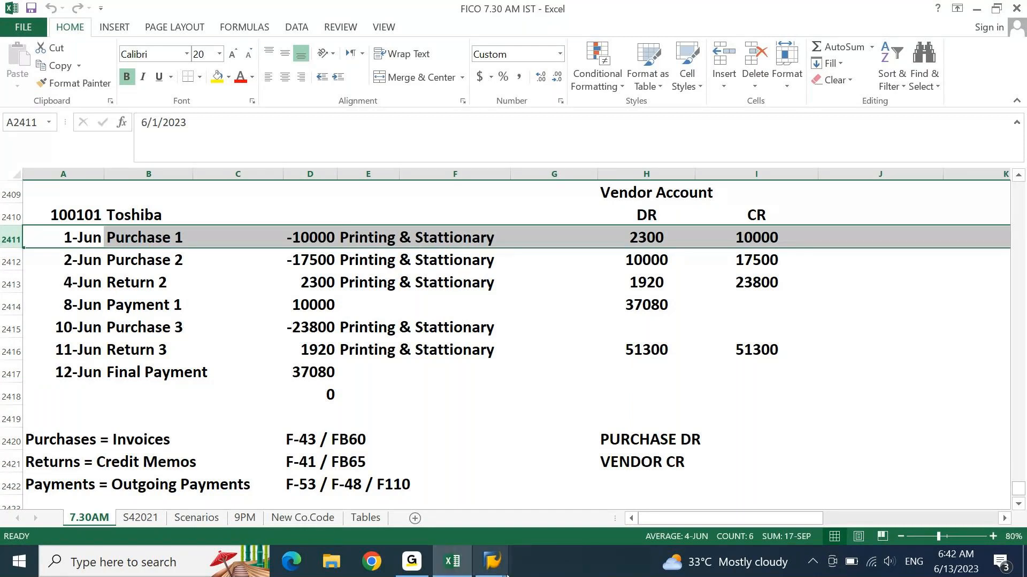
- Switch to SAP's Vendor Line Item Display and open transaction FK10N in a new session
click(492, 561)
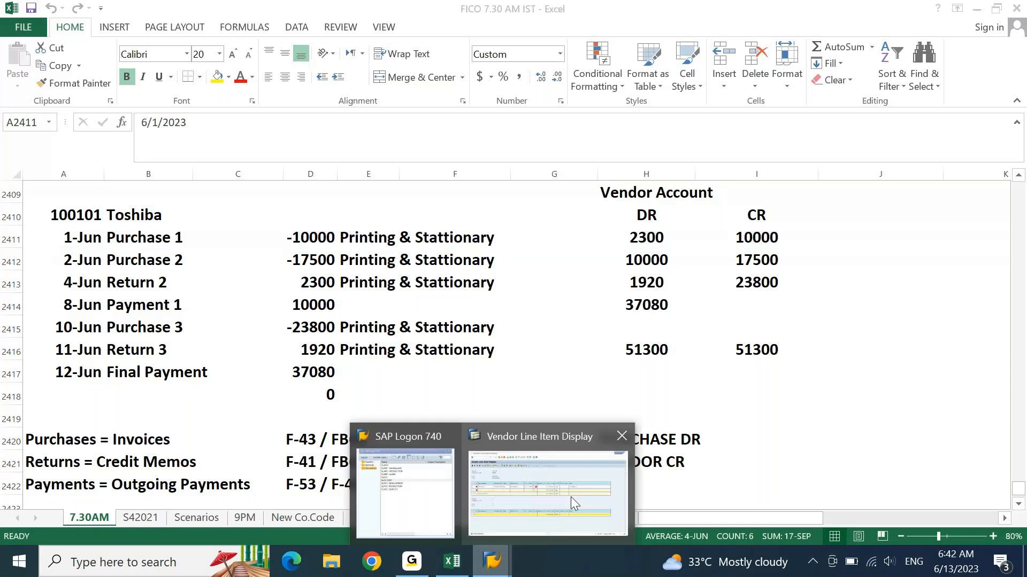
click(570, 496)
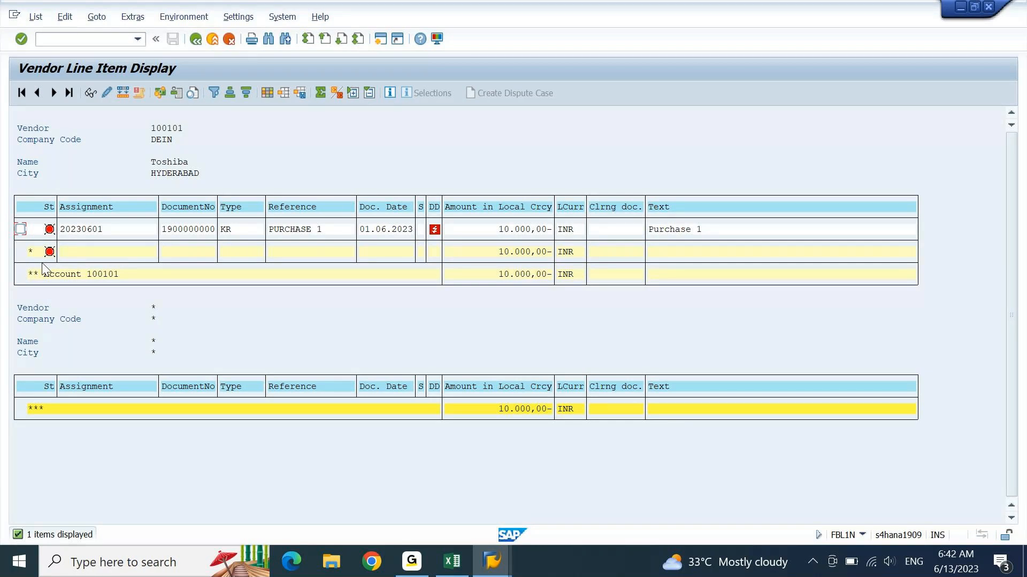
click(385, 40)
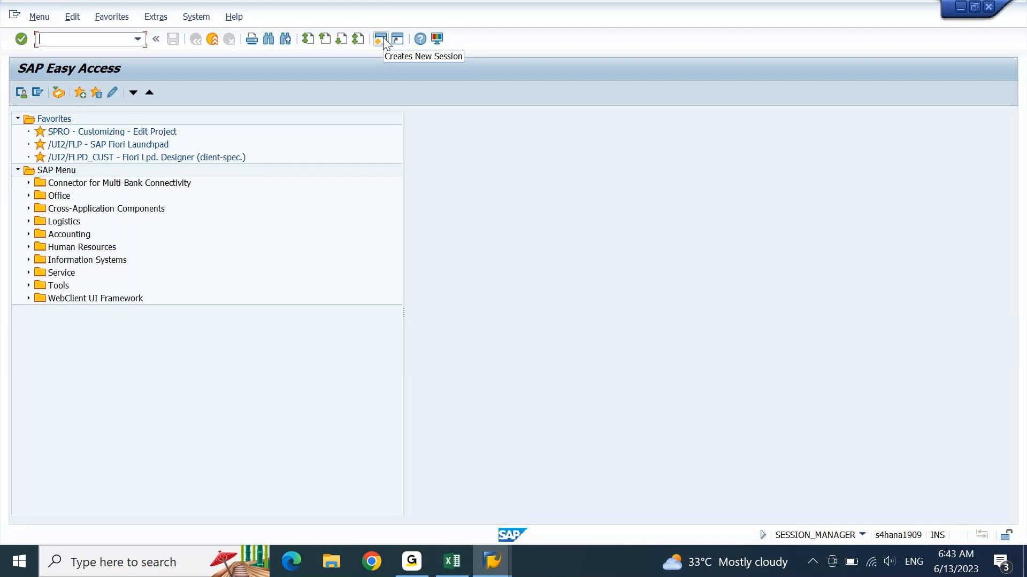
text(F)
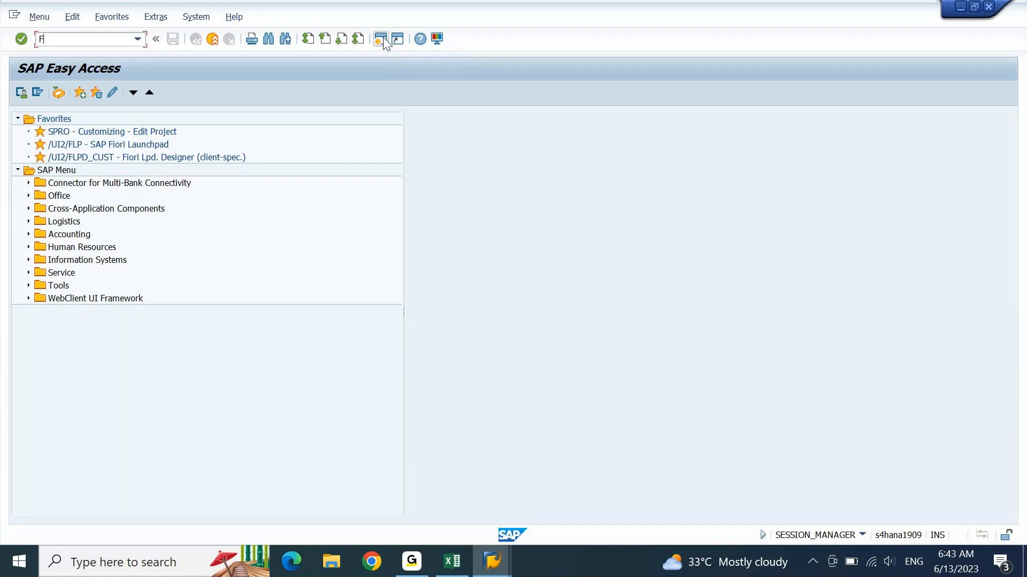
text(K10N)
key(Return)
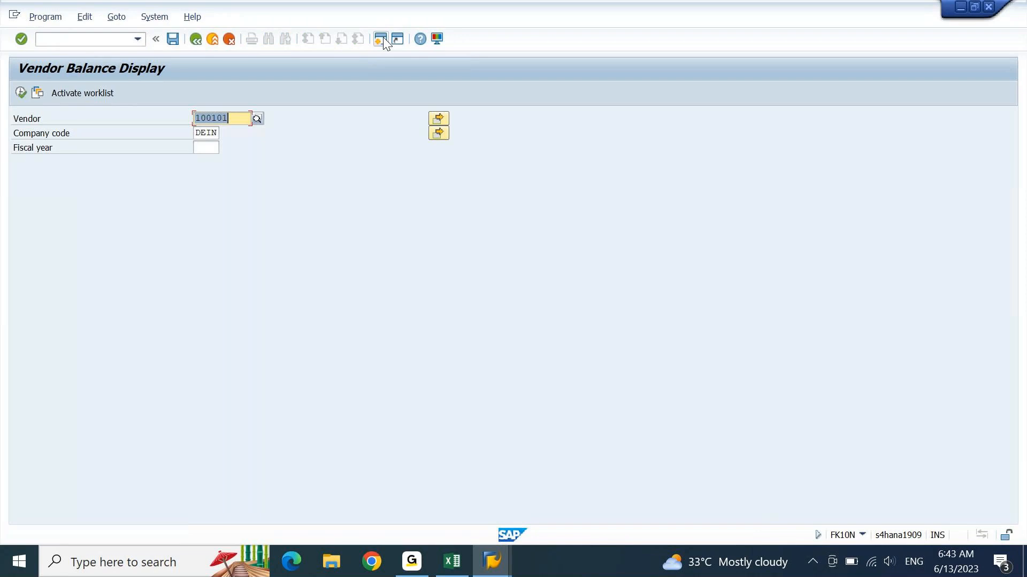
- Display the Toshiba vendor's balances for company code DEIN in fiscal year 2023 and select the period 6 balance
key(Tab)
text(2023)
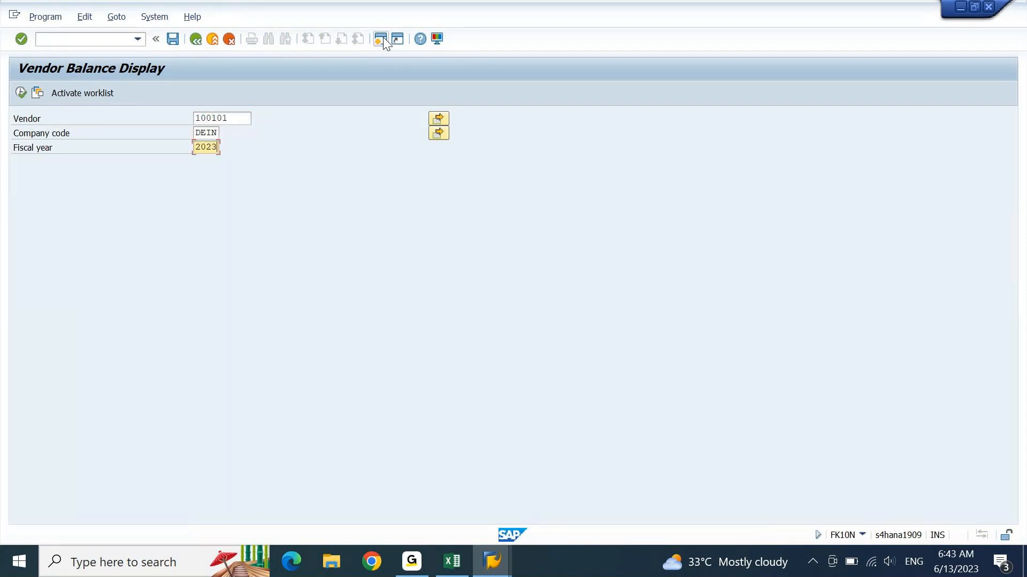
key(Return)
click(21, 95)
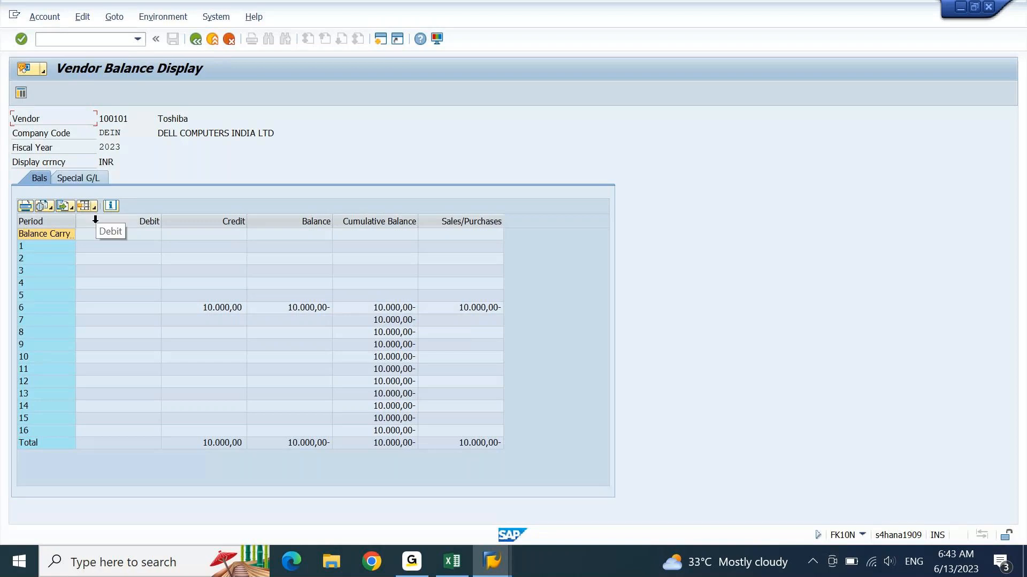
click(279, 308)
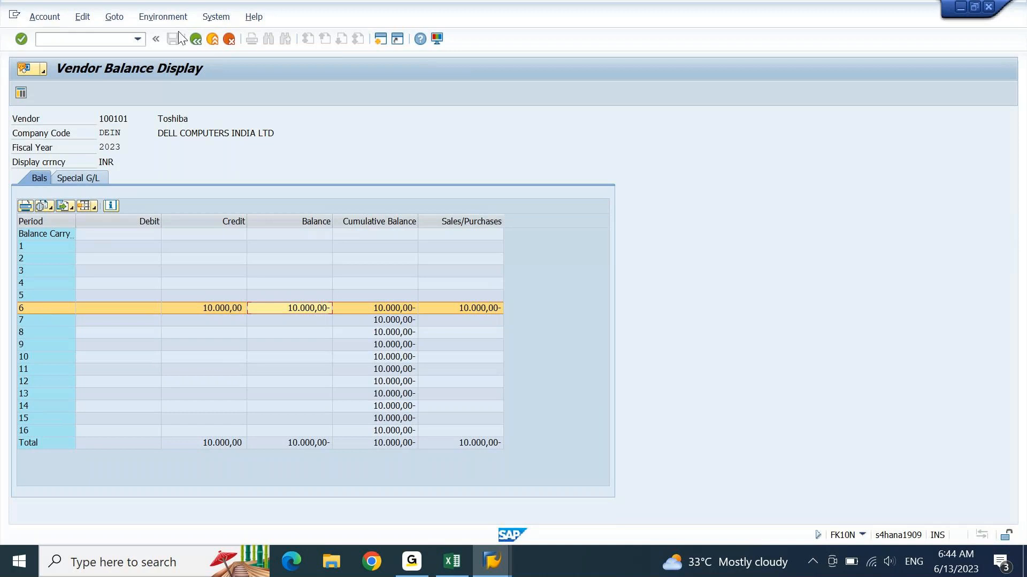
- Open the G/L account balance transaction FS10N in another new session
click(380, 41)
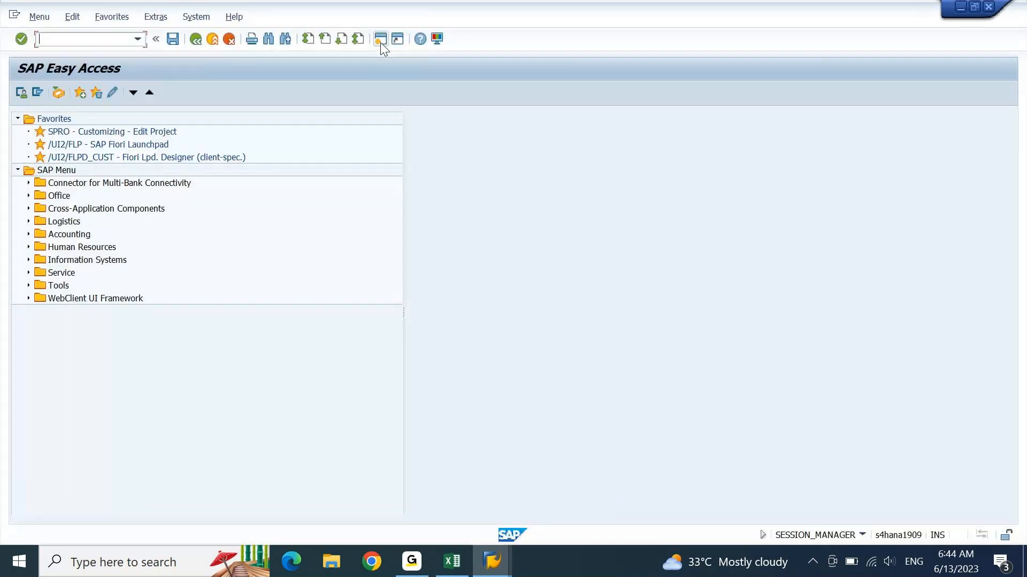
text(FS10N)
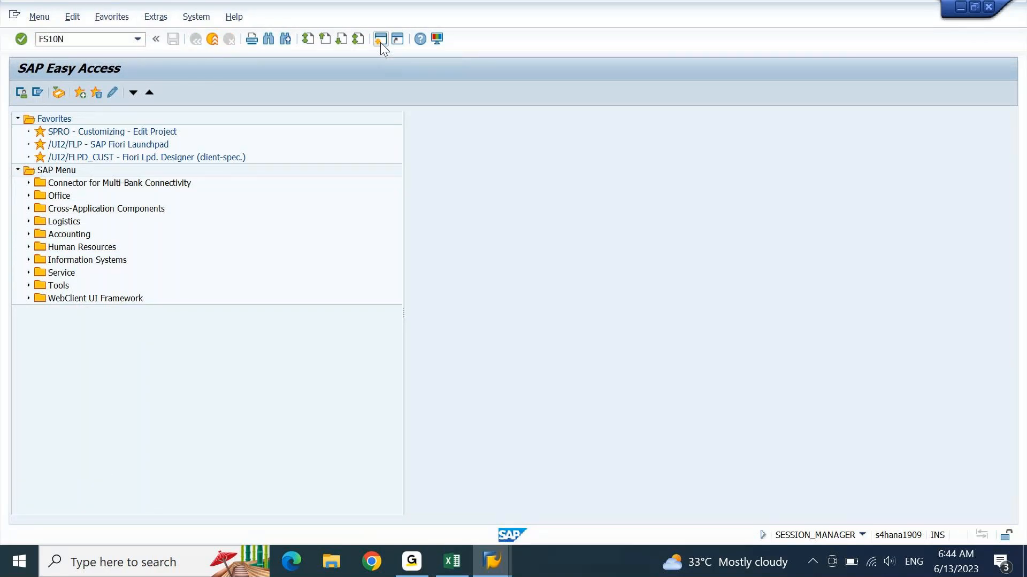
key(Return)
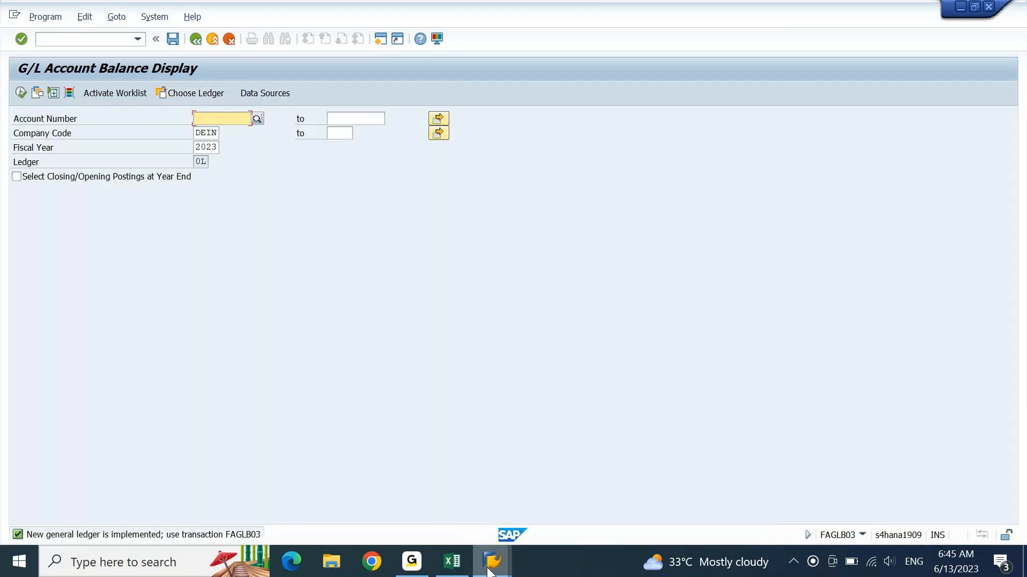
- Open the Purchase 1 document from the Vendor Line Item Display session and copy its G/L account number
mouse_move(489, 571)
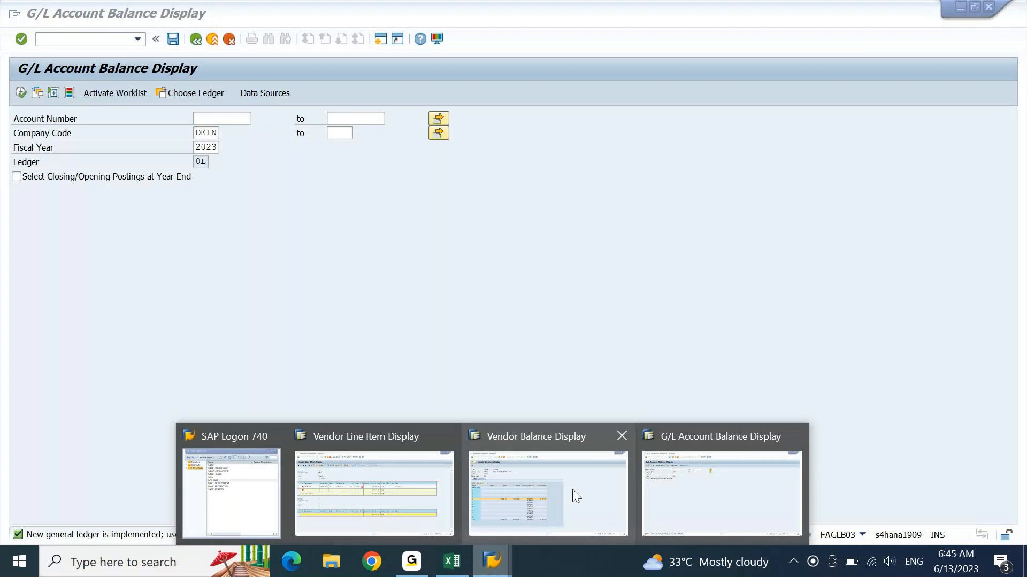
click(576, 496)
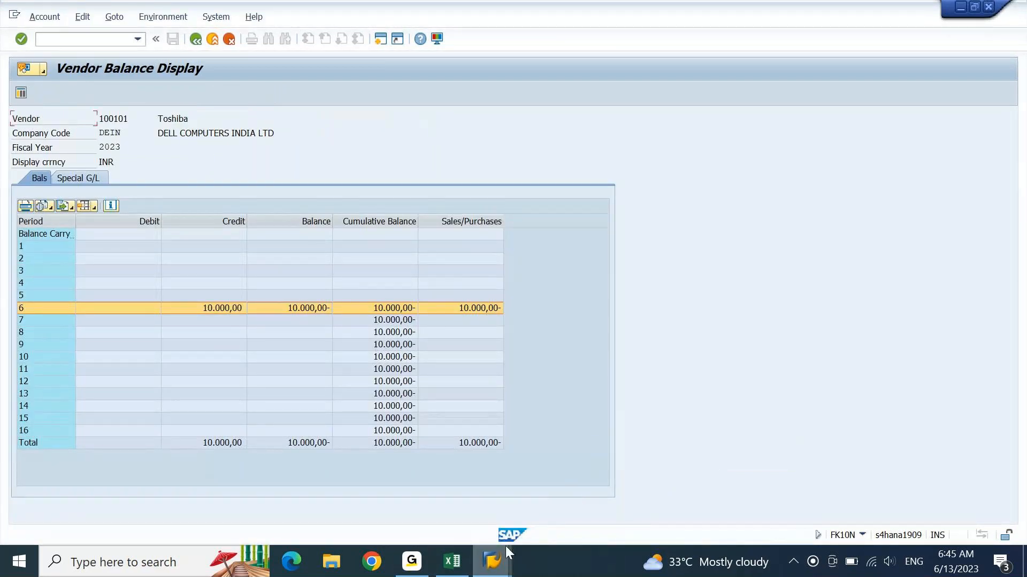
mouse_move(500, 559)
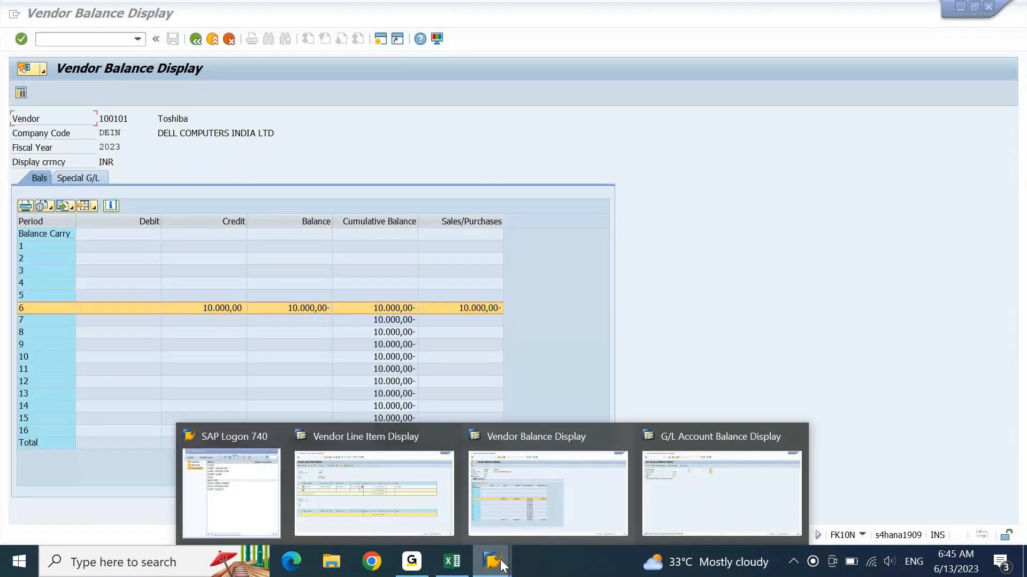
click(384, 515)
click(21, 231)
click(91, 94)
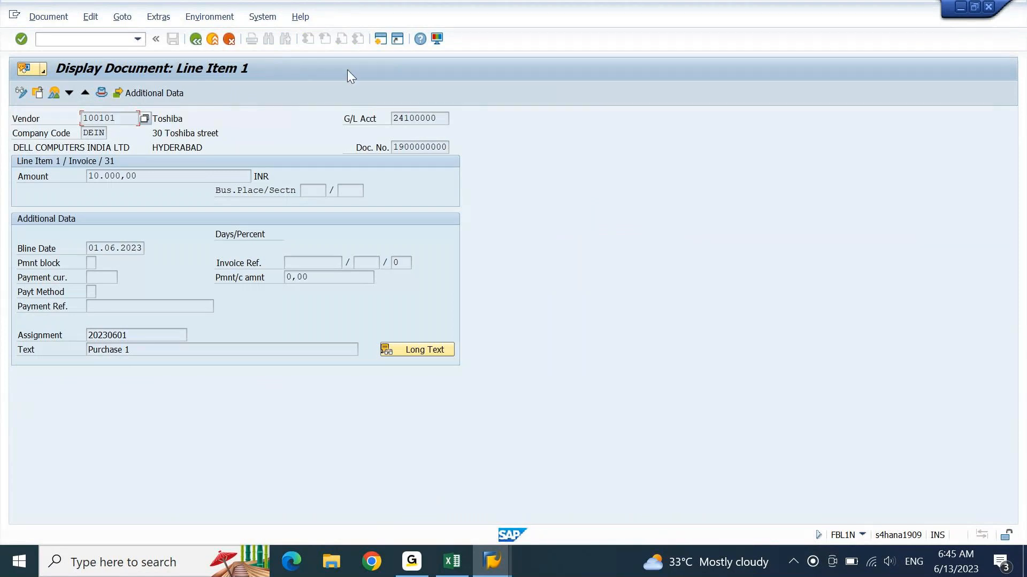
drag(440, 118, 388, 123)
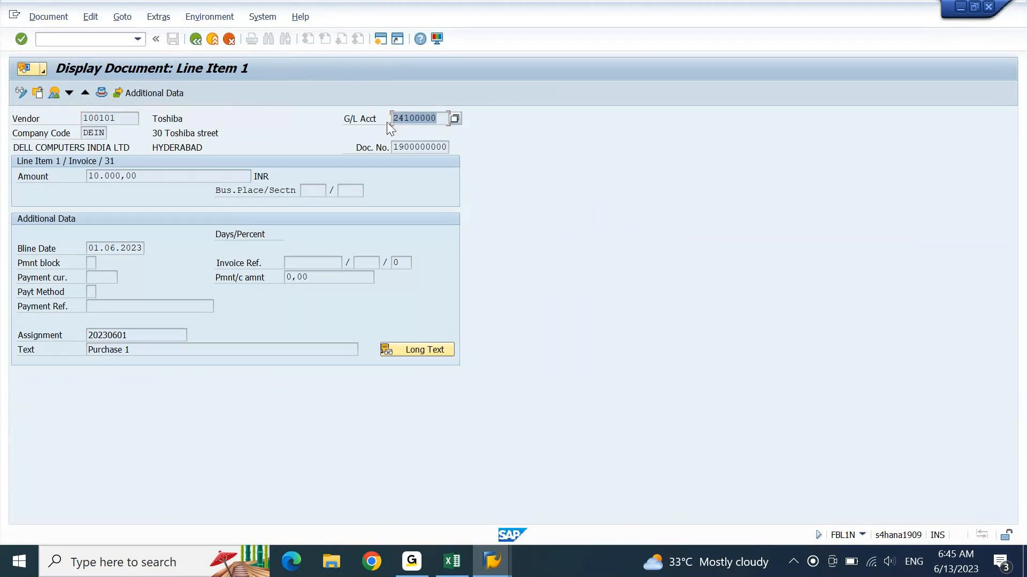
key(ctrl+c)
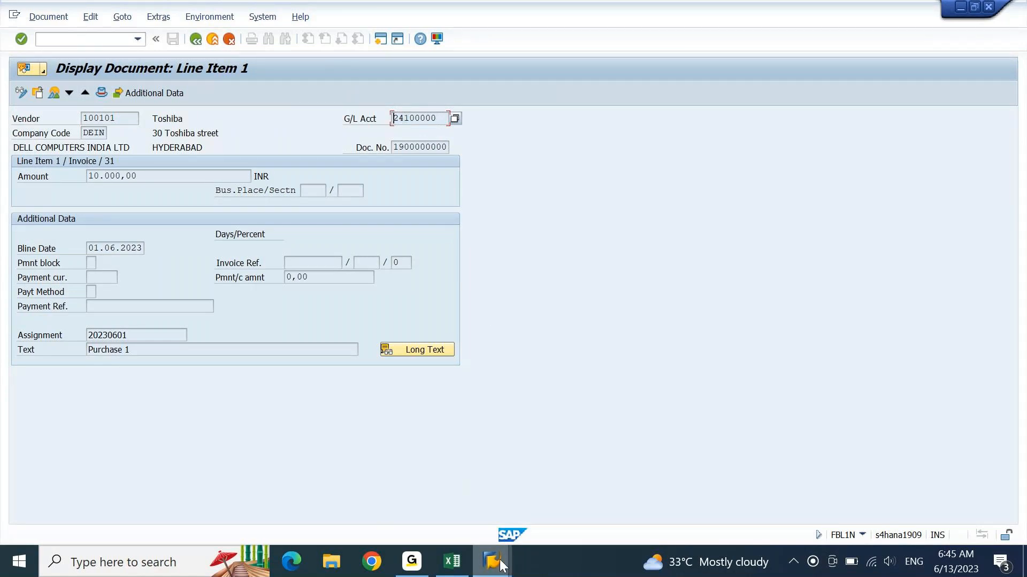
- Display the copied G/L account's balances for DEIN in fiscal year 2023 and select the period 6 balance
mouse_move(491, 562)
click(663, 511)
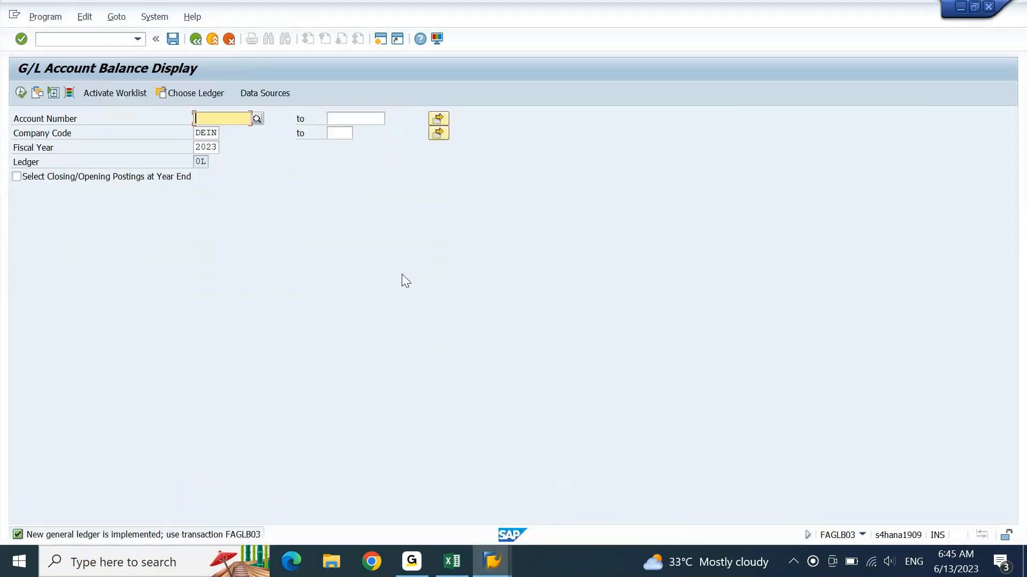
key(ctrl+v)
click(15, 95)
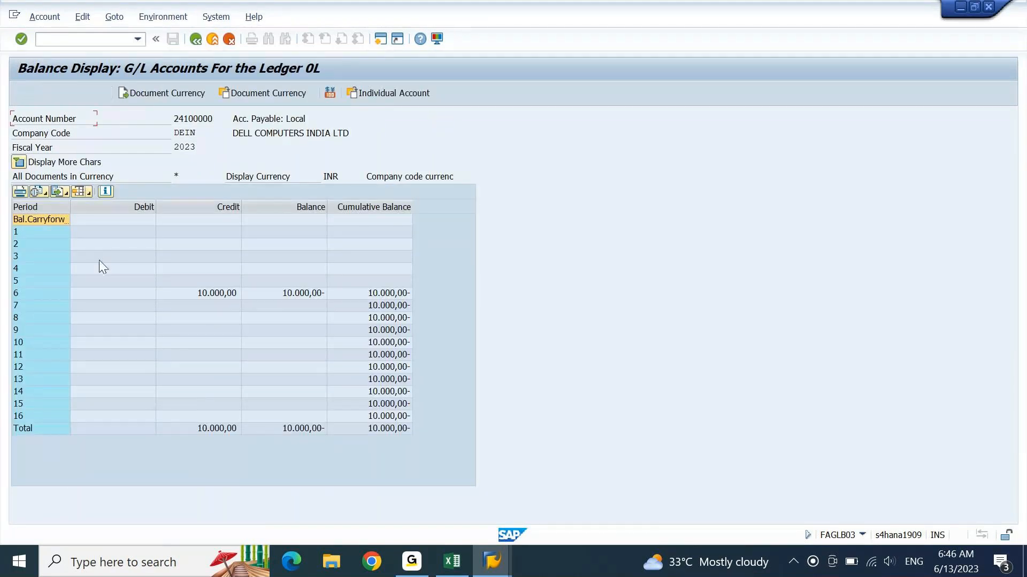
click(266, 293)
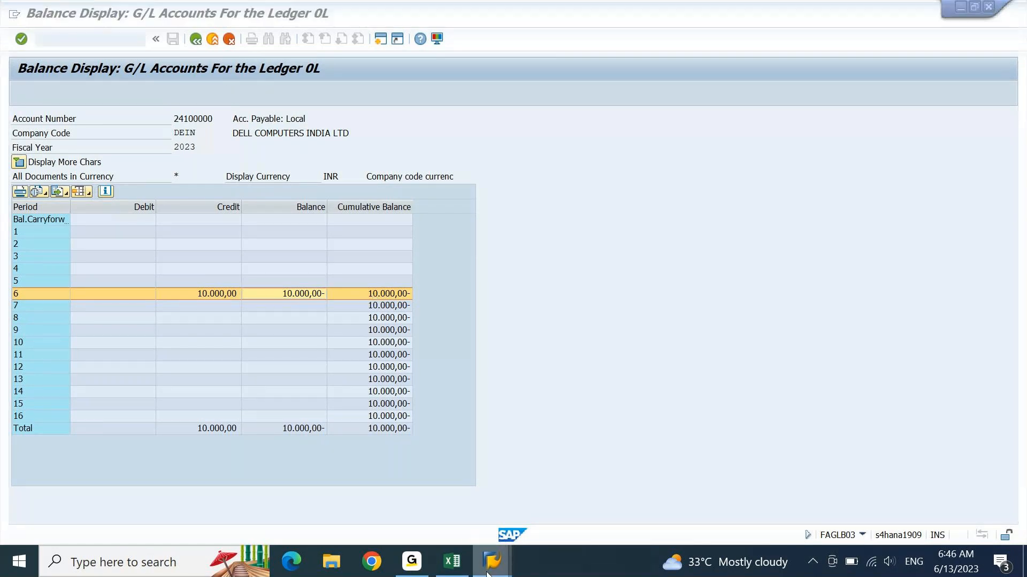
- Compare the vendor balance display with the G/L account balance display in the other session
click(489, 562)
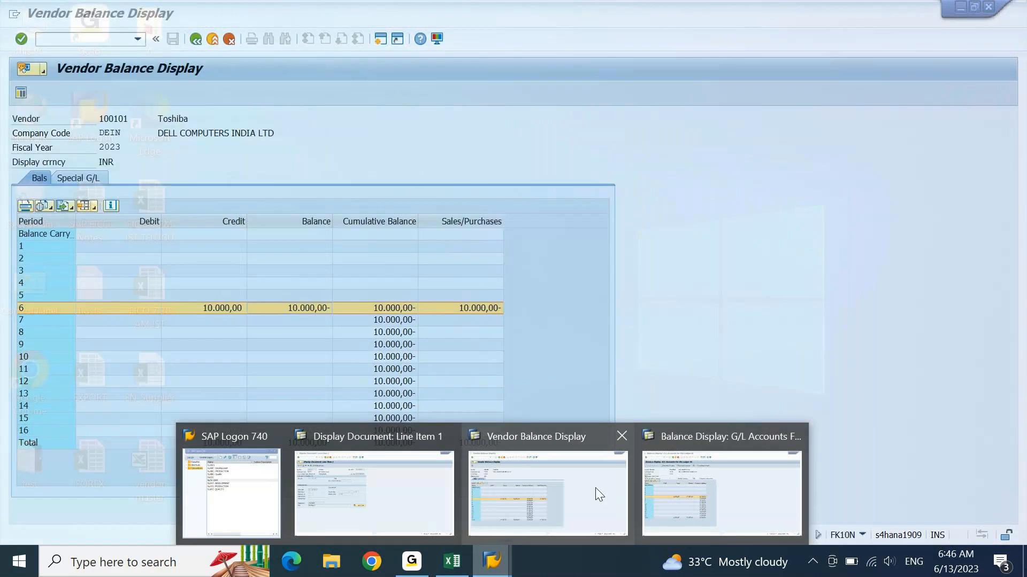
click(595, 492)
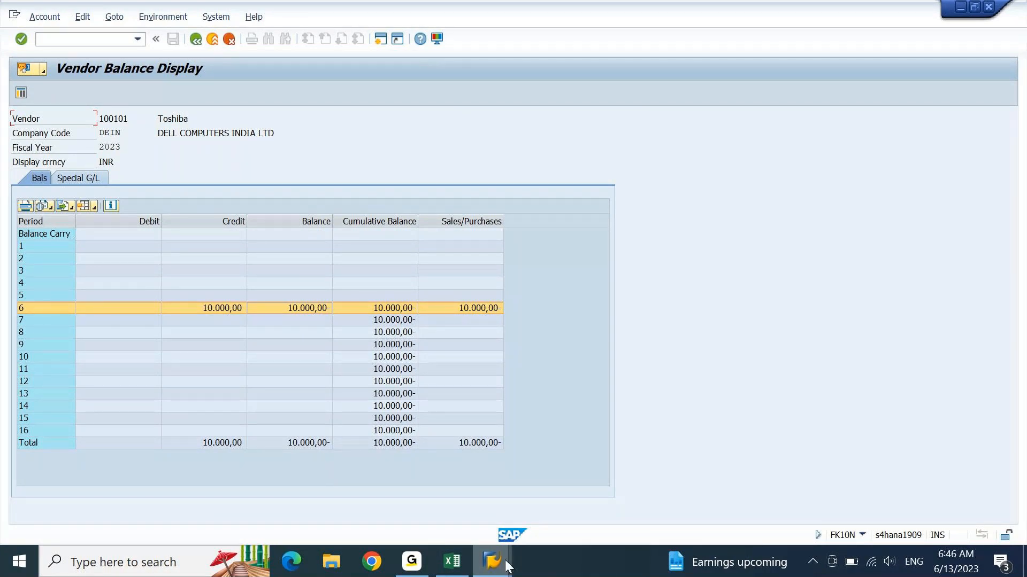
click(441, 384)
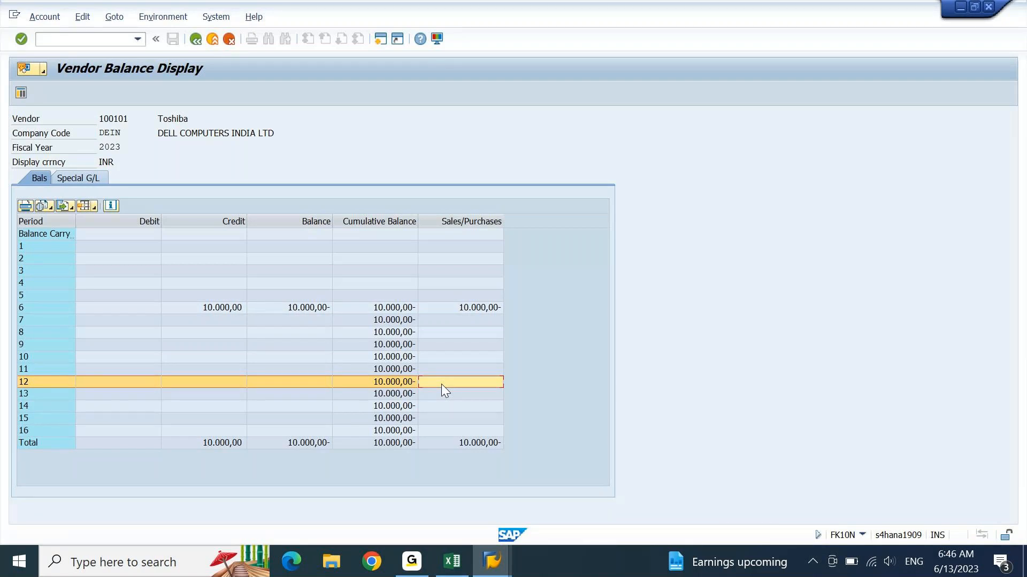
click(512, 569)
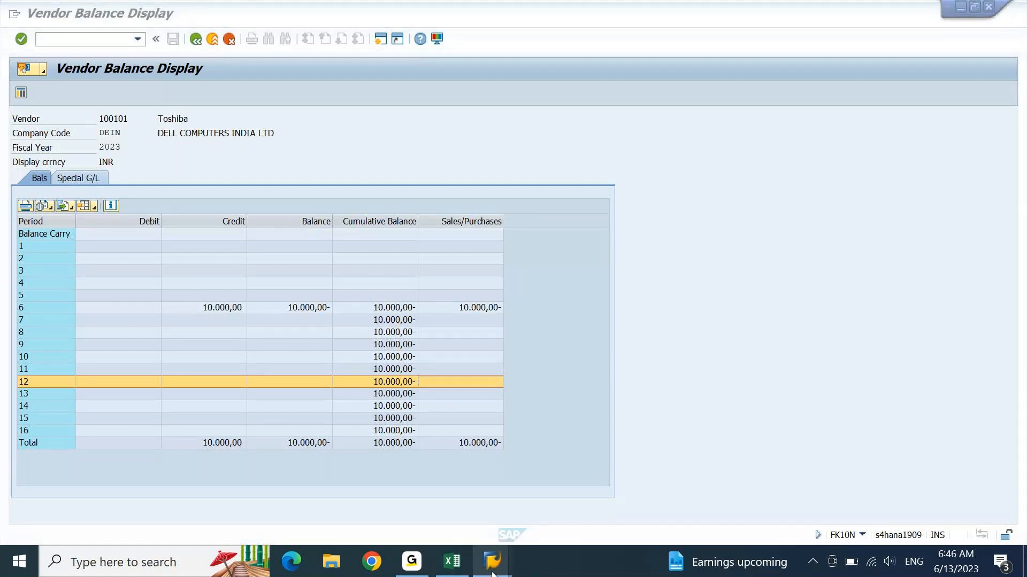
mouse_move(492, 571)
mouse_move(713, 464)
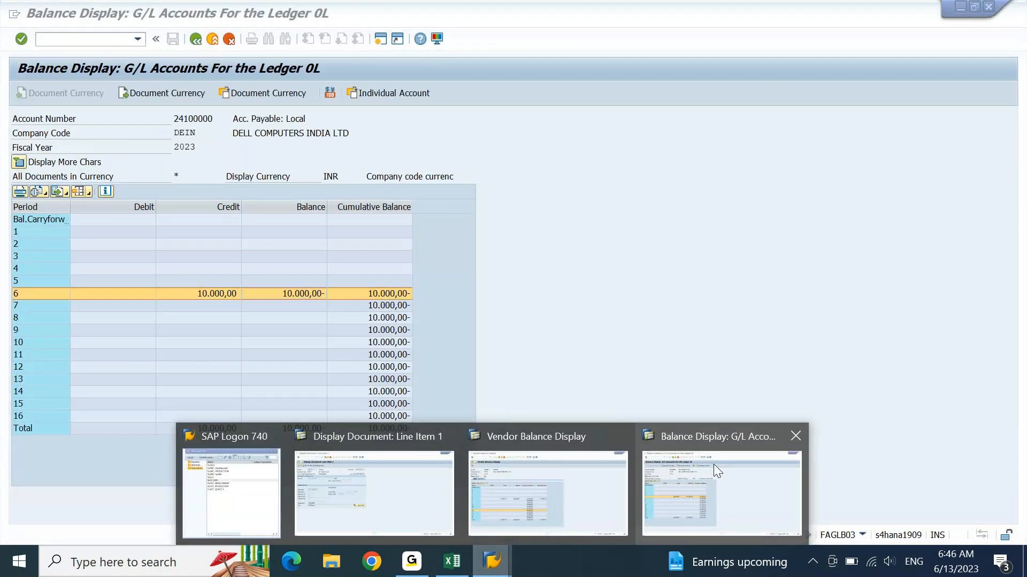
click(696, 447)
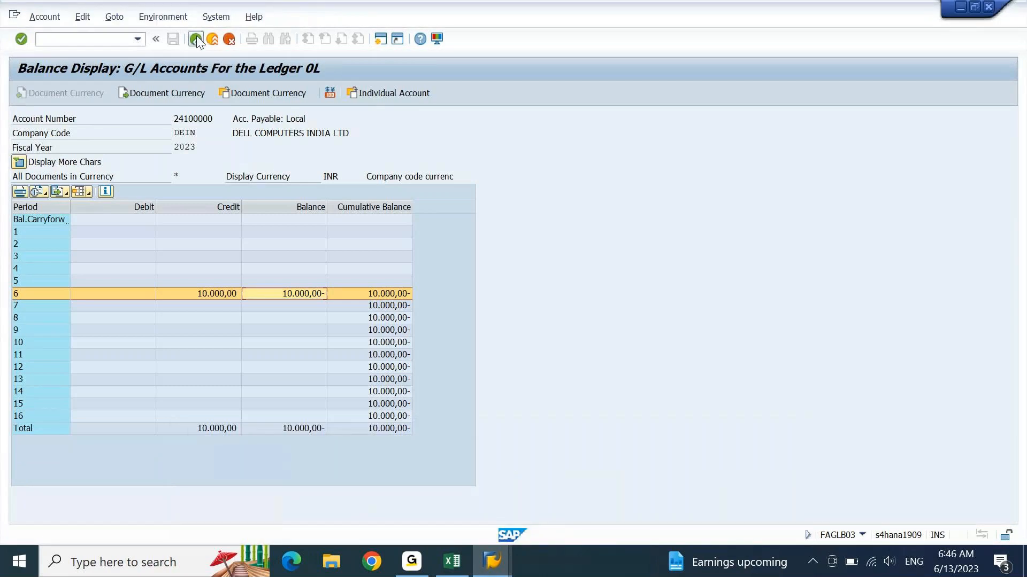
- Return to the G/L account balance selection and bring up the list of available ledgers for choosing a different ledger
click(196, 39)
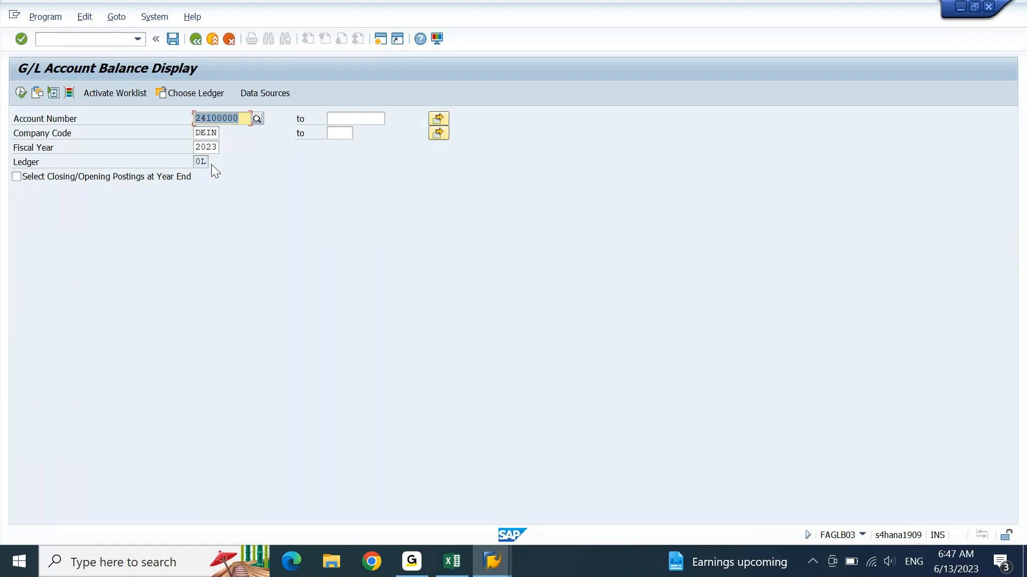
click(194, 97)
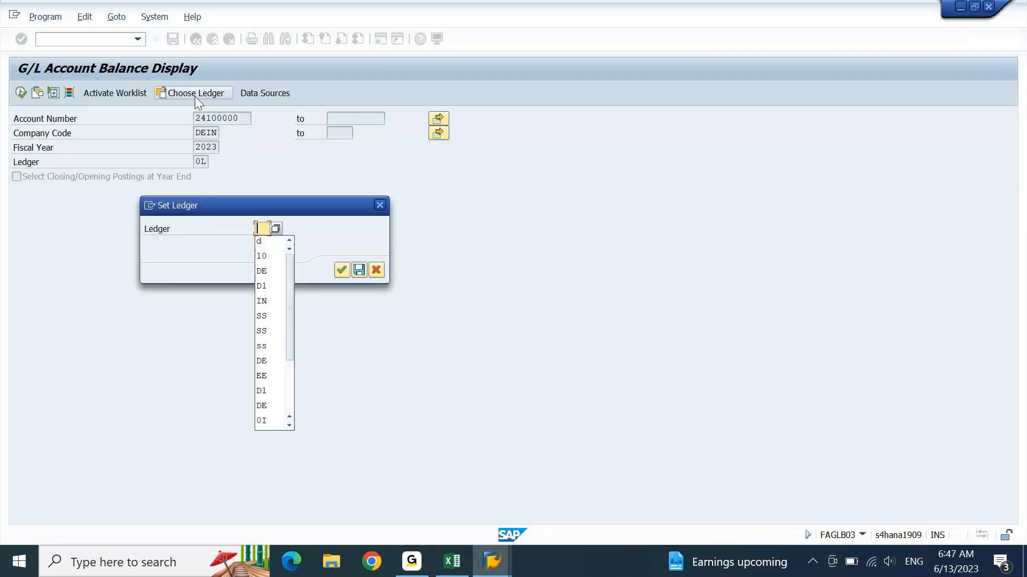
text(D)
key(BackSpace)
key(F4)
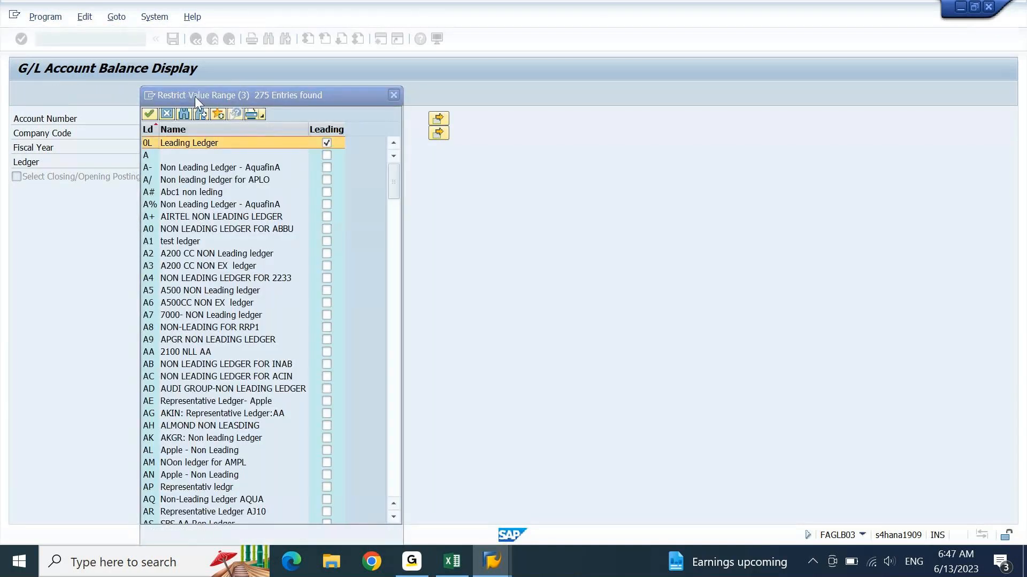
- Find the DEGR NON LEADING LEDGER in the ledger list and set D1 as the ledger for the balance display
key(Page_Down)
key(Page_Down)
key(Page_Down)
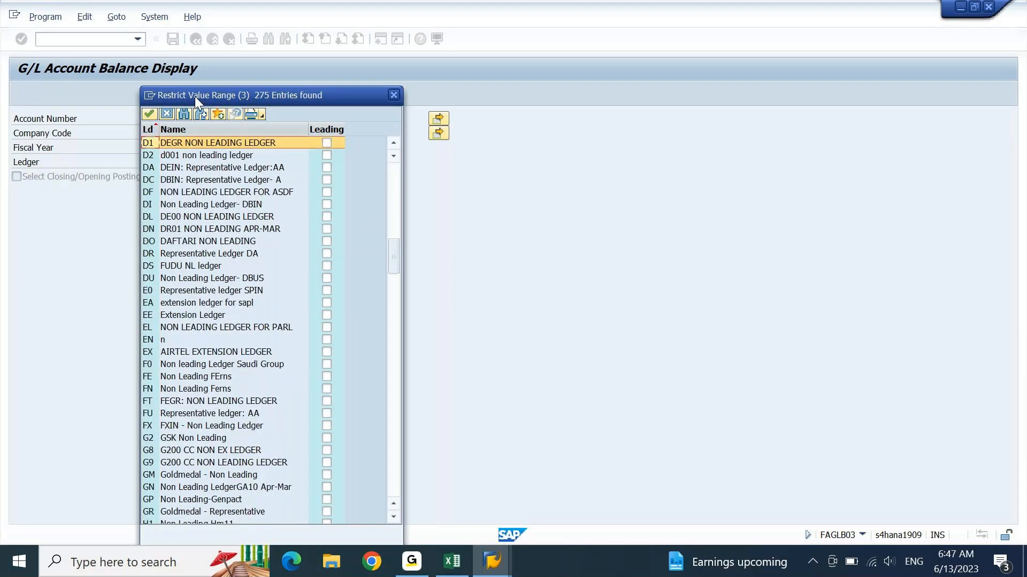
key(Page_Down)
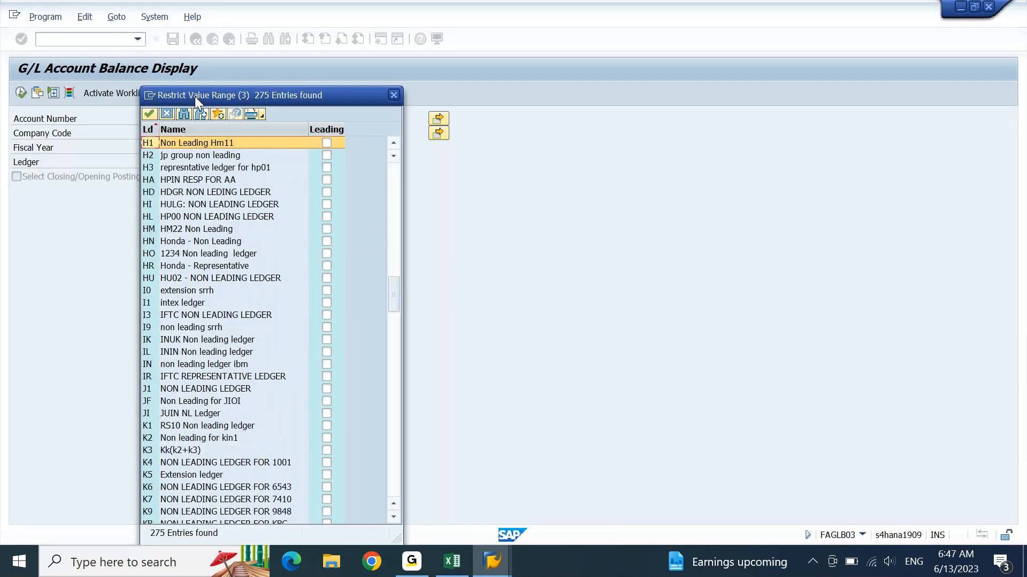
key(Page_Up)
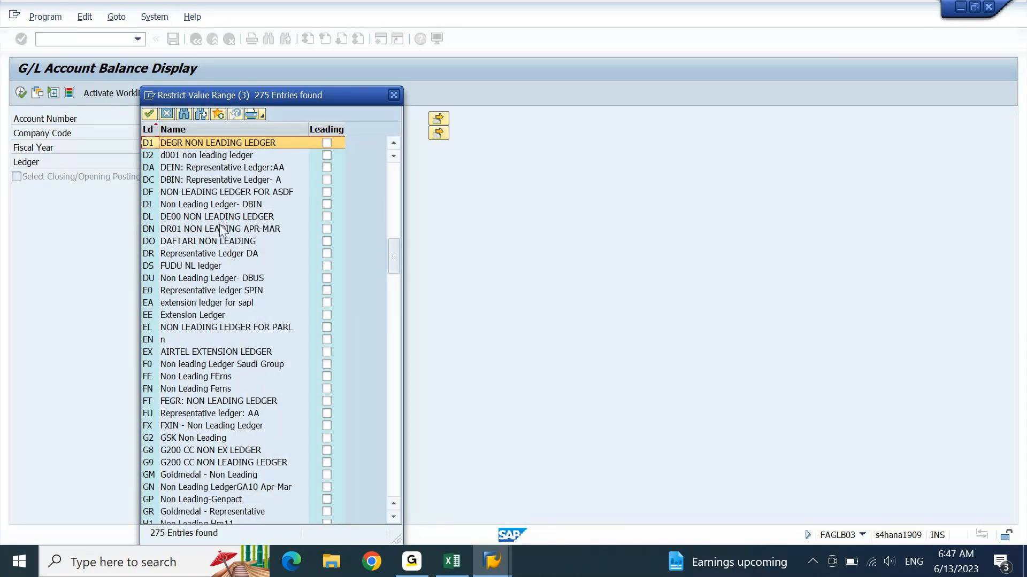
click(204, 206)
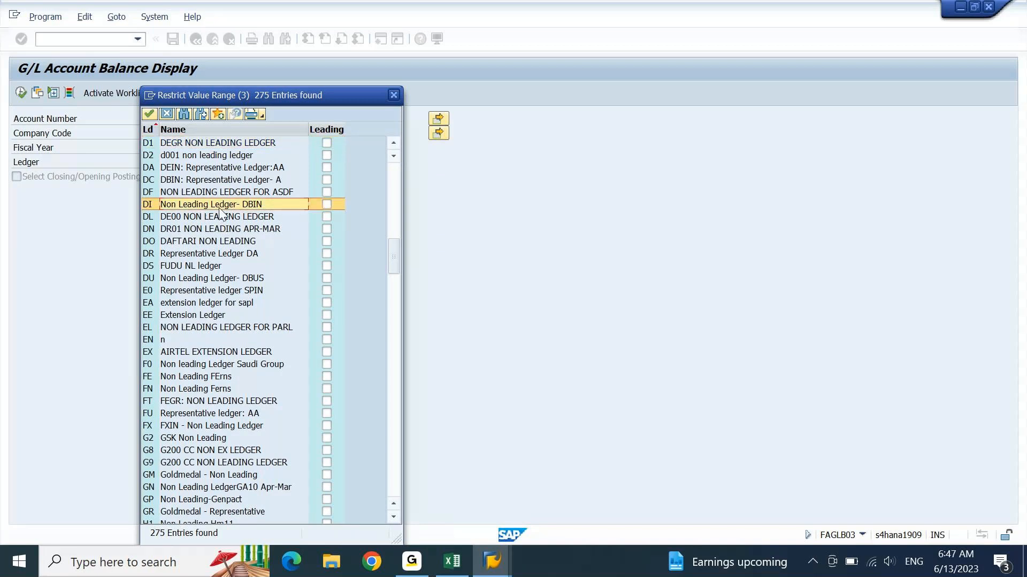
click(228, 145)
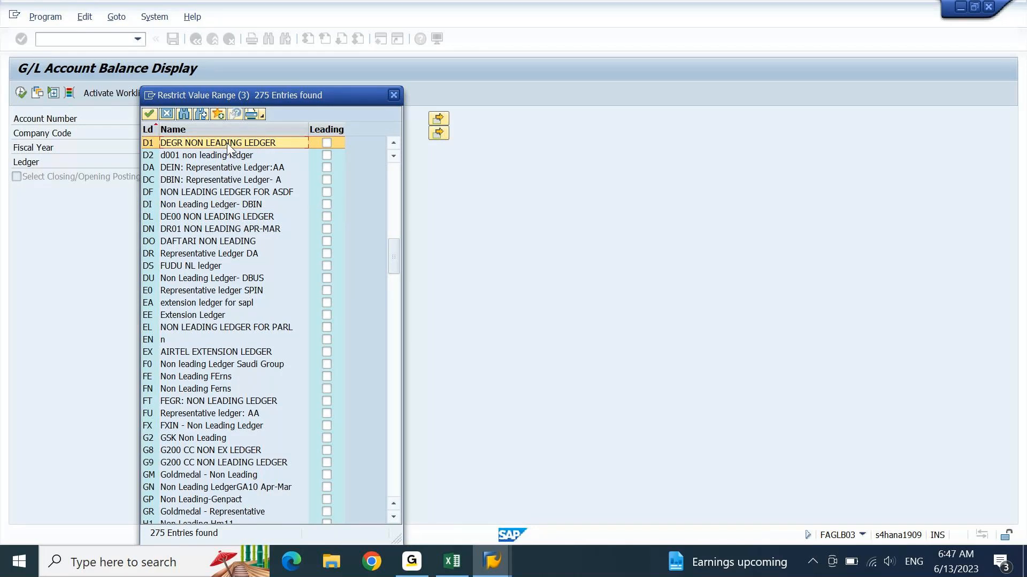
double_click(227, 143)
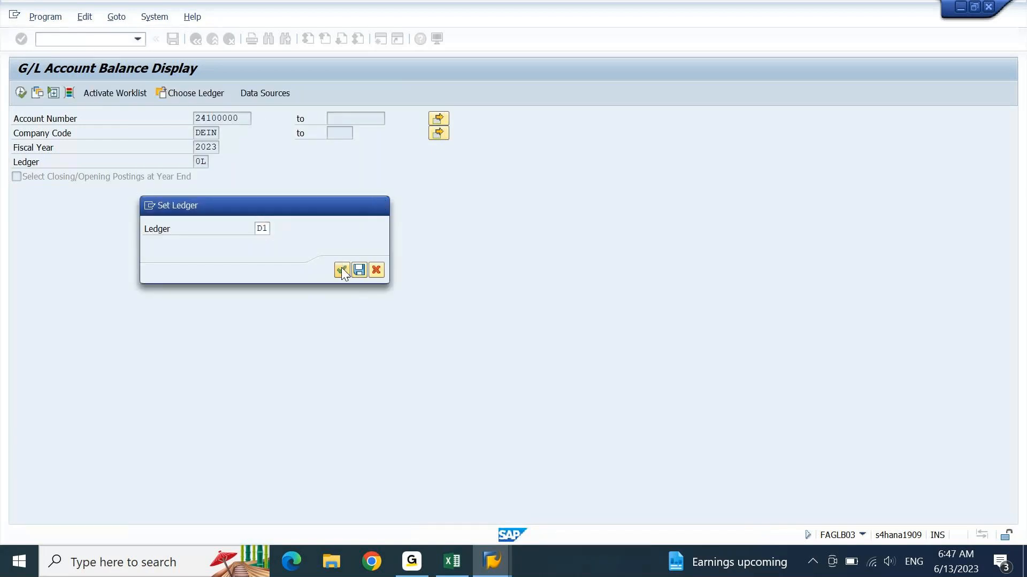
click(342, 269)
- Display the G/L account's balances in ledger D1, select the period 3 cumulative balance, and look at the available display currencies
key(F8)
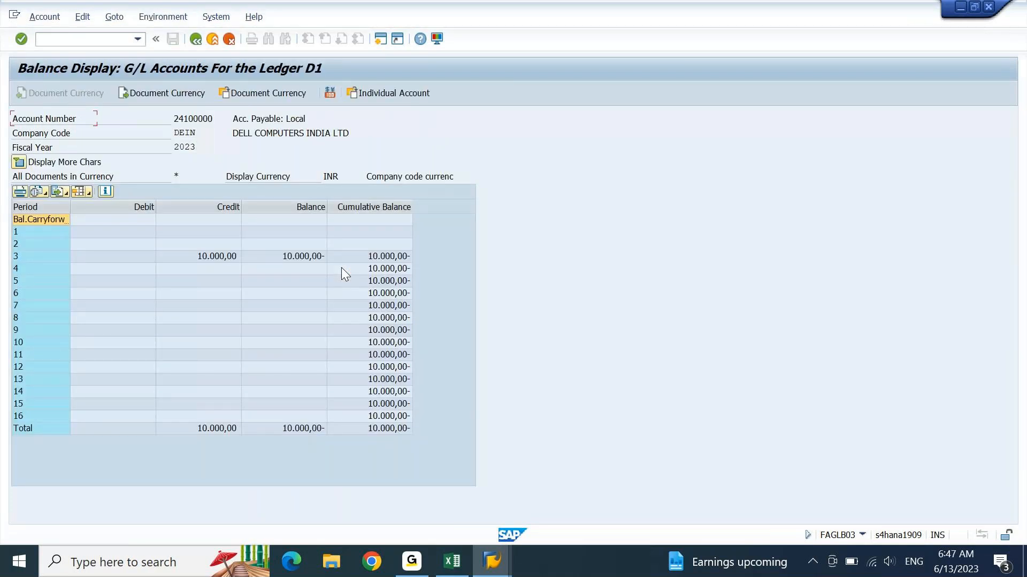
click(353, 262)
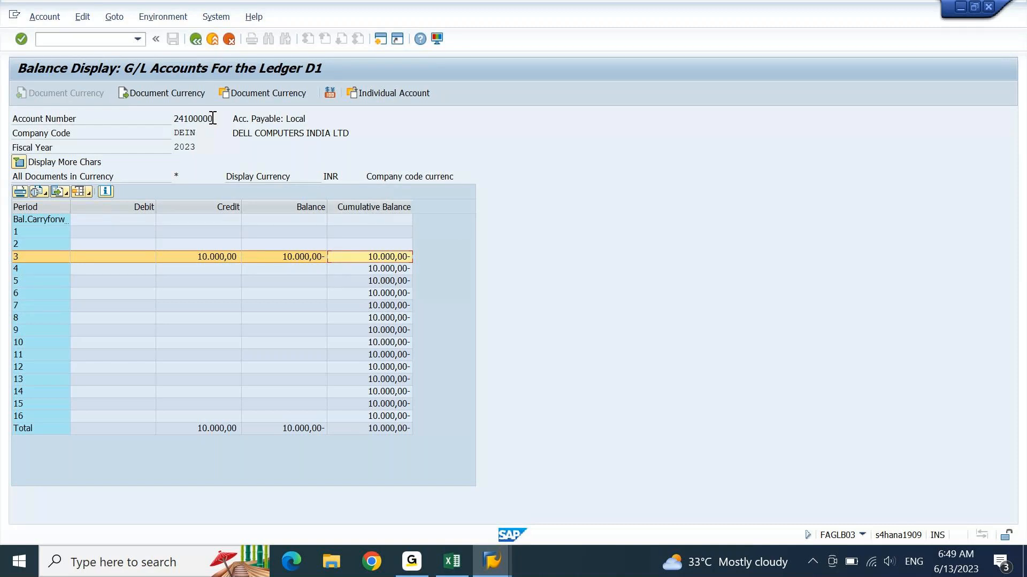
drag(214, 118, 174, 119)
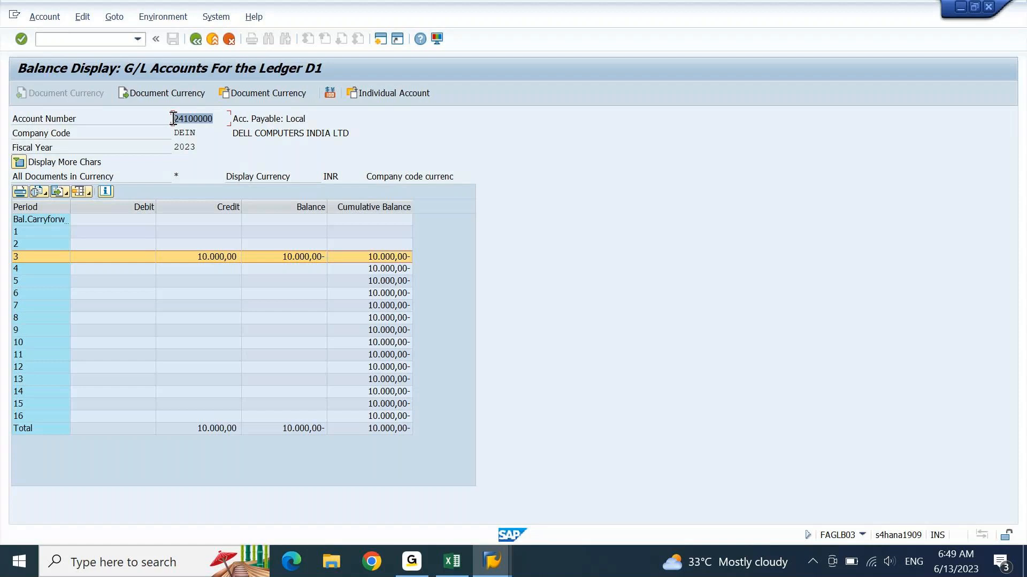
click(274, 94)
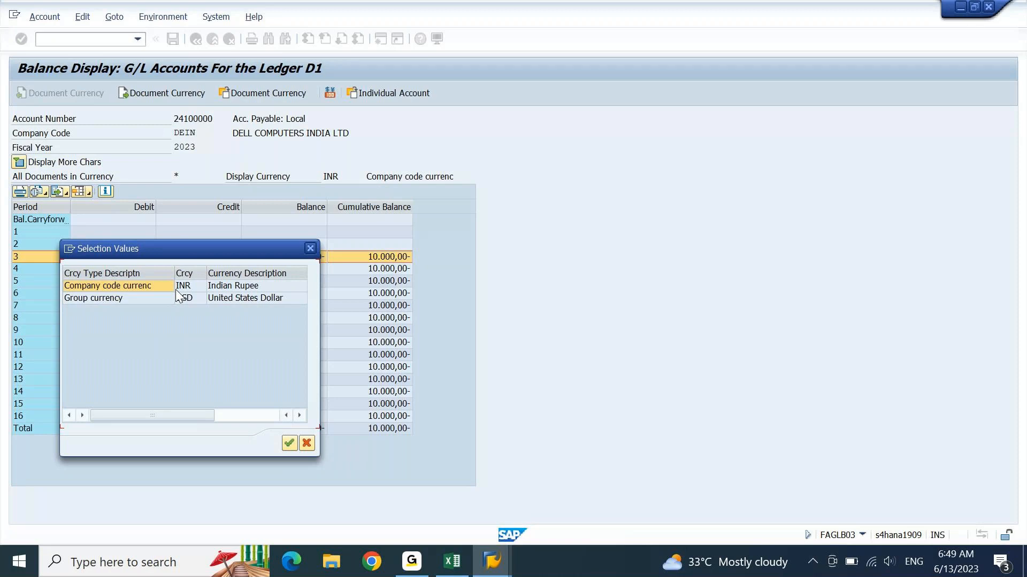
click(310, 249)
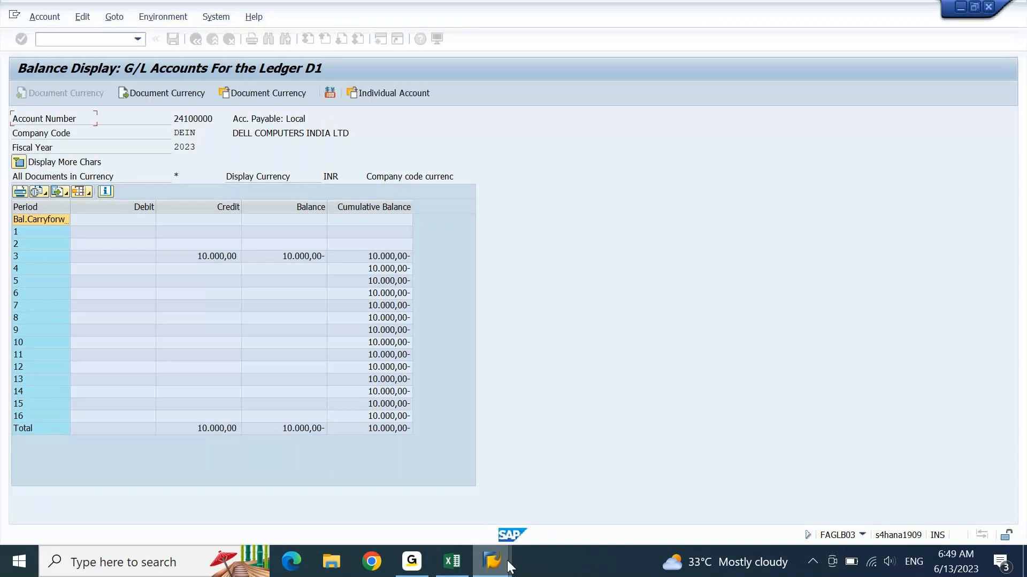
- Switch to the Vendor Balance Display session for Toshiba and select the period 6 balance
click(492, 562)
click(613, 501)
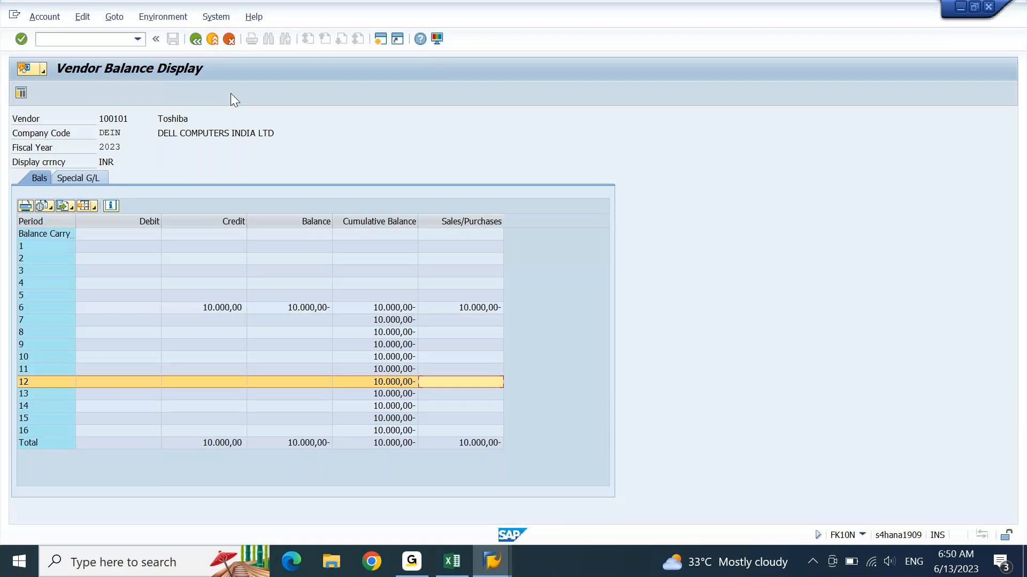
click(306, 295)
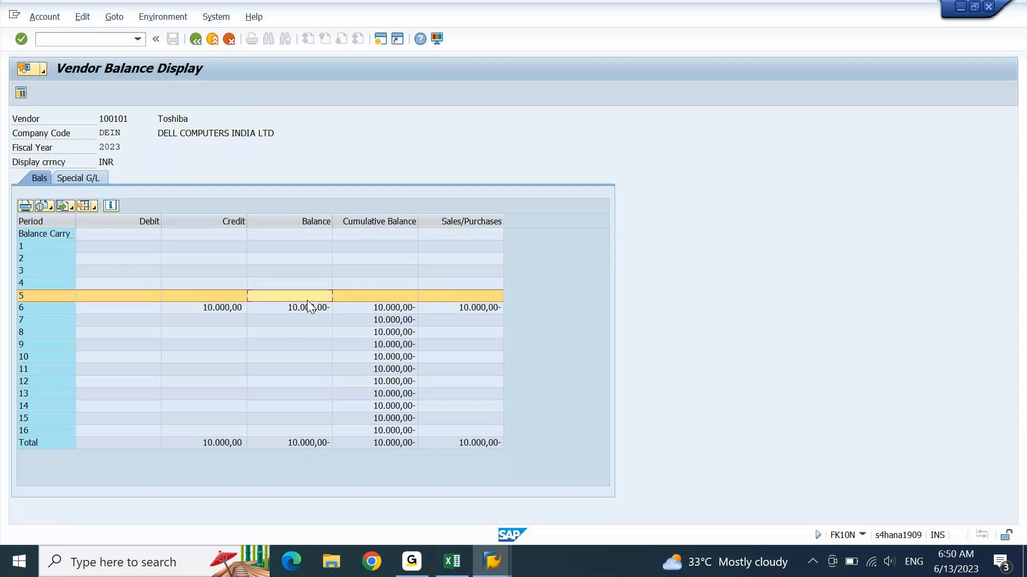
click(308, 307)
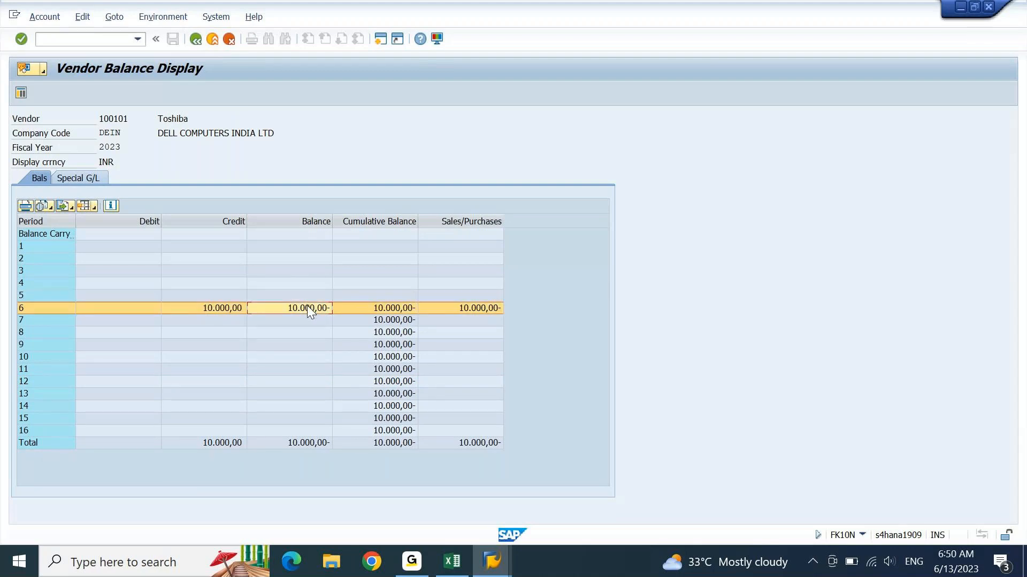
double_click(307, 303)
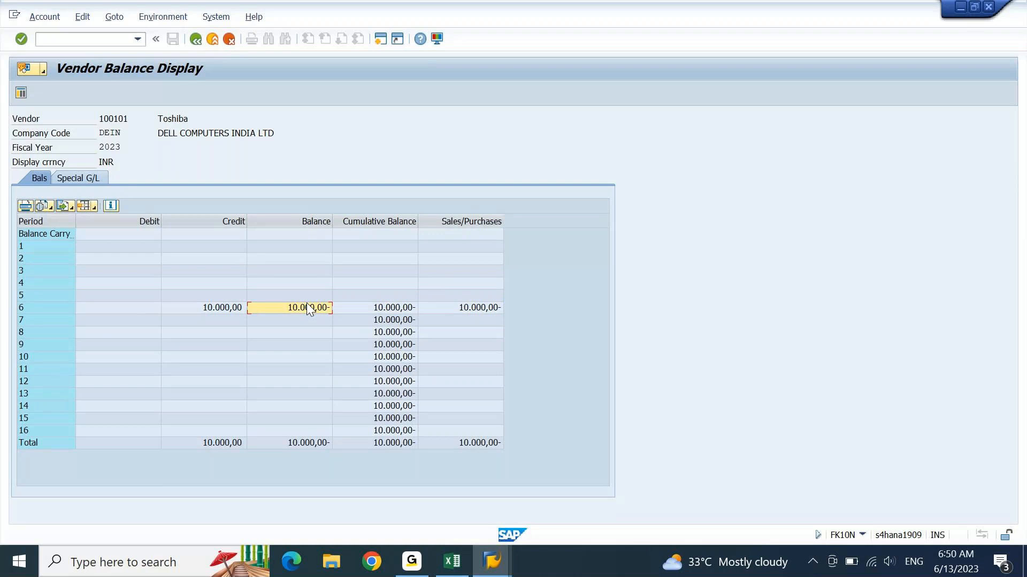
- Examine the Debit, Credit, Balance, Cumulative Balance and Sales/Purchases columns of the vendor balances, focusing on period 6
click(117, 223)
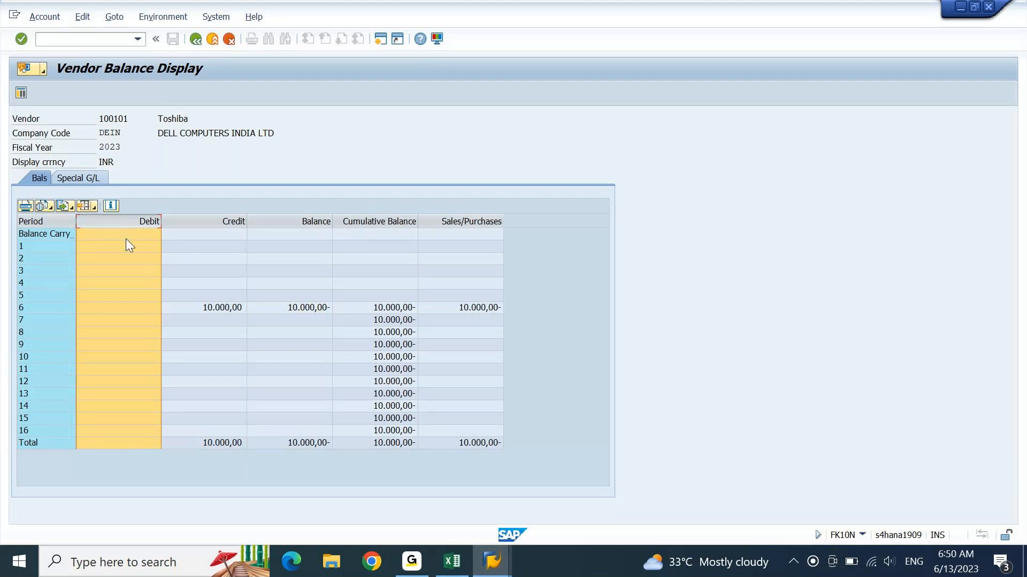
click(205, 221)
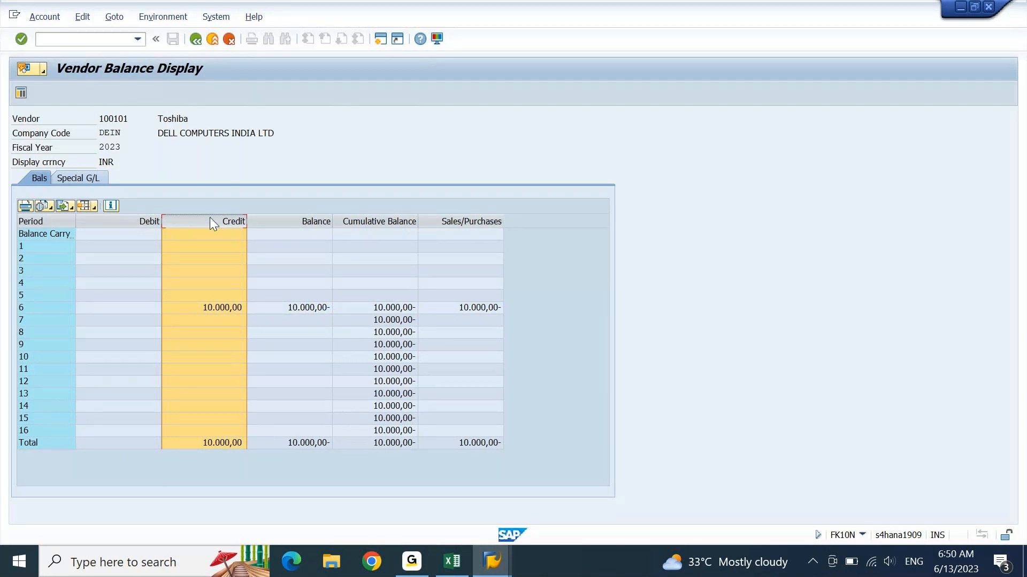
click(262, 220)
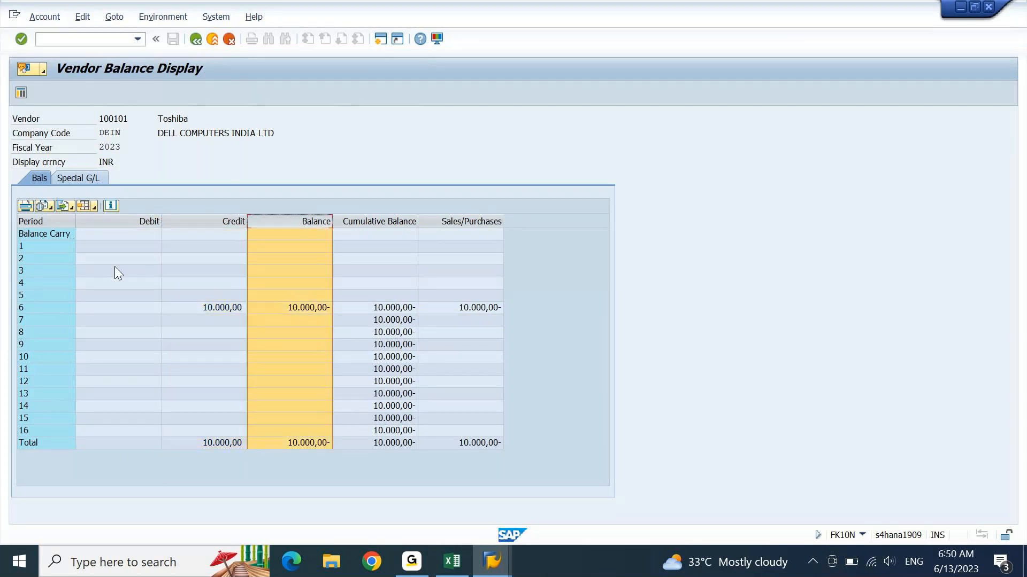
click(119, 308)
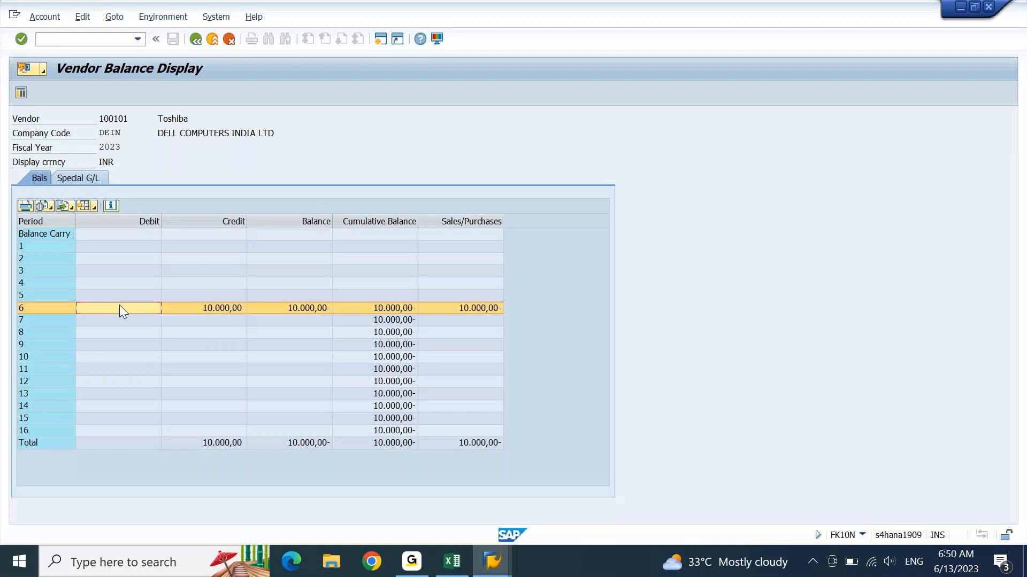
click(184, 313)
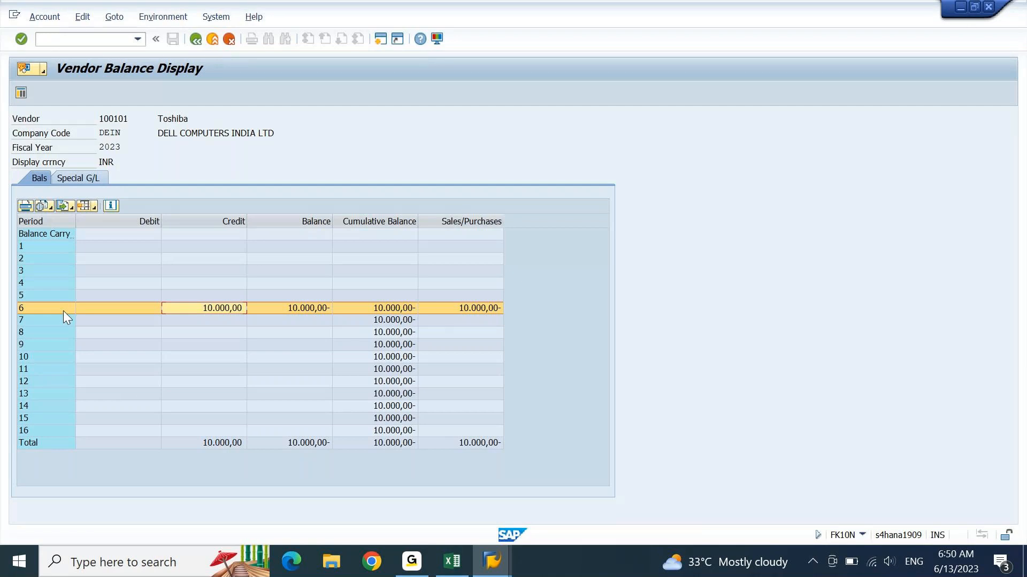
click(278, 309)
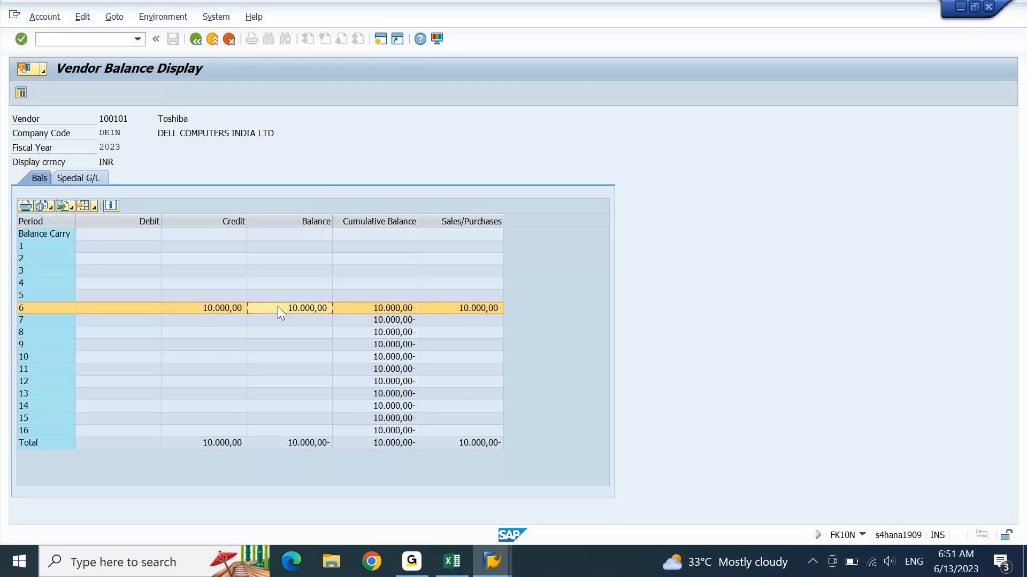
click(301, 222)
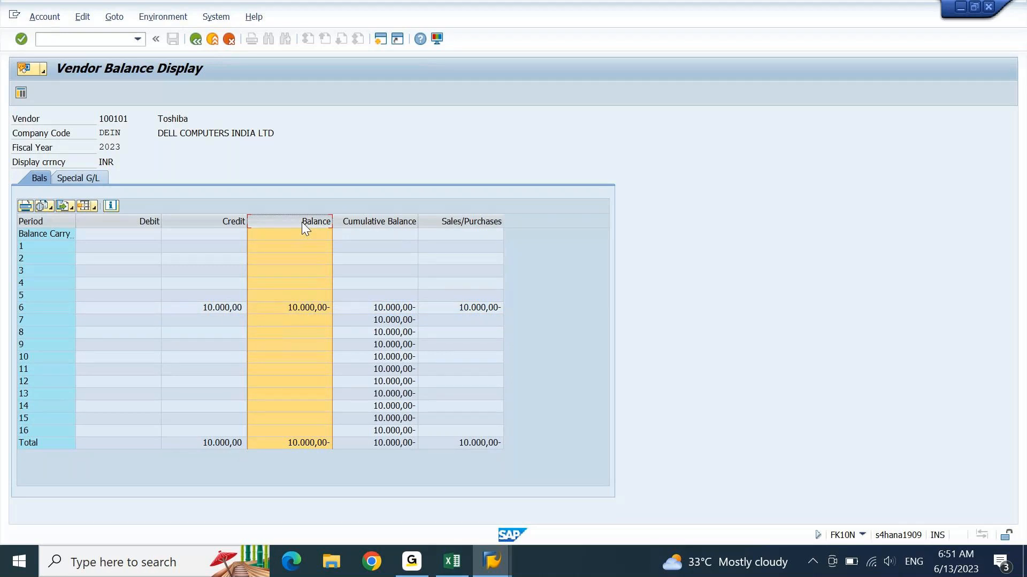
click(378, 221)
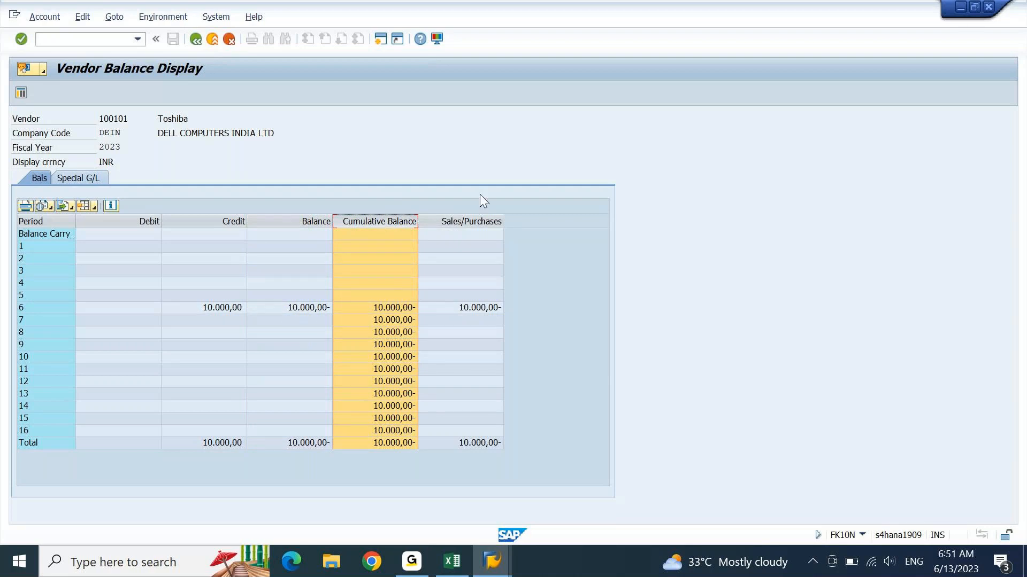
click(475, 221)
click(479, 307)
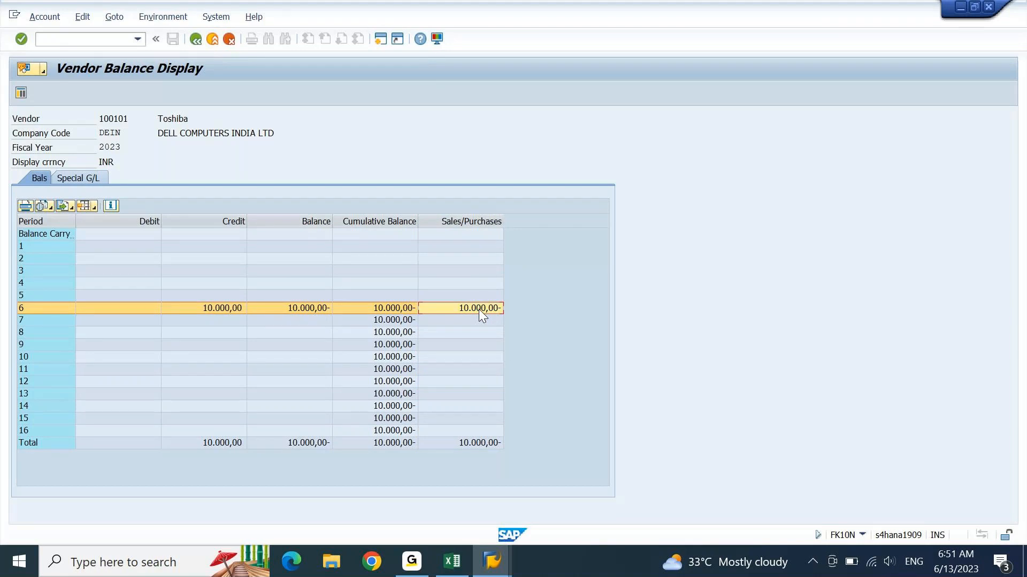
- Display the vendor line items behind the period 6 credit amount and return to the vendor balances
click(201, 309)
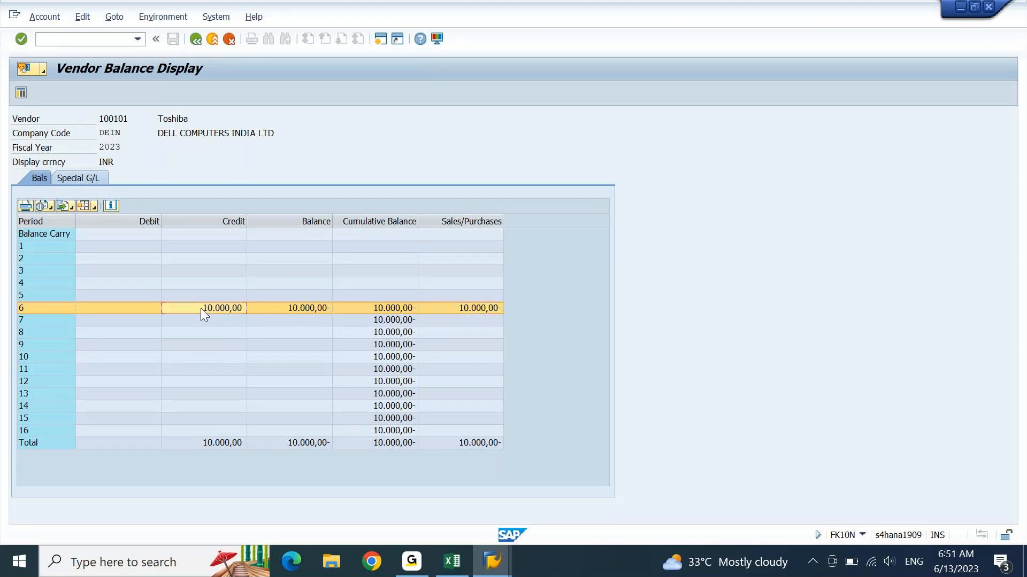
double_click(200, 308)
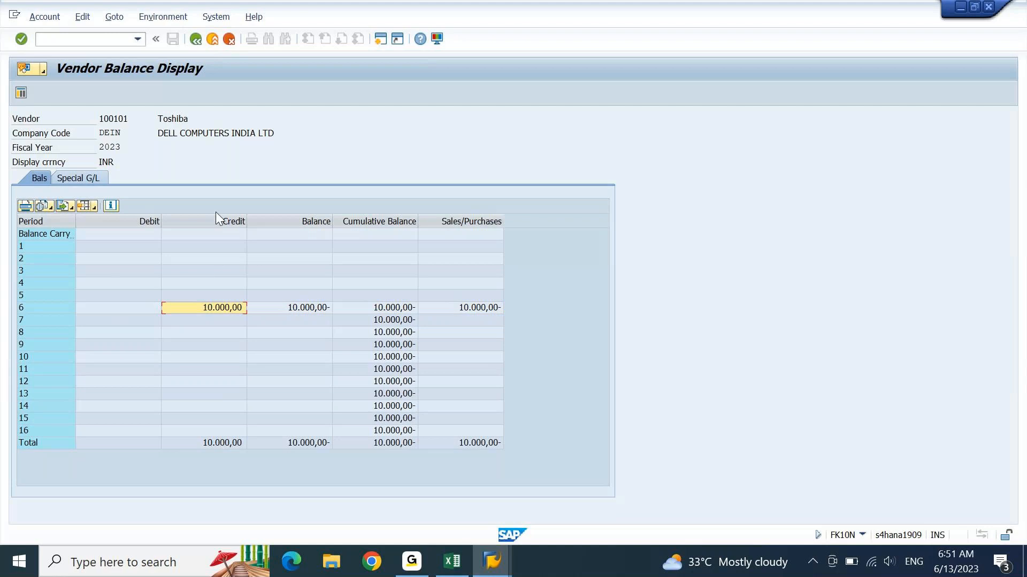
double_click(229, 307)
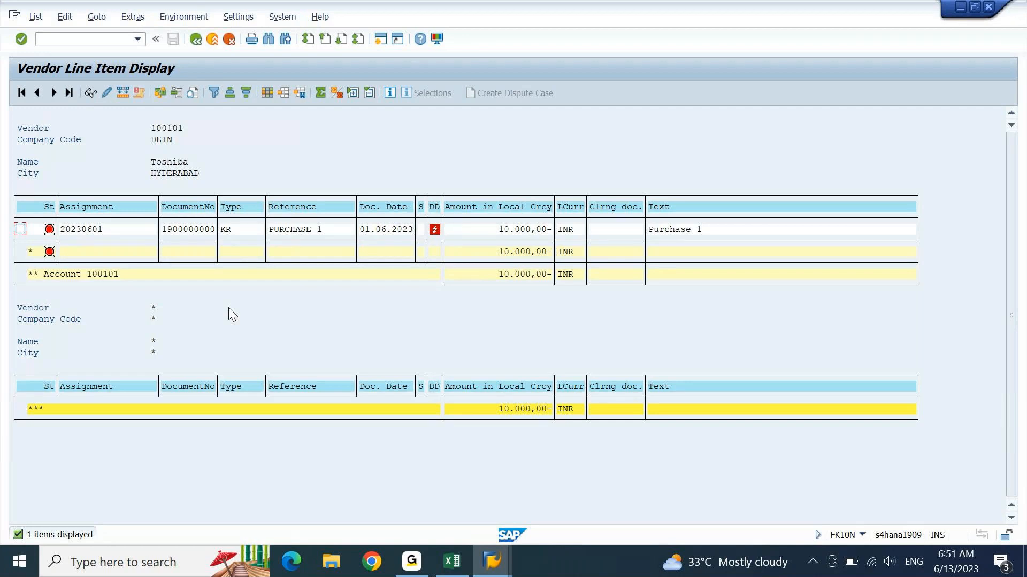
key(F3)
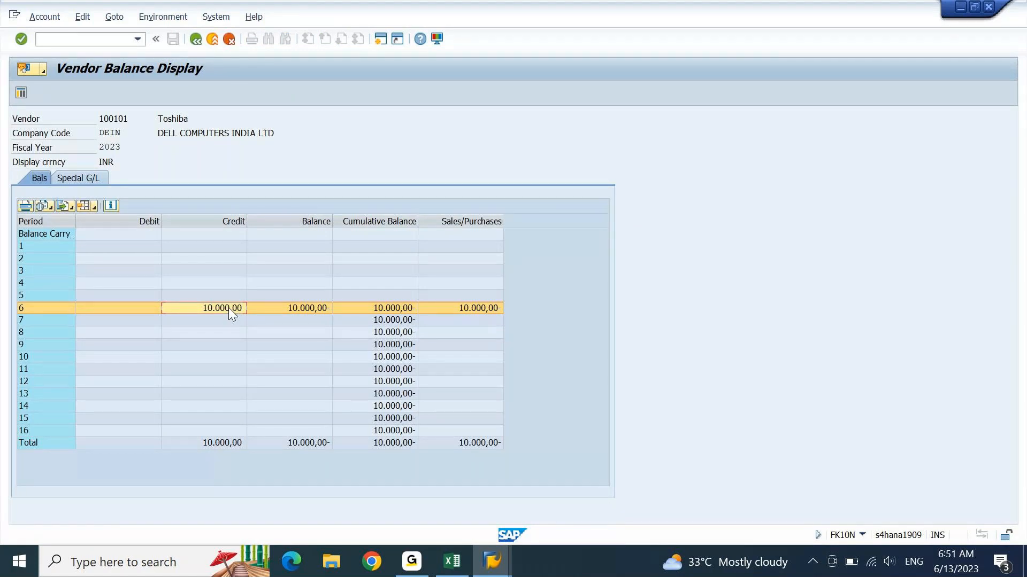
- Check the vendor's period 6 balance and cumulative balance, and switch to the FBL1N session with the Purchase 1 document
click(299, 307)
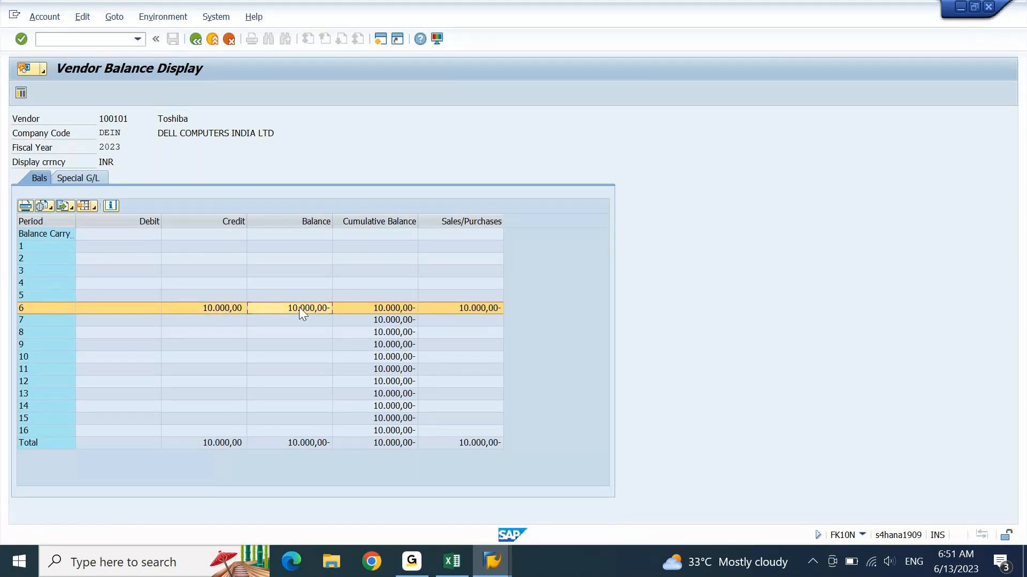
click(386, 310)
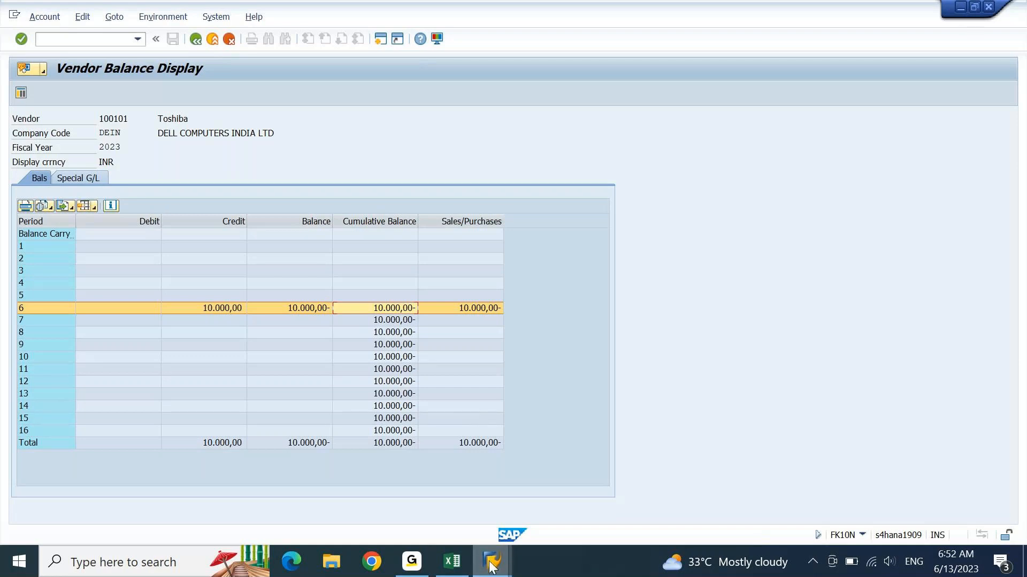
mouse_move(492, 561)
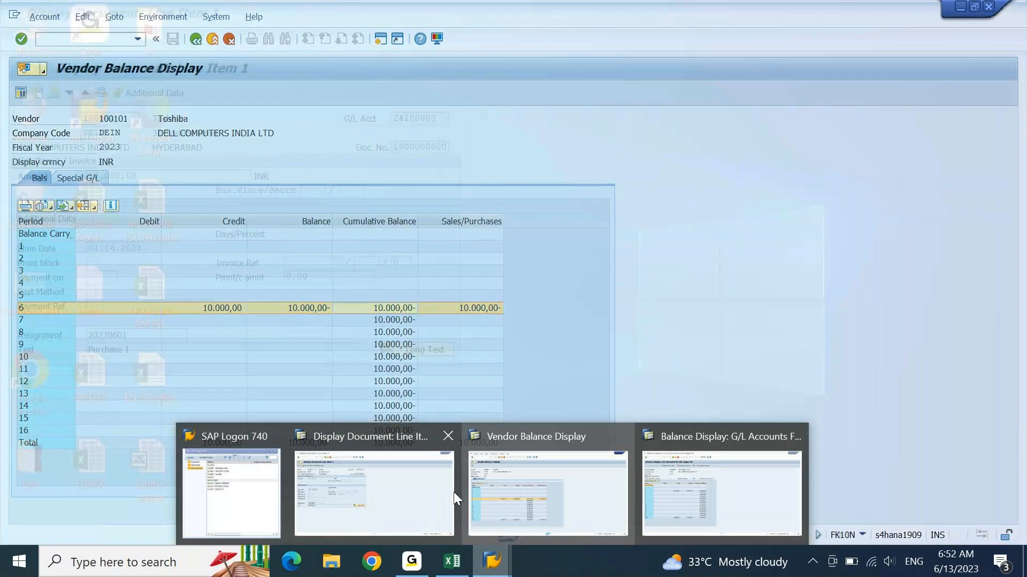
click(403, 496)
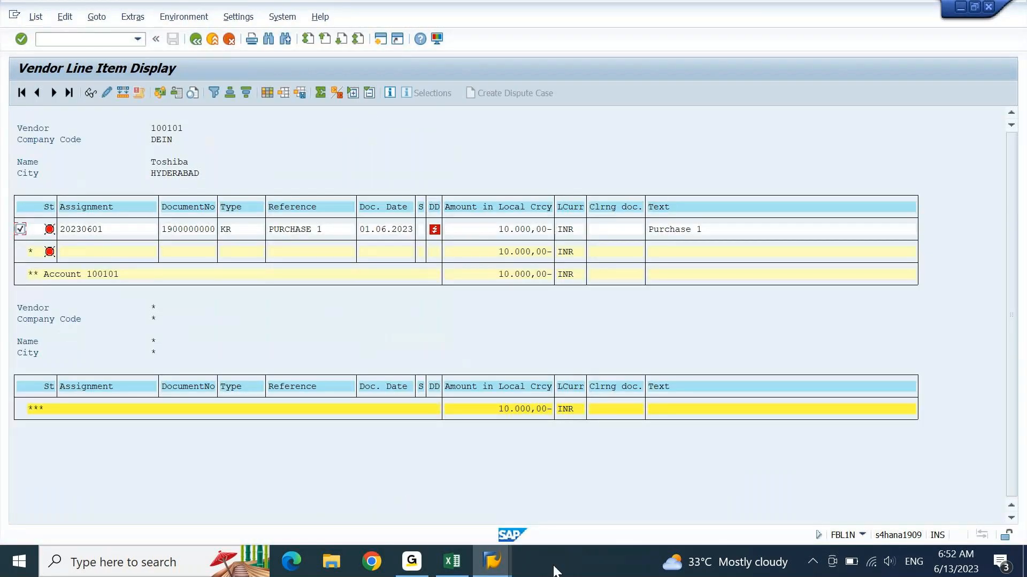
- Switch to the Vendor Balance Display session, open transaction FBL1H in a new session, and list the Toshiba vendor's open items for company code DEIN
mouse_move(492, 569)
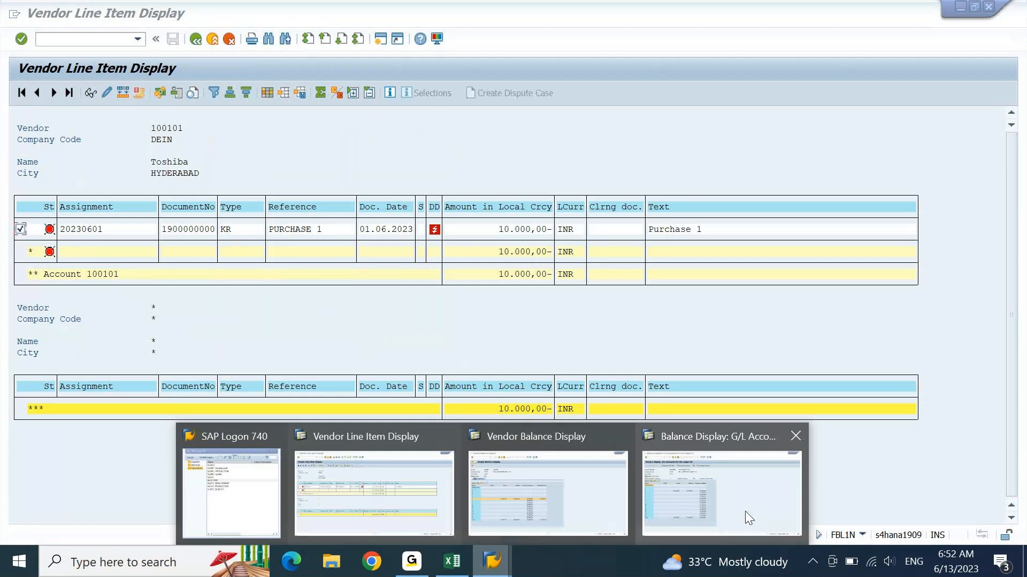
mouse_move(746, 512)
click(563, 486)
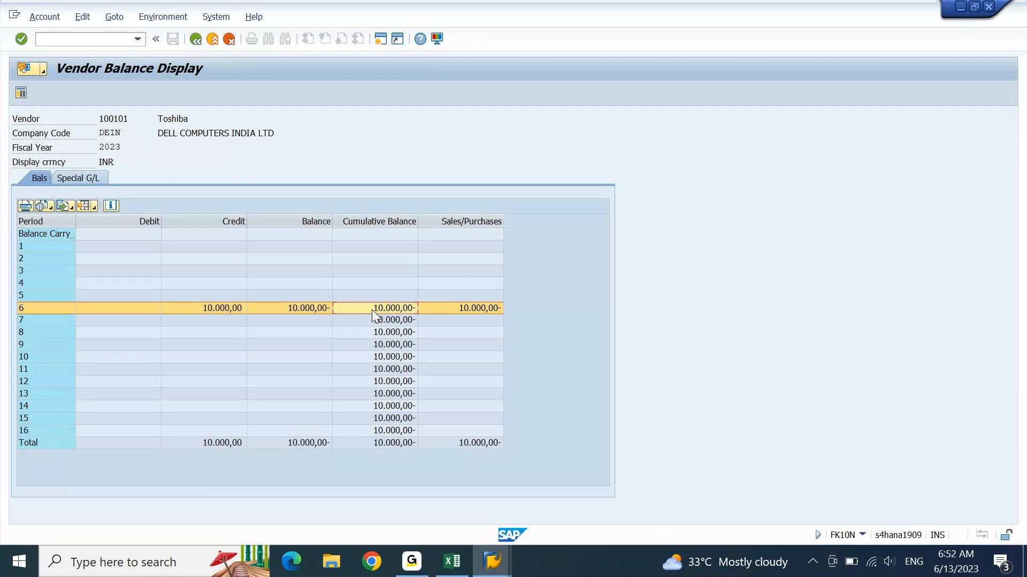
click(379, 39)
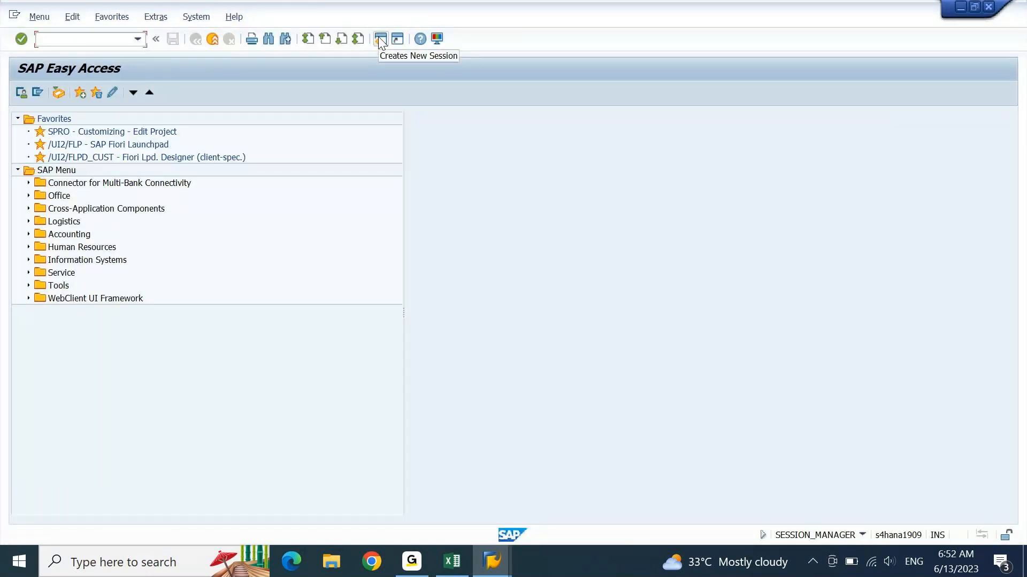
text(FBL1H)
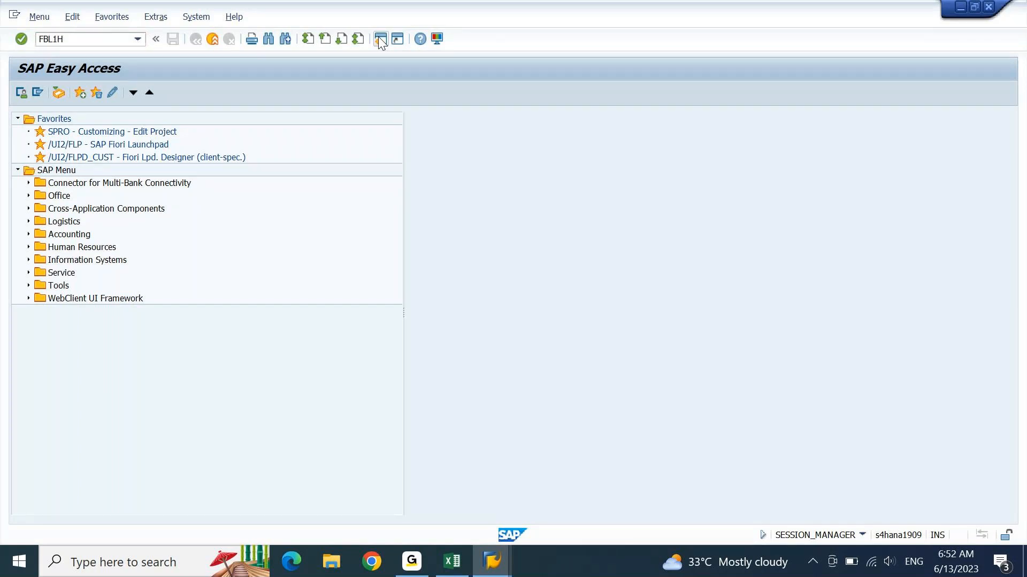
key(Return)
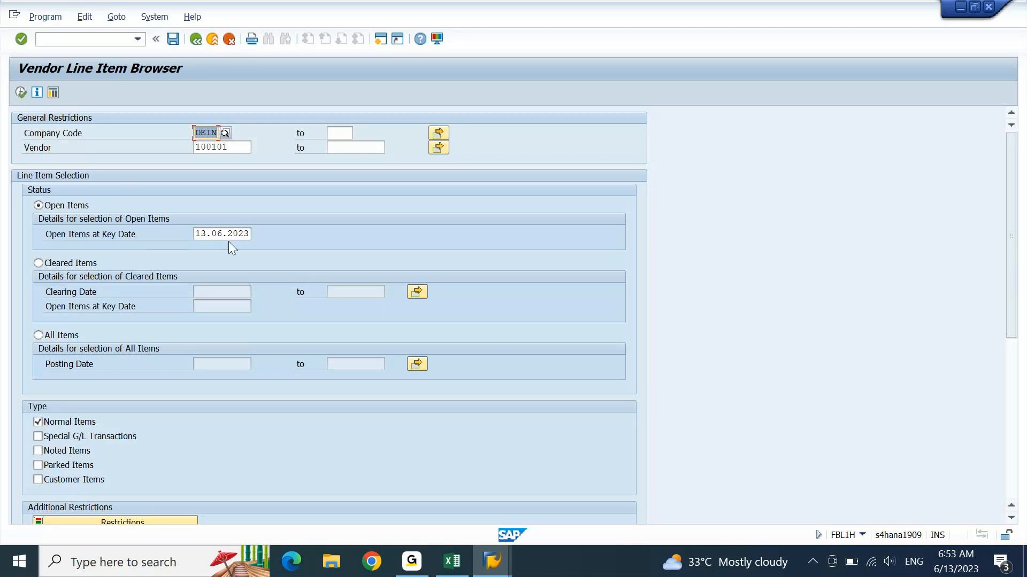
click(20, 94)
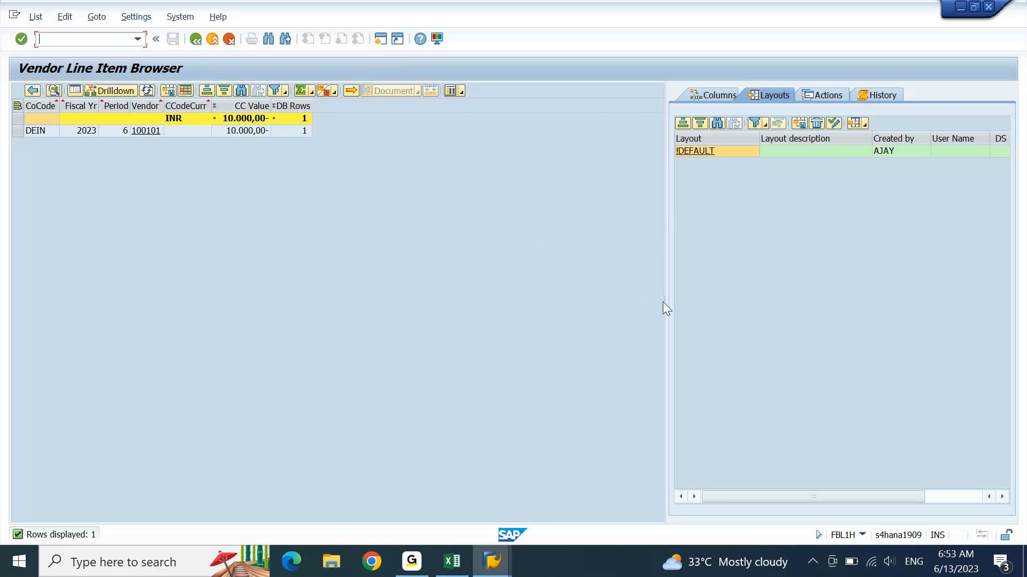
- Examine the period, company code value and database row count of the vendor's summary line, and select that line
drag(664, 305, 970, 258)
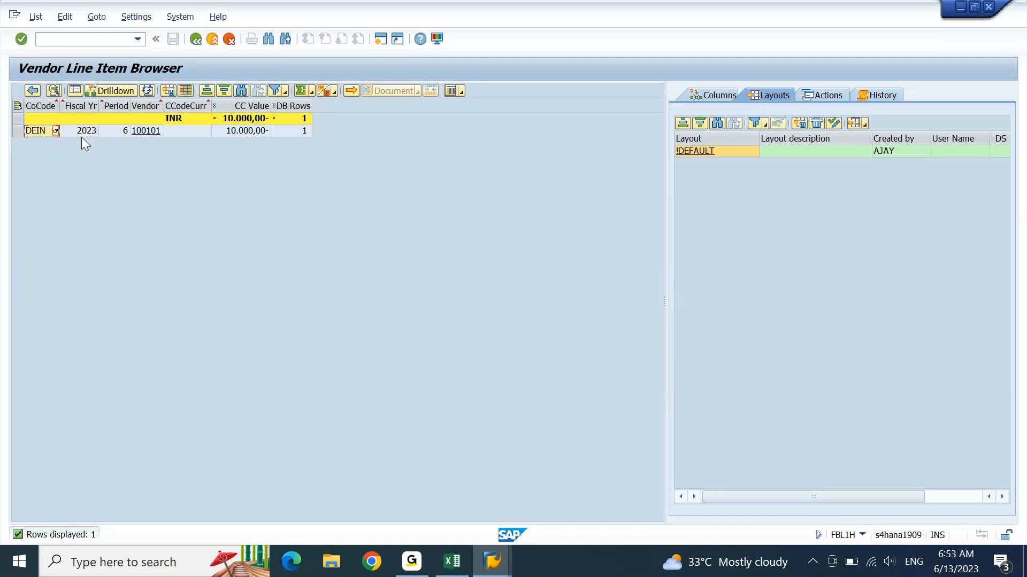
click(117, 133)
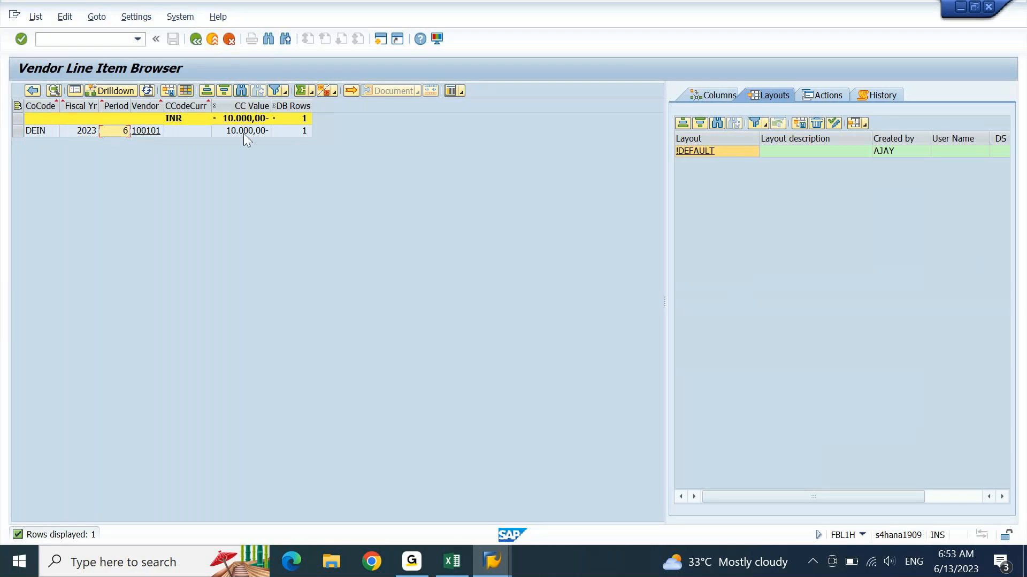
click(308, 133)
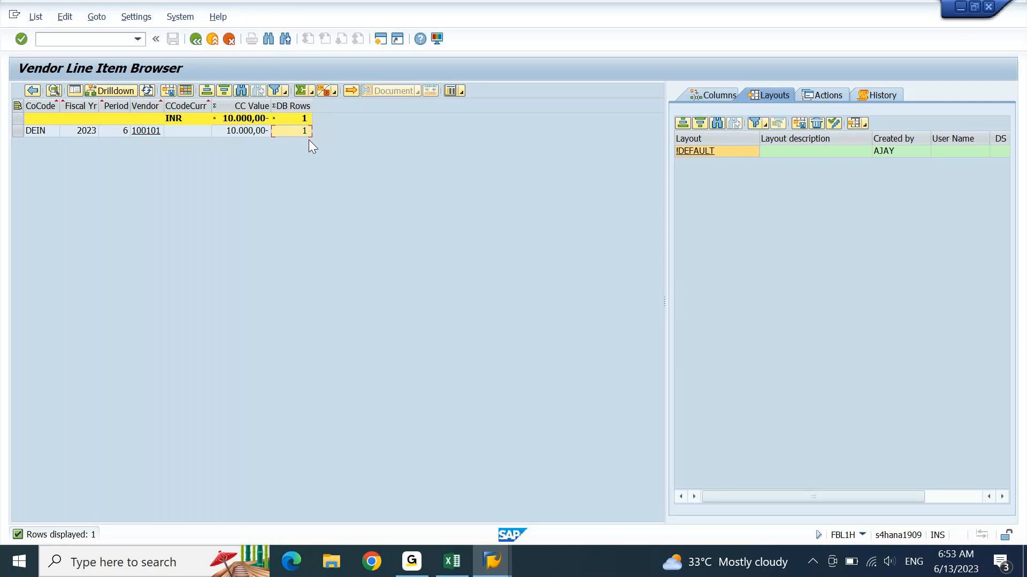
click(248, 131)
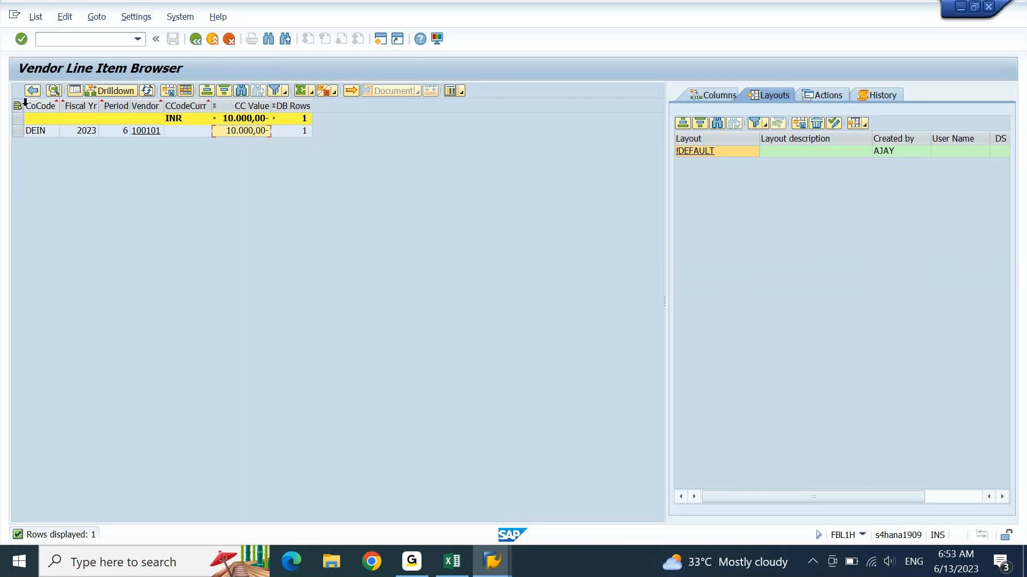
click(19, 130)
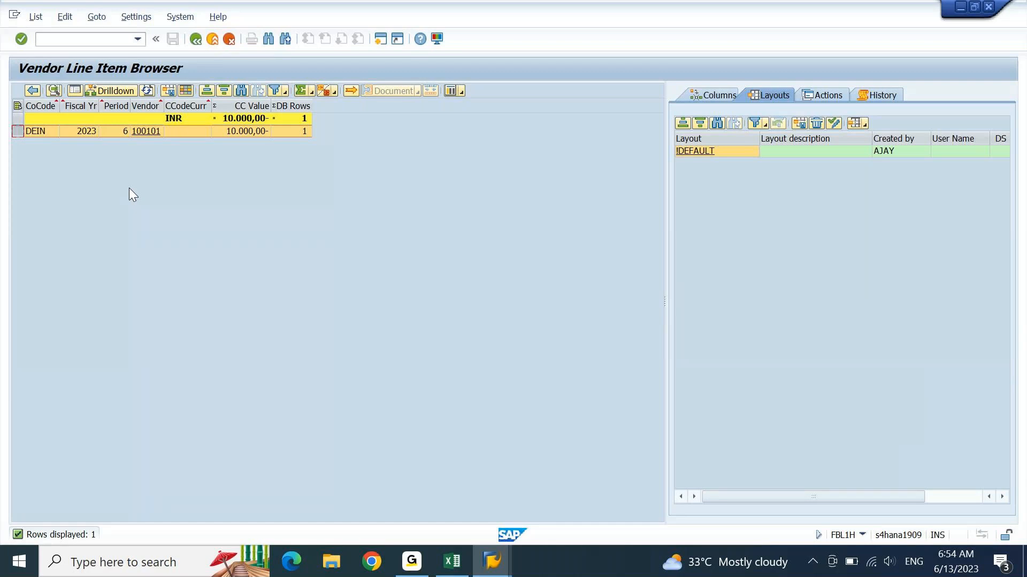
- Switch to the Excel notes and enter the date 6/13/2023 and the heading "Vendor Reports" in A2437 and A2438, below the document splitting notes
click(451, 562)
key(Page_Down)
key(Page_Down)
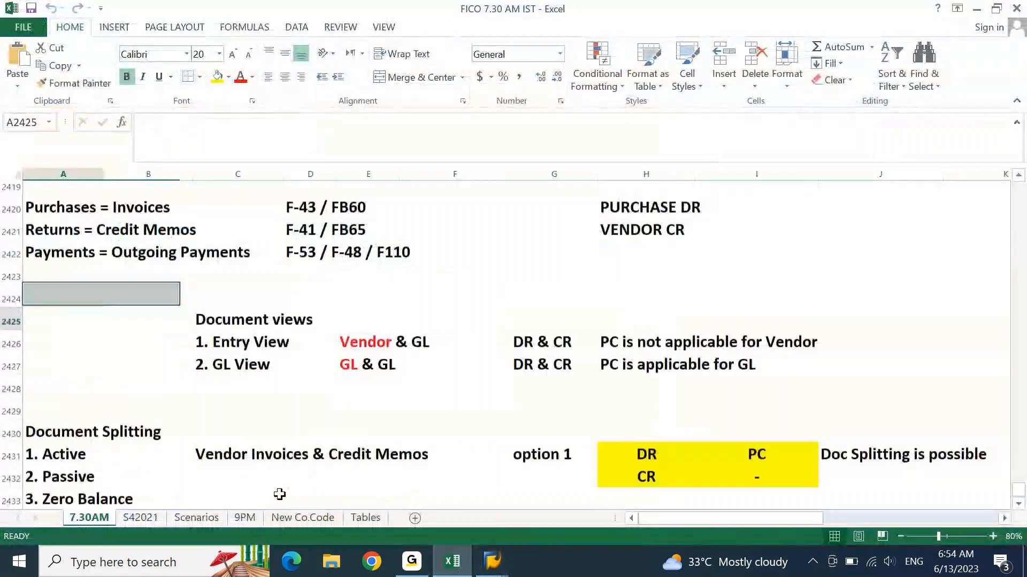
key(ctrl+Up)
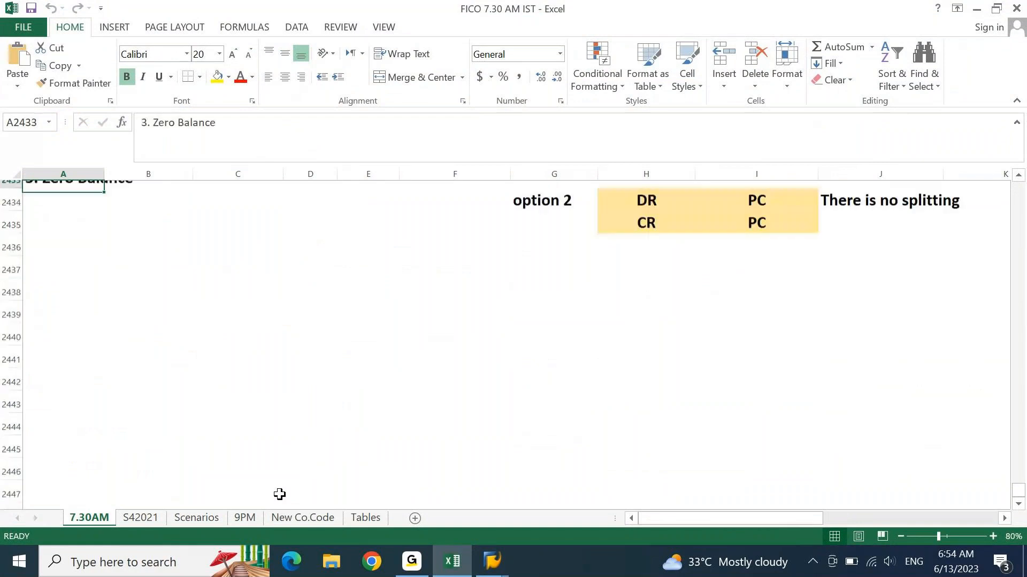
key(Down)
key(Down)
key(Down)
key(Down)
key(ctrl+semicolon)
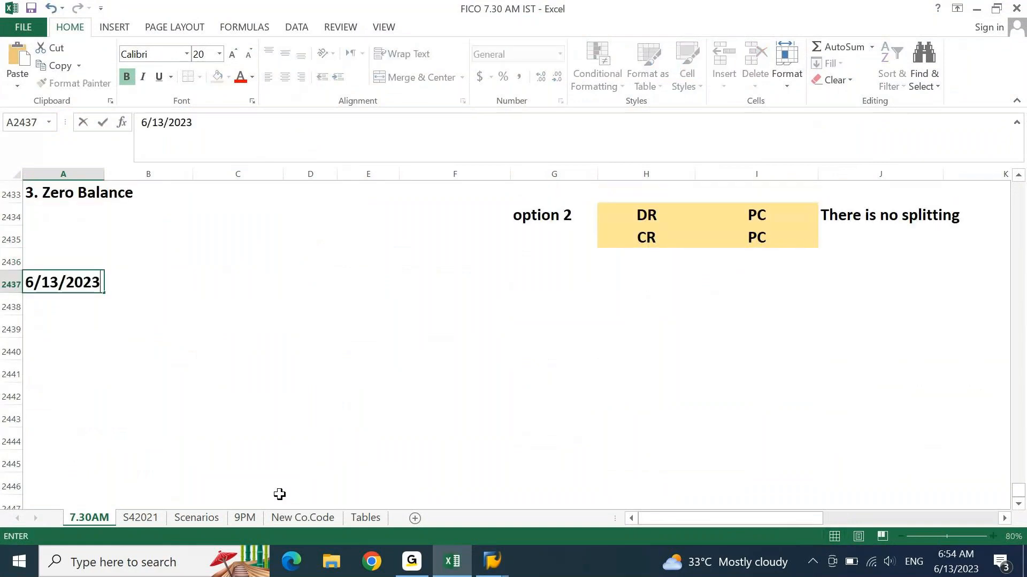
key(Return)
text(Vendor Reports)
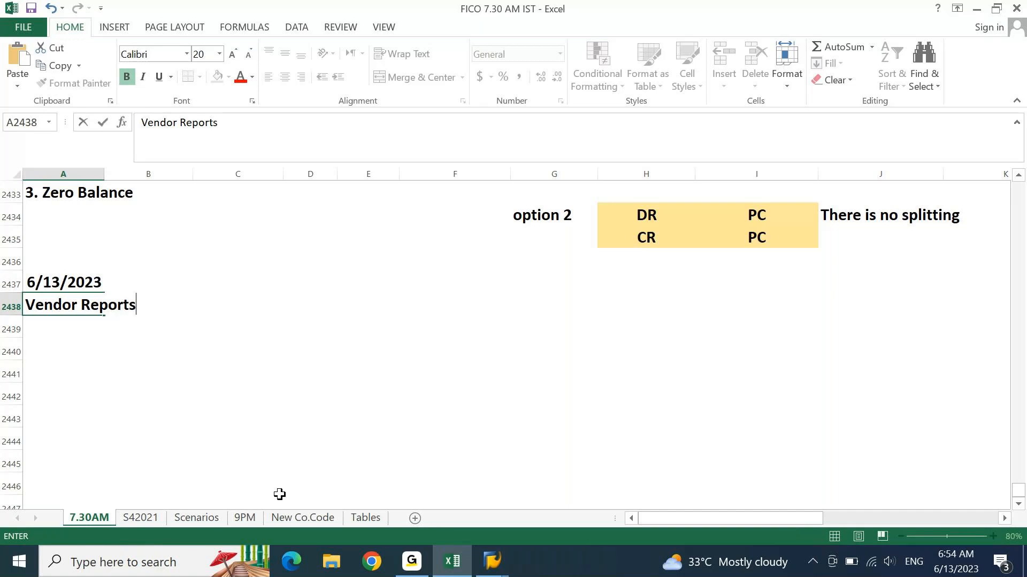
key(Return)
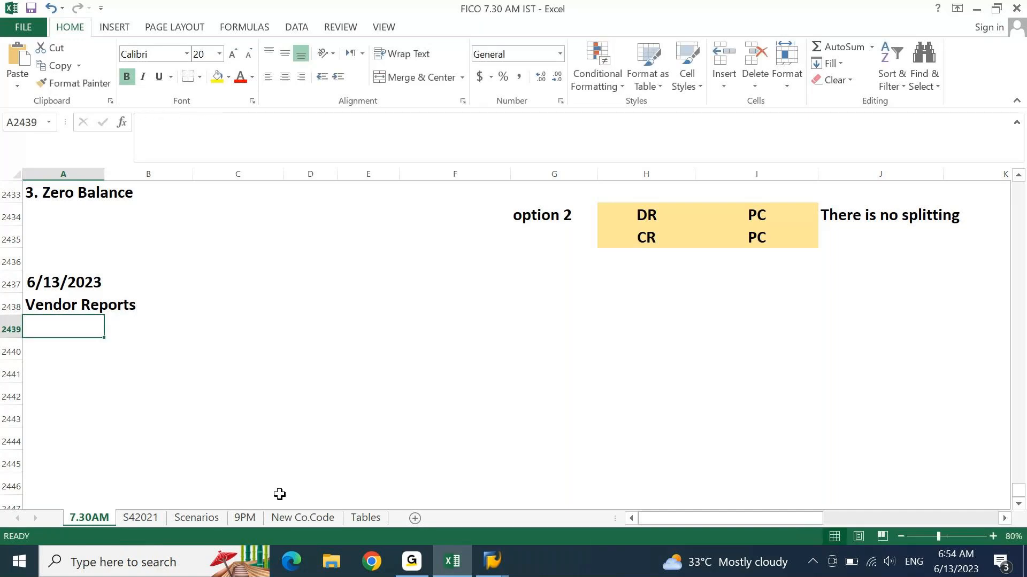
- List the transaction codes FBL1N, FK10N, FBL1H and FAGL03 under the Vendor Reports heading
text(F)
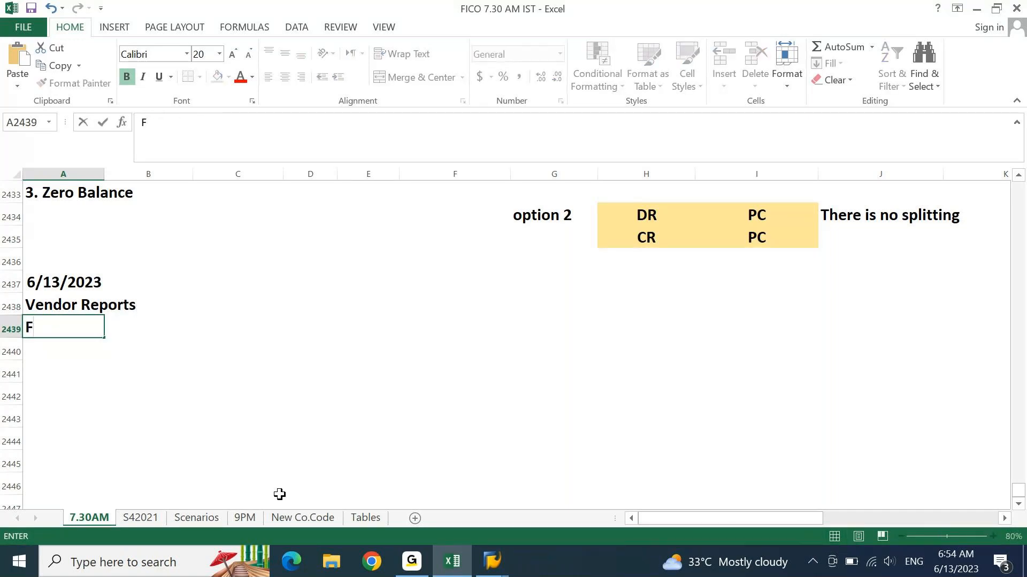
text(BL1N)
key(Return)
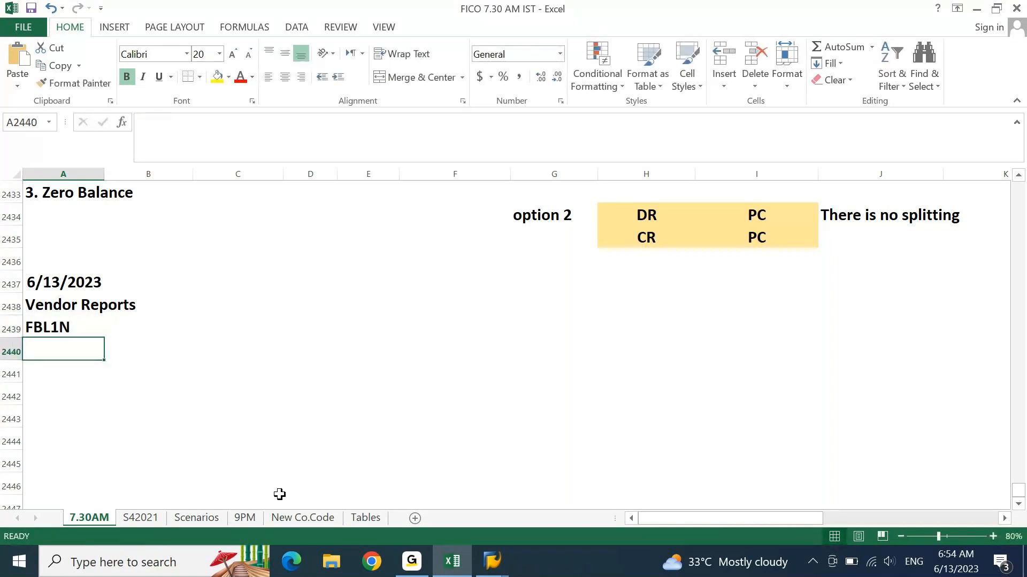
text(FK10)
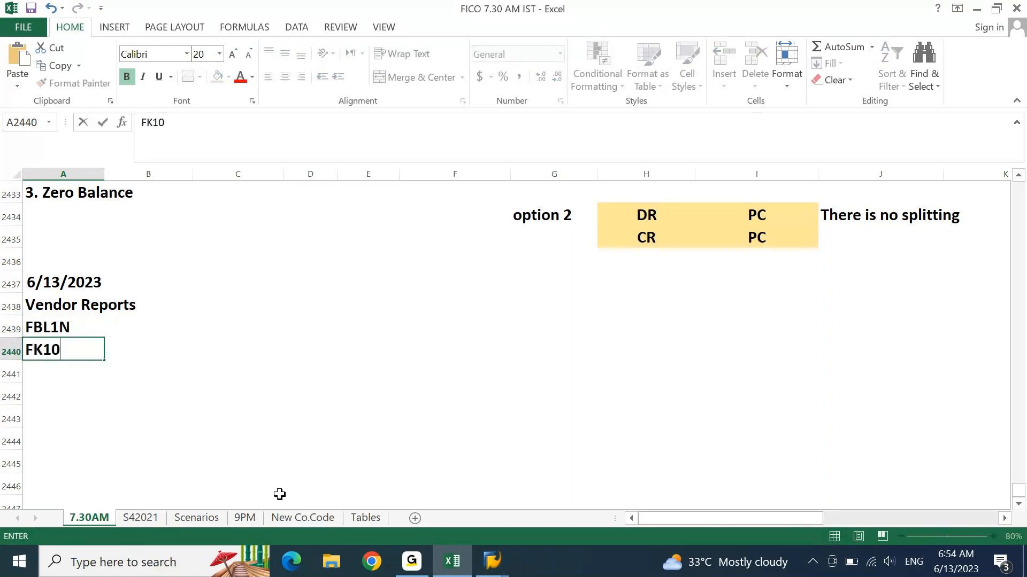
text(N)
key(Return)
text(F)
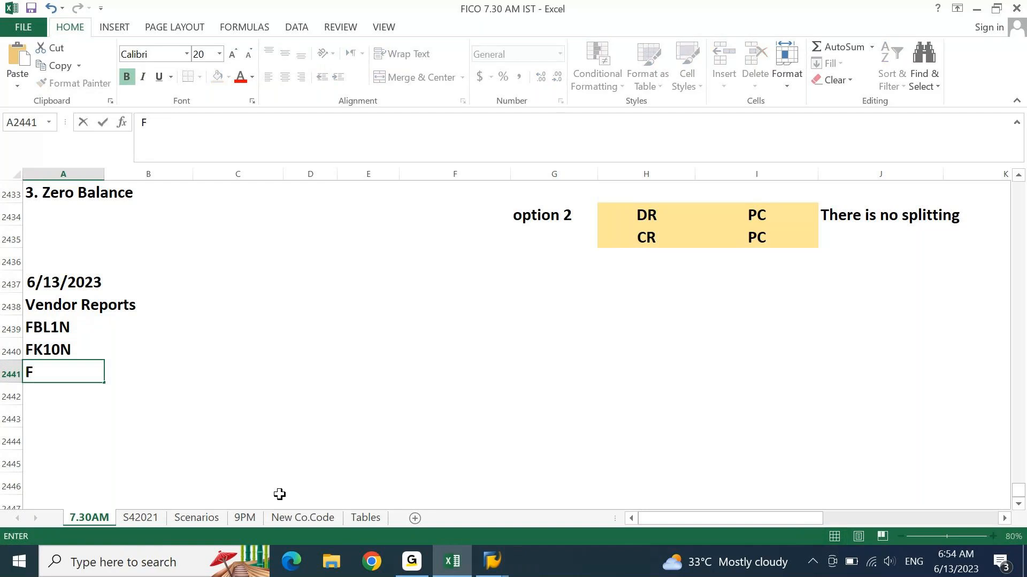
text(BL1H)
key(Return)
text(FAGL)
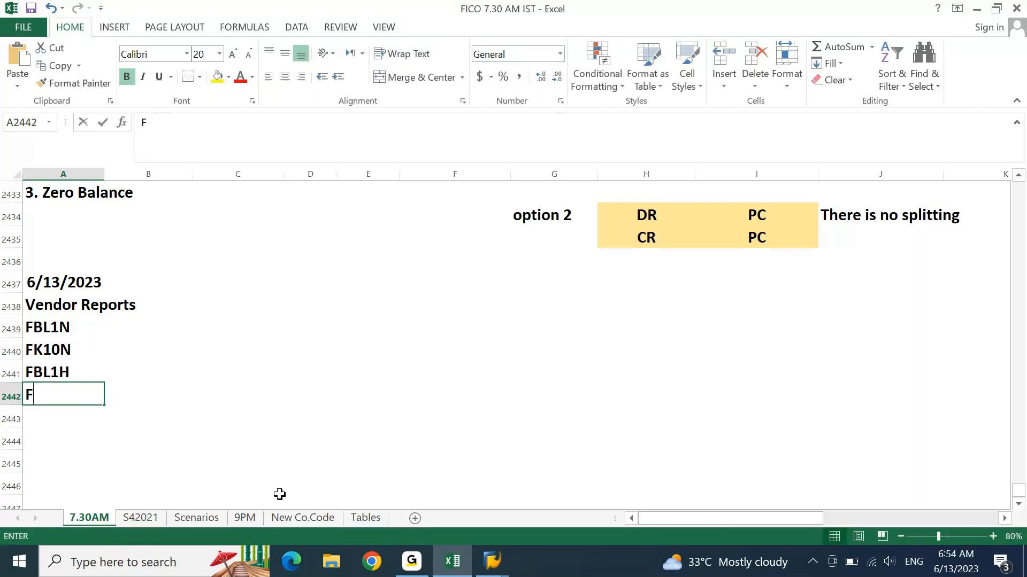
text(03)
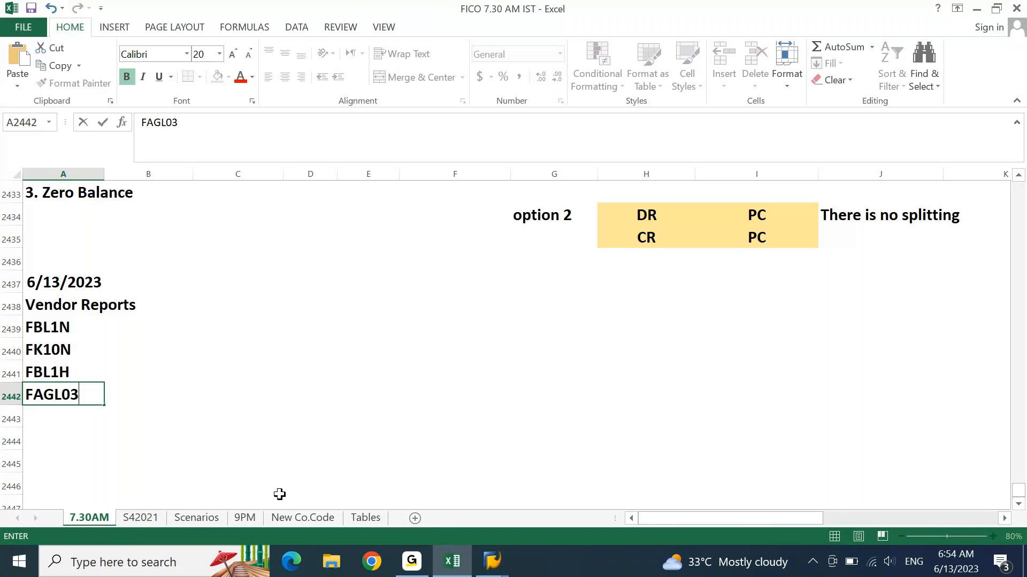
key(Tab)
- Enter "Vendor wise" in column B beside FBL1N, FK10N and FBL1H
key(Up)
key(Up)
key(Up)
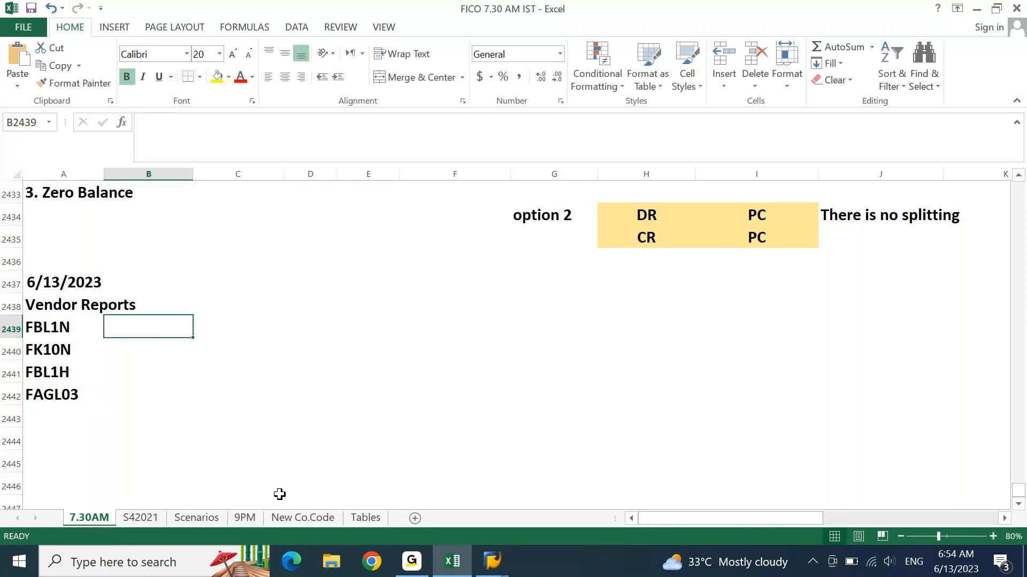
text(Vendor wise)
key(Return)
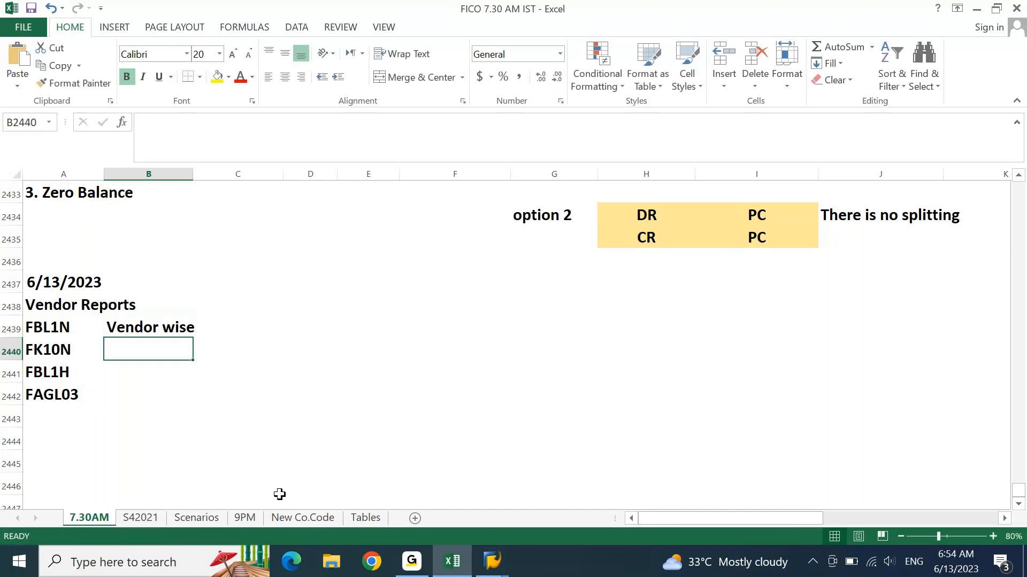
text(Vendor wise)
key(Return)
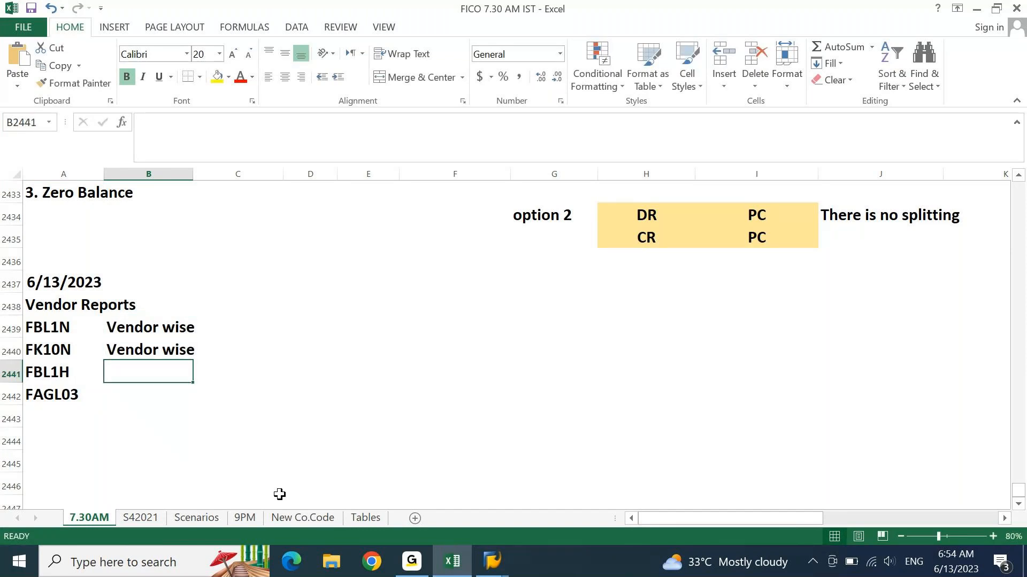
text(Vendor wise)
key(Return)
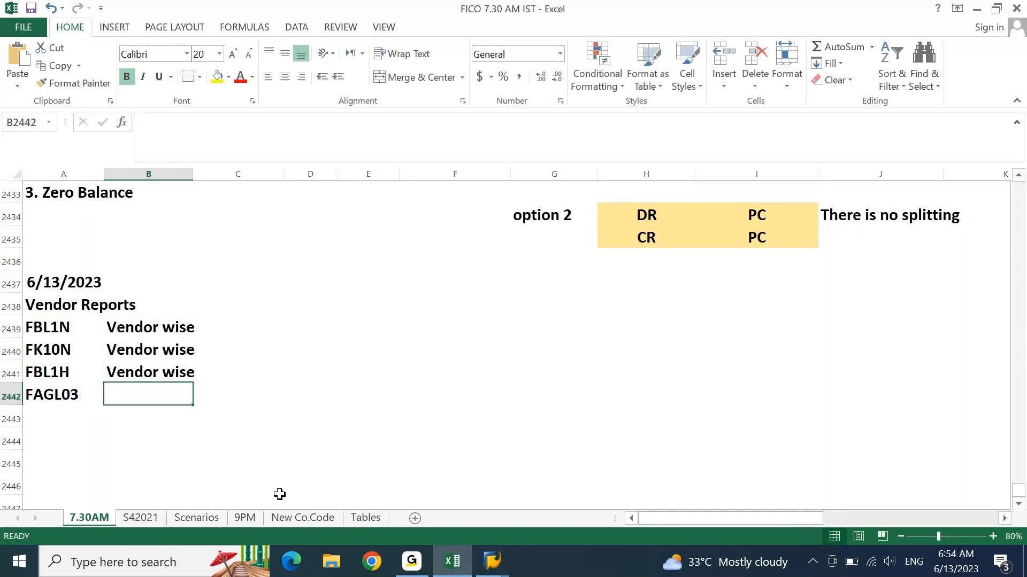
- Enter "Vendor Recon GL Wise" as the description beside FAGL03
text(Vendor wise)
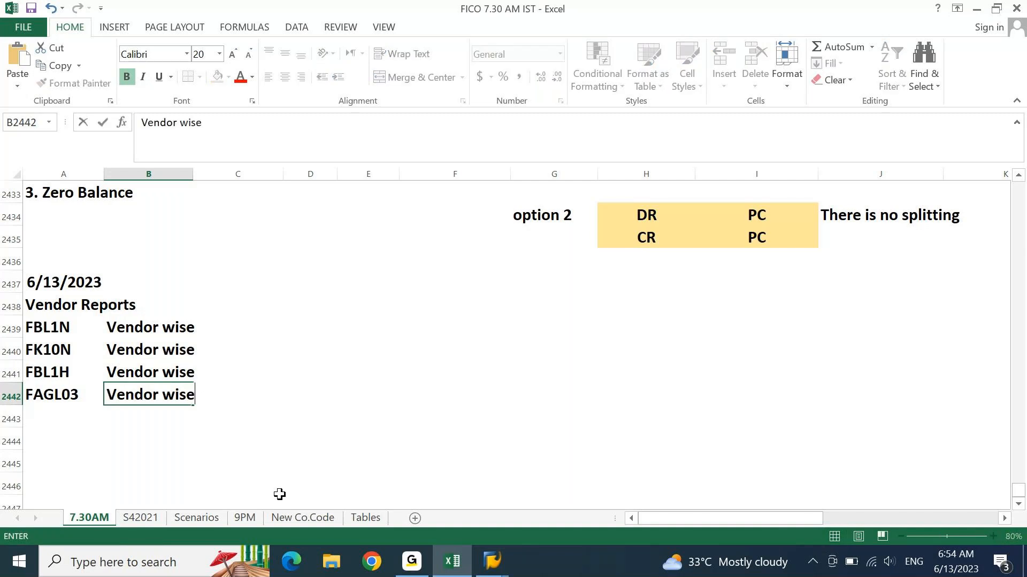
key(BackSpace)
key(BackSpace)
key(BackSpace)
key(BackSpace)
text(Recon GL )
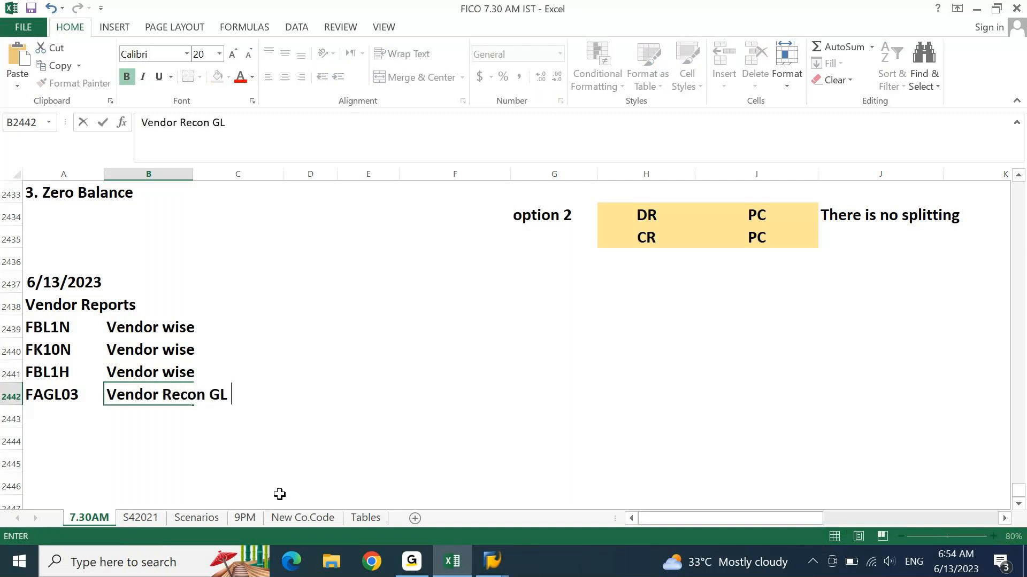
text(Wise)
key(Return)
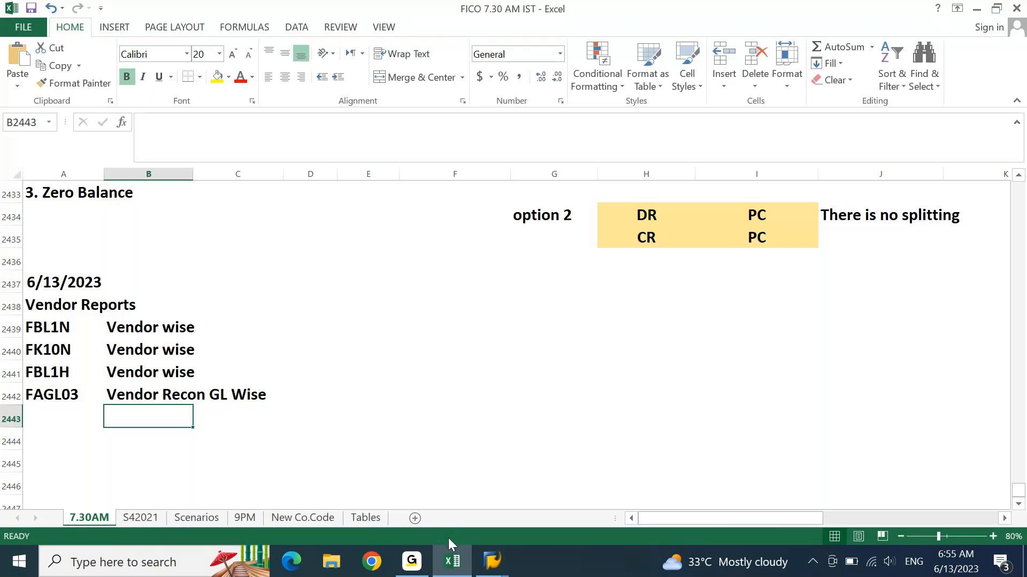
- Review the Purchase 1 and Purchase 2 rows of the Toshiba vendor postings, and switch back to the SAP Vendor Line Item Browser session
key(Page_Up)
key(Page_Up)
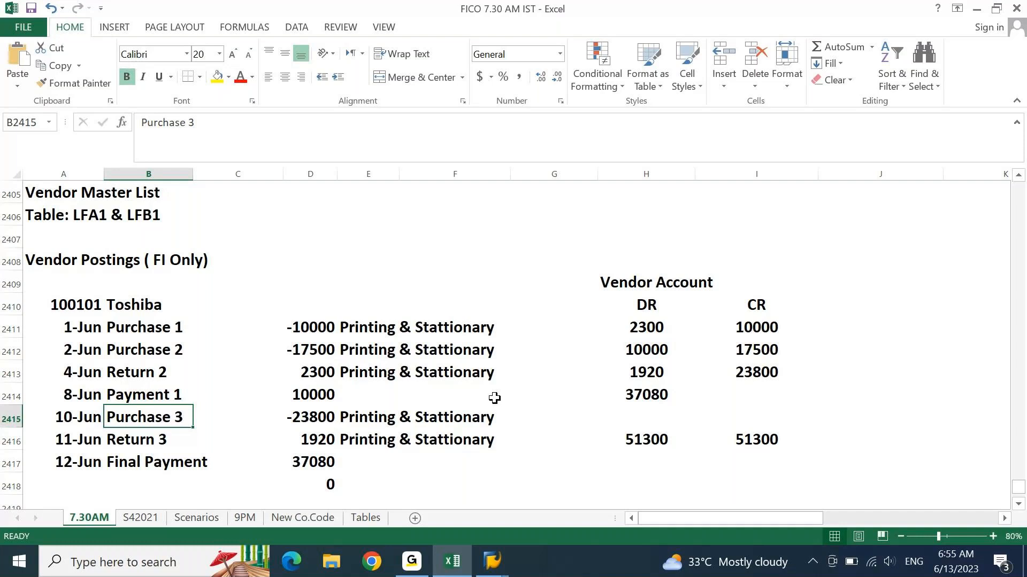
click(109, 329)
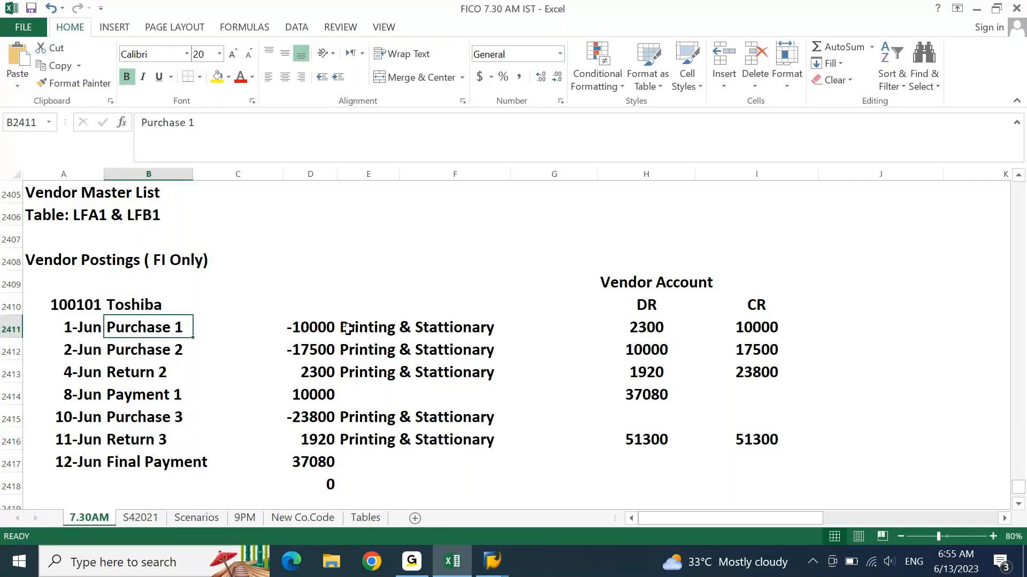
click(91, 350)
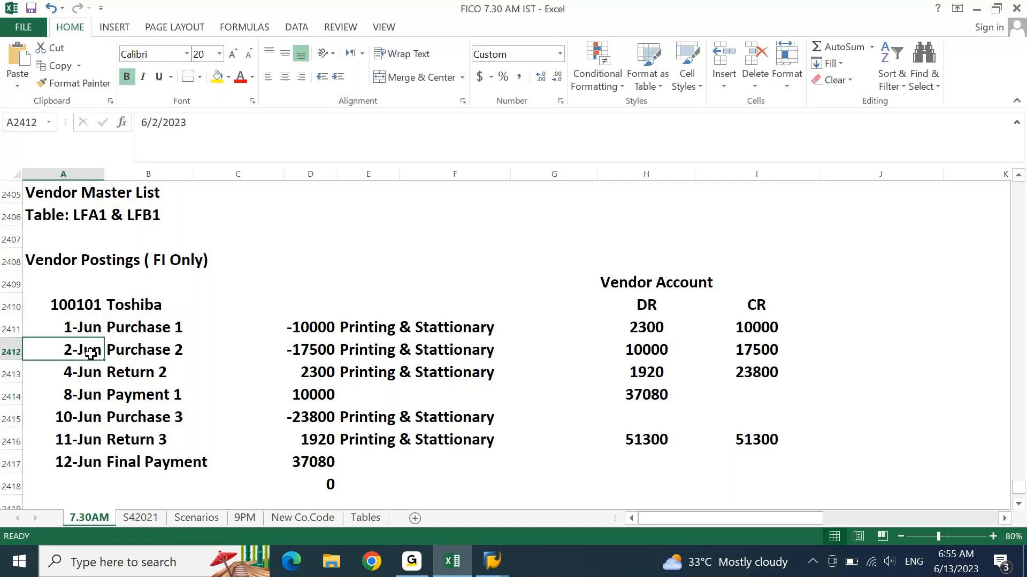
click(141, 348)
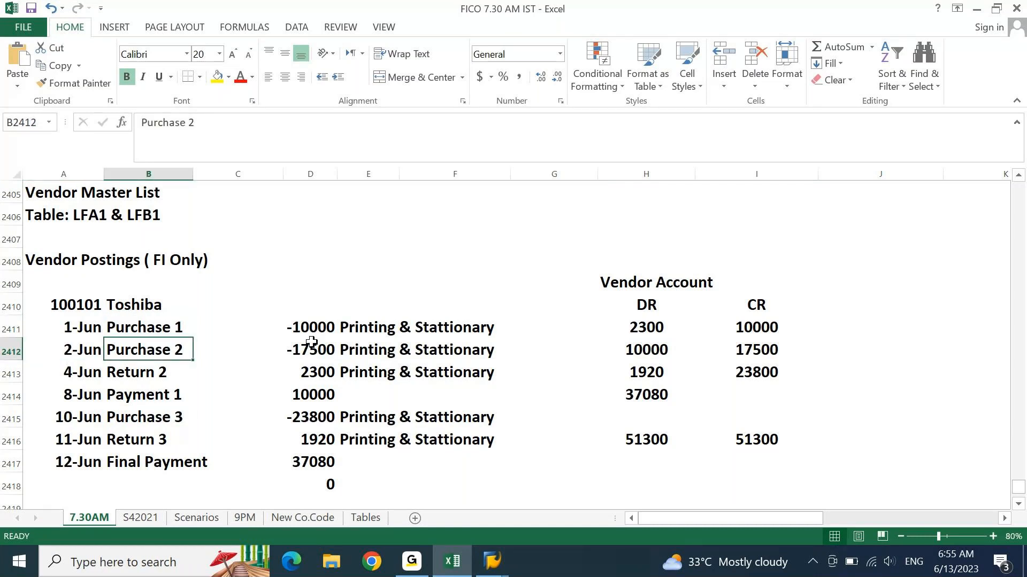
click(492, 570)
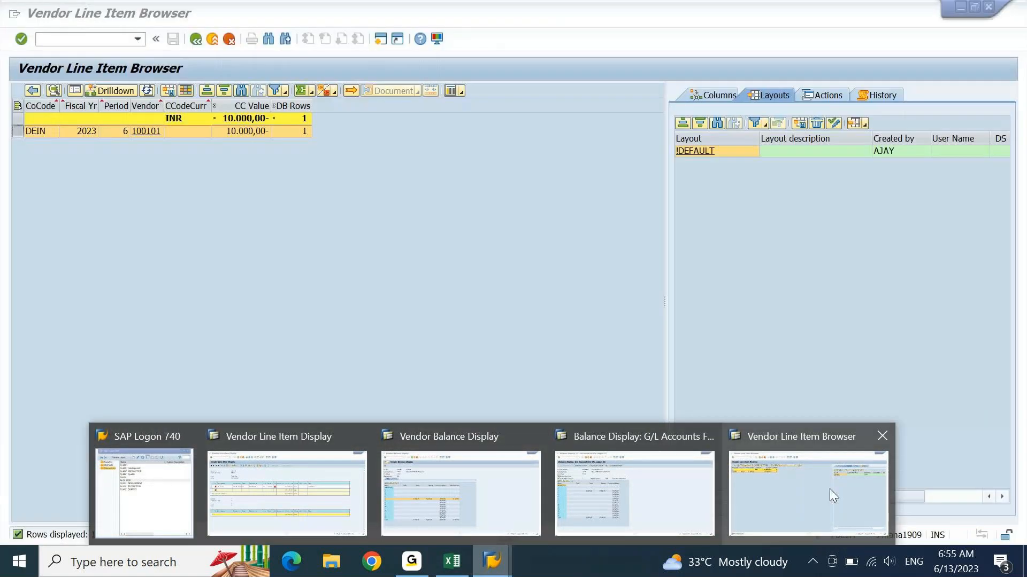
click(830, 489)
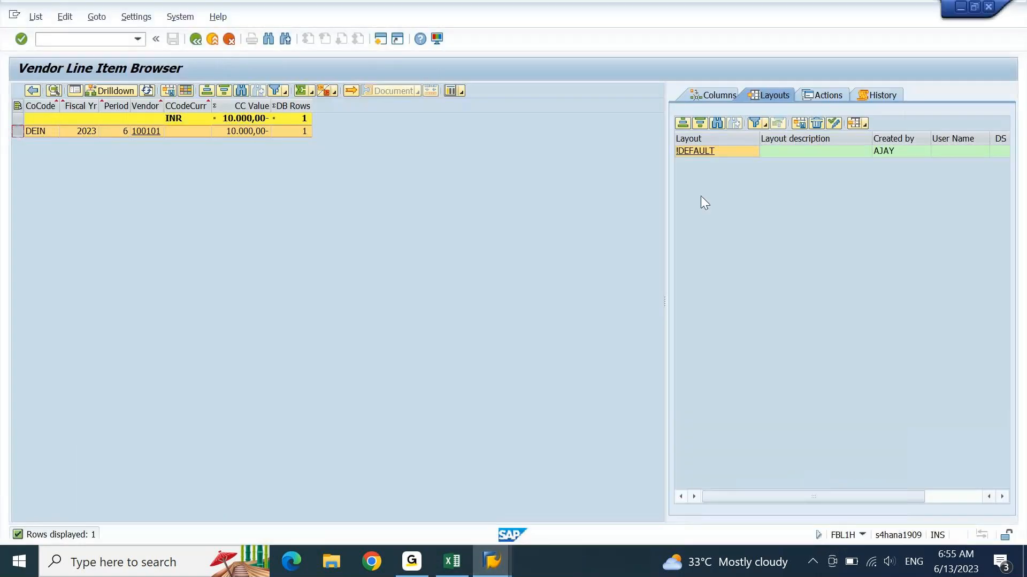
- Open the vendor invoice entry transaction F-43 in a new session
click(384, 39)
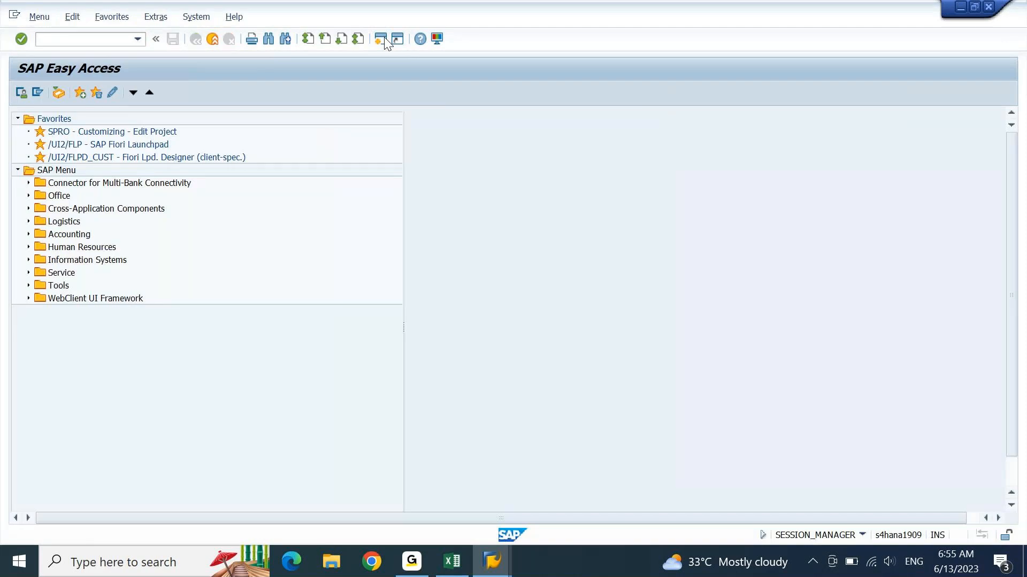
text(f-43)
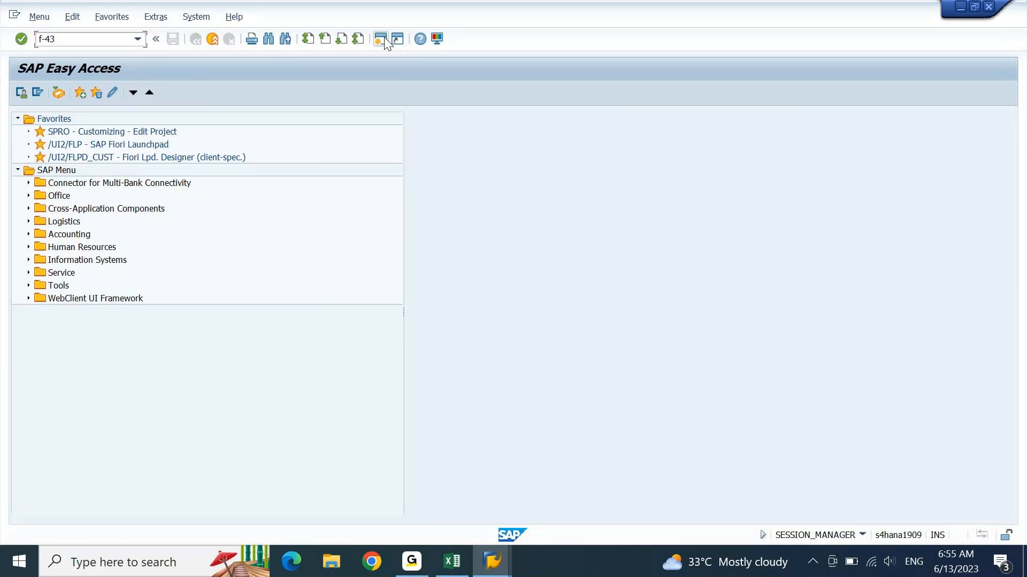
key(Return)
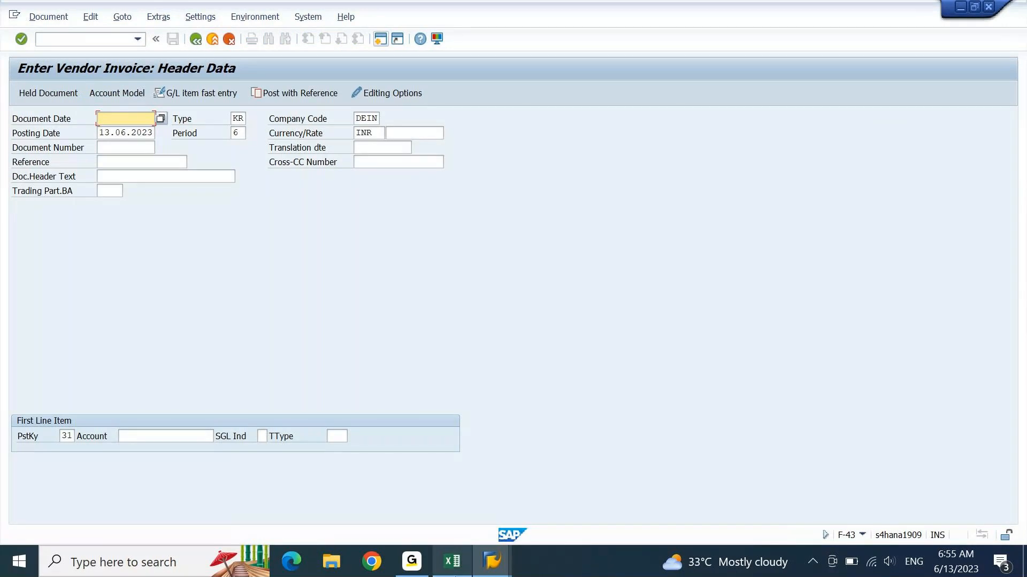
- Check the Purchase 2 row in the Excel posting list and set the invoice's document and posting dates to 02.06.2023
click(452, 562)
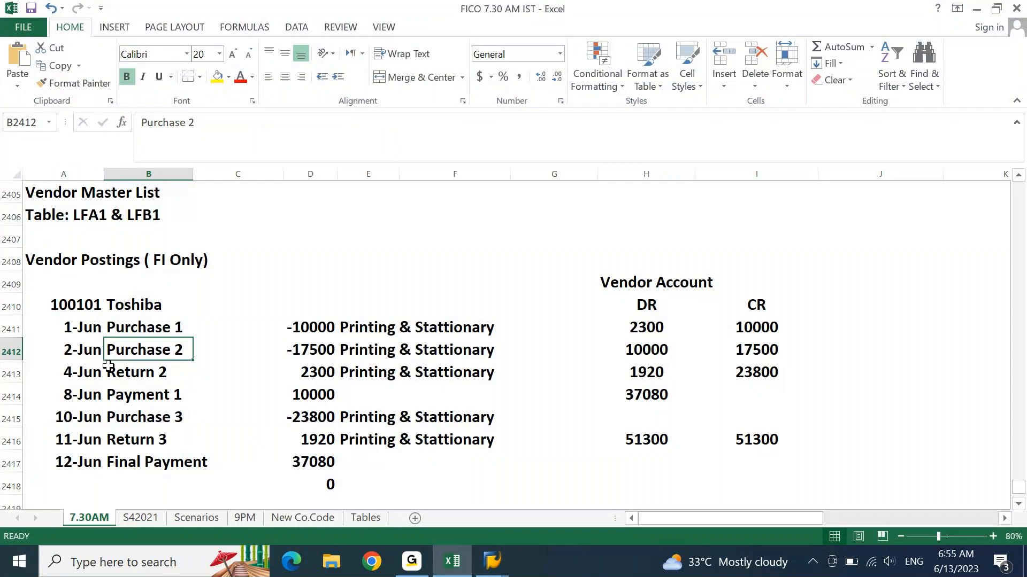
click(453, 568)
key(Down)
key(Down)
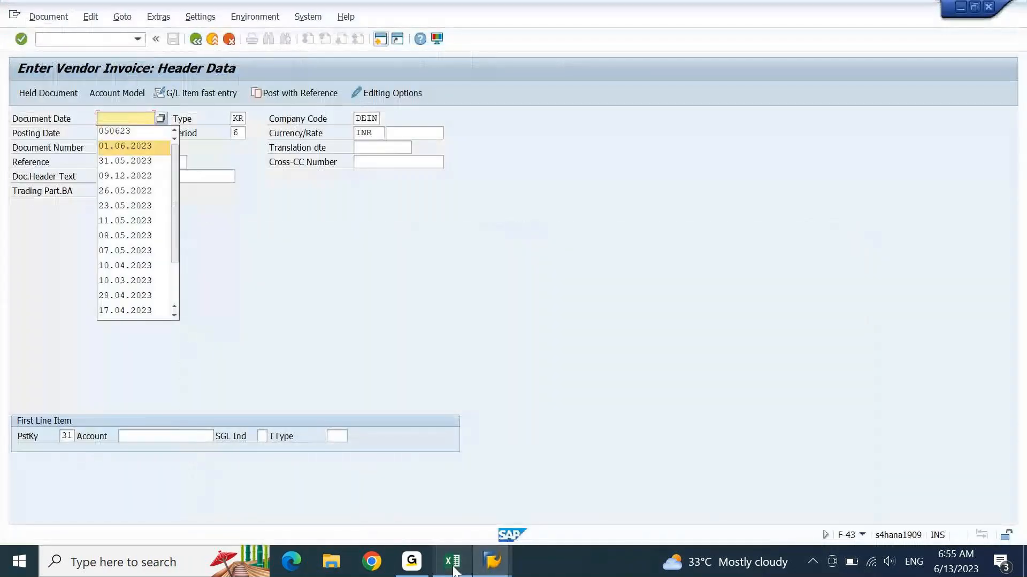
key(Return)
key(Home)
key(Right)
key(shift+Right)
text(2)
key(Tab)
key(shift+Tab)
key(ctrl+c)
key(Tab)
key(ctrl+v)
- Enter "Purchase 2" as both the reference and the document header text of the invoice
key(Tab)
key(Tab)
text(Purchase 2)
key(Tab)
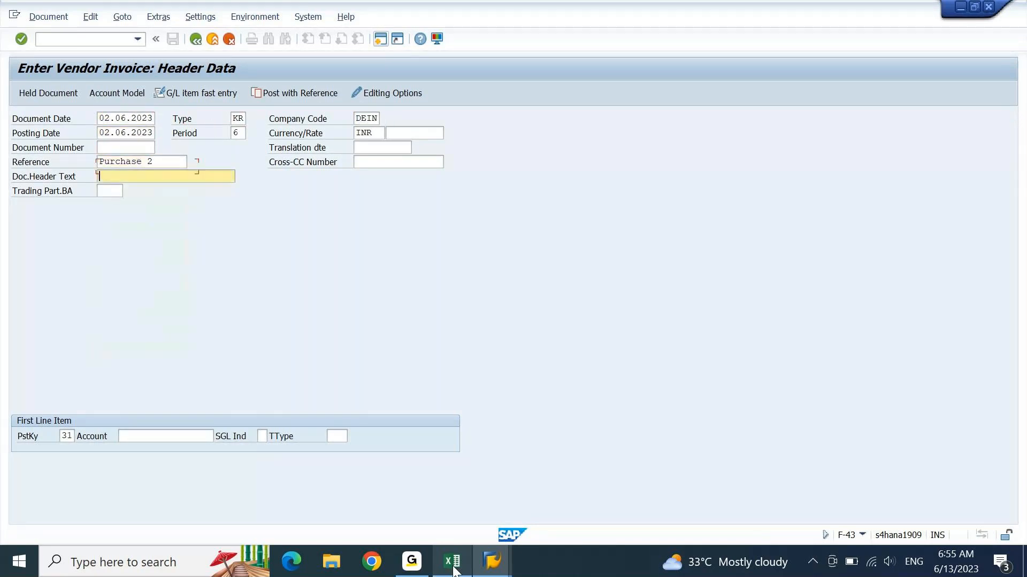
text(Purchase 2)
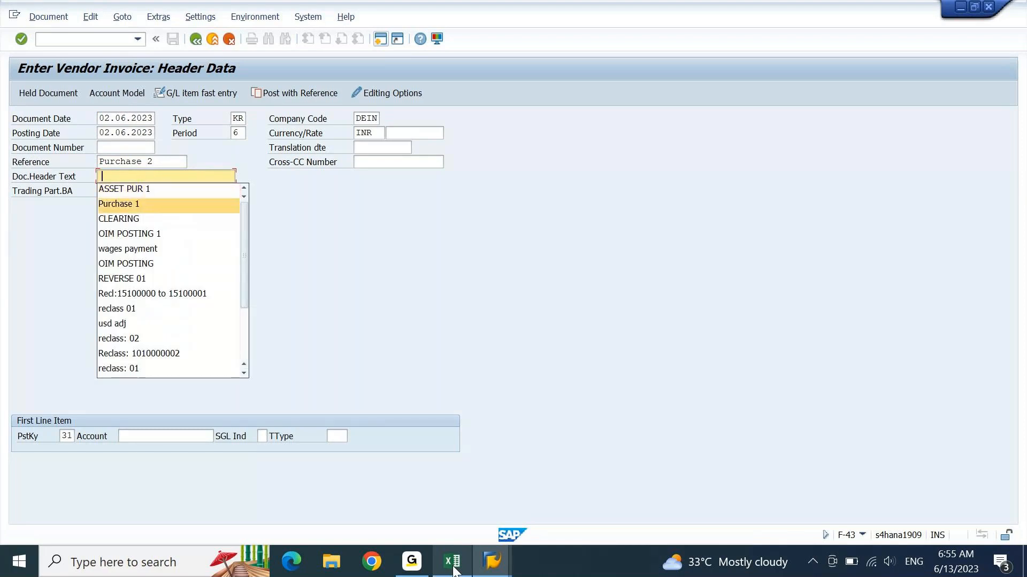
key(Tab)
key(Tab)
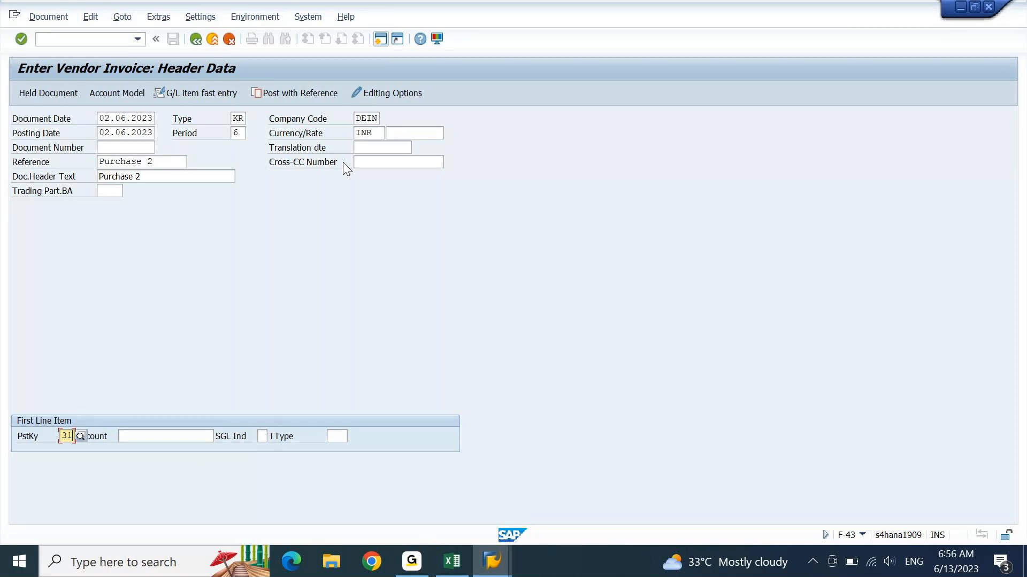
- Enter the Toshiba vendor's account for the first line item with posting key 31 and proceed to its item details
key(Tab)
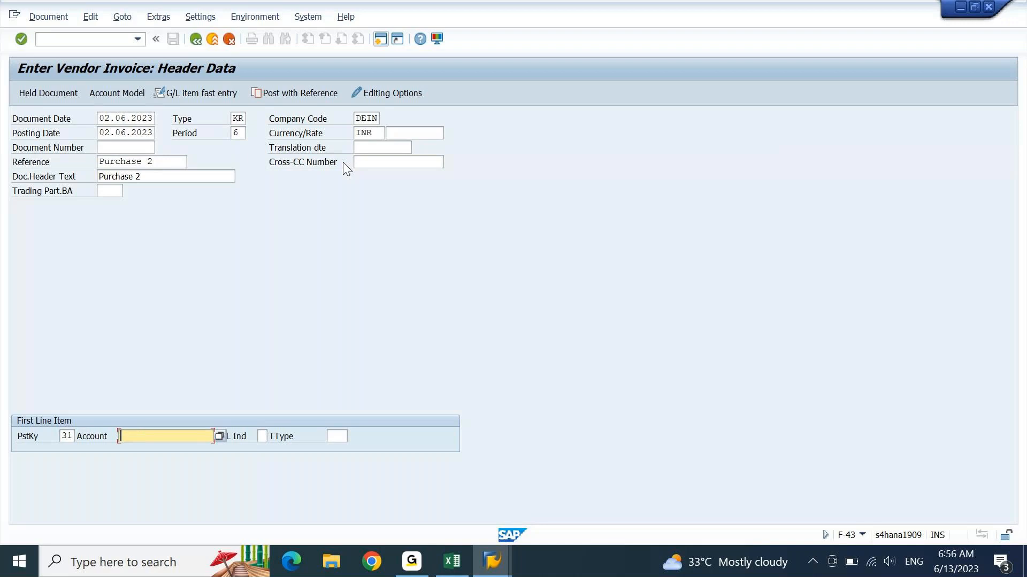
key(Down)
key(Down)
key(Down)
key(Return)
key(Return)
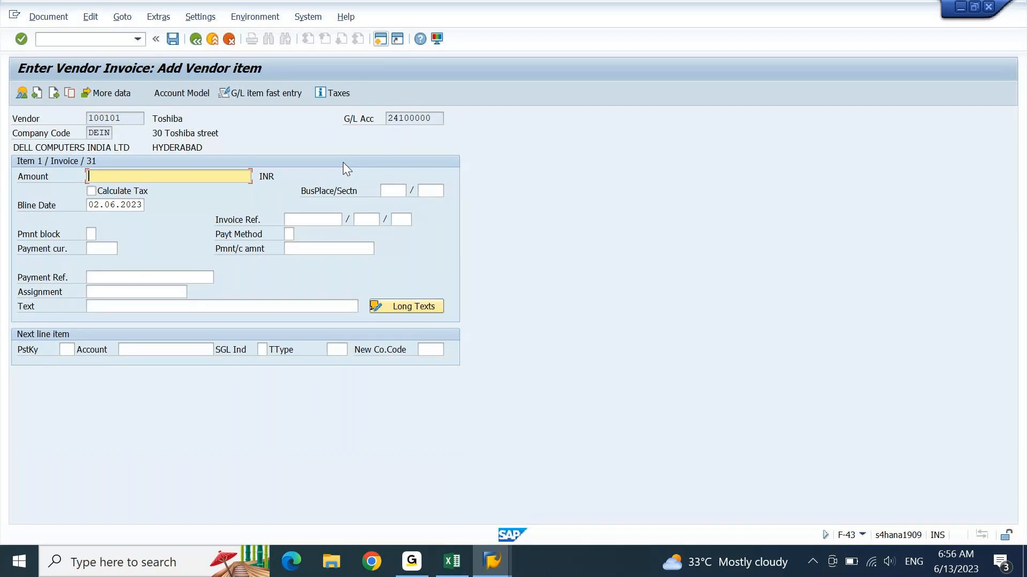
- Check the Purchase 2 amount in Excel, and enter 17500 as the vendor item's amount with the text "Purchase 2"
click(452, 561)
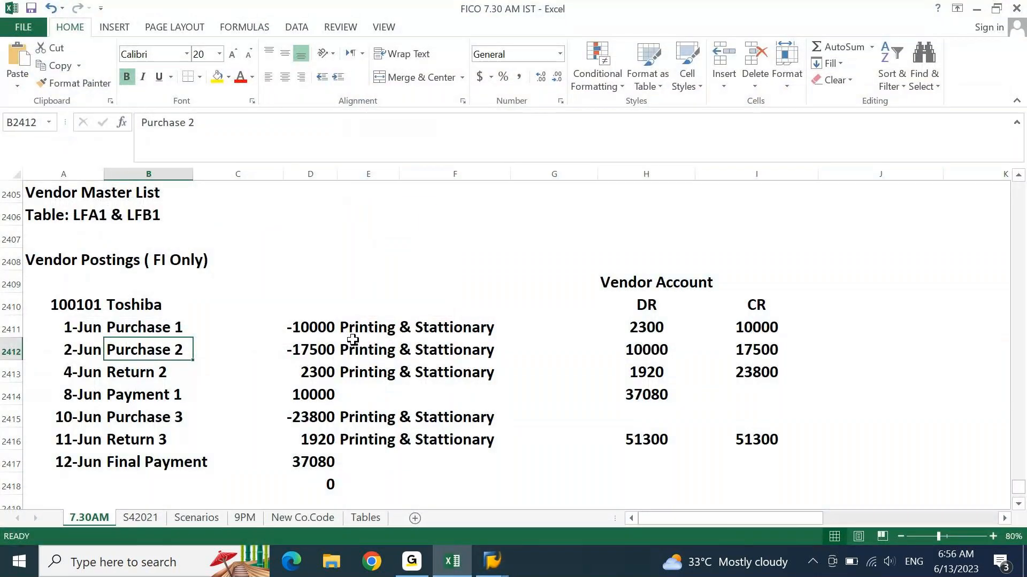
key(alt+Tab)
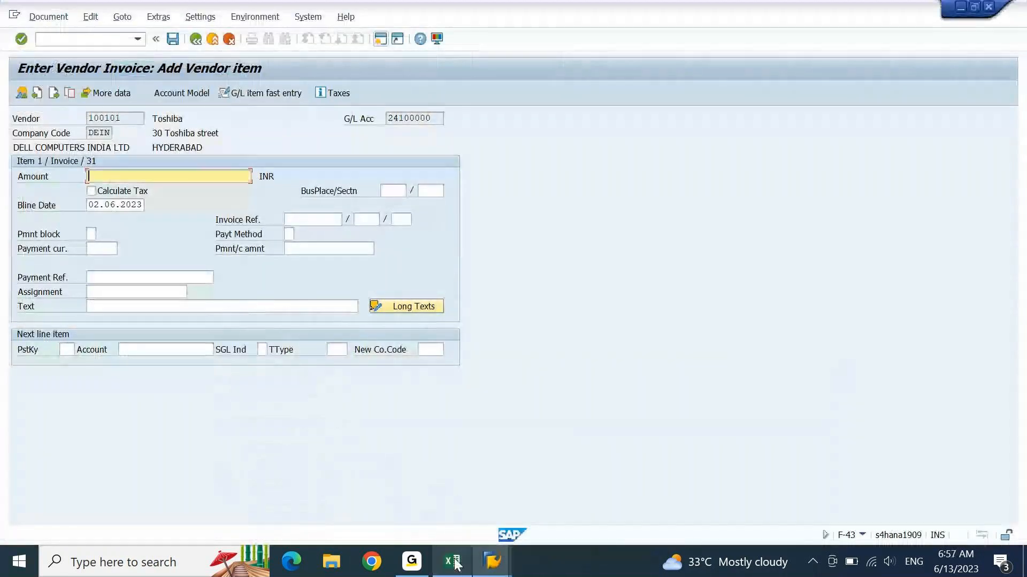
text(17500)
key(Tab)
key(Tab)
key(Tab)
key(Tab)
key(Tab)
key(Tab)
key(Tab)
key(Tab)
key(Tab)
key(Tab)
key(Tab)
key(Tab)
key(Tab)
key(Tab)
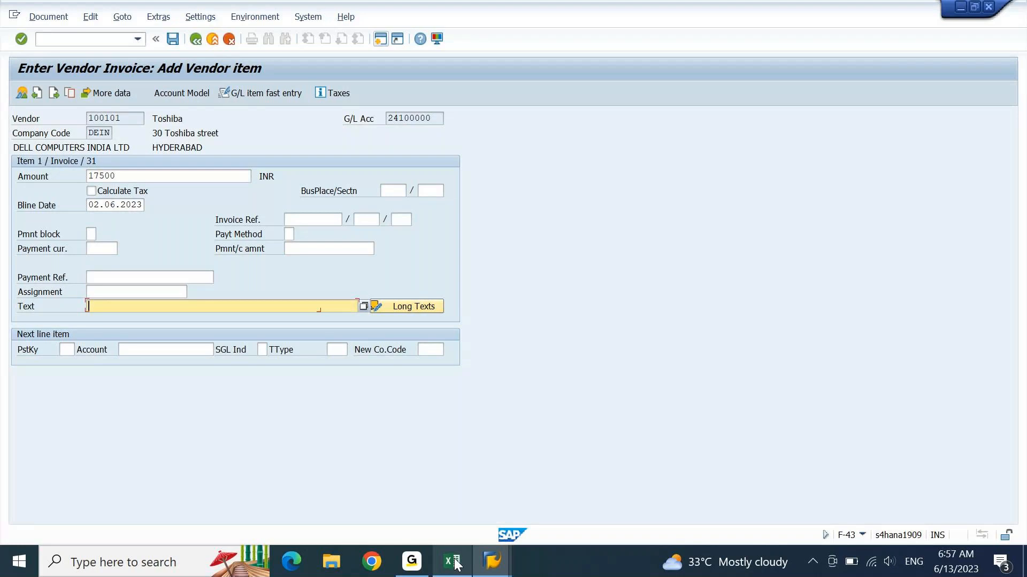
key(Down)
key(Down)
text(Purchase 2)
- Add a next line item with posting key 40 and the Printing & Stationary G/L account, accepting the past due date
key(Tab)
key(Down)
key(Down)
key(Return)
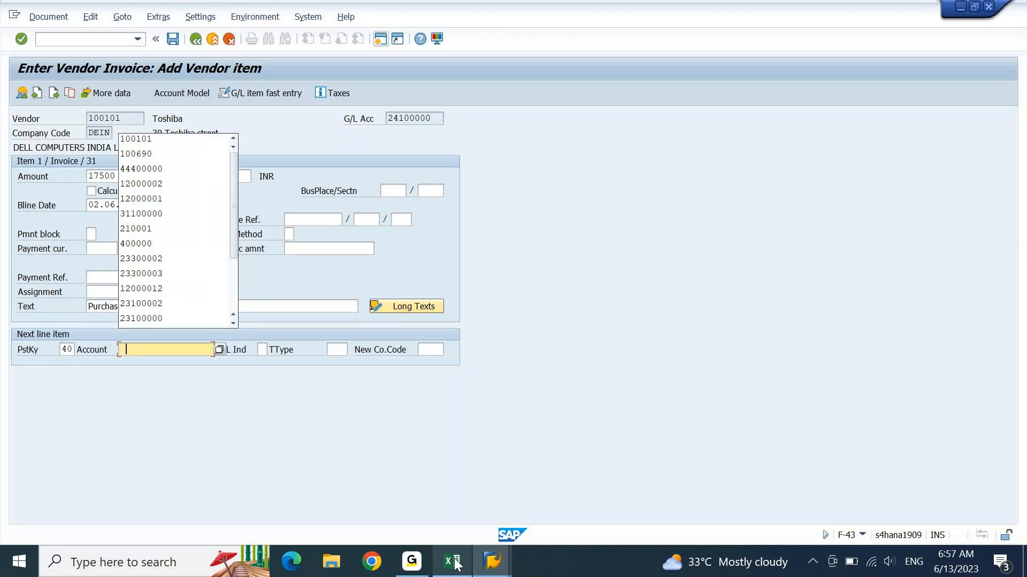
key(Down)
key(Down)
key(Down)
key(Return)
key(Return)
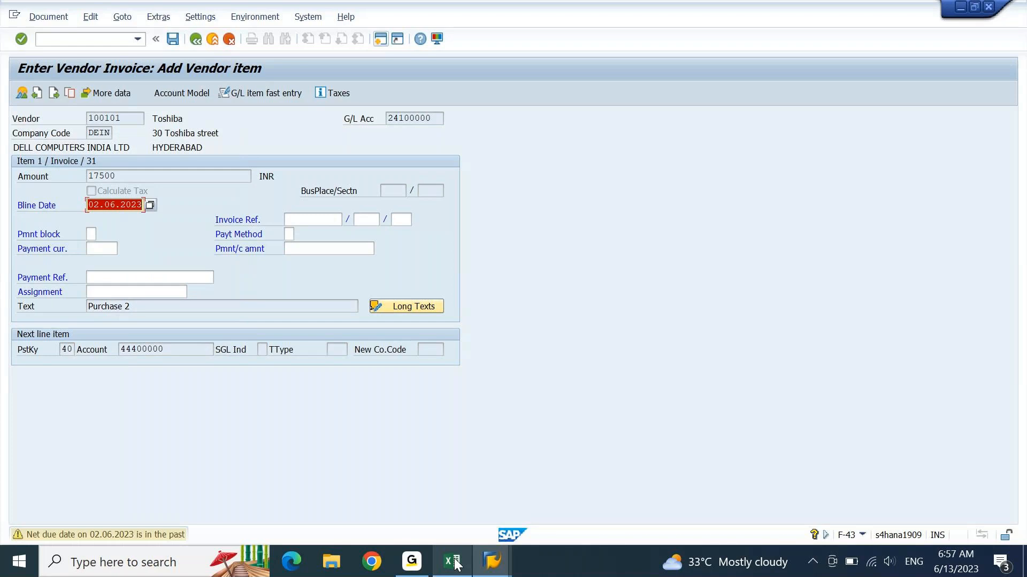
key(Return)
- Enter * as the debit item's amount and assign cost center DEIN012001
text(*)
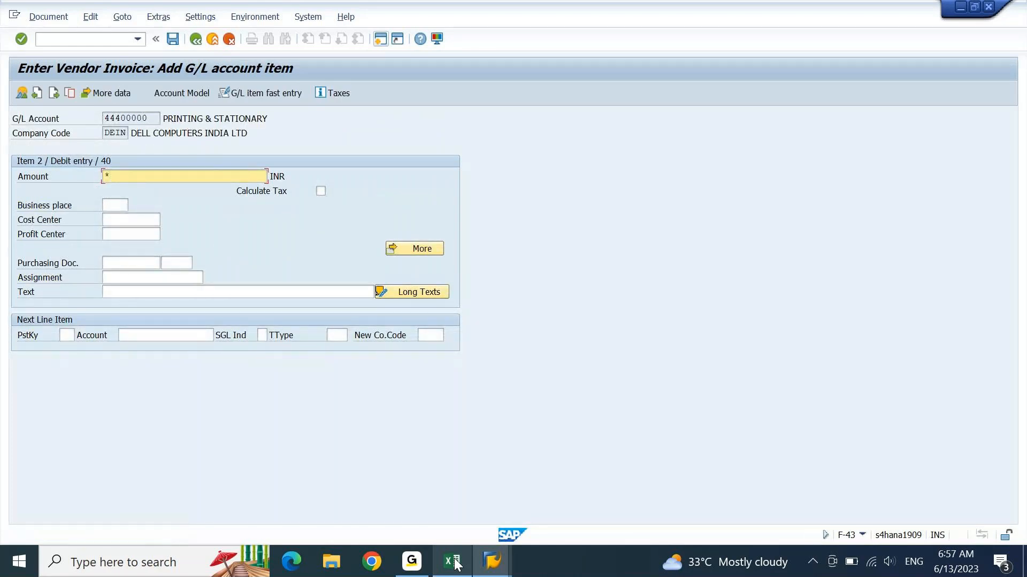
key(Tab)
key(Tab)
key(Tab)
key(Down)
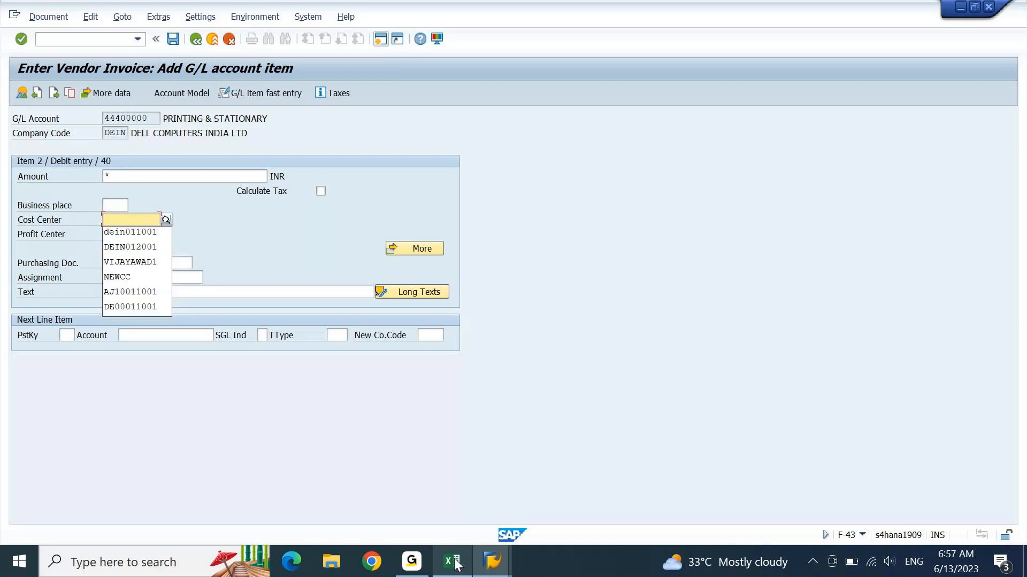
key(Down)
key(Return)
key(Return)
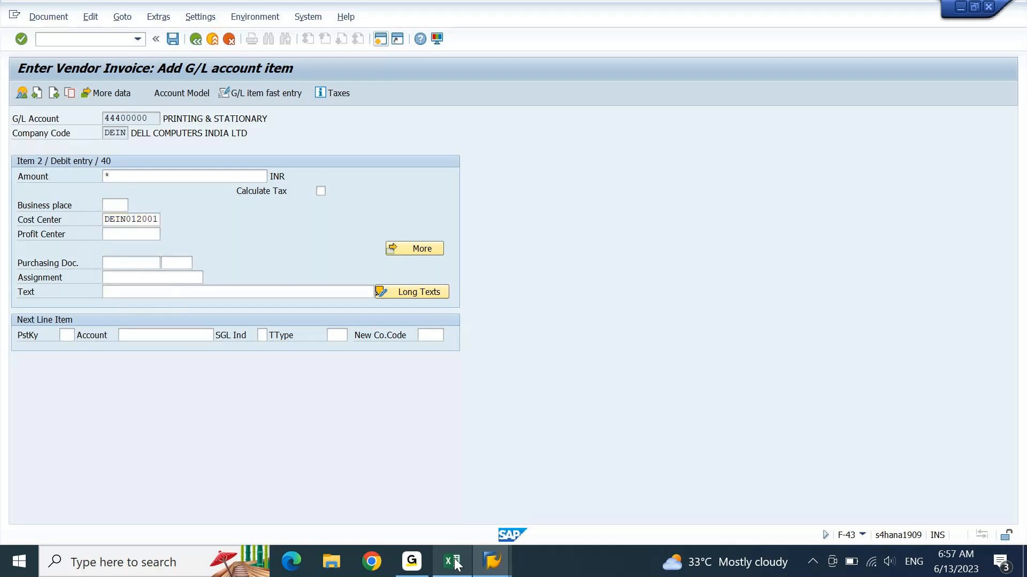
- Enter "." as the text of the Printing & Stationary debit item
key(Tab)
key(Tab)
key(Tab)
key(Tab)
key(Tab)
key(Tab)
key(Tab)
key(Tab)
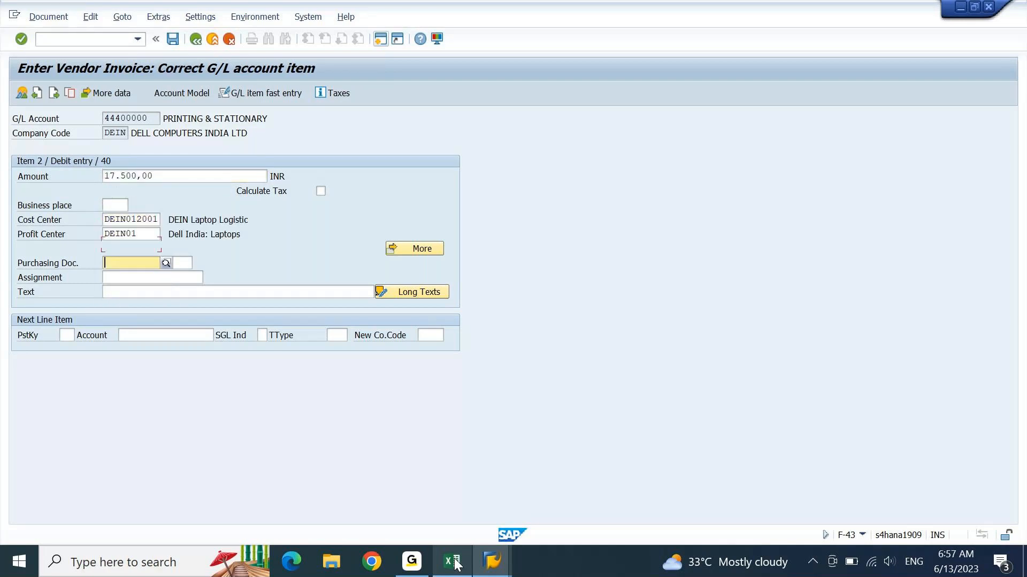
key(Return)
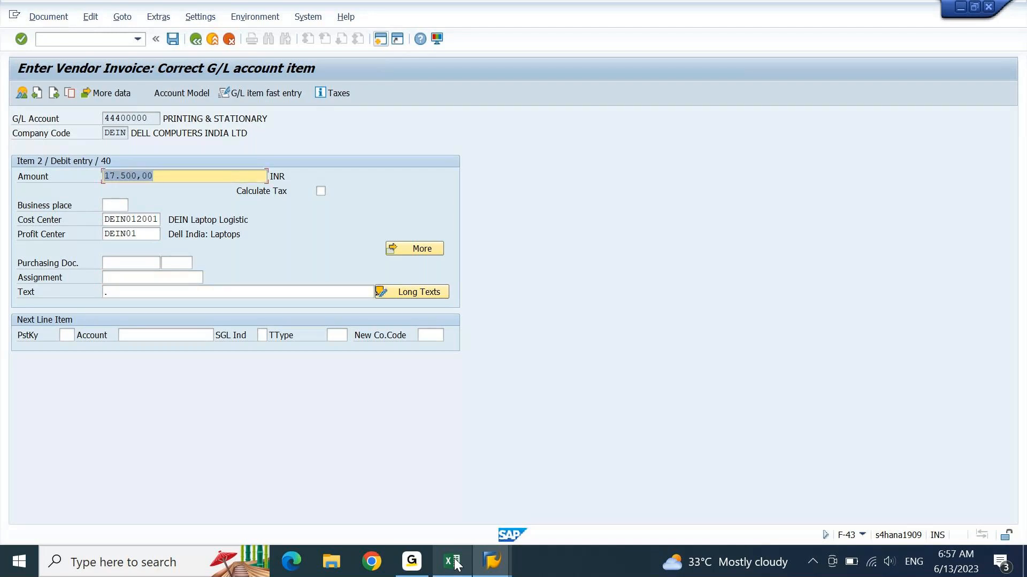
- Simulate the invoice and its general ledger view, and review the profit center column
click(55, 17)
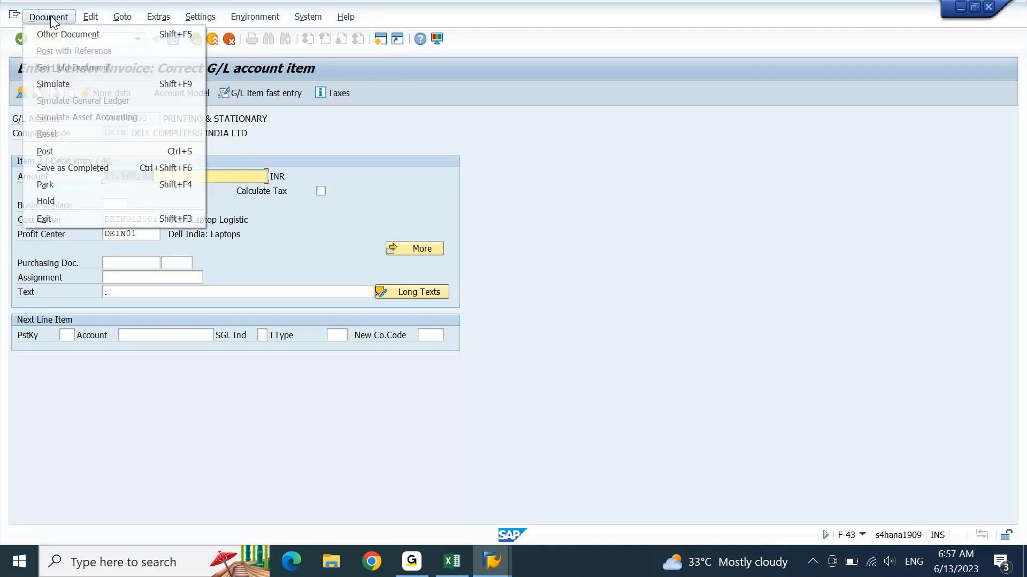
click(58, 79)
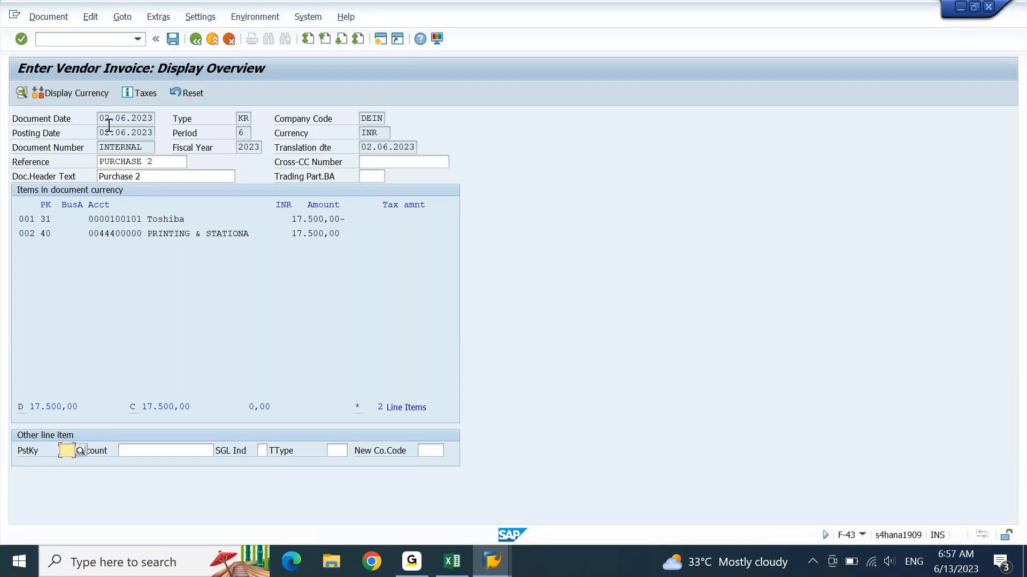
click(58, 21)
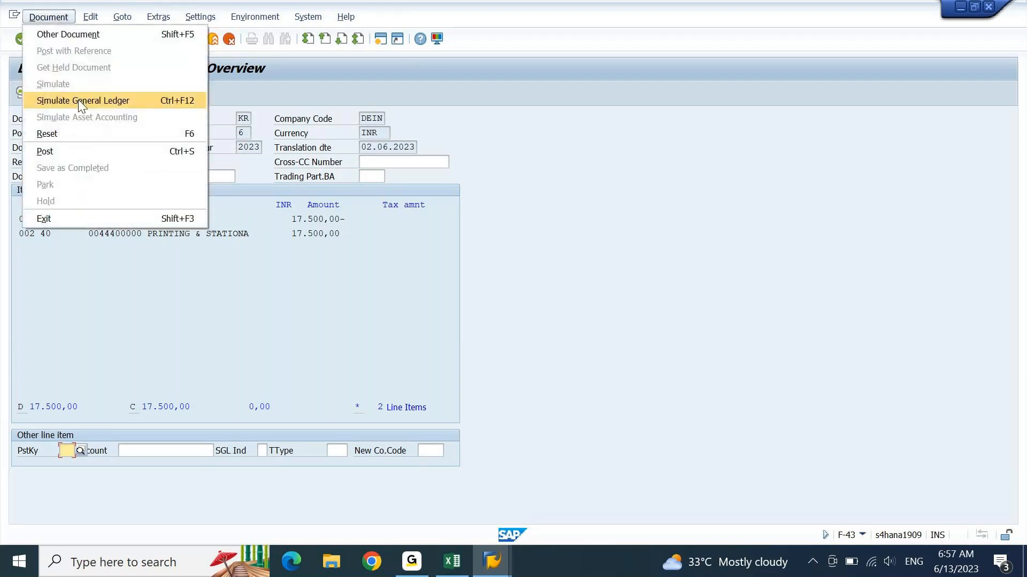
click(78, 100)
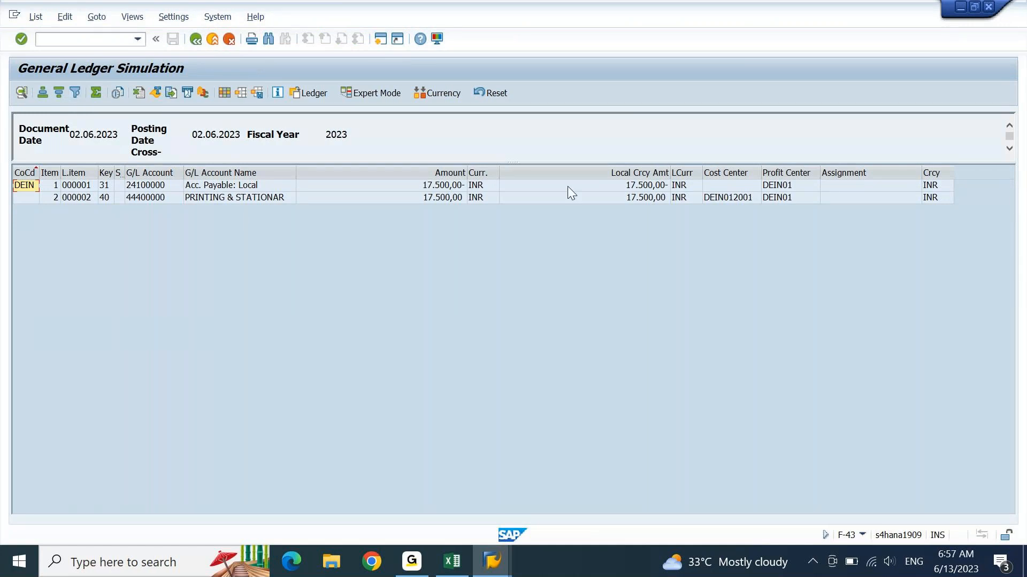
click(796, 177)
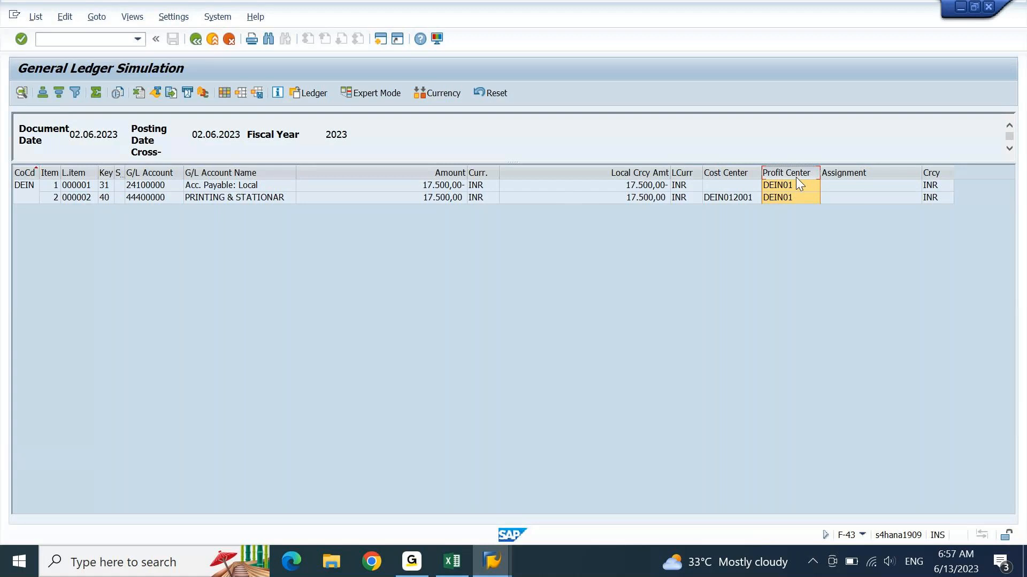
- Compare the simulation's posting period in ledger D1 with that in ledger 0L, enlarging the header area to show it
click(312, 94)
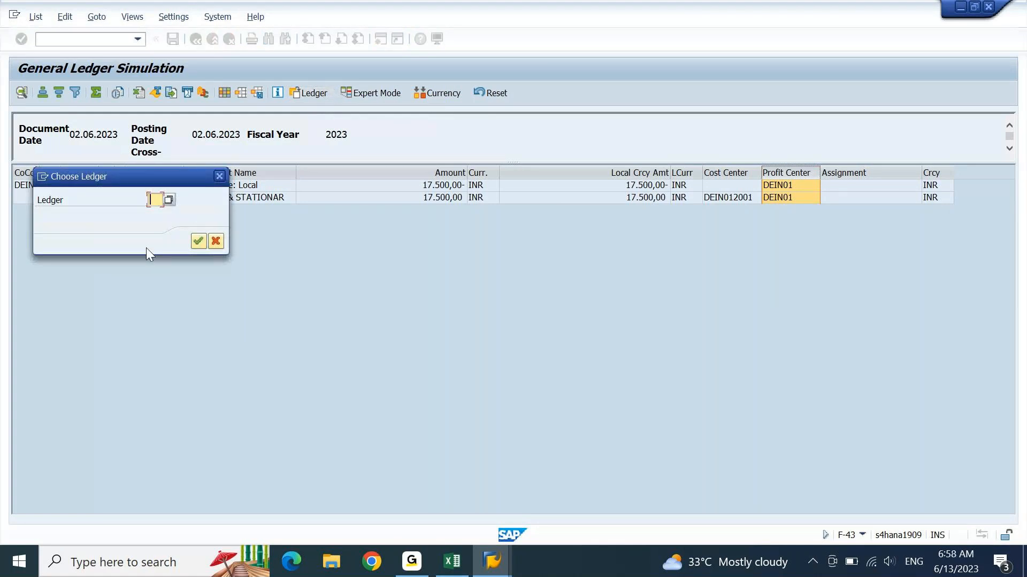
text(d1)
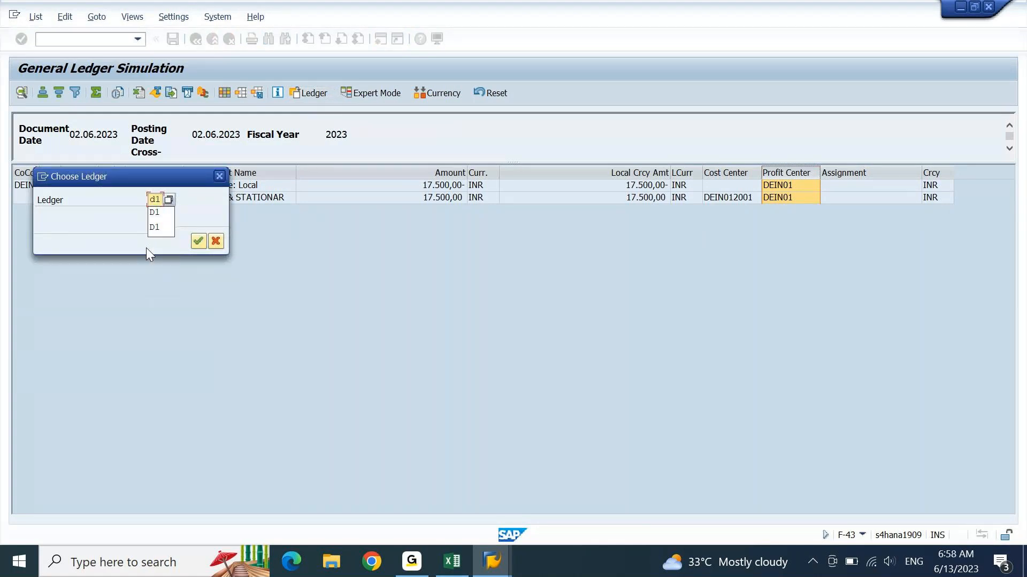
click(198, 240)
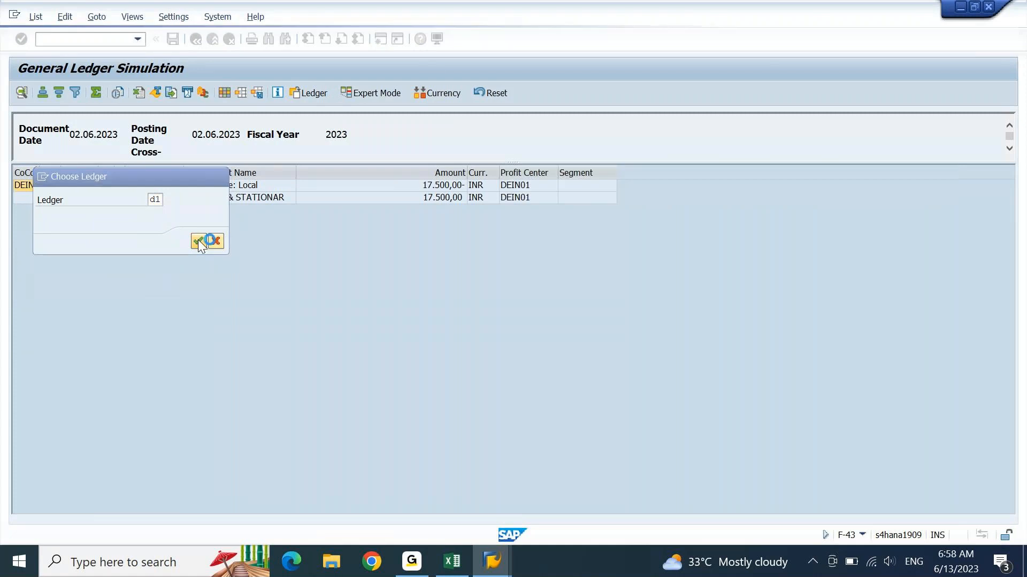
drag(395, 163, 426, 236)
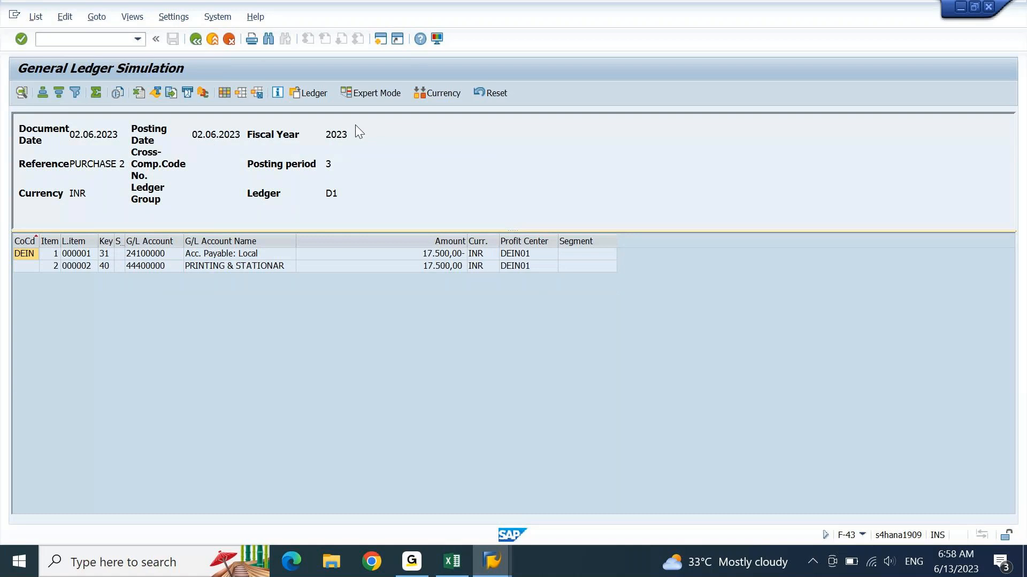
drag(256, 164, 346, 203)
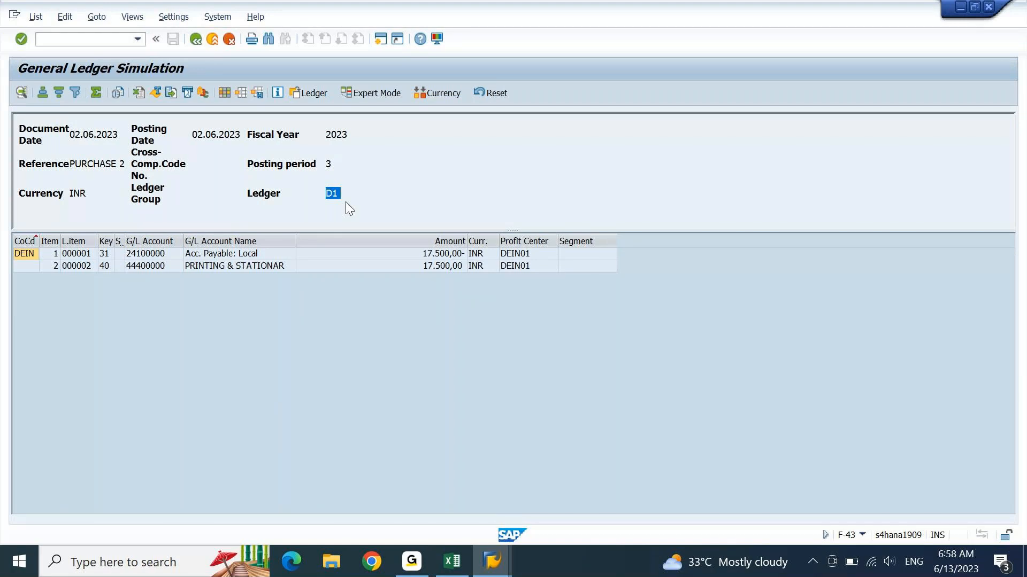
click(301, 88)
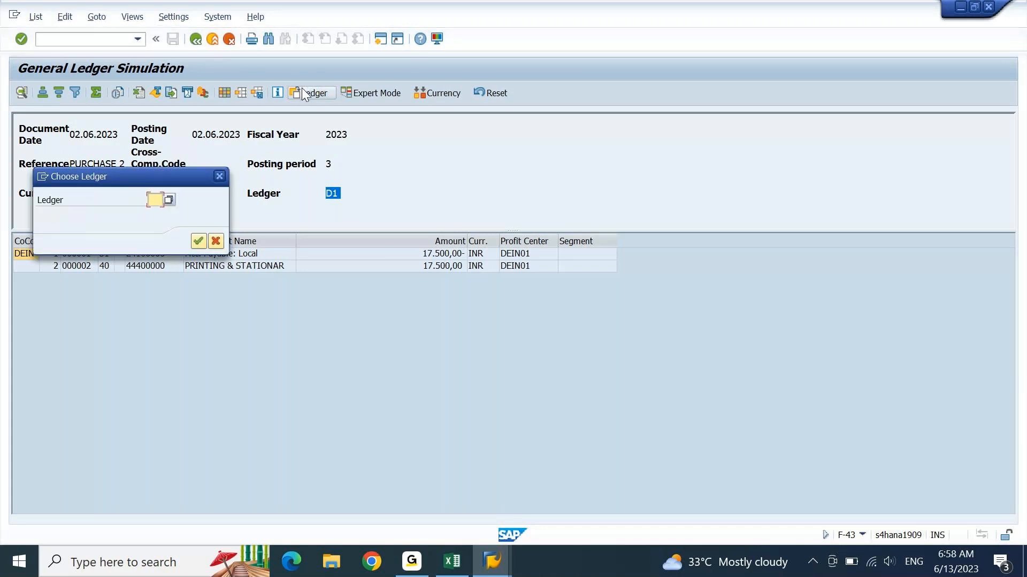
key(Return)
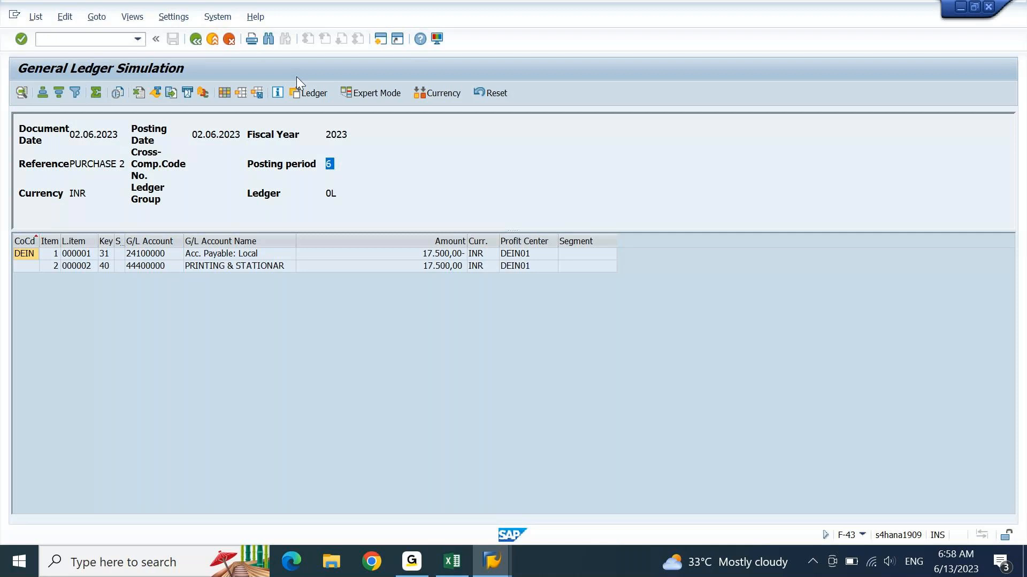
- Return to the document overview, post the Purchase 2 invoice, and switch to the posting list in Excel
click(198, 42)
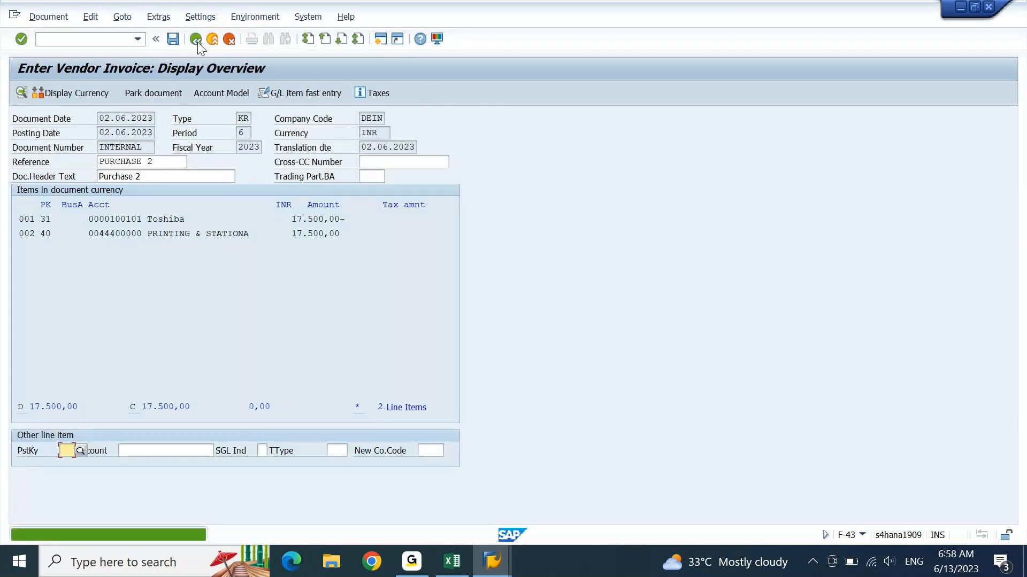
click(174, 43)
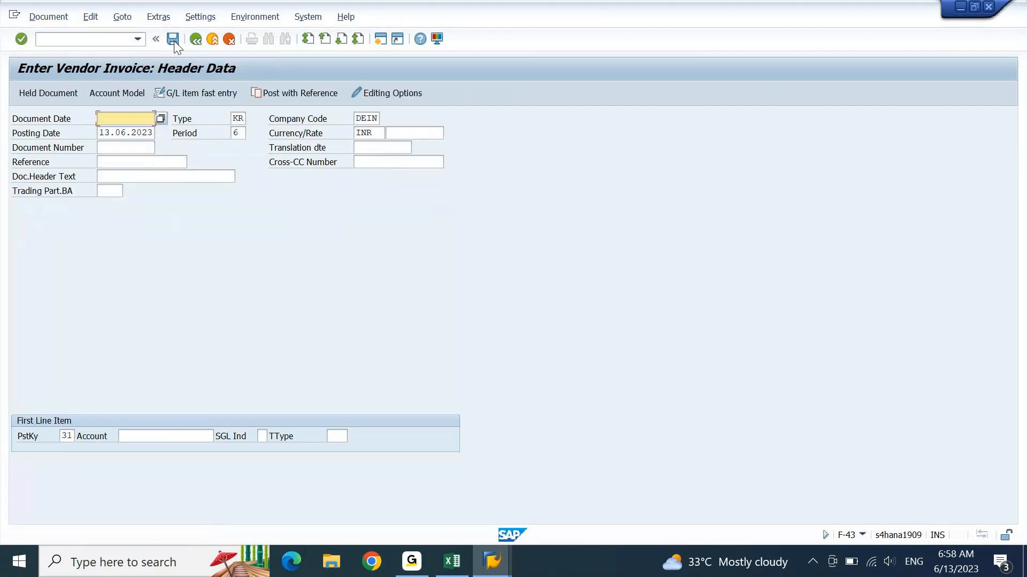
click(447, 571)
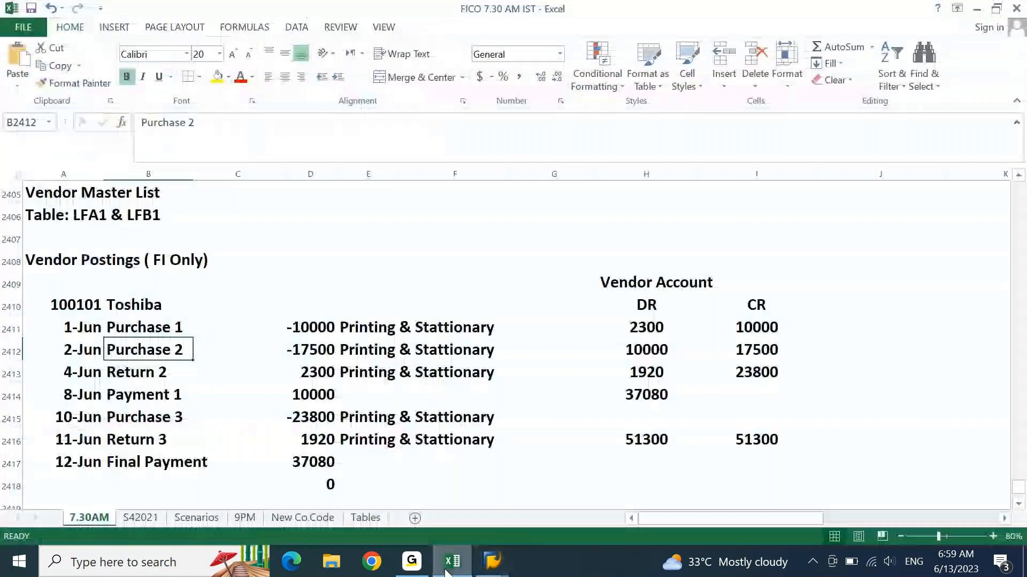
- Select the Purchase 1 and Purchase 2 amounts in Excel to check their sum, and switch to the vendor line item display in SAP
click(322, 330)
drag(321, 329, 321, 352)
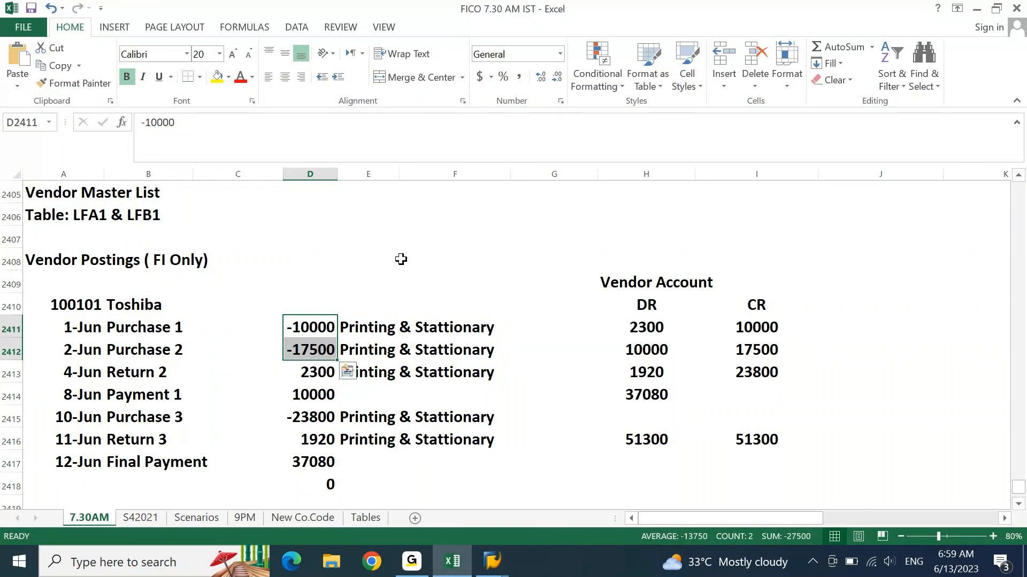
click(501, 571)
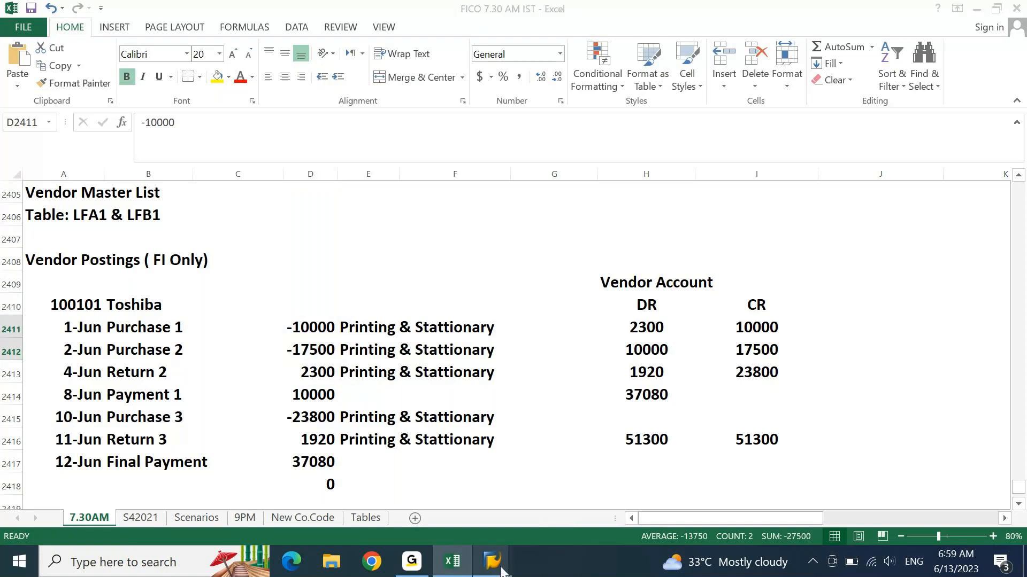
click(262, 516)
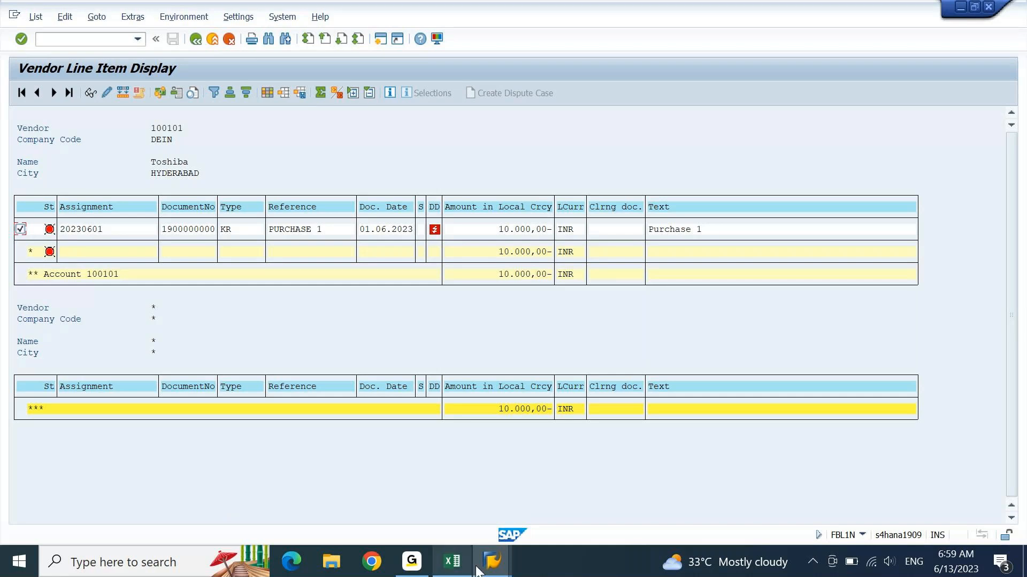
- Return to the vendor invoice entry session and display the just-posted Purchase 2 document
mouse_move(484, 572)
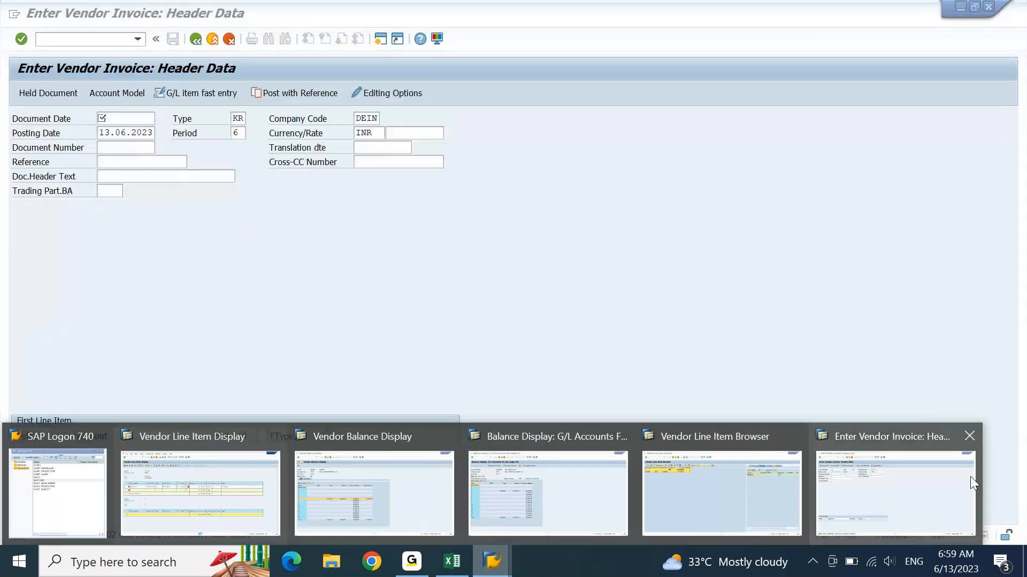
click(920, 477)
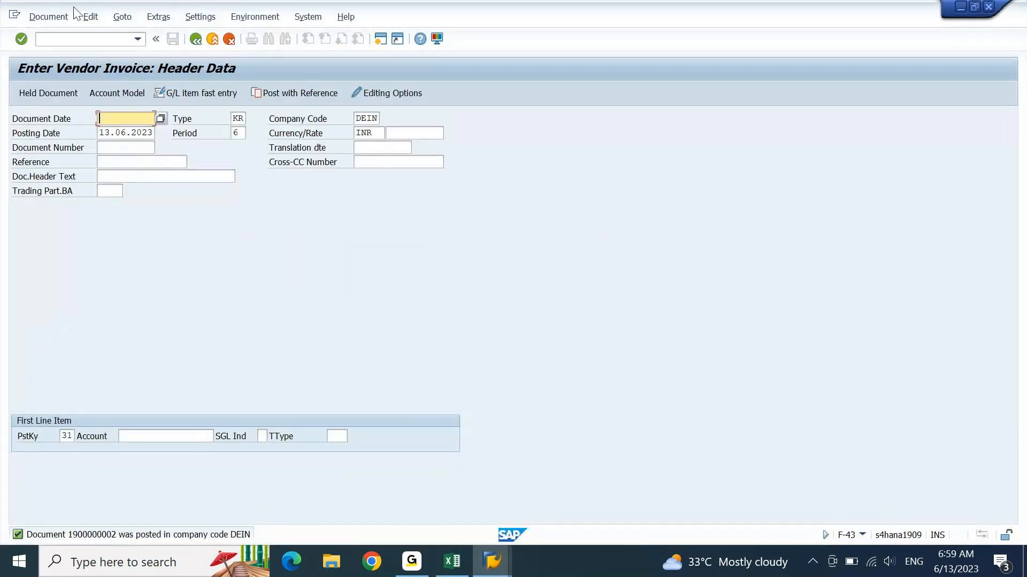
click(49, 16)
click(60, 67)
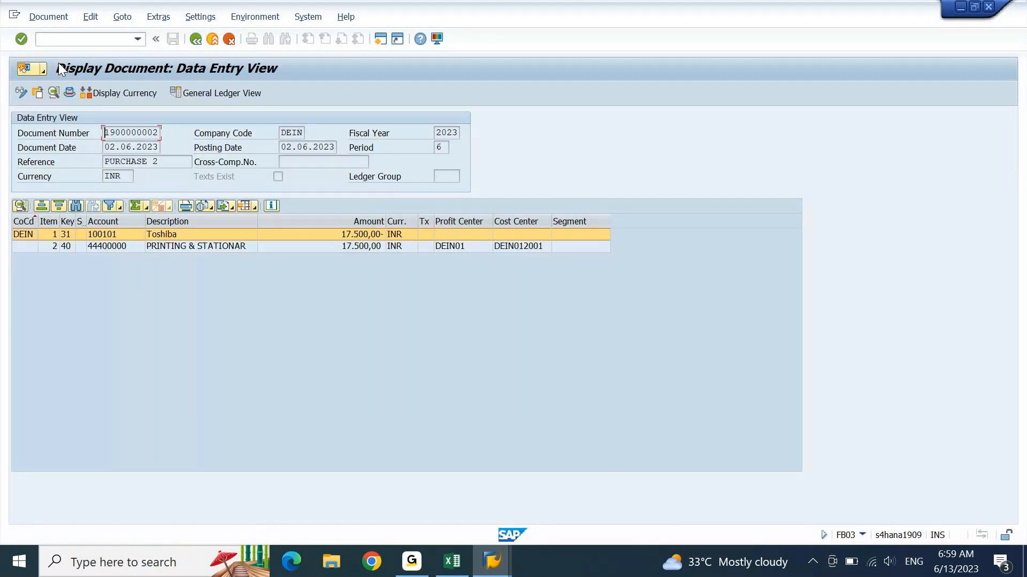
- Show the Purchase 2 document's amounts in group currency
click(129, 95)
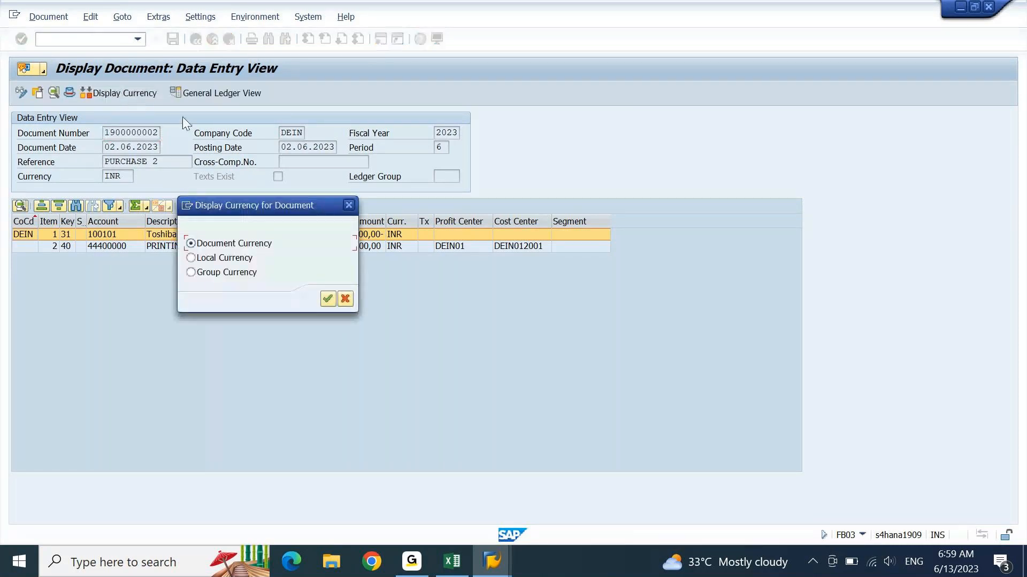
click(200, 274)
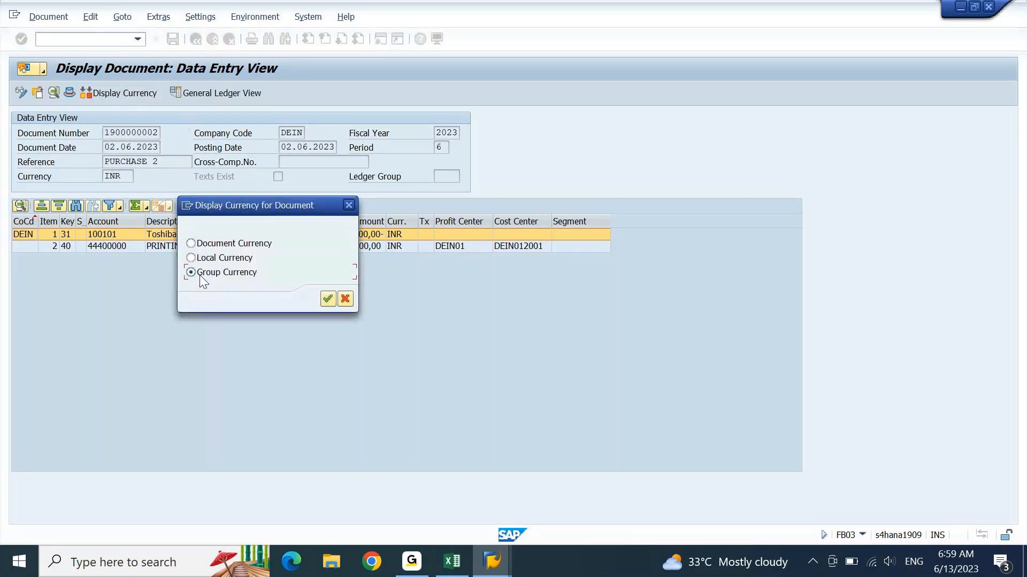
click(327, 299)
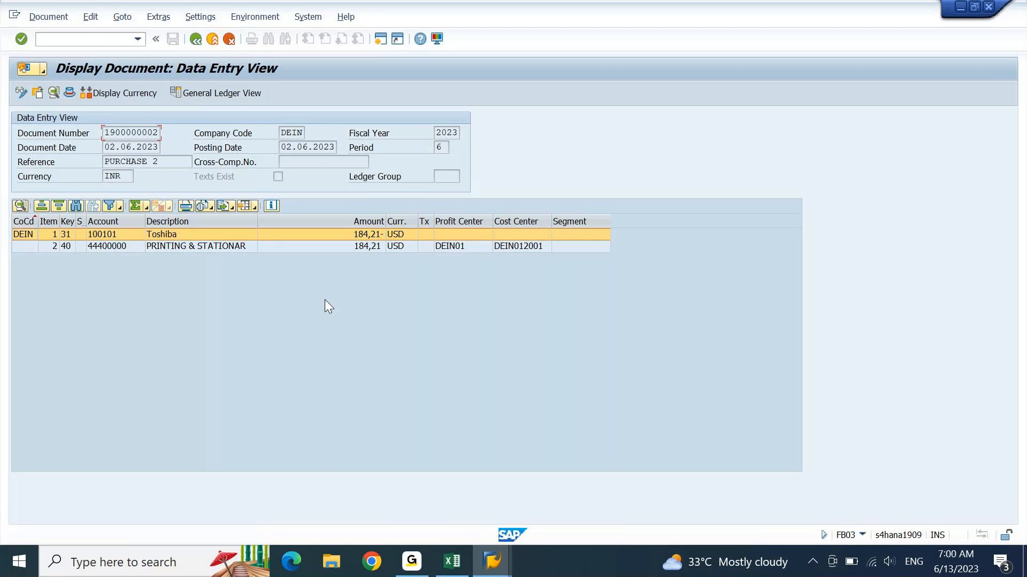
- Switch to the Toshiba vendor line item display and refresh the list
mouse_move(492, 561)
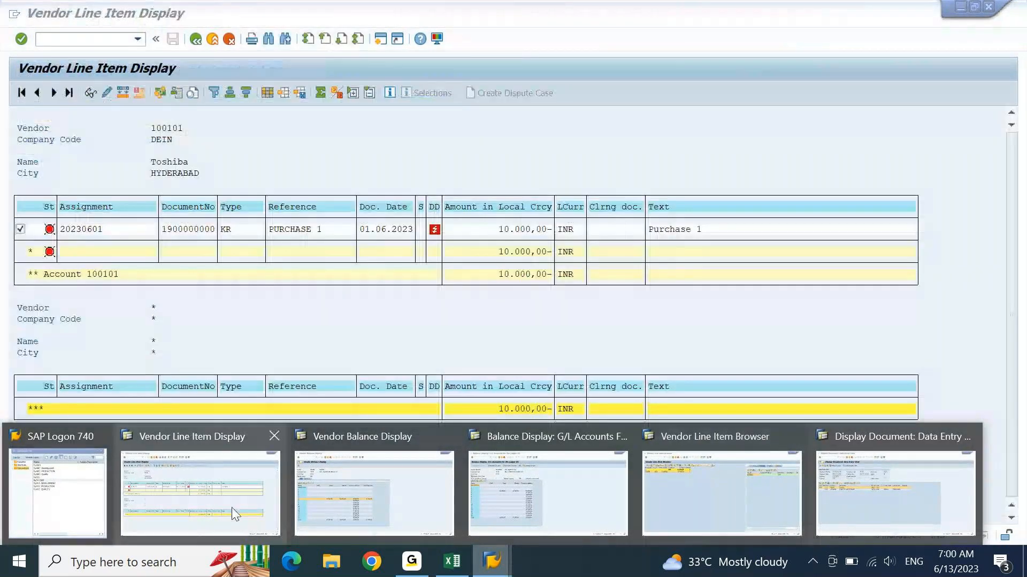
click(232, 508)
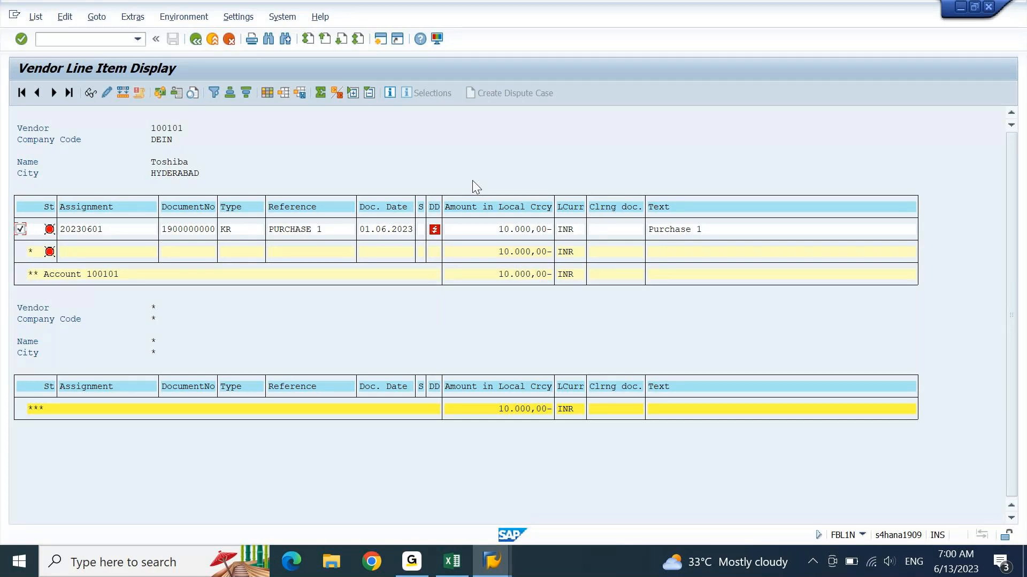
click(35, 17)
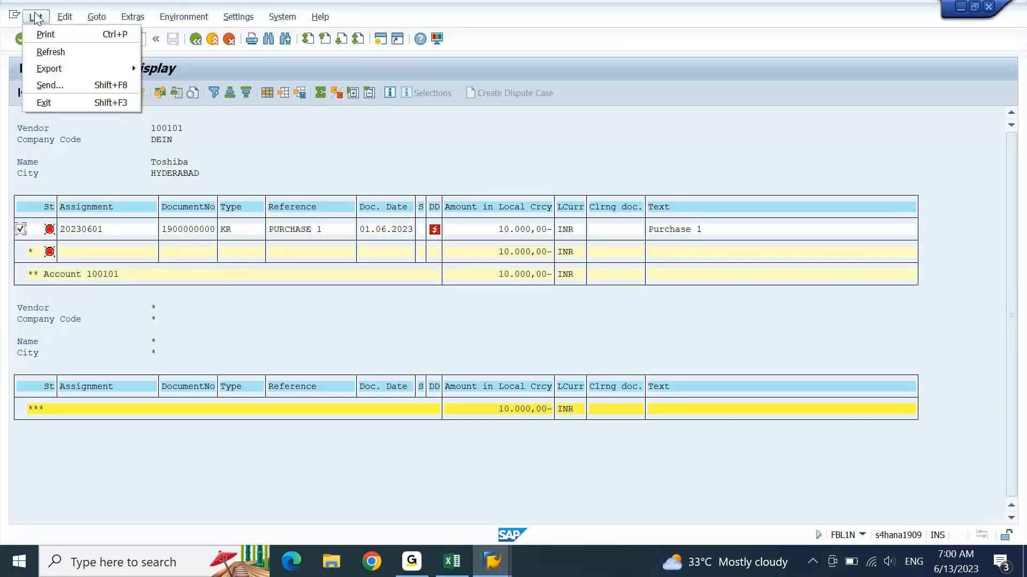
mouse_move(55, 23)
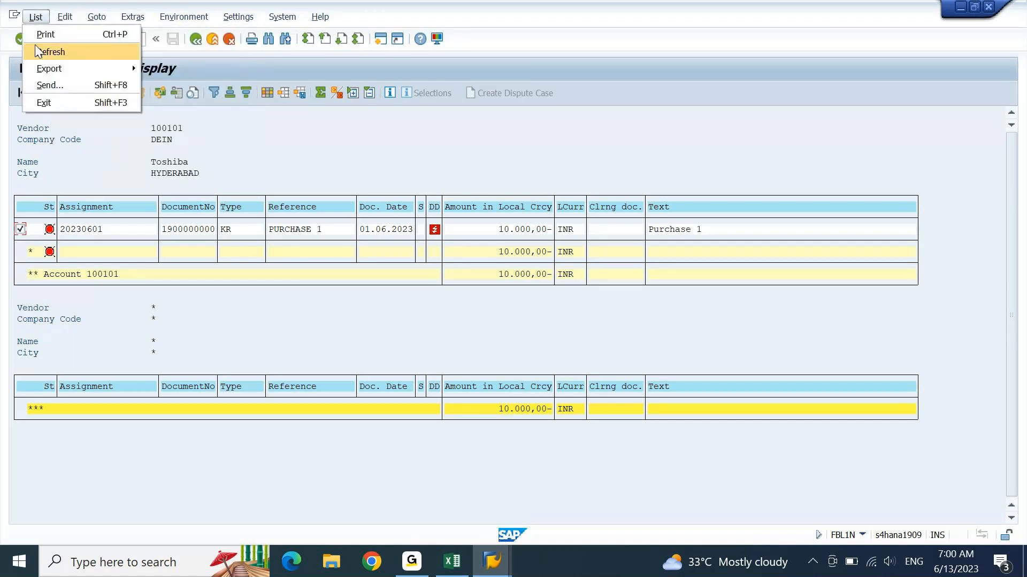
click(35, 52)
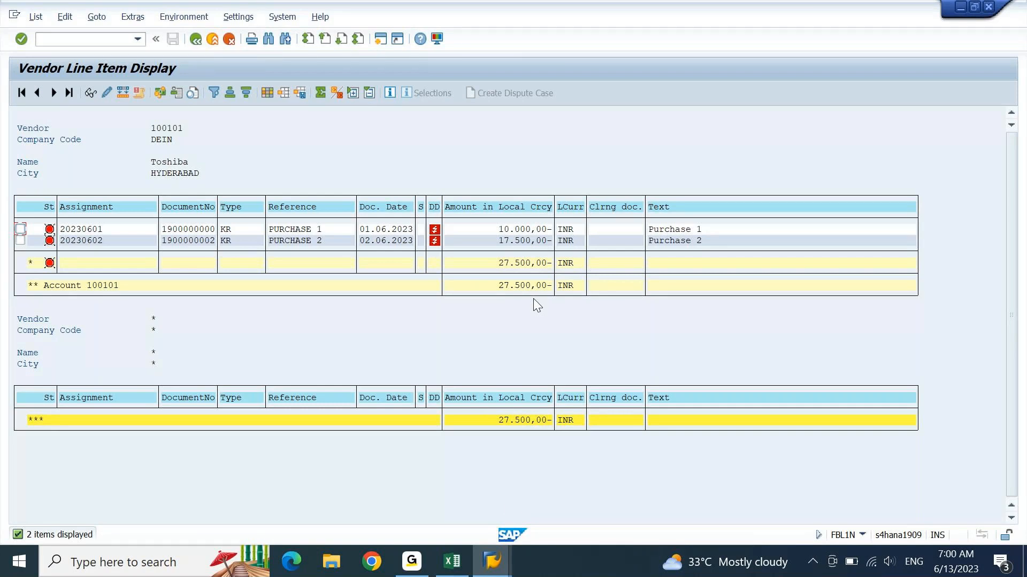
- Switch to the vendor balance display and rerun it for Toshiba, company code DEIN, fiscal year 2023
click(504, 571)
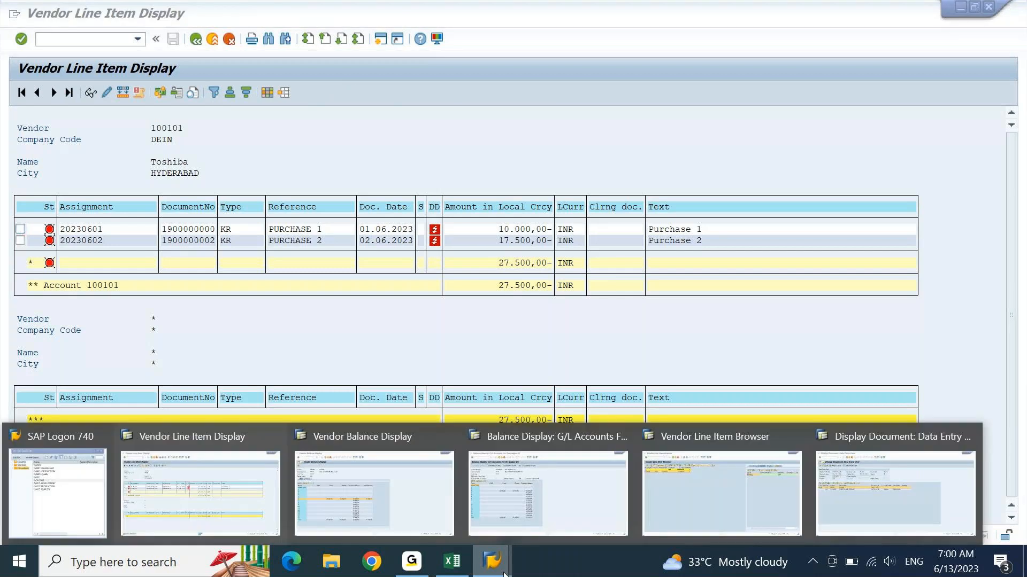
click(405, 502)
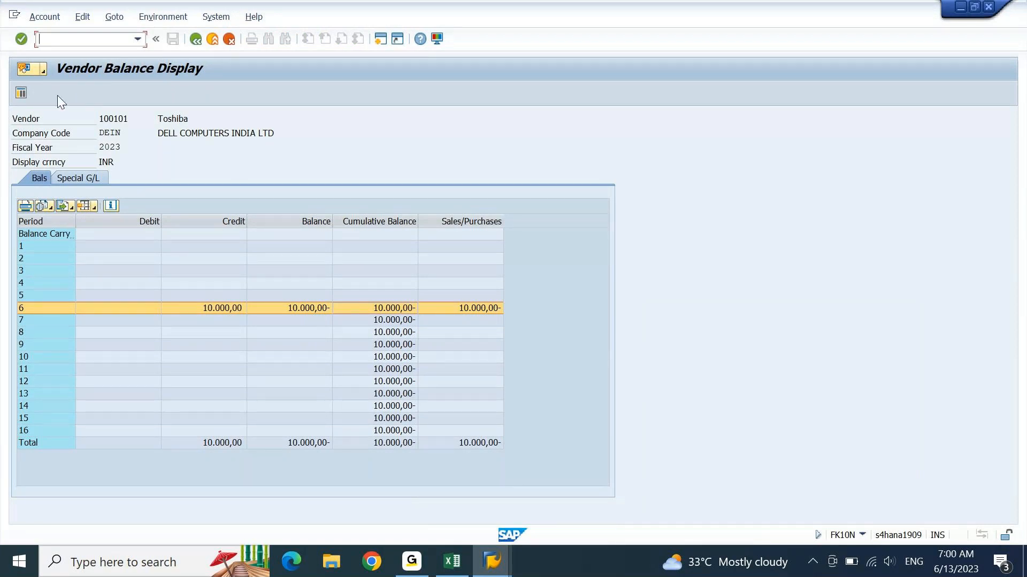
click(49, 19)
click(335, 129)
key(F3)
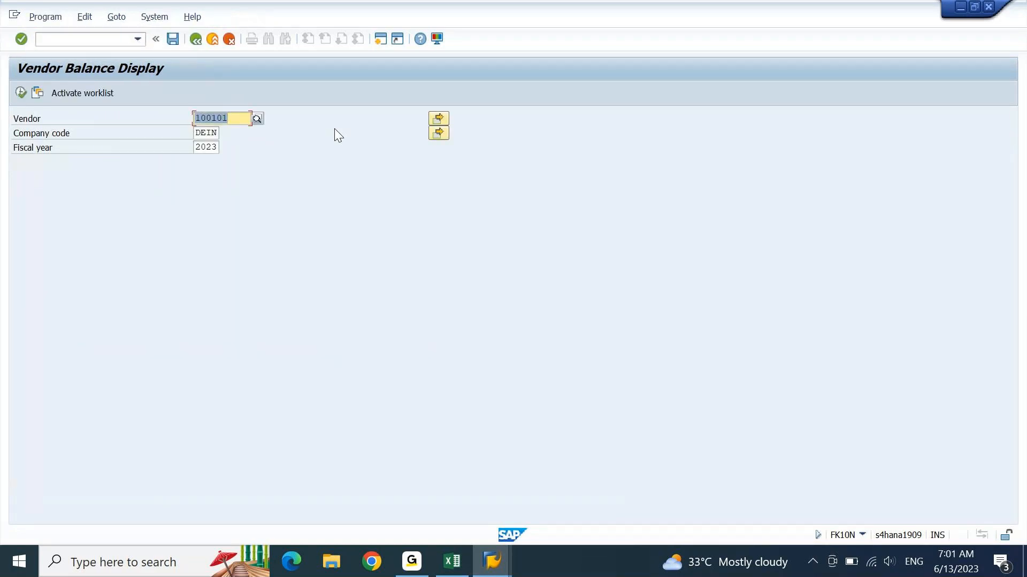
key(F8)
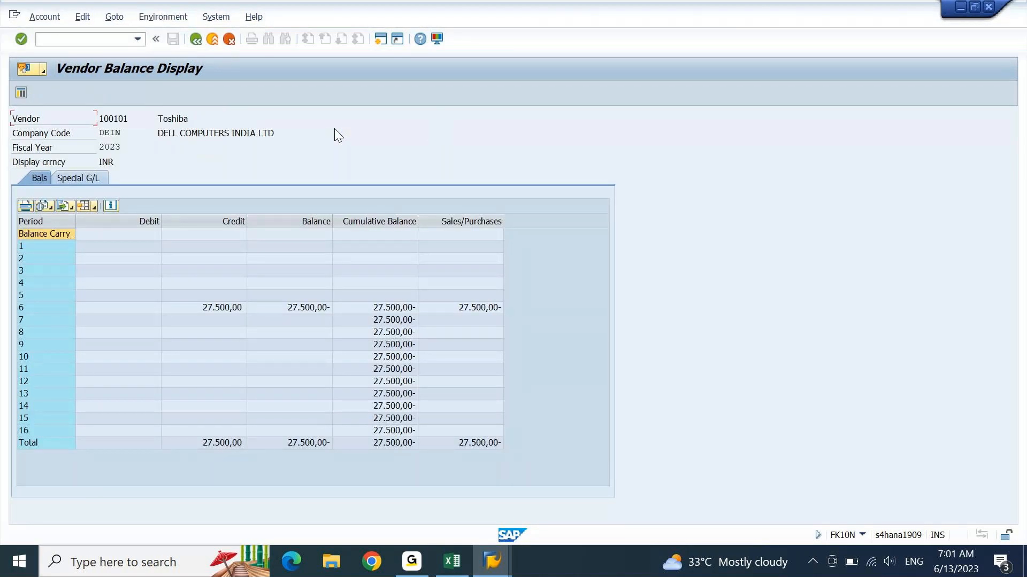
- Examine the period 6 row and the debit, credit and balance columns of Toshiba's vendor balances
click(301, 320)
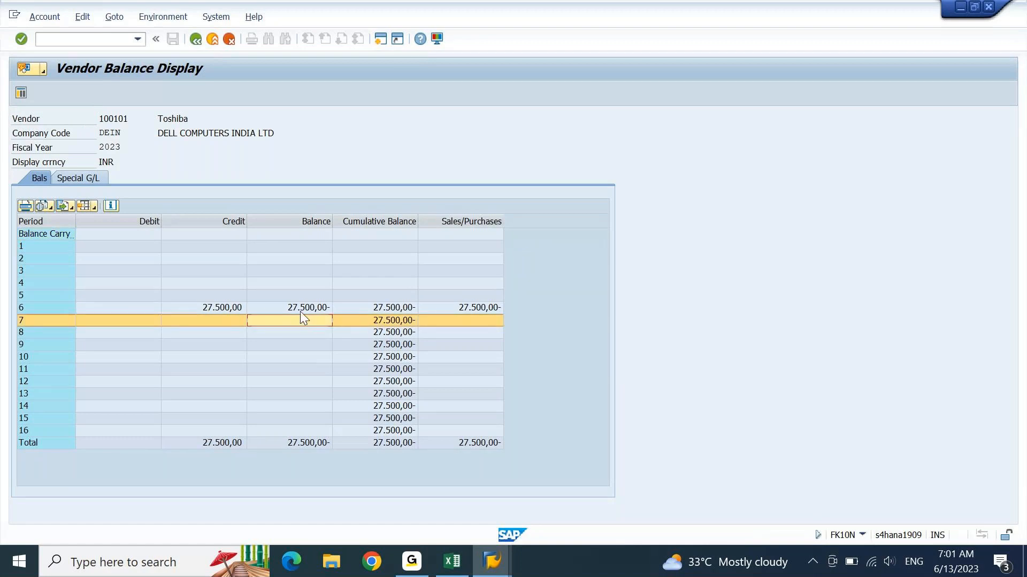
click(300, 311)
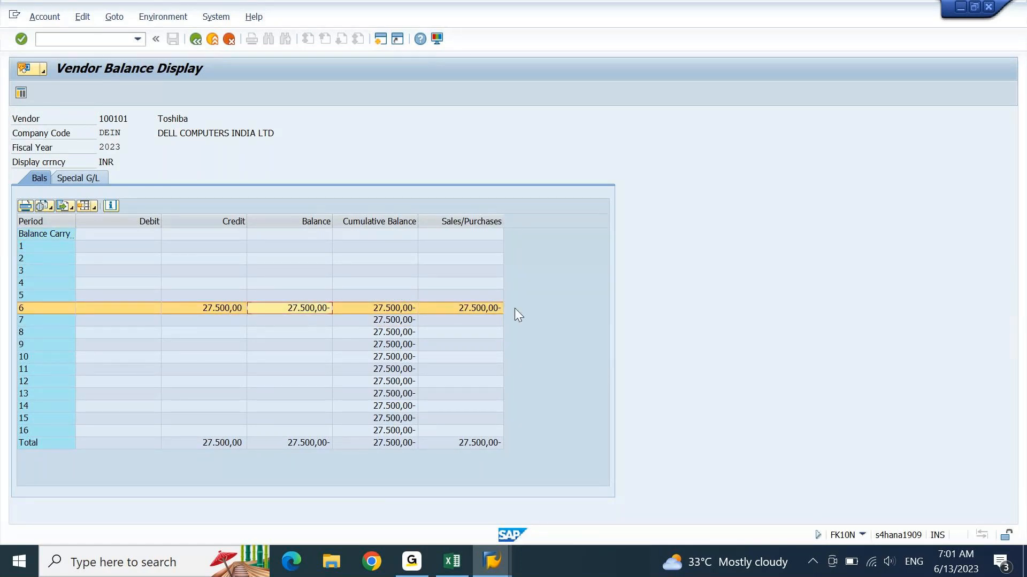
click(150, 223)
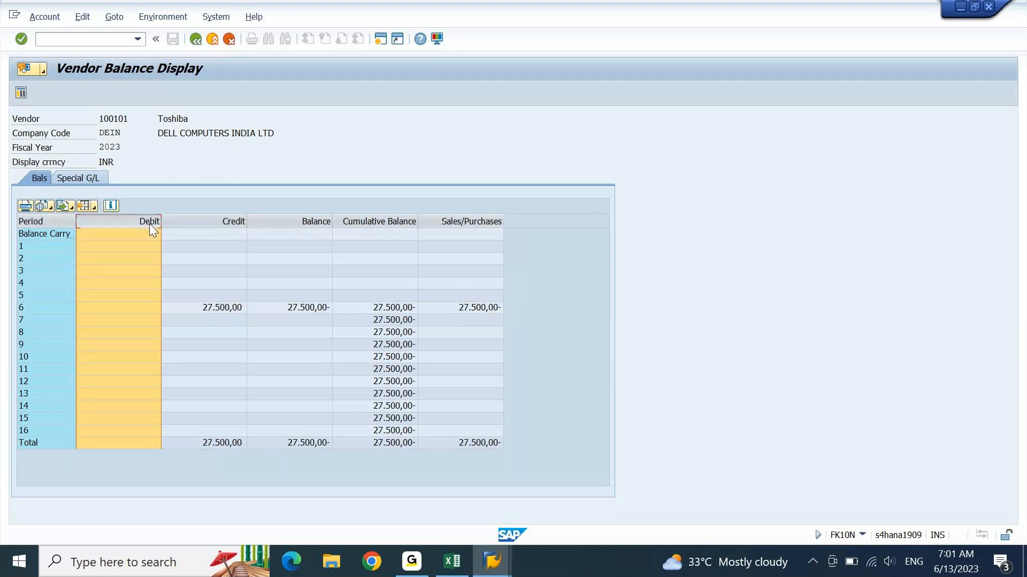
click(224, 216)
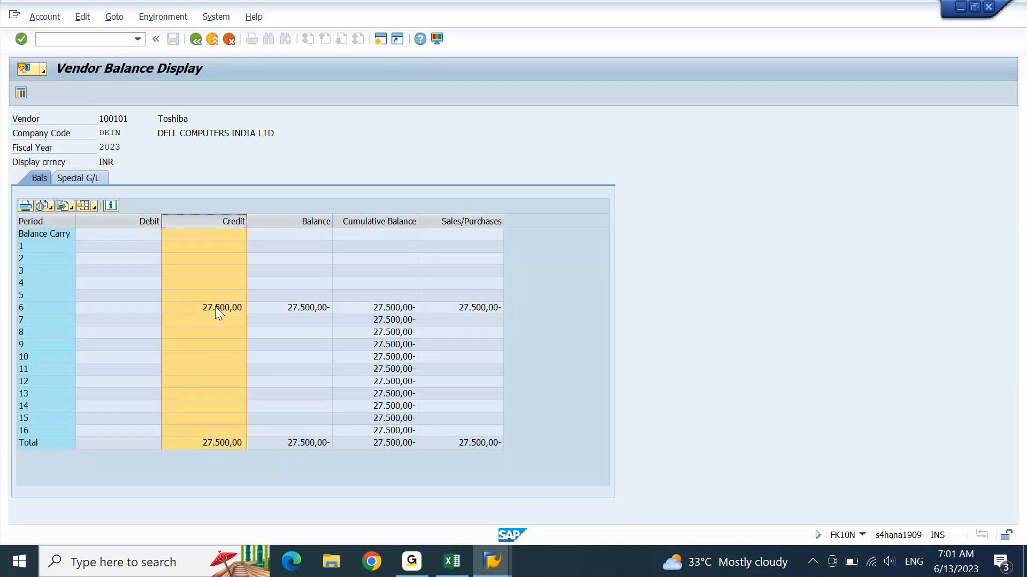
click(301, 222)
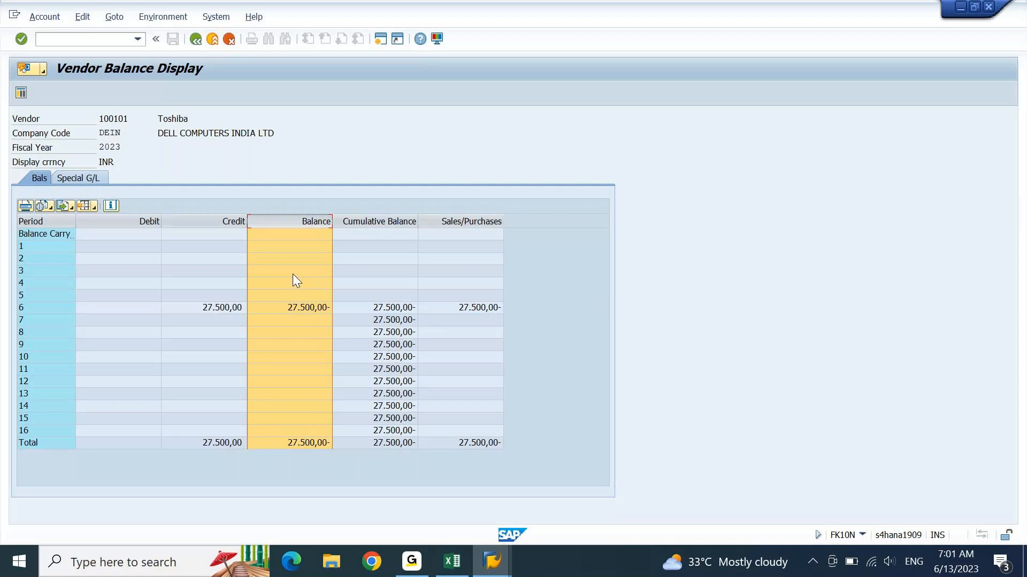
- Drill down from the period 6 balance to its vendor line items, and return to the balance display
click(300, 308)
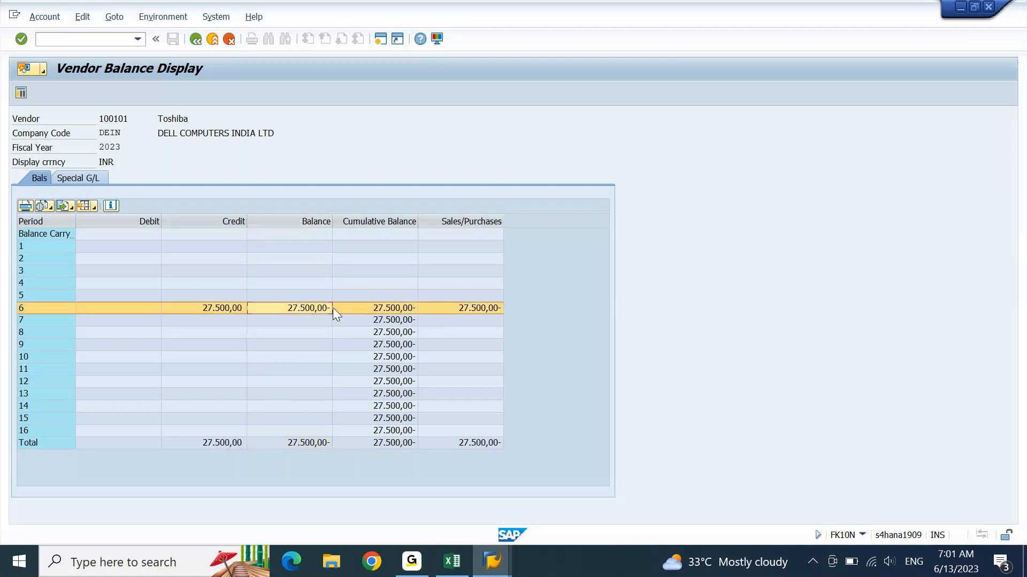
double_click(309, 309)
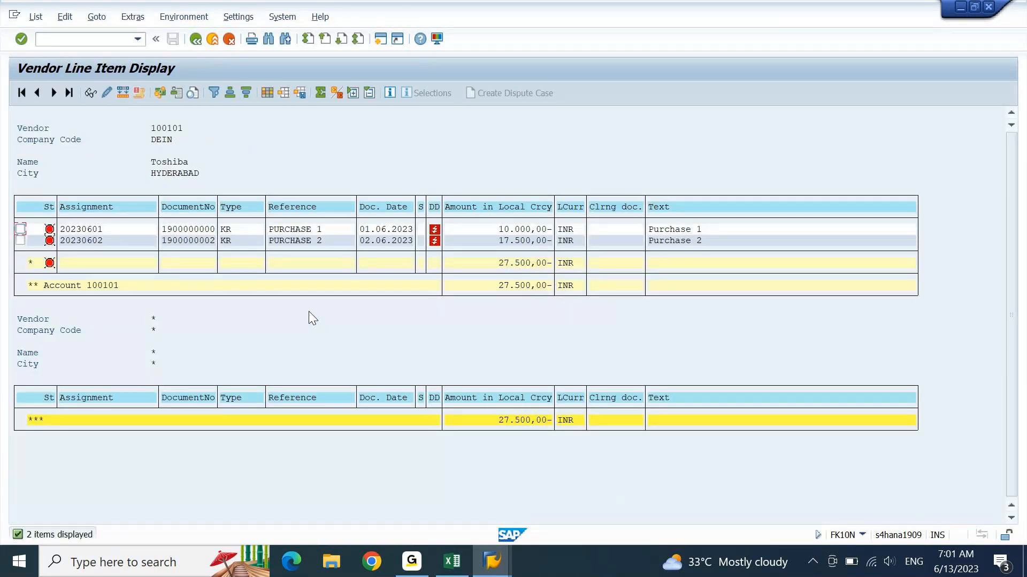
double_click(530, 288)
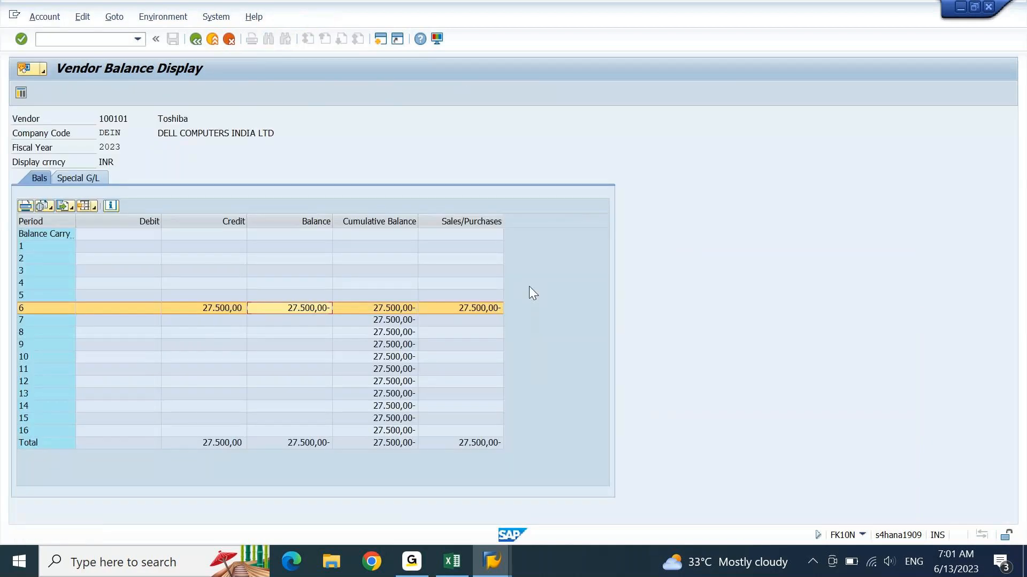
- Switch to the ledger D1 balance display of the Acc. Payable: Local account and rerun it with the same selection
mouse_move(491, 560)
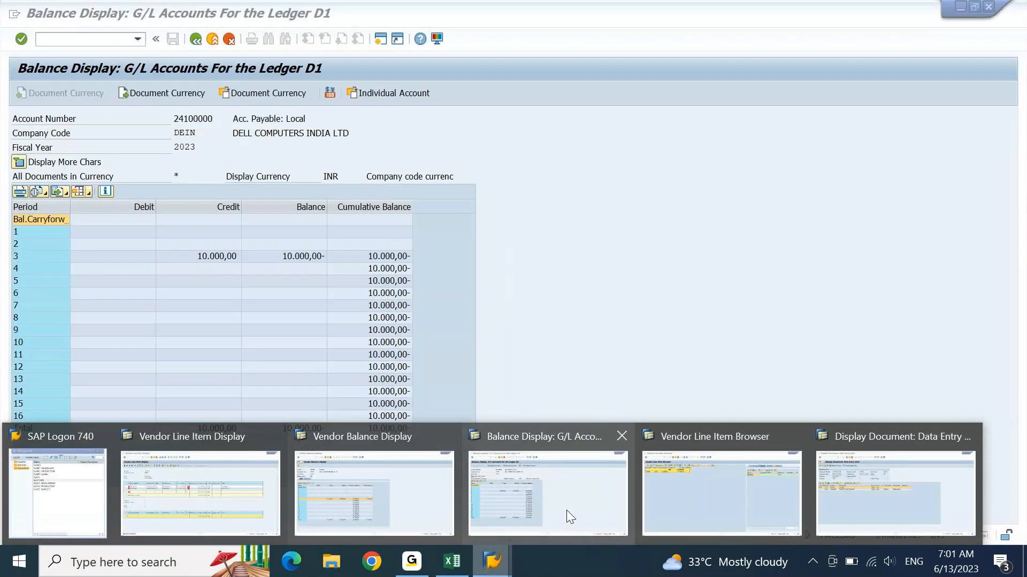
click(566, 510)
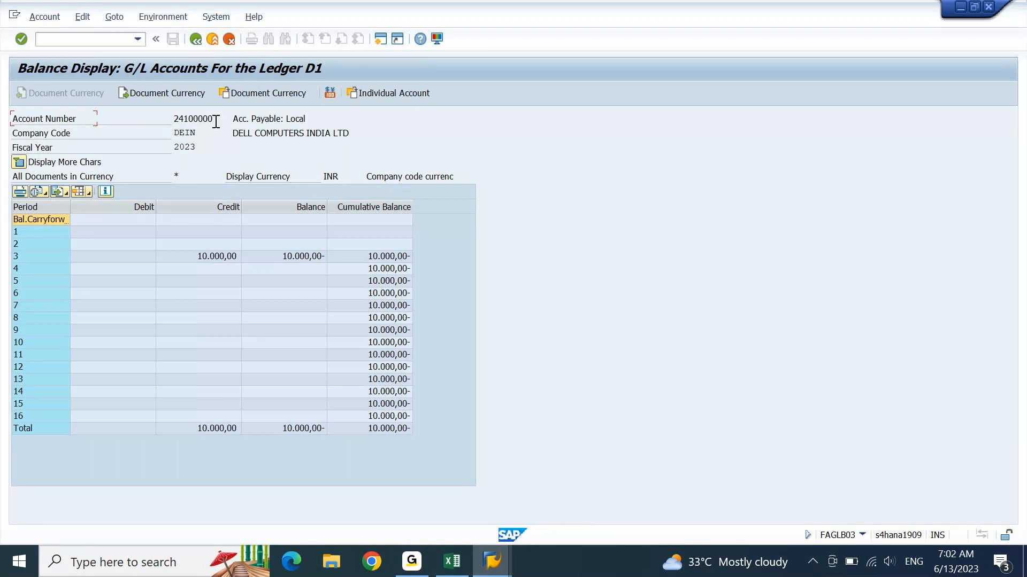
drag(216, 119, 170, 124)
key(F3)
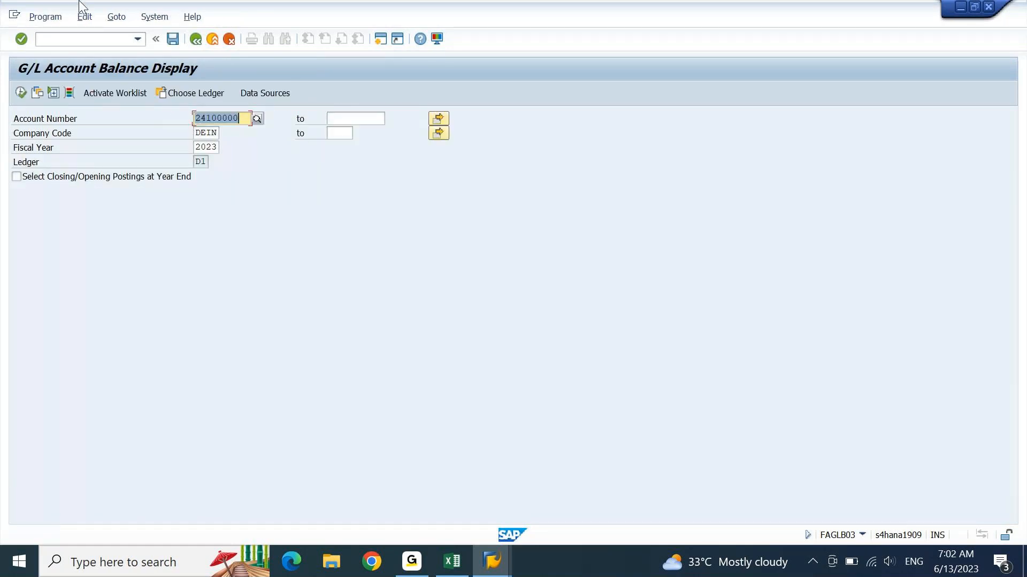
key(F8)
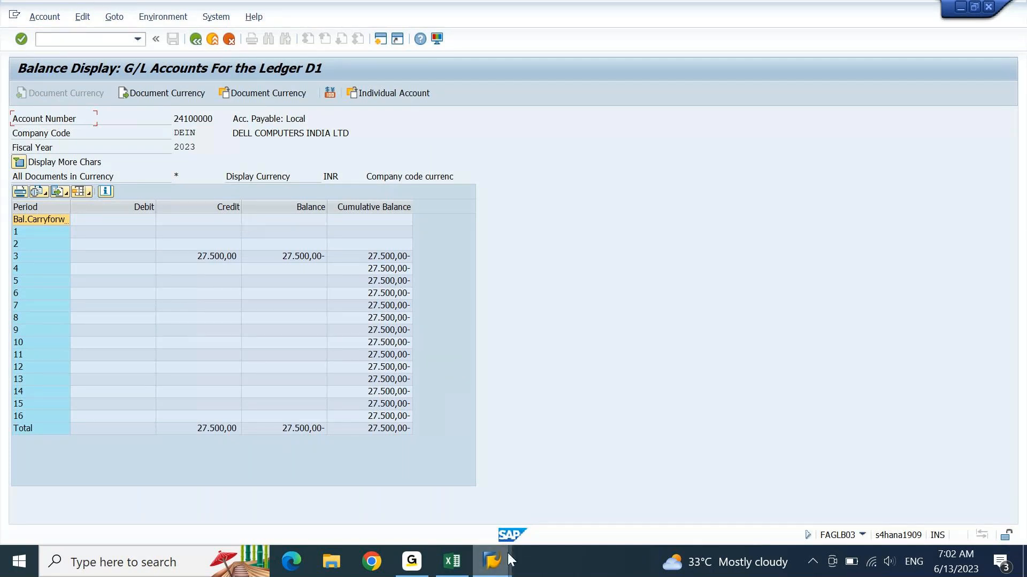
- Refresh the Vendor Line Item Browser, check the DB Rows value, and select Toshiba's period 6 row
mouse_move(508, 553)
click(754, 482)
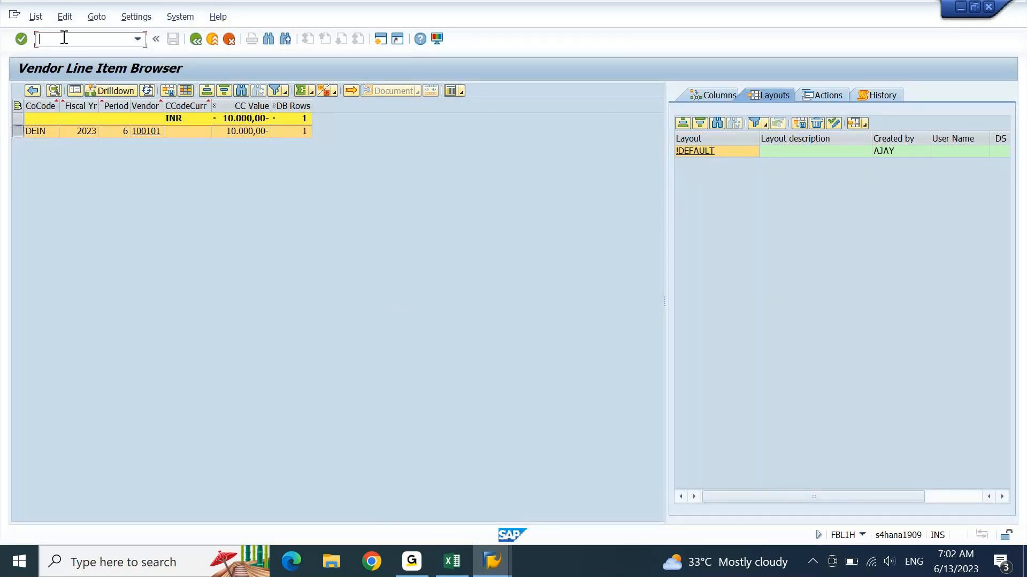
click(38, 18)
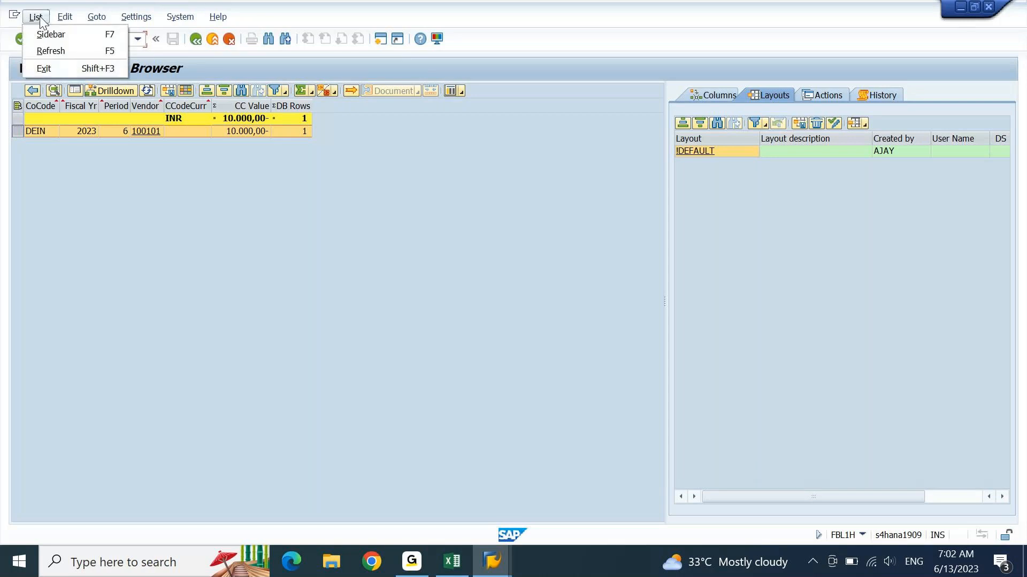
click(49, 48)
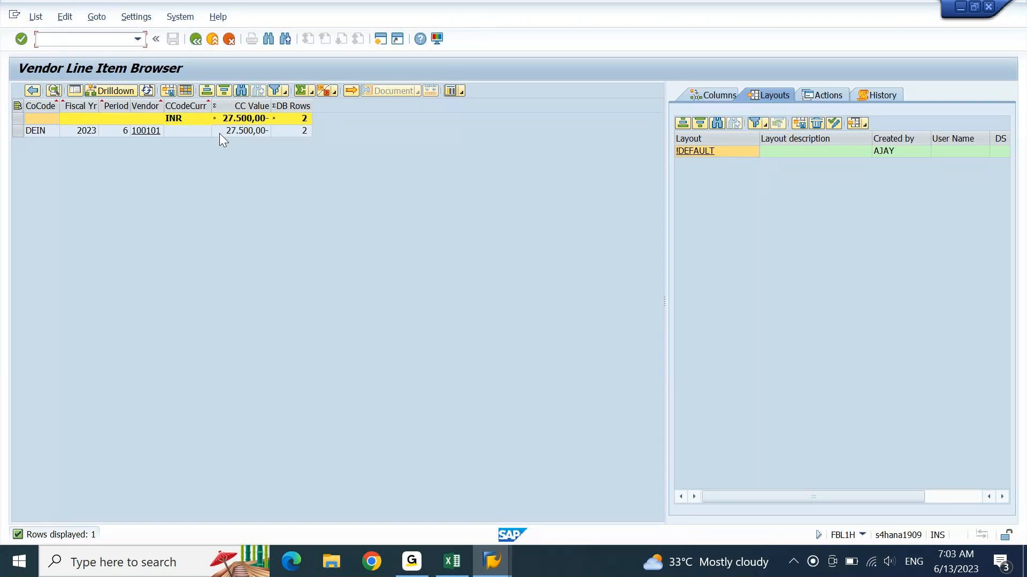
click(299, 135)
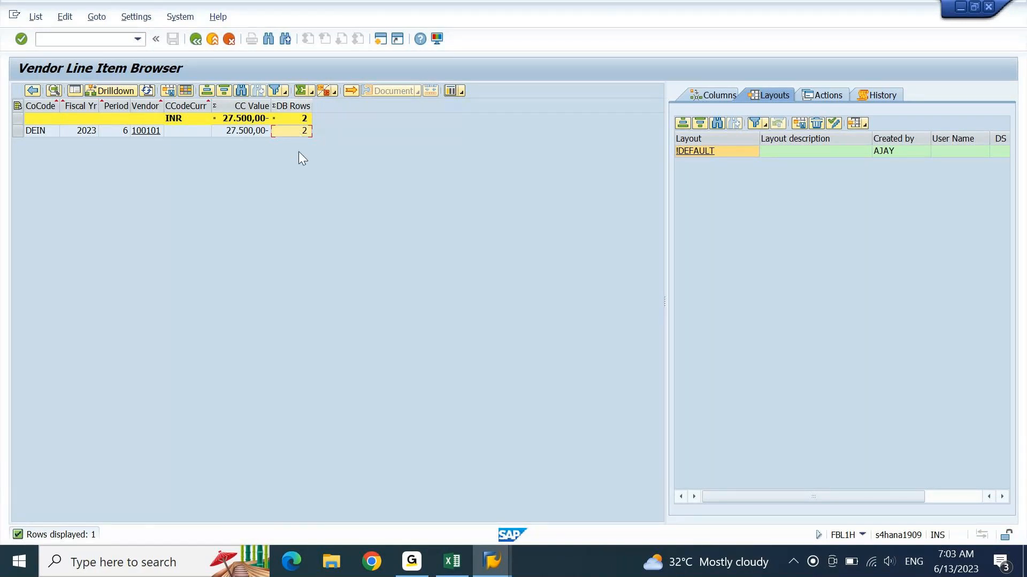
click(16, 133)
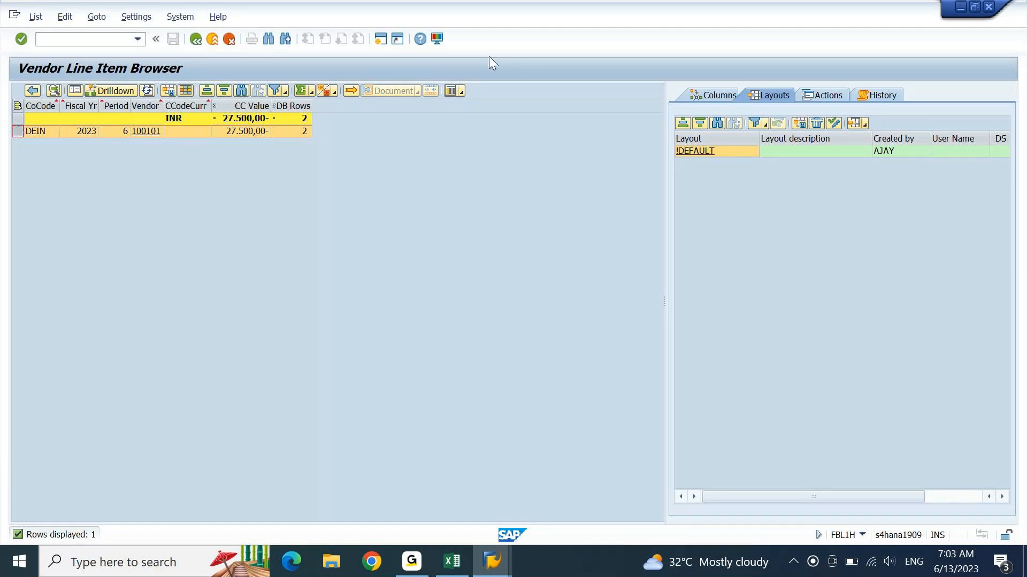
- Call the line item report for Toshiba's period 6 row, and return to the Vendor Line Item Browser
click(451, 92)
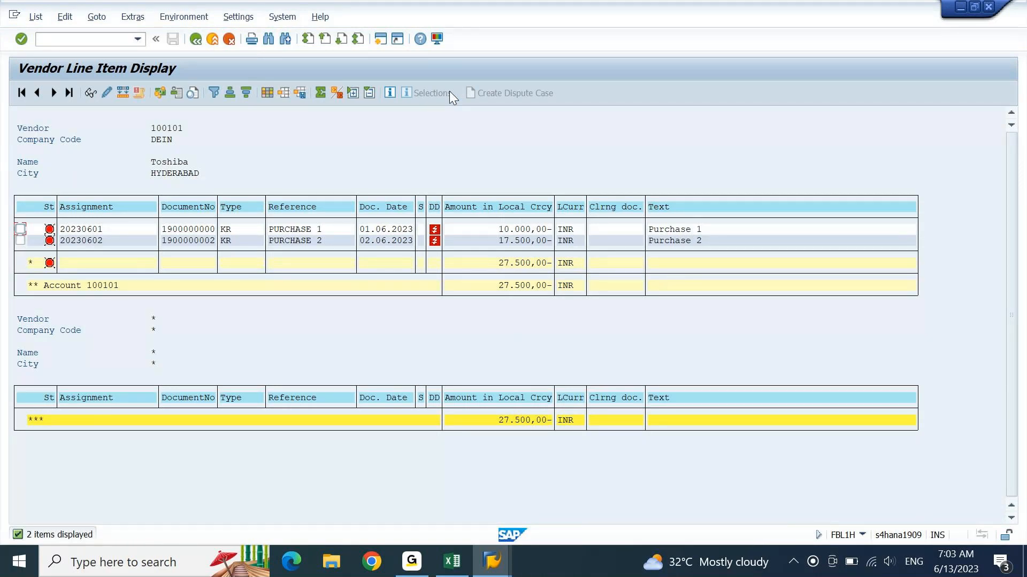
click(448, 92)
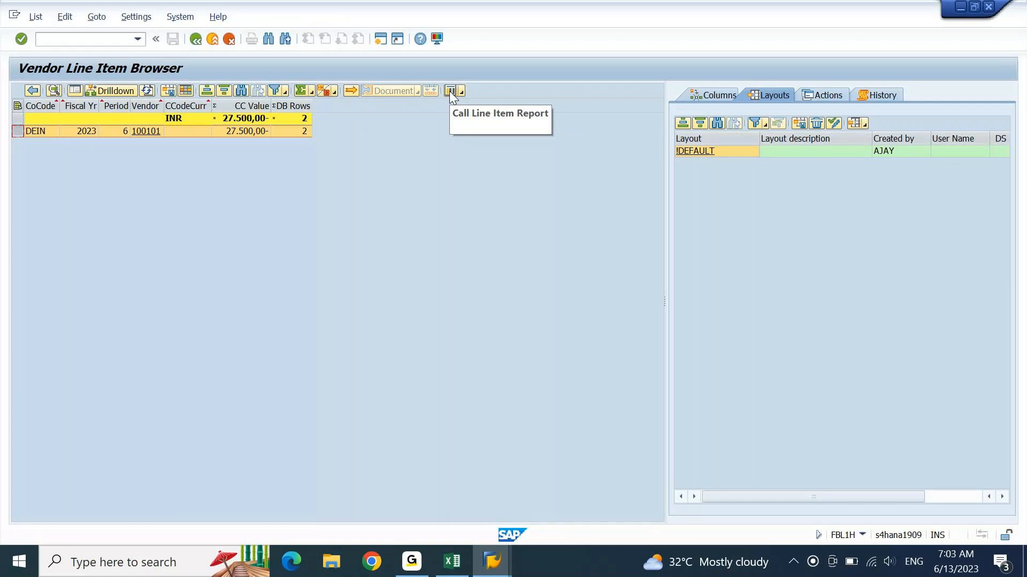
- Switch to the Excel vendor postings list and examine the Return 2 row and the Purchase 2 entry it relates to
key(alt+Tab)
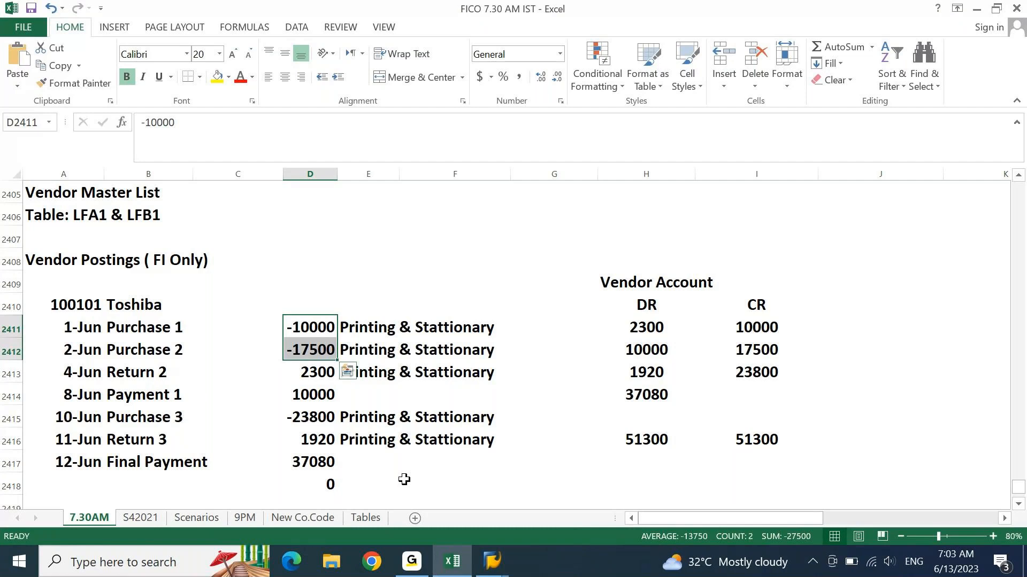
key(Left)
key(Down)
key(Down)
key(Down)
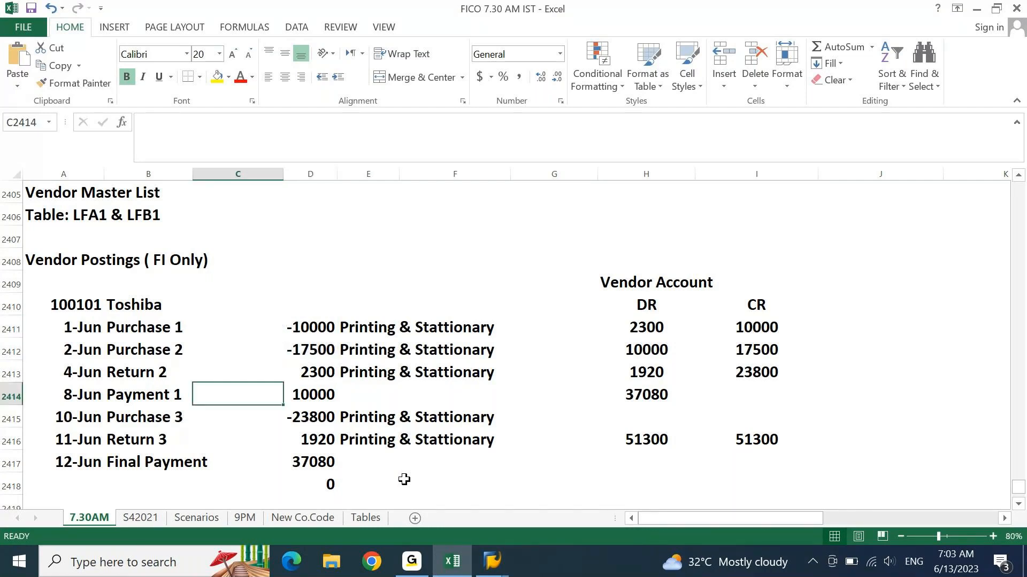
key(Up)
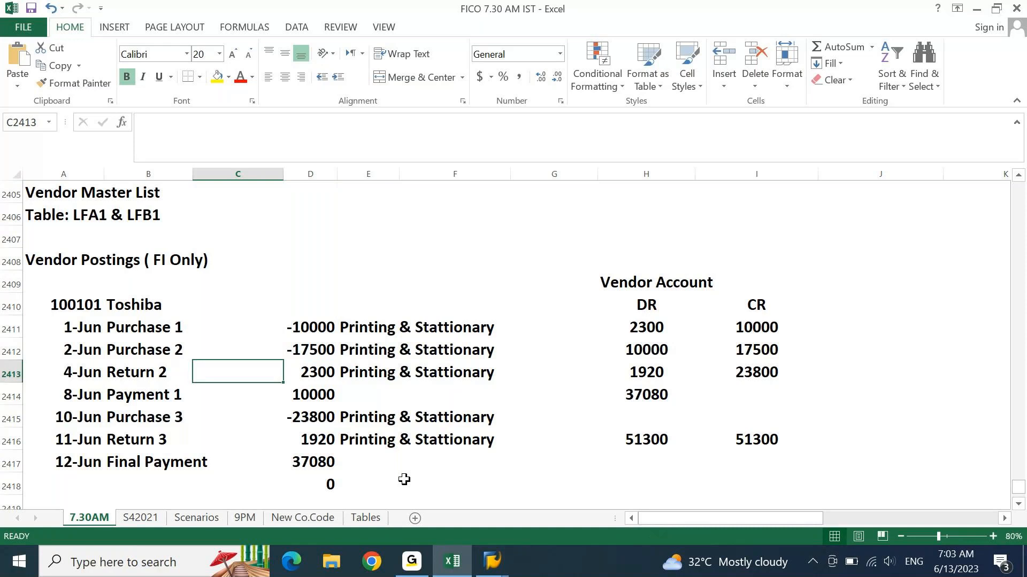
key(Left)
key(Left)
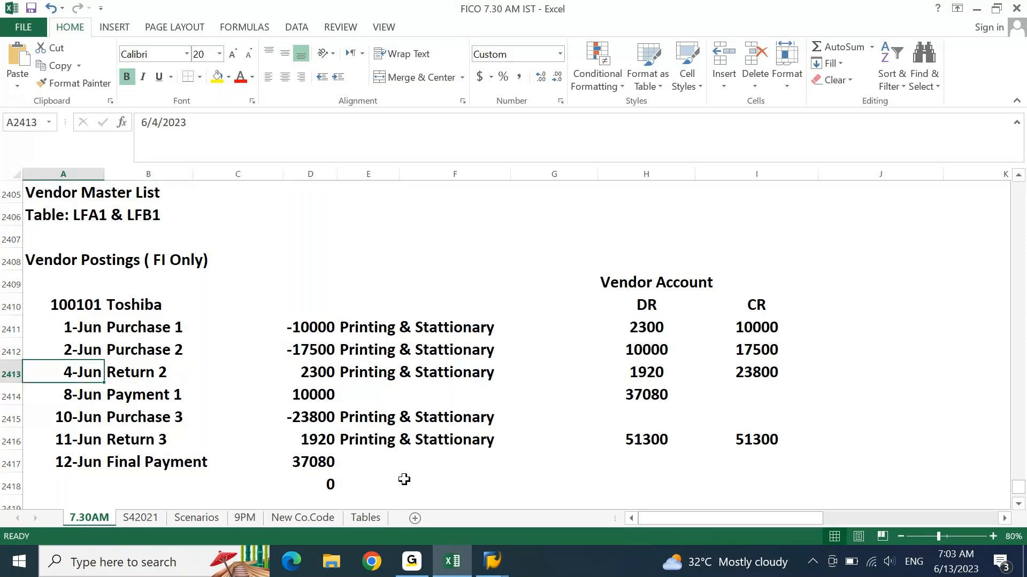
key(Right)
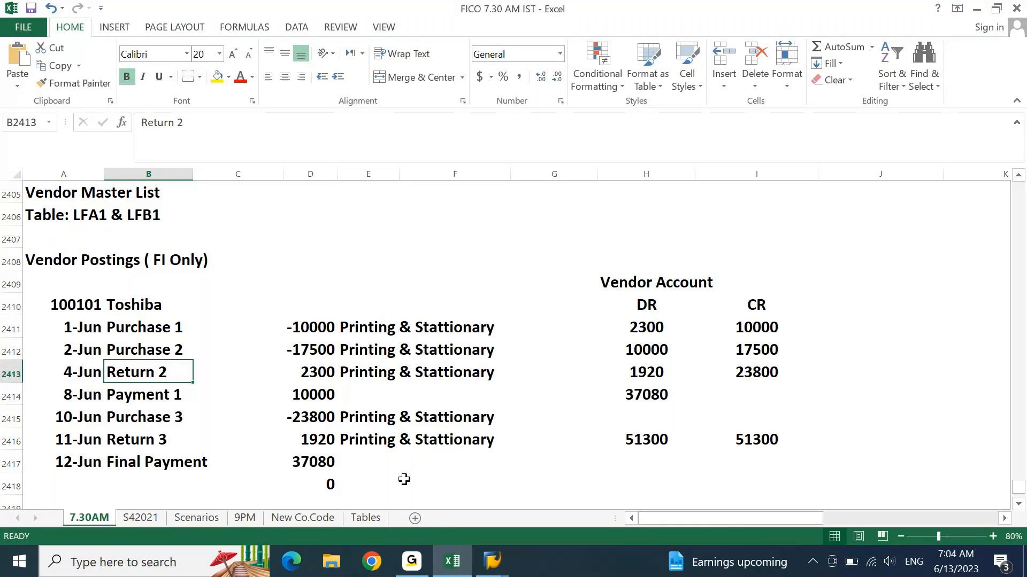
key(shift+space)
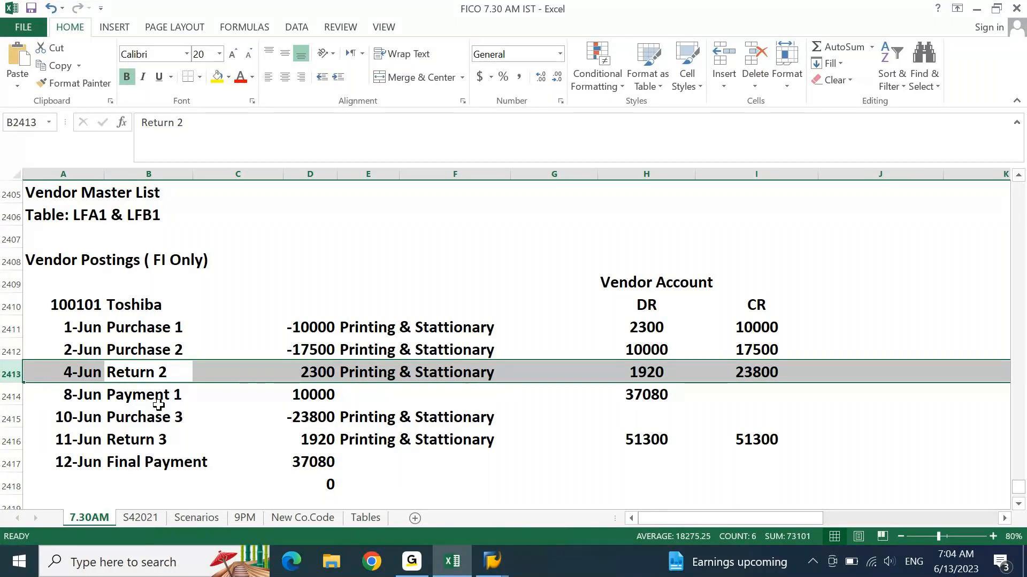
click(160, 377)
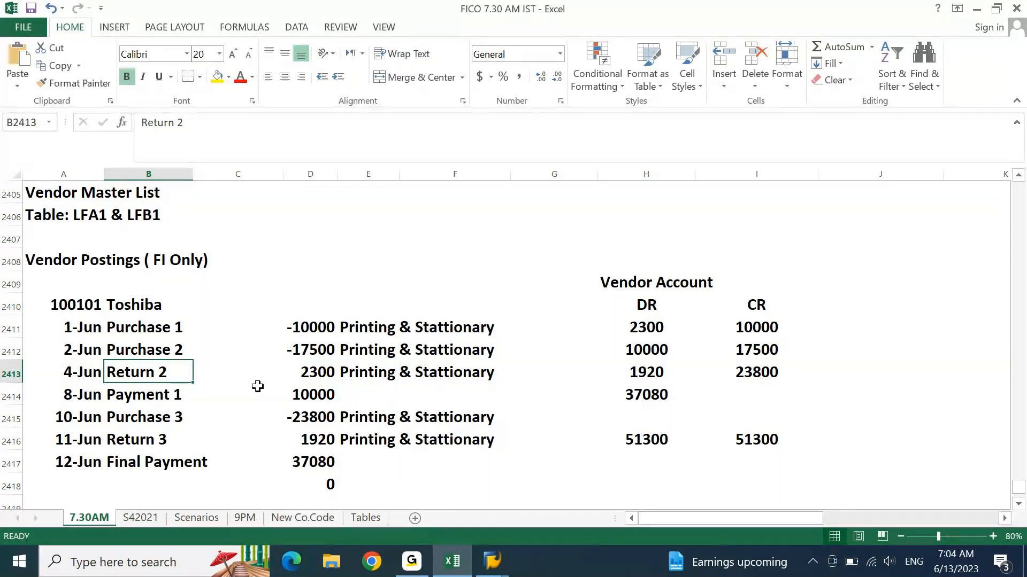
click(155, 350)
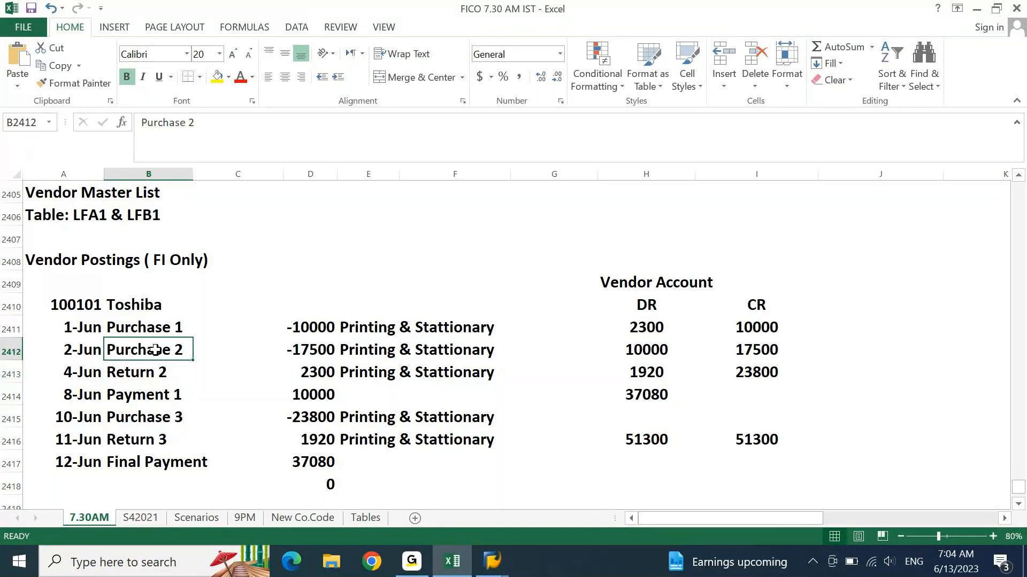
- Switch to the SAP session displaying the Purchase 2 document, leave it, and start vendor credit memo entry with transaction F-41
click(503, 575)
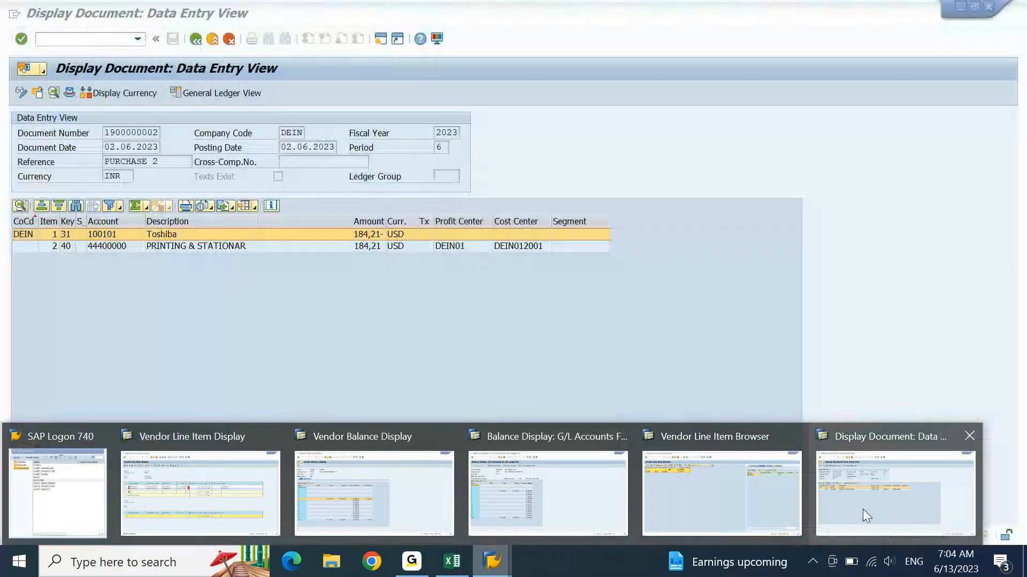
click(867, 516)
key(F3)
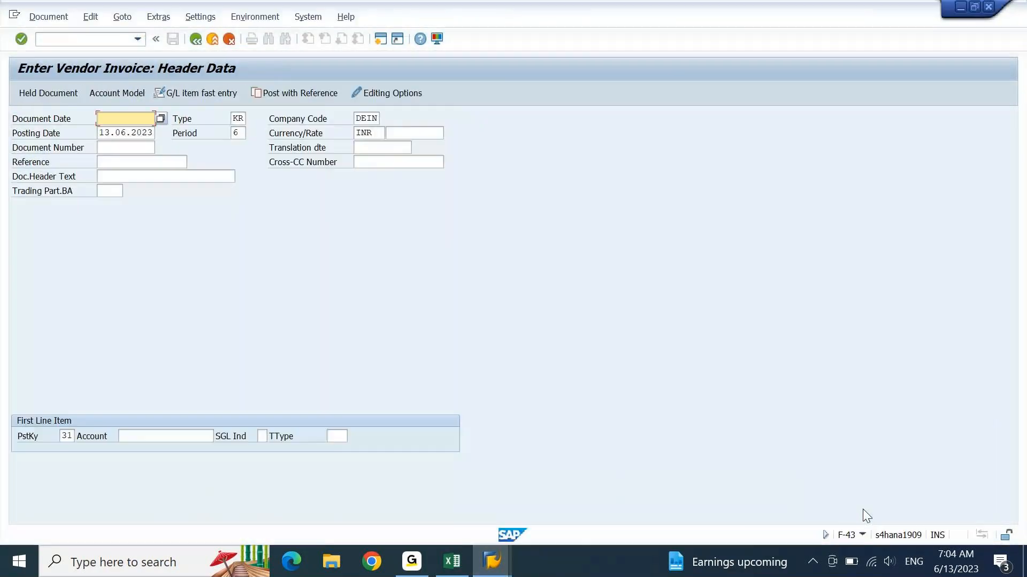
click(77, 42)
text(/n)
key(Return)
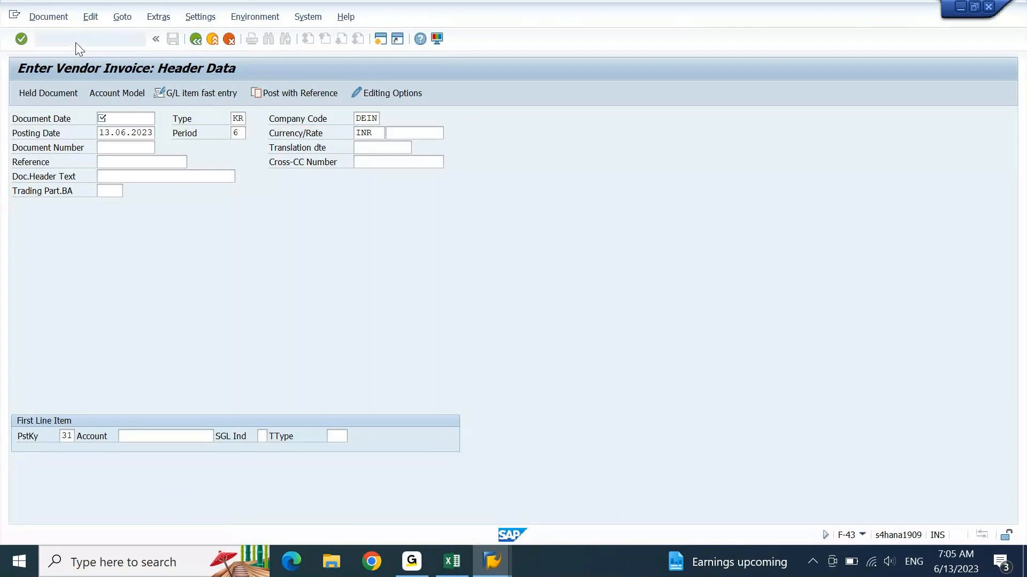
text(f-41)
key(Return)
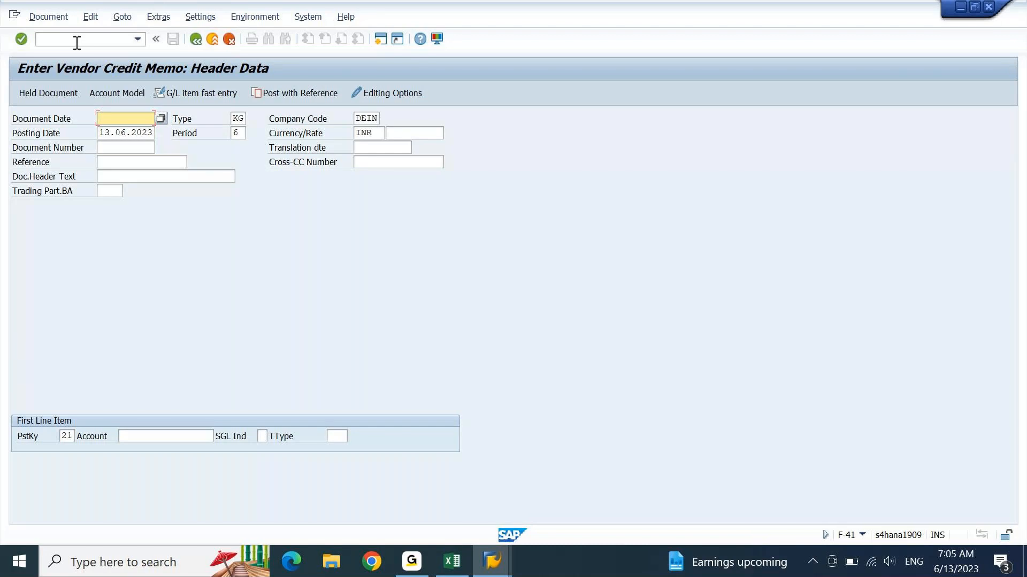
- Check the Return 2 date in the Excel list and return to the credit memo header in SAP
key(Tab)
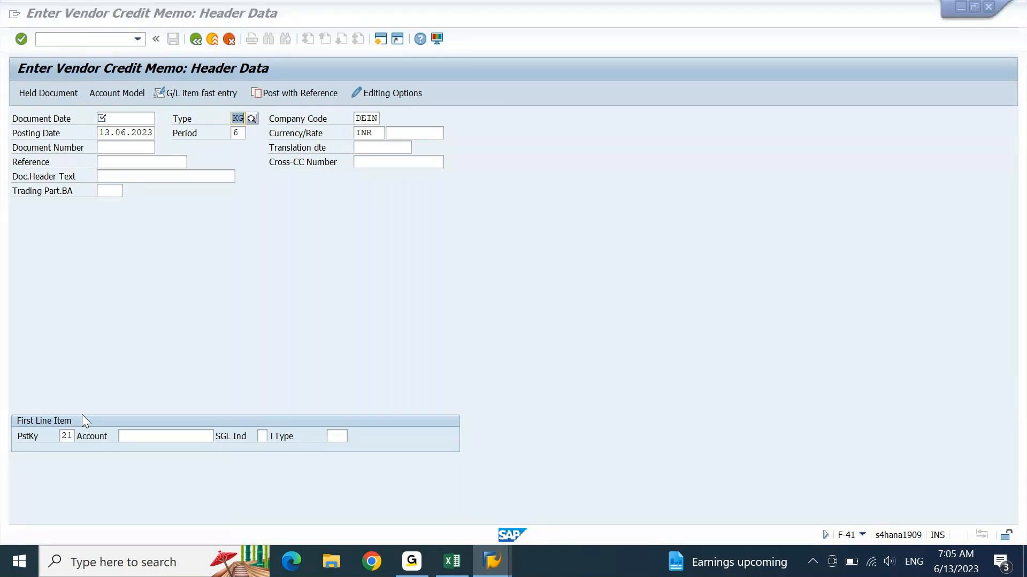
key(alt+Tab)
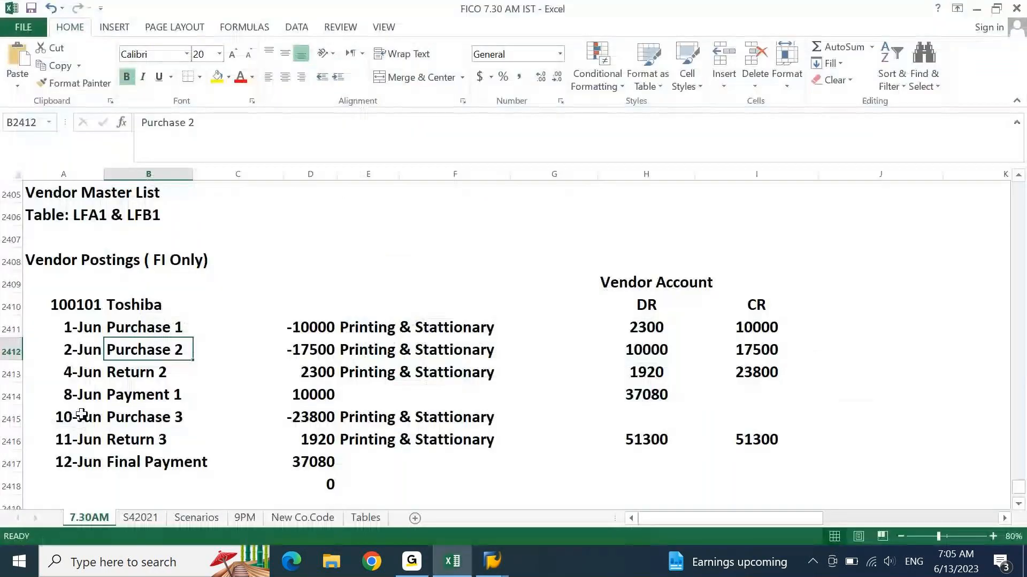
key(Down)
key(Left)
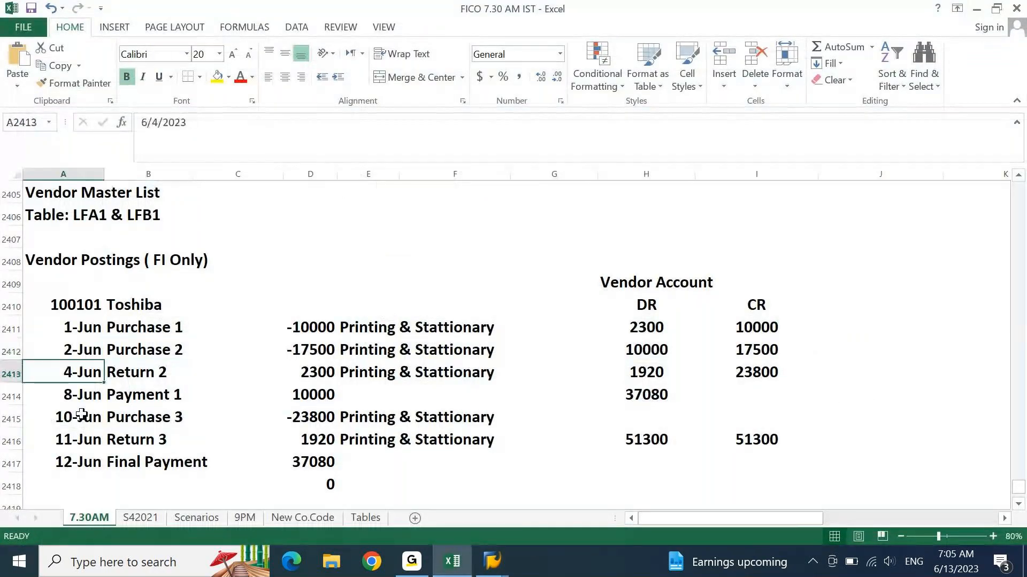
key(alt+Tab)
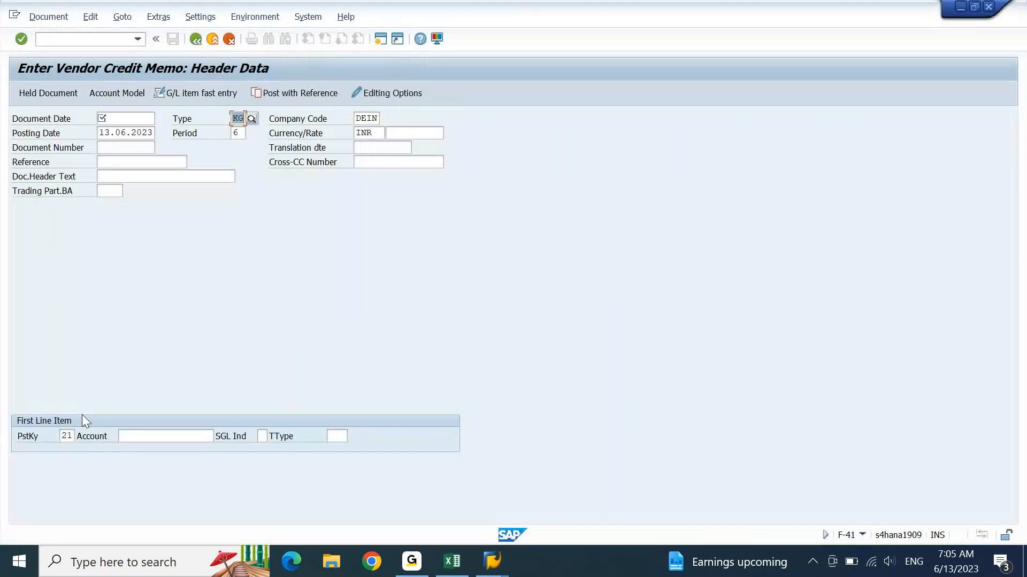
- Set both the document date and the posting date of the vendor credit memo to 04.06.2023
text(02.06.2023)
key(Home)
key(Right)
key(shift+Right)
text(4)
key(Down)
key(shift+Home)
text(04)
- Enter RETURN 2 as the reference and copy it into the document header text
key(Down)
key(Down)
text(R)
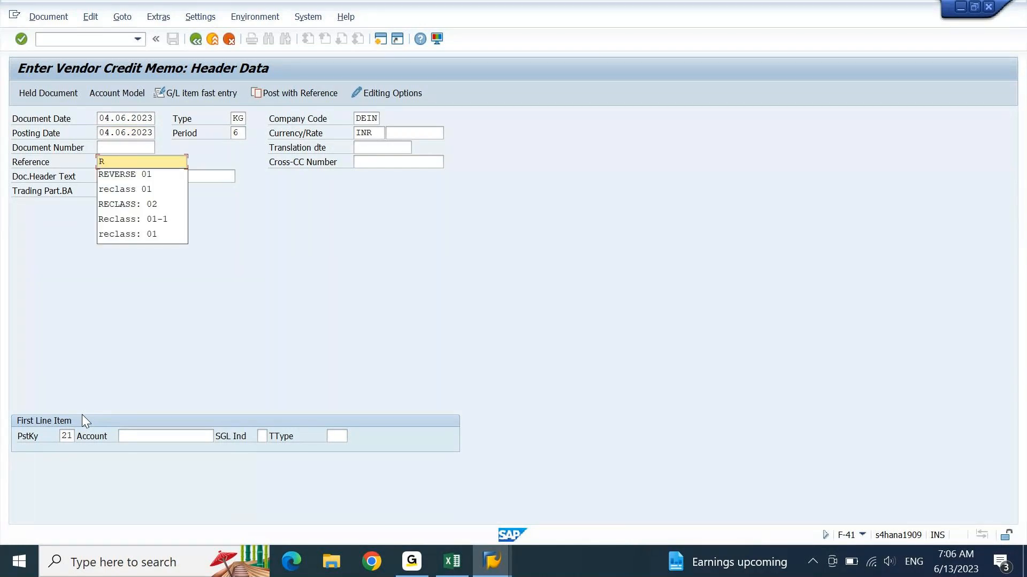
text(ETURN 2)
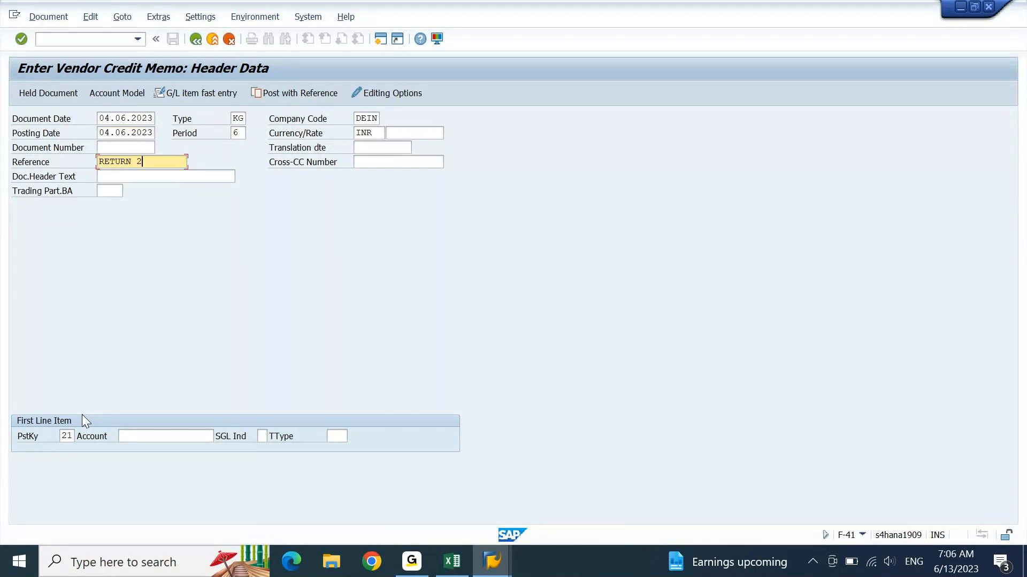
key(shift+Home)
key(ctrl+c)
key(Down)
key(ctrl+v)
- Enter Toshiba's vendor account for the first line item with posting key 21, and submit the header data
key(Down)
key(Down)
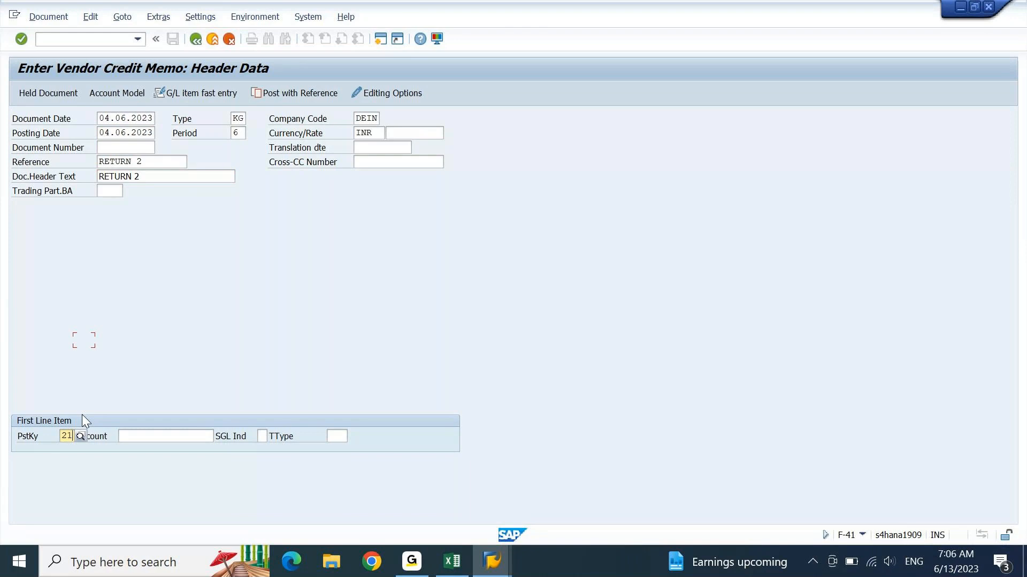
key(Tab)
key(Down)
key(Return)
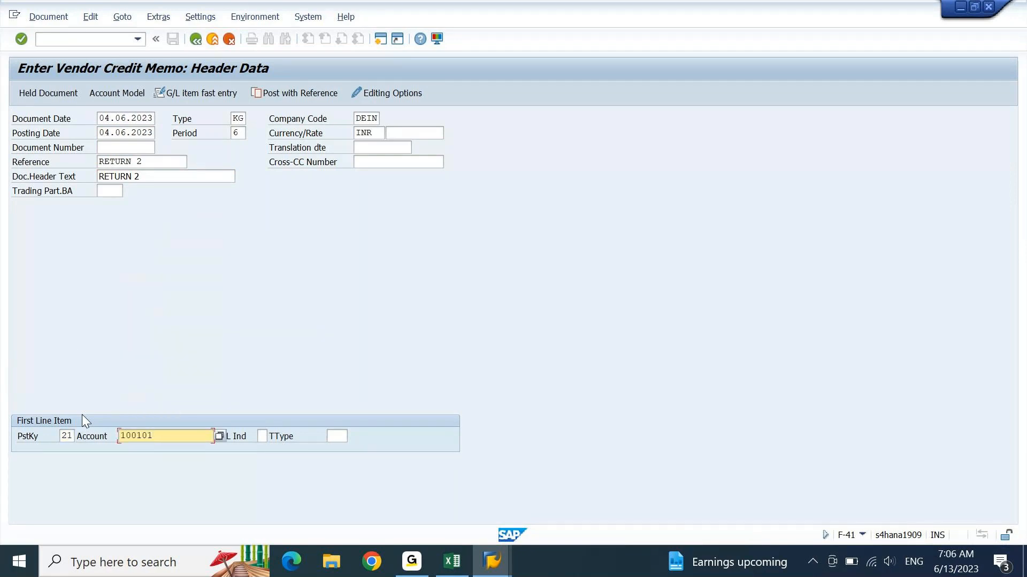
key(Return)
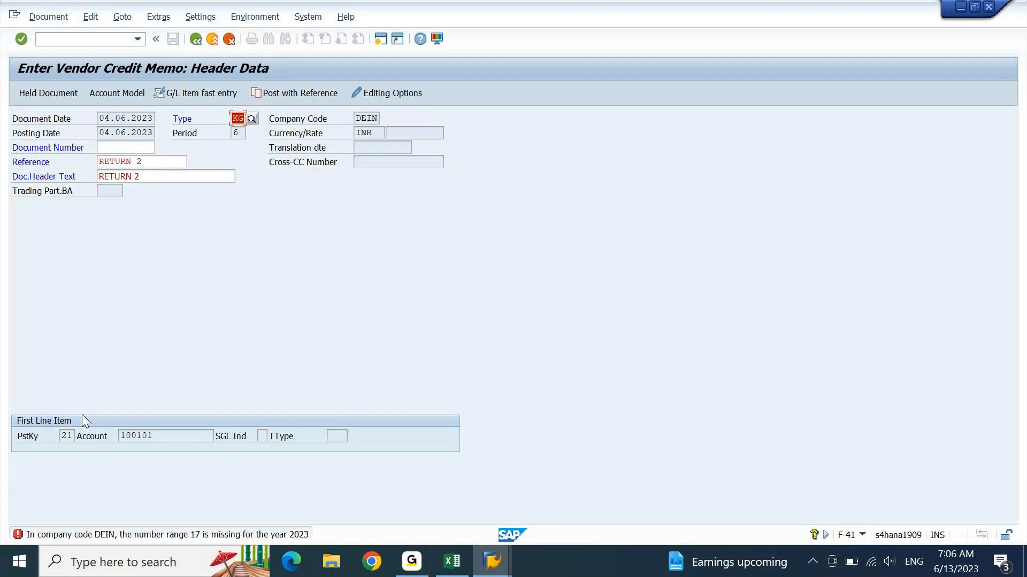
- Start transaction FBN1 in a new session and open company code DEIN's accounting document number ranges for editing
click(380, 38)
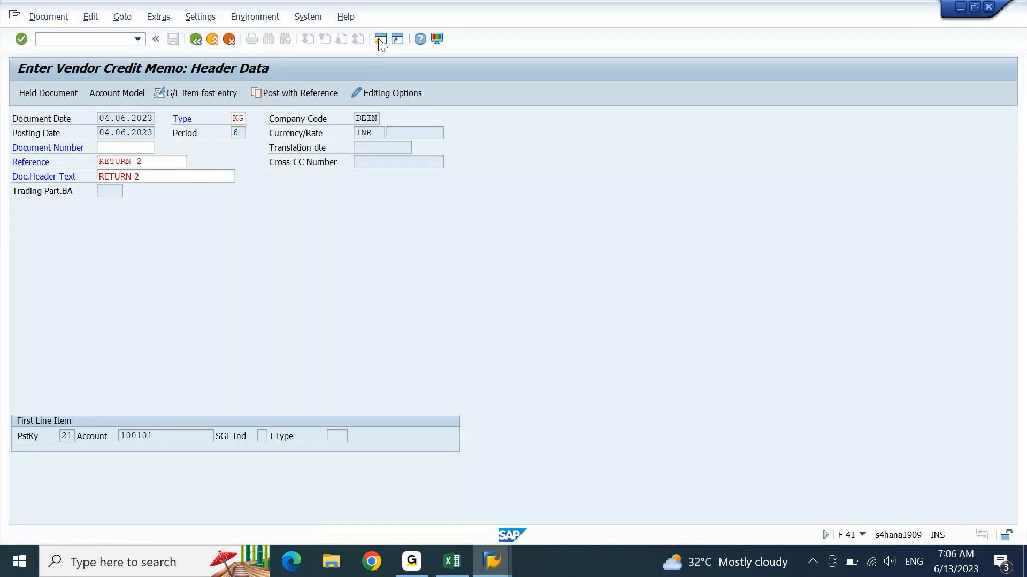
text(fbn1)
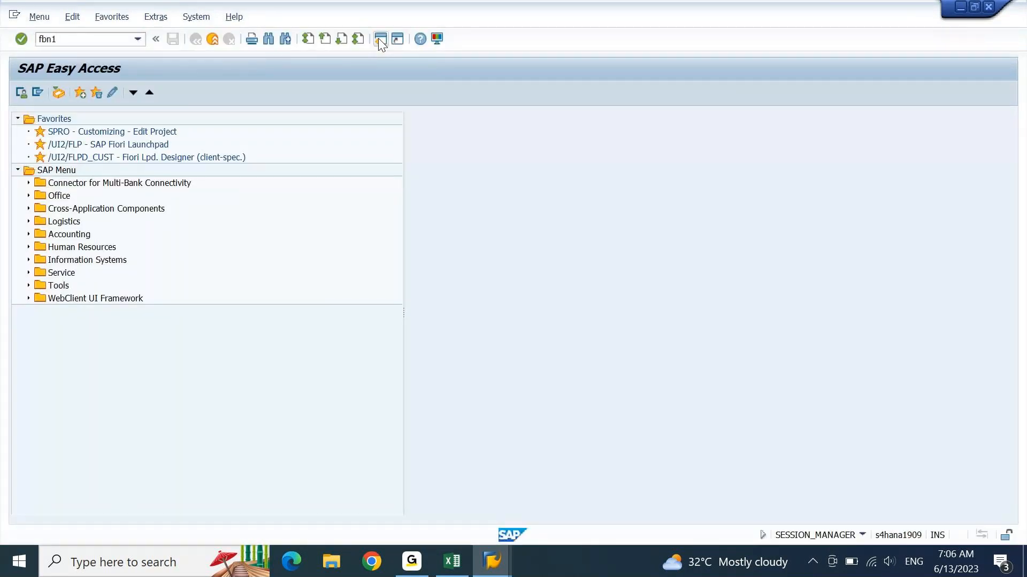
key(Return)
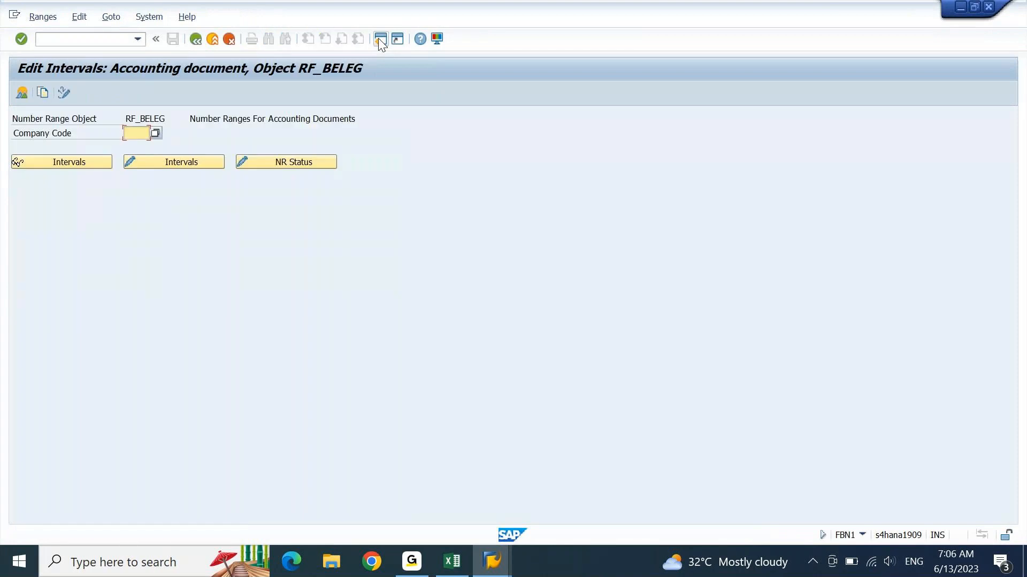
text(dein)
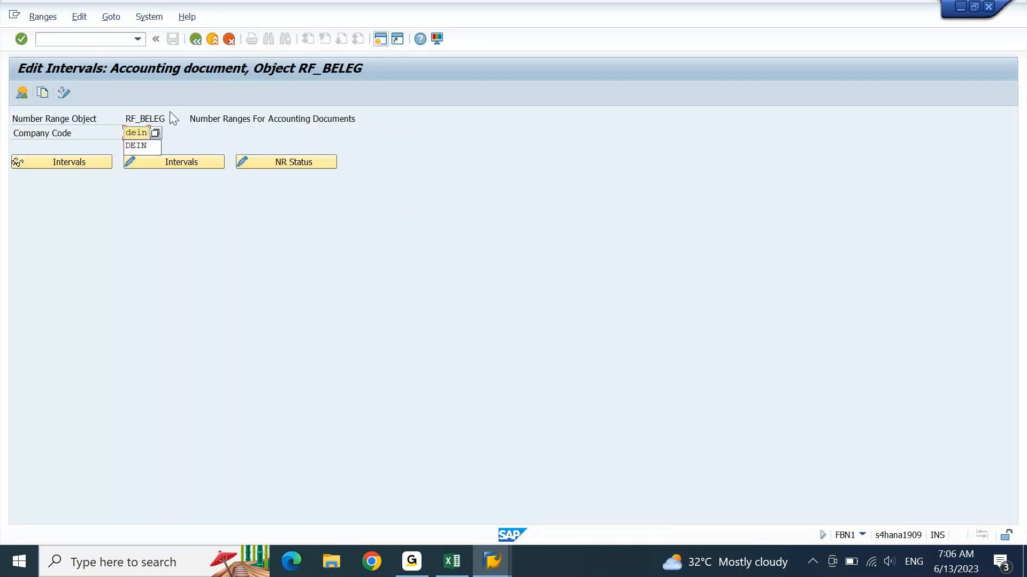
click(191, 165)
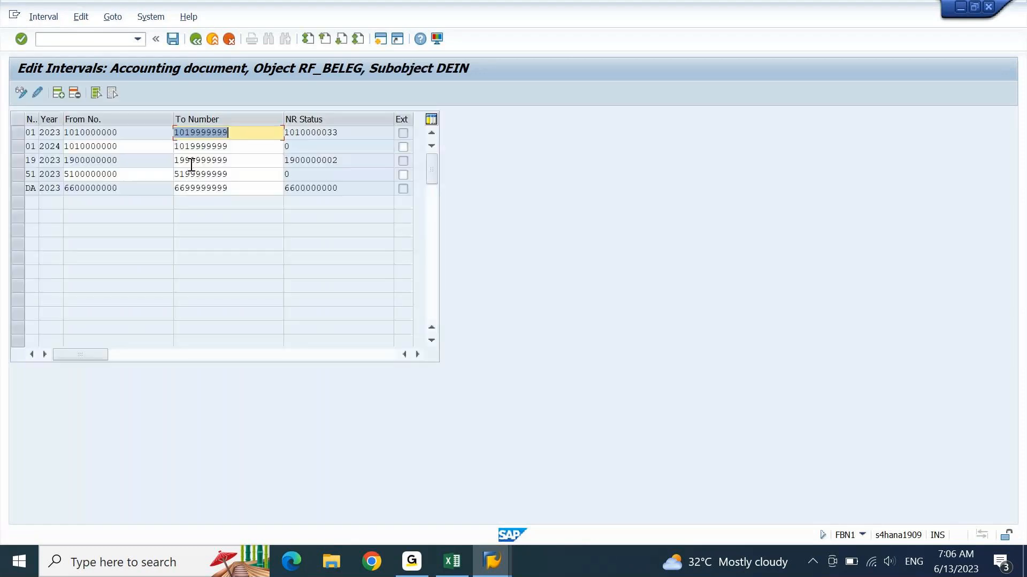
click(61, 93)
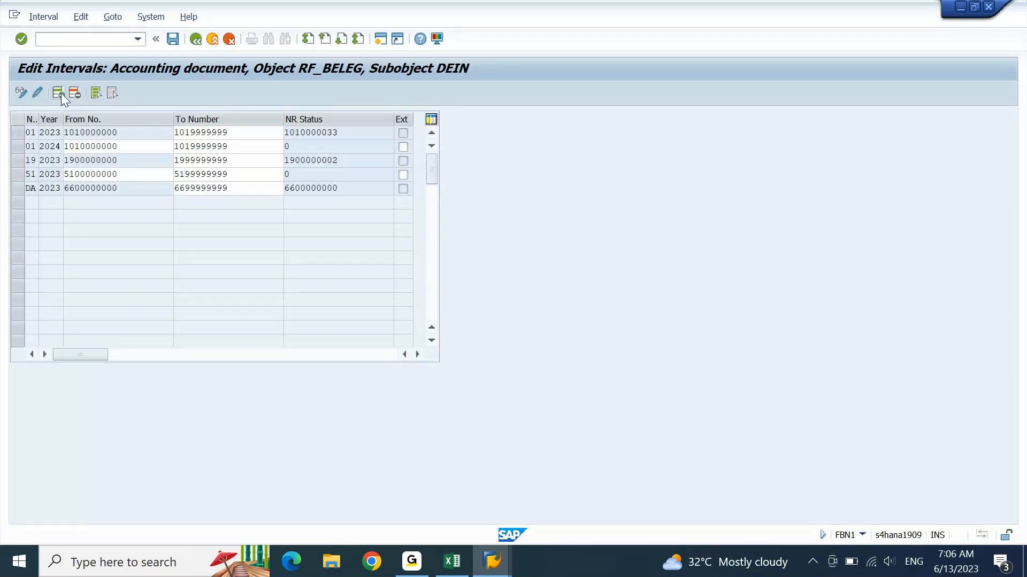
text(17)
key(Tab)
text(2023)
key(Tab)
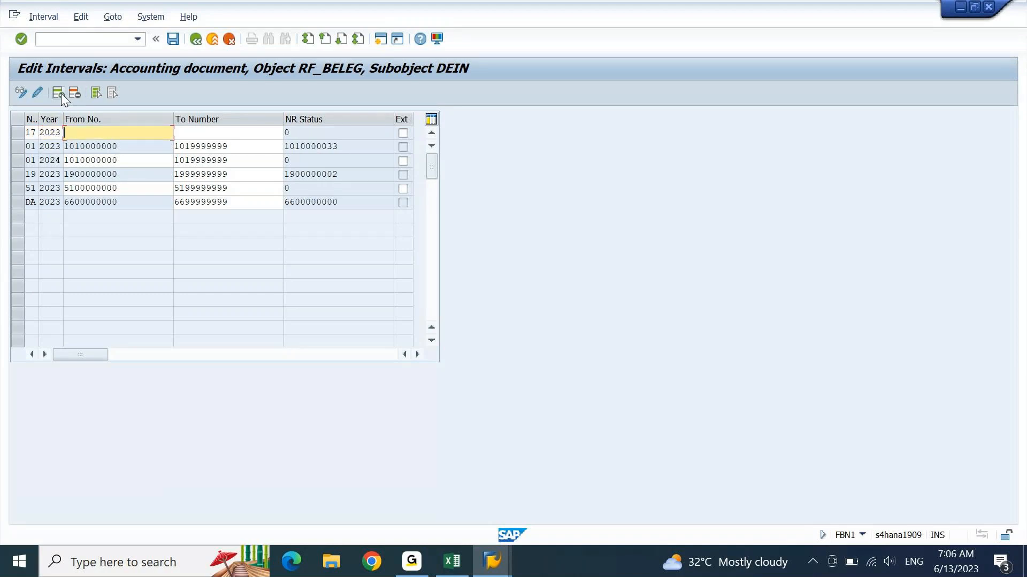
text(1700000000)
key(Tab)
text(1)
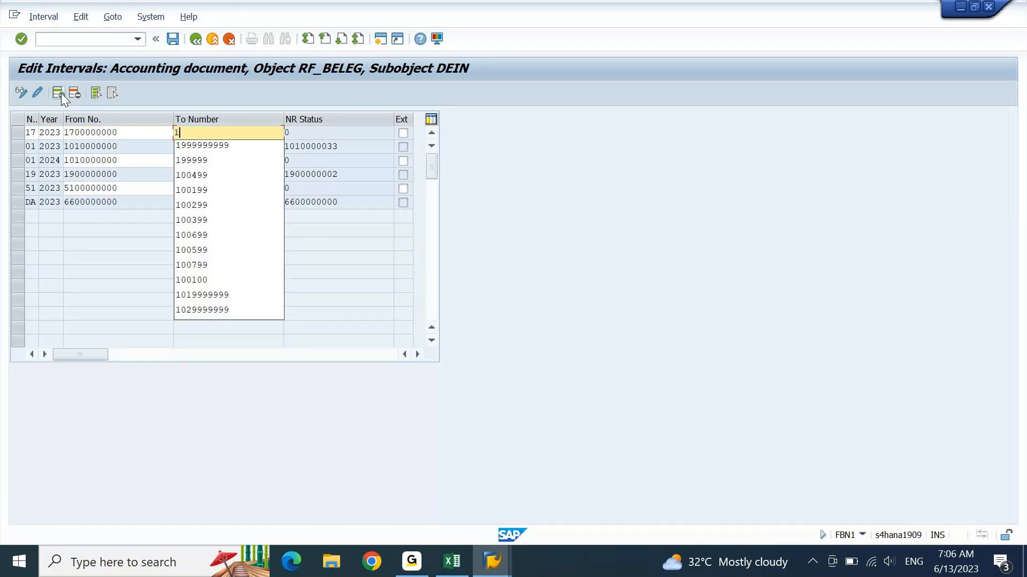
text(799999999)
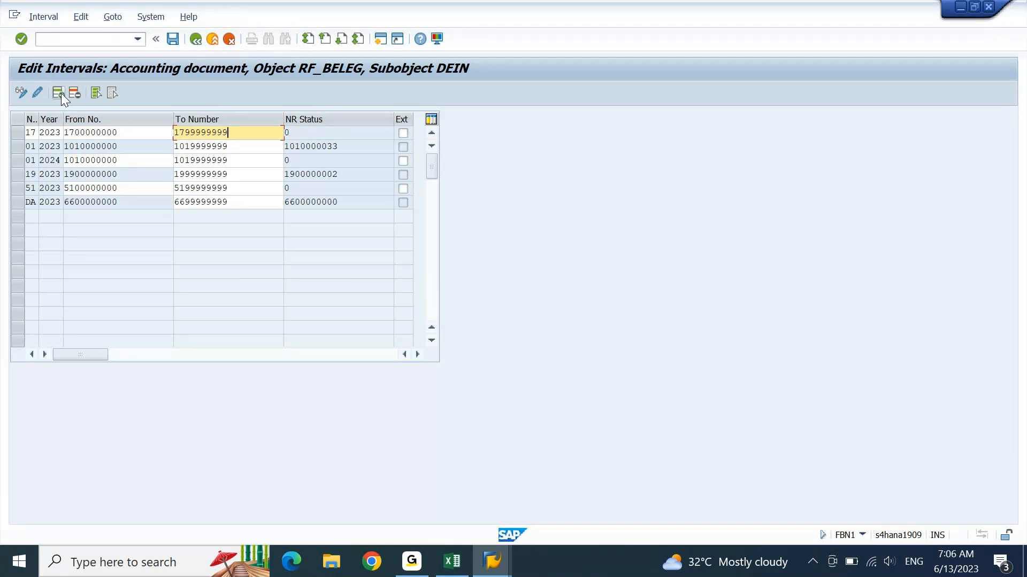
- Save the number range intervals, accept the transport notice, and close the number range session
key(ctrl+s)
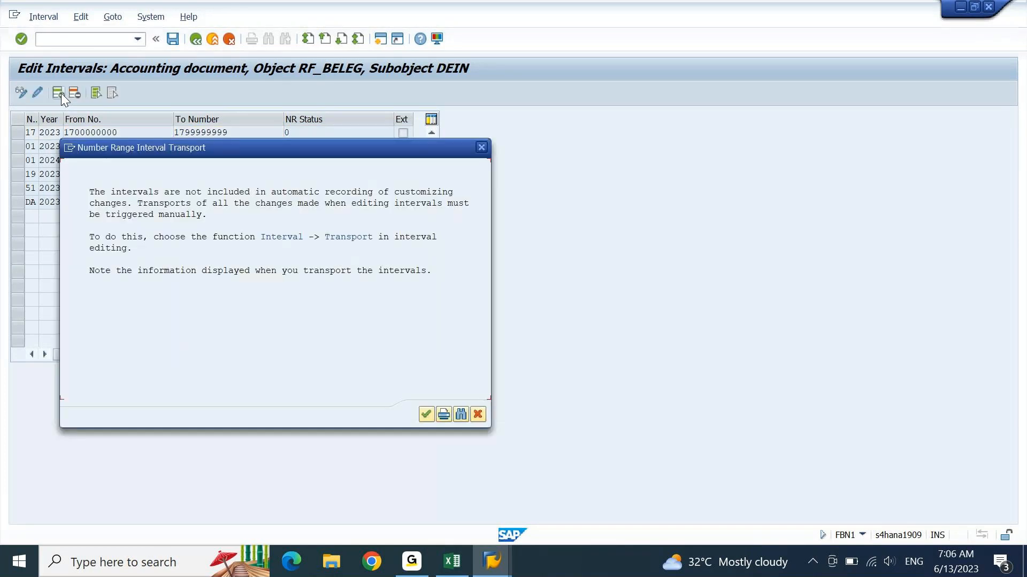
key(Return)
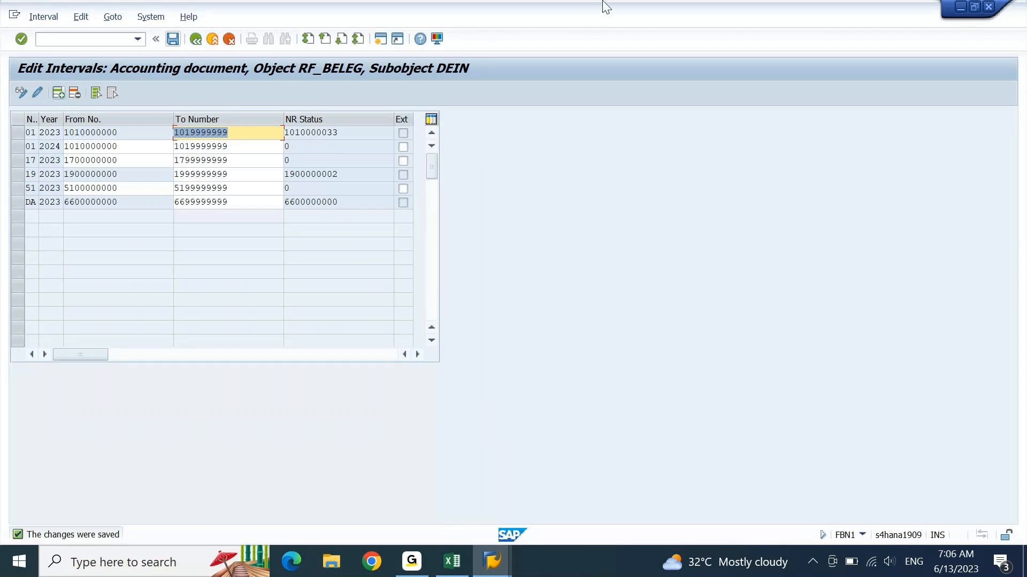
click(988, 8)
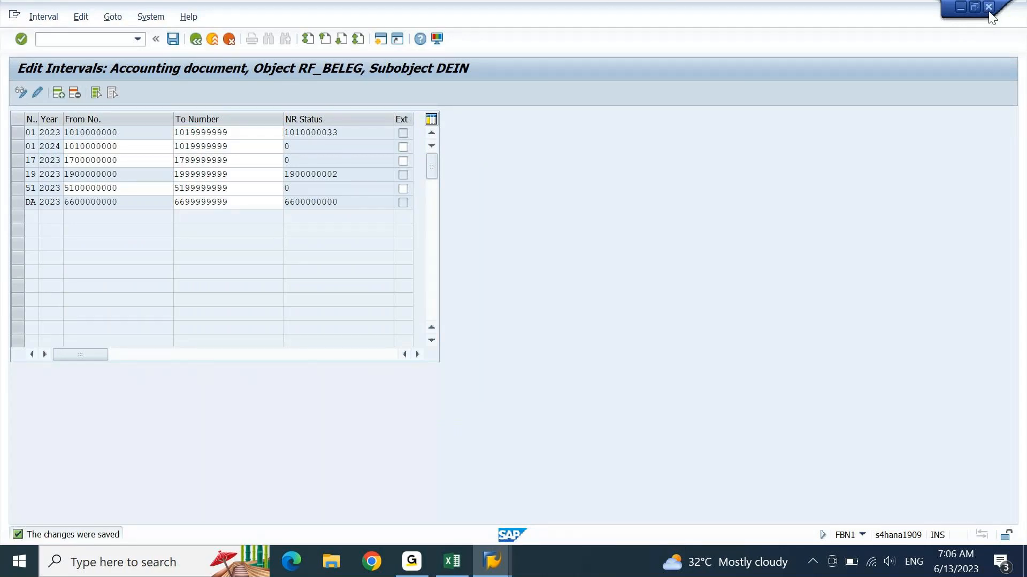
- Open the credit memo's vendor item, check Return 2 in the Excel list, and enter amount 2300 with text "return 2"
key(Return)
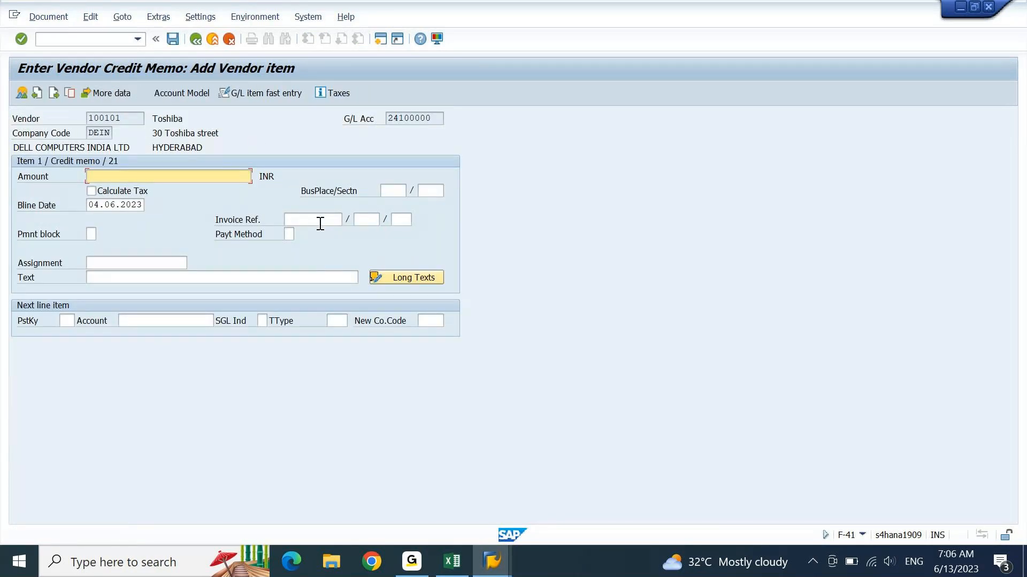
click(453, 562)
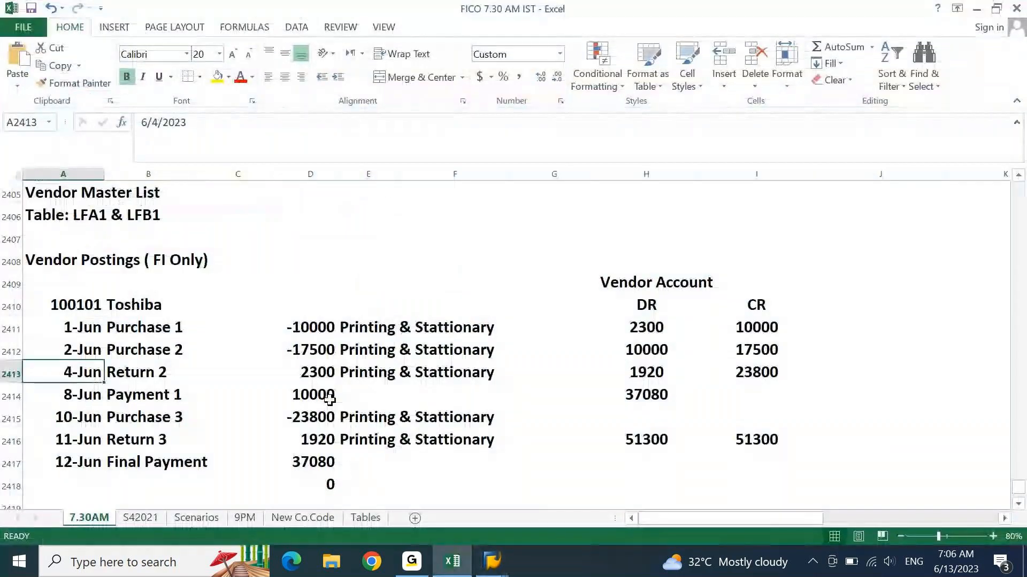
click(492, 561)
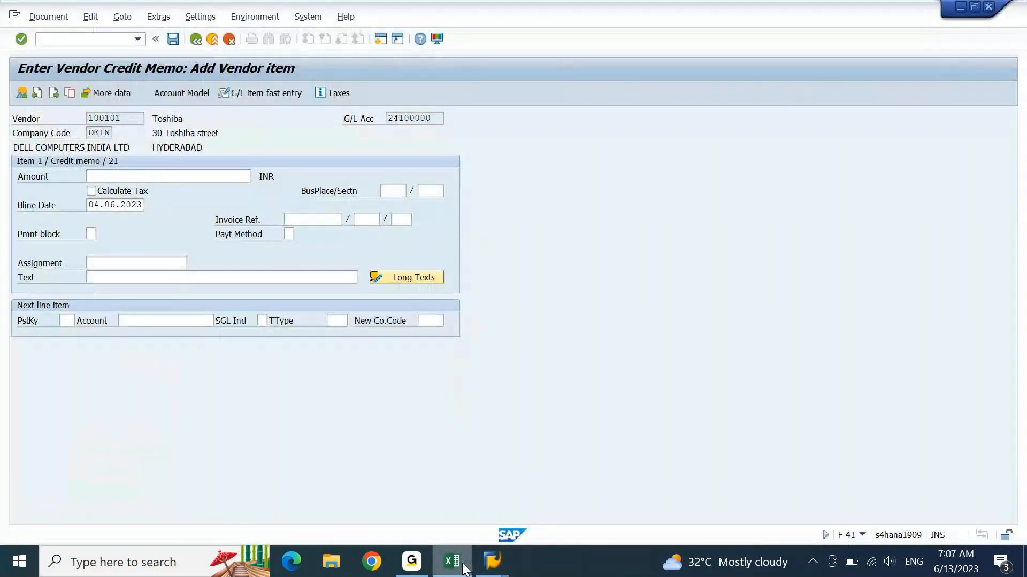
text(2300)
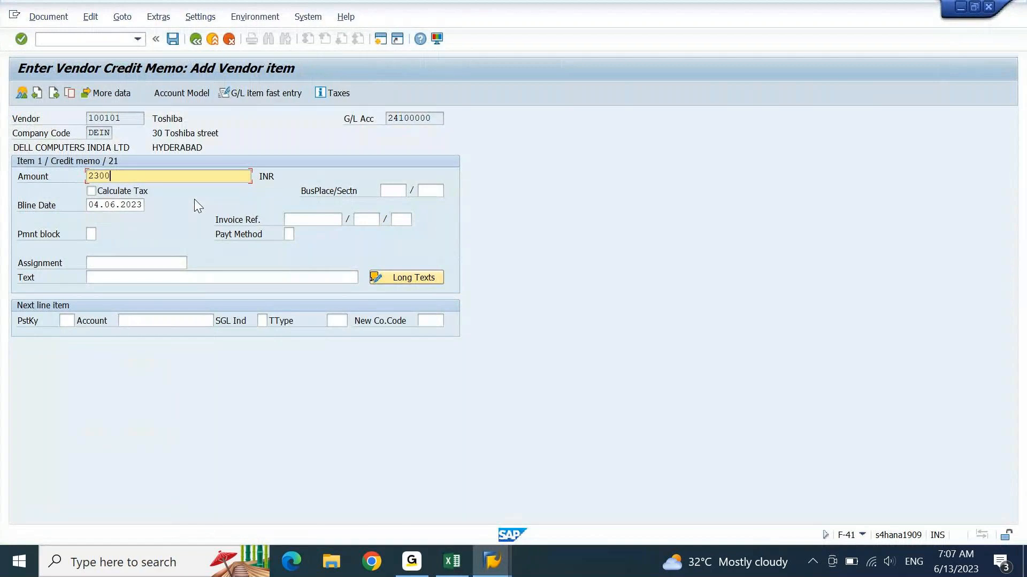
click(148, 278)
text(return 2)
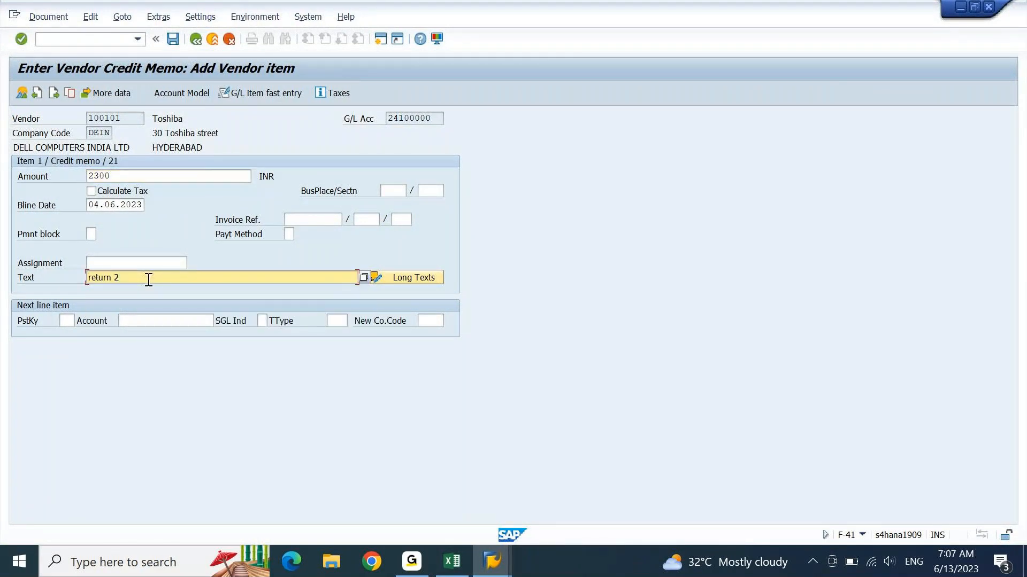
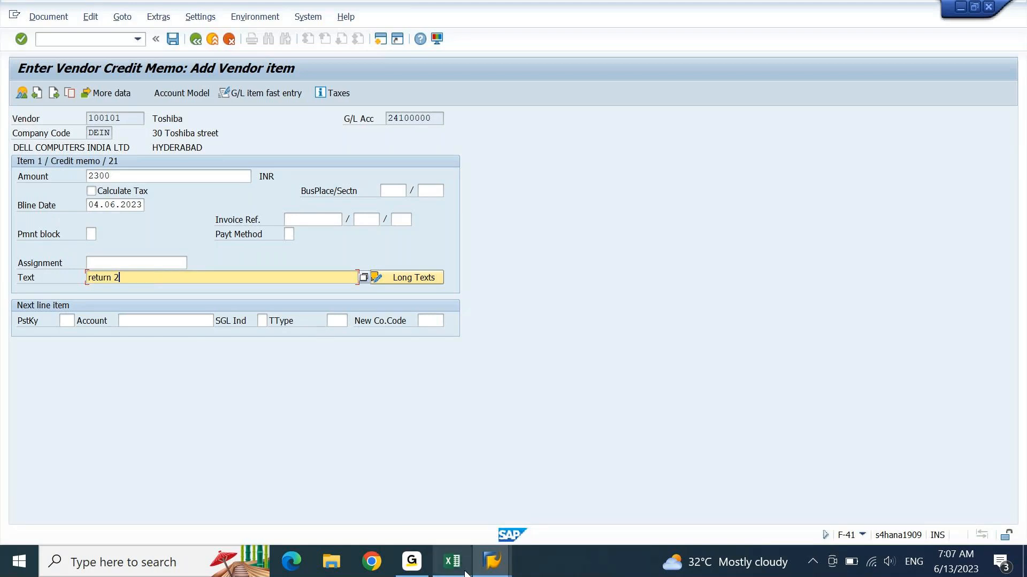
- Review the Purchase 2 and Return 2 rows in the Excel vendor postings list to identify the purchase being returned
click(452, 561)
click(167, 355)
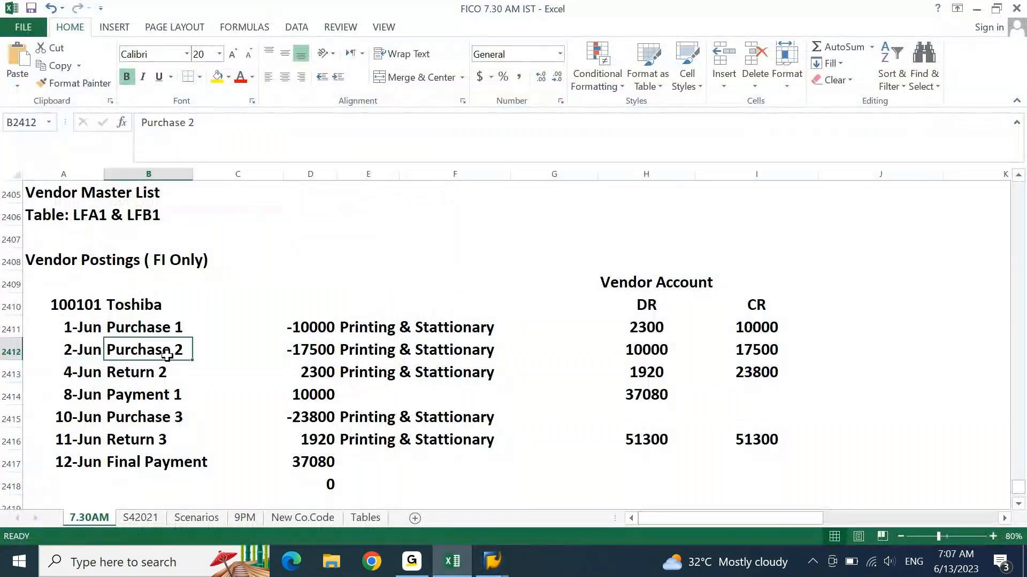
click(329, 351)
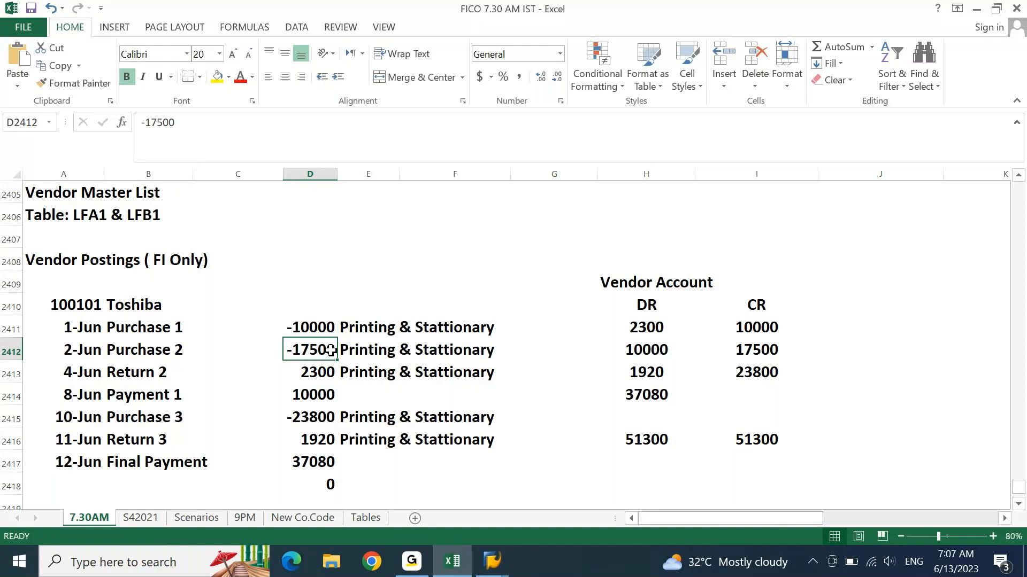
click(125, 354)
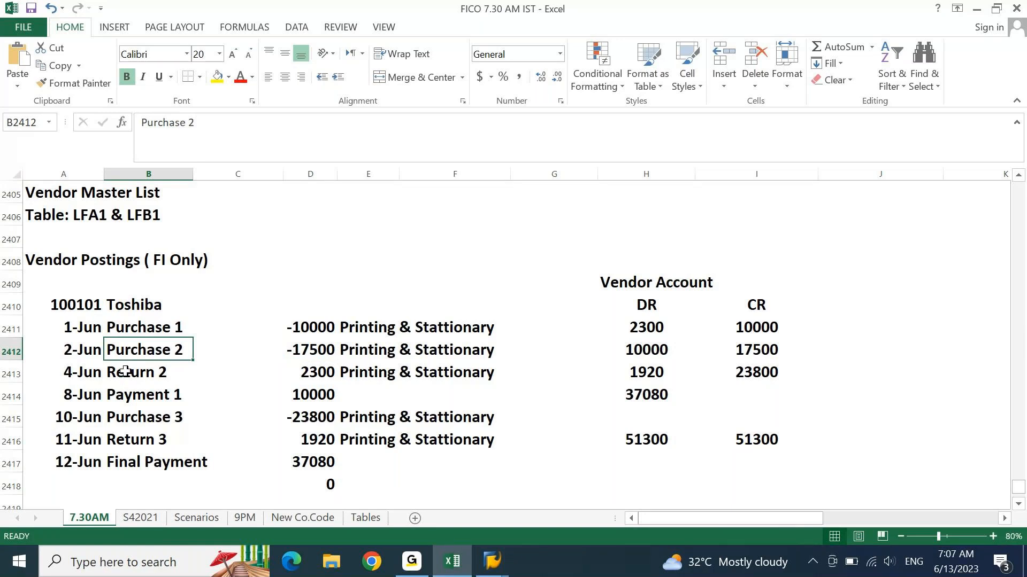
click(125, 378)
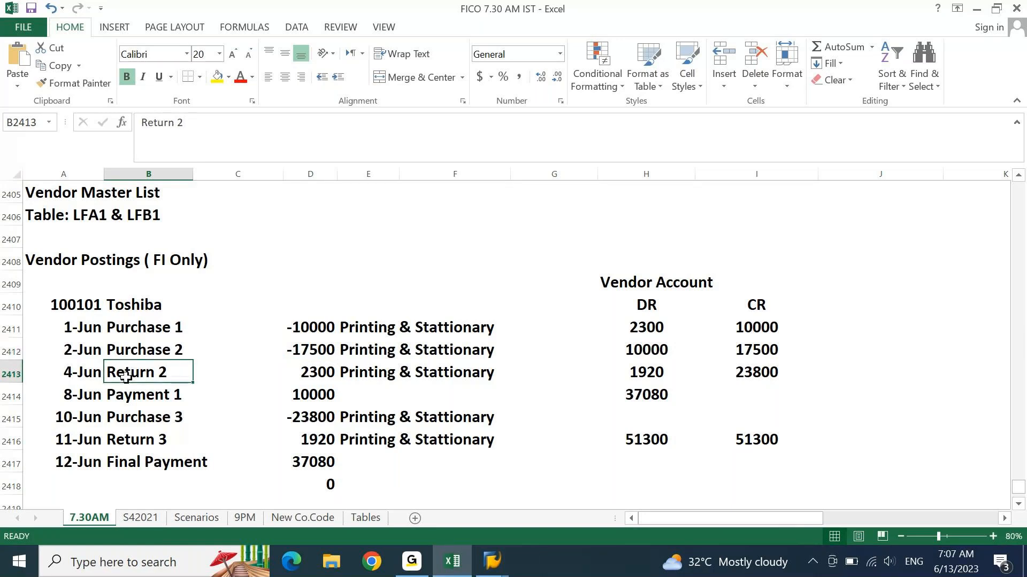
double_click(146, 351)
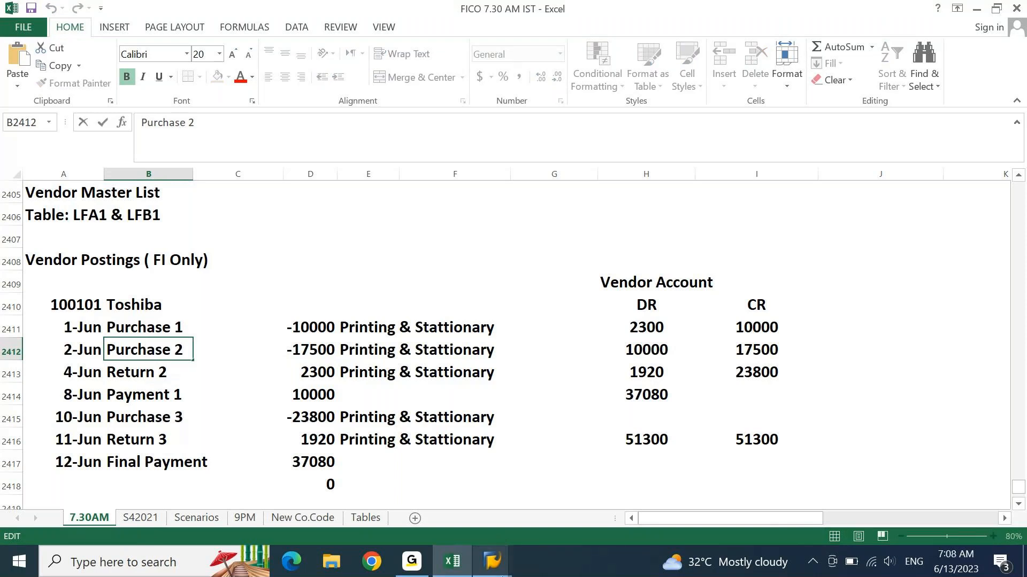
- Copy the document number of Purchase 2 from Toshiba's Vendor Line Item Display in SAP
click(503, 575)
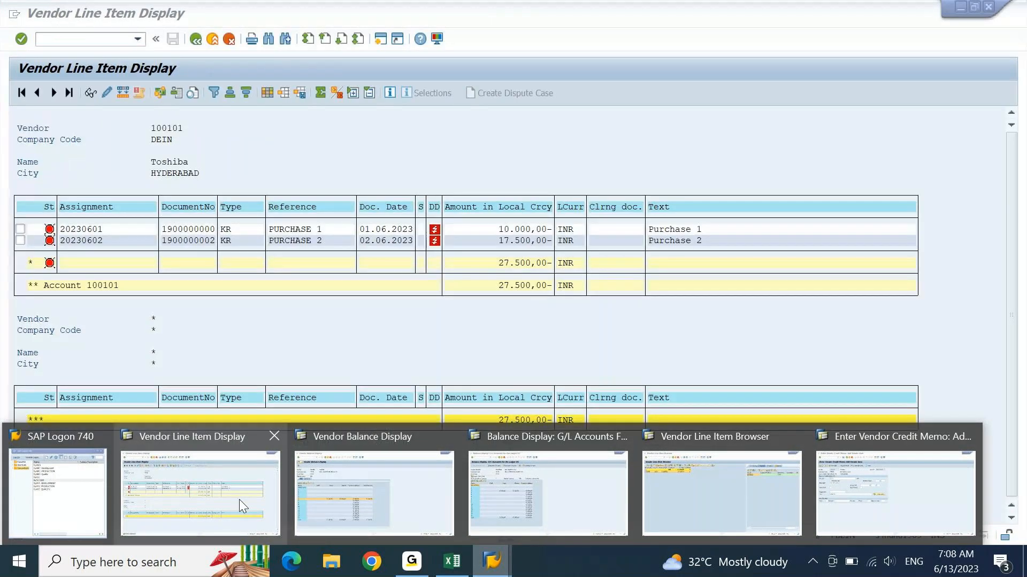
click(240, 502)
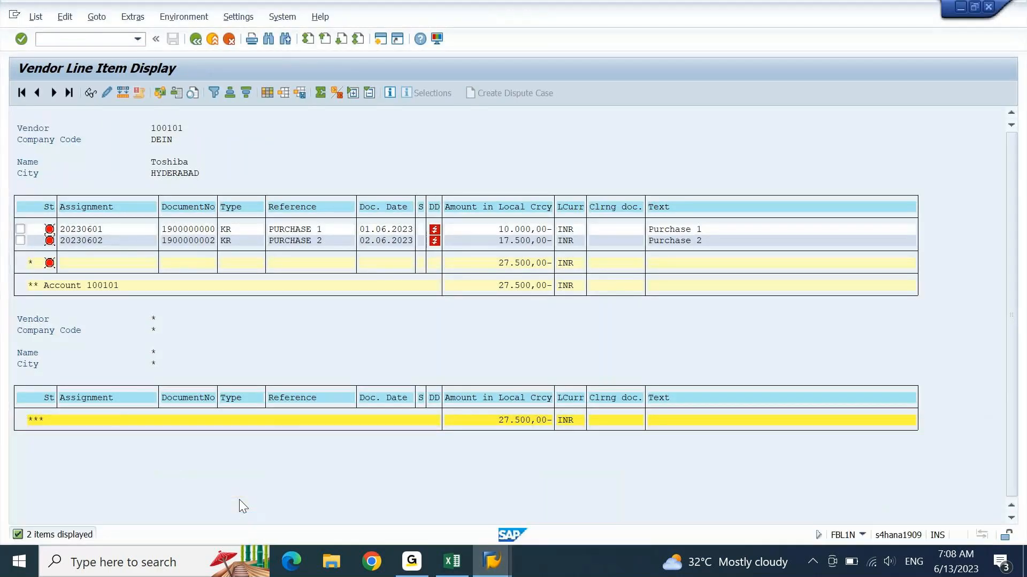
click(539, 242)
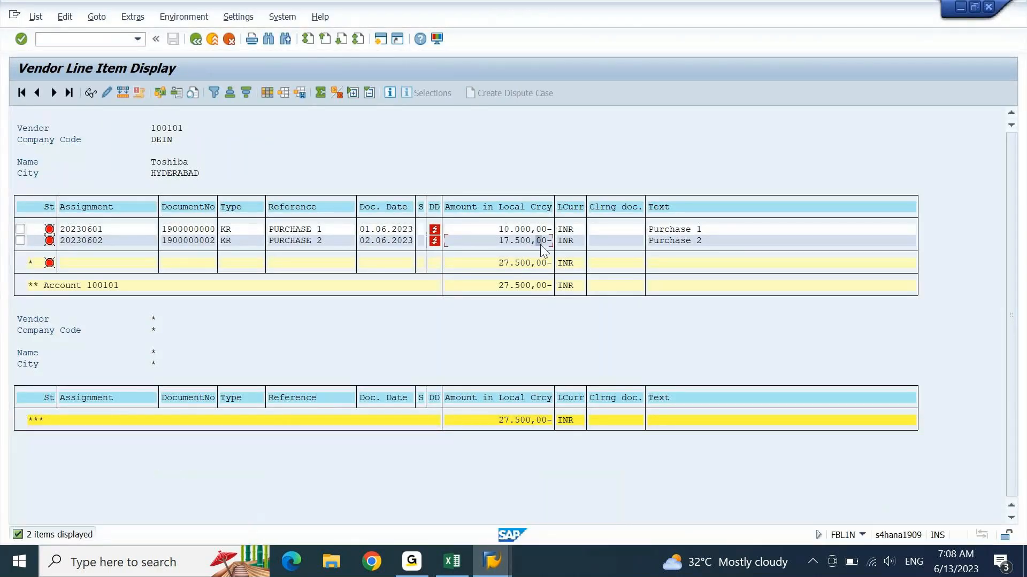
click(186, 242)
key(ctrl+y)
key(ctrl+c)
drag(163, 238, 215, 240)
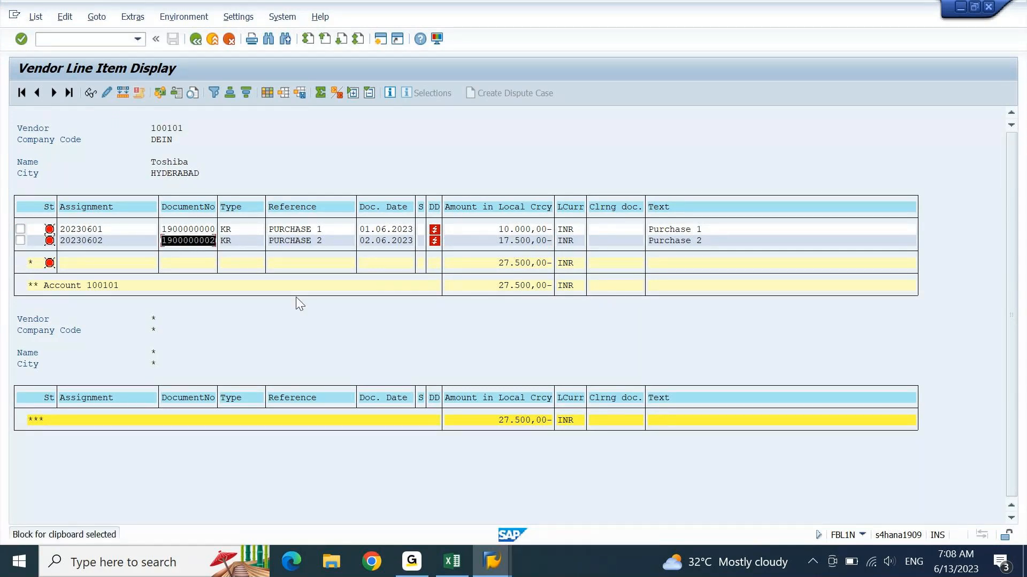
key(ctrl+c)
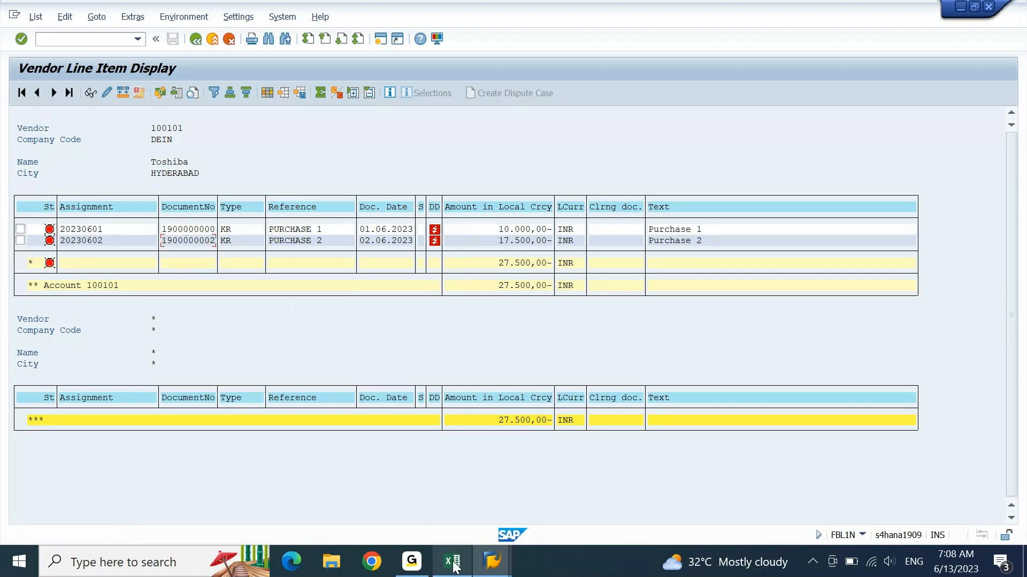
- Paste Purchase 2's document number as the credit memo's invoice reference and accept the defaulted baseline date and assignment
mouse_move(491, 569)
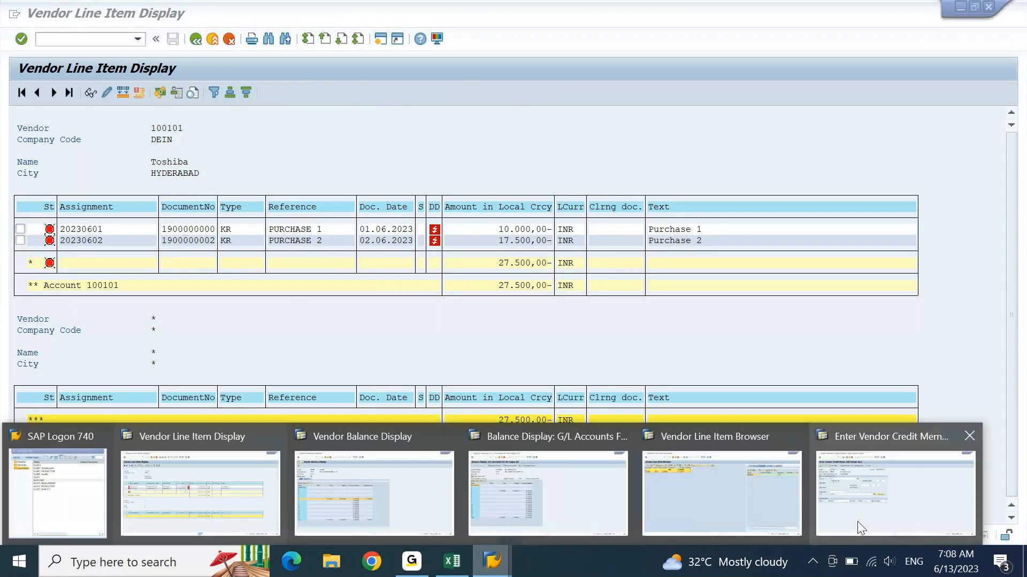
click(889, 482)
click(326, 222)
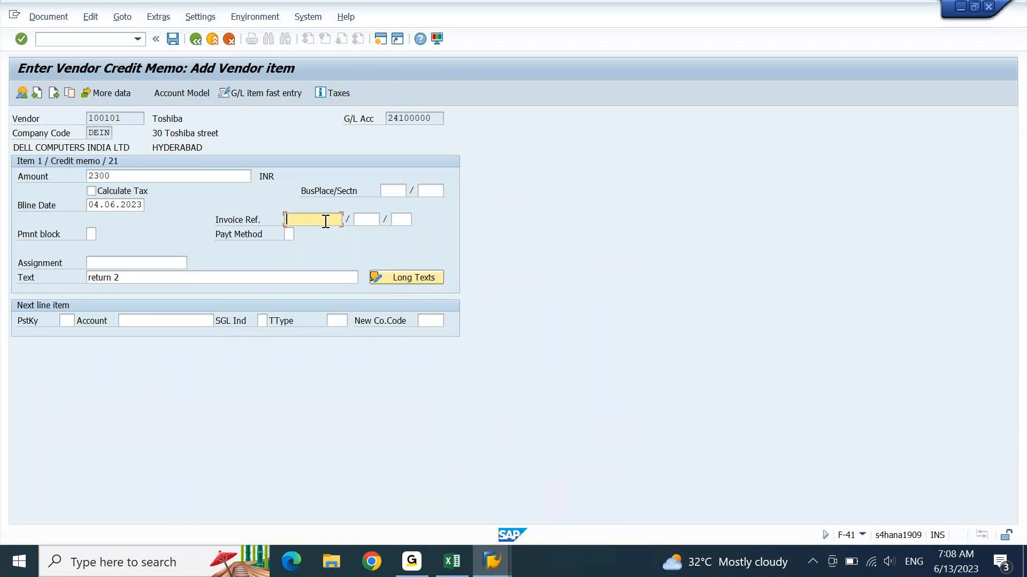
key(ctrl+v)
key(Return)
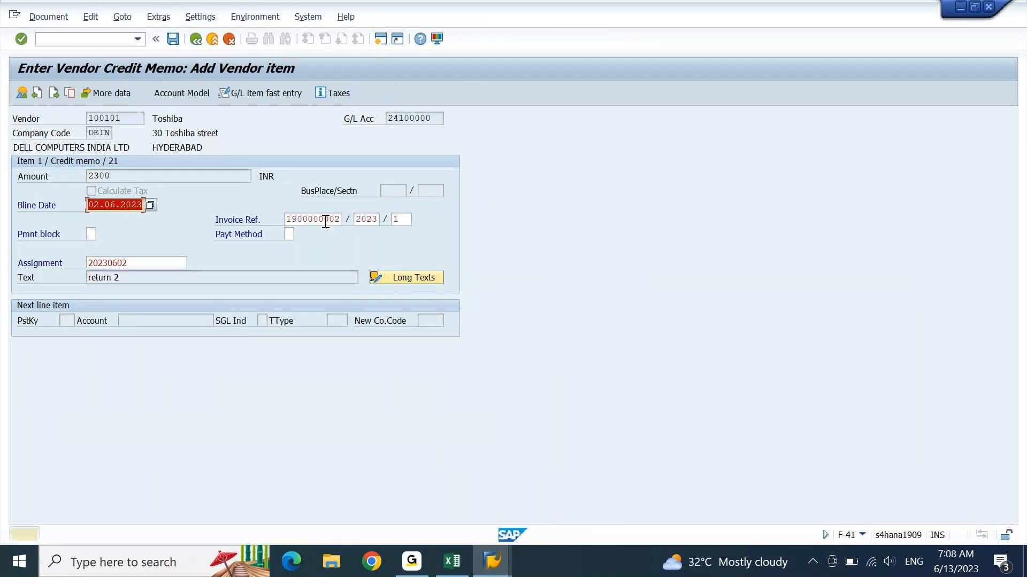
key(Return)
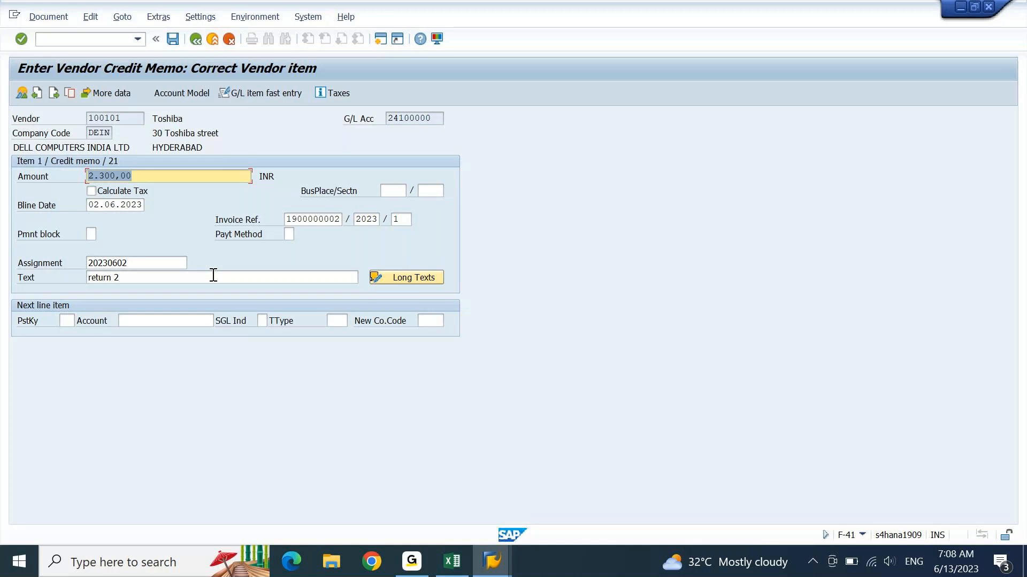
- Check the net of the Purchase 2 and Return 2 amounts in Excel, and return to the credit memo's invoice reference
click(452, 561)
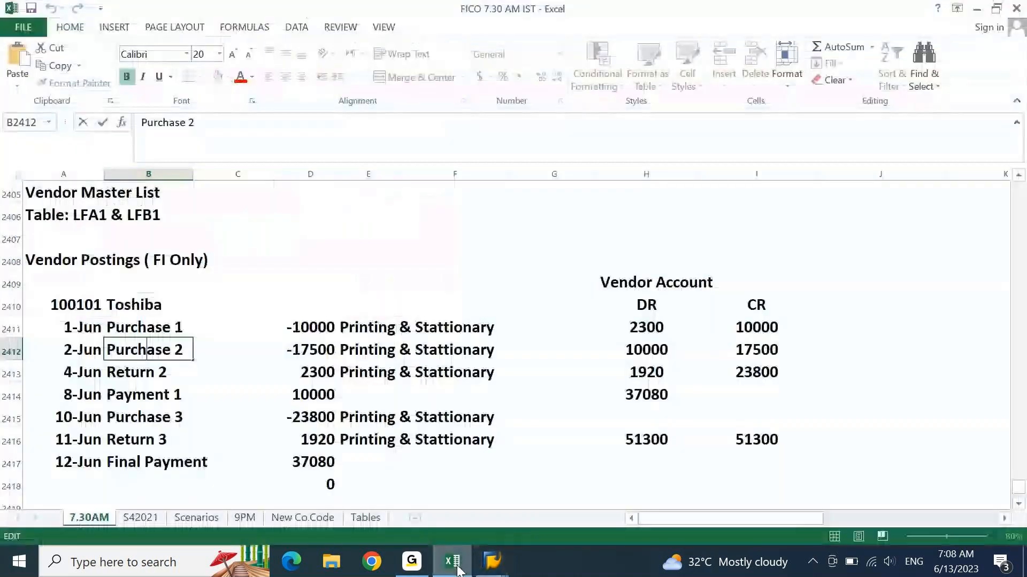
click(325, 357)
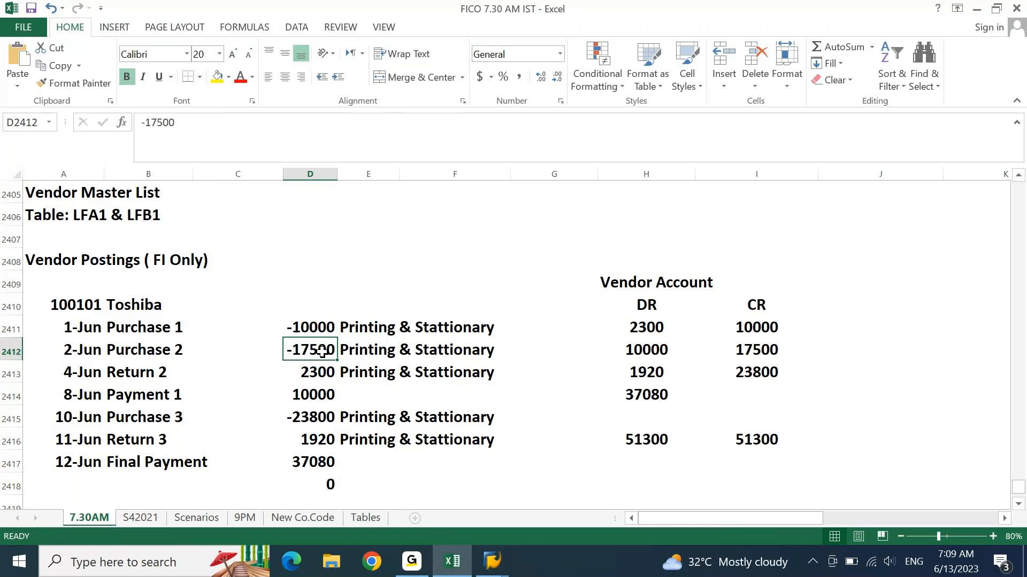
key(shift+Down)
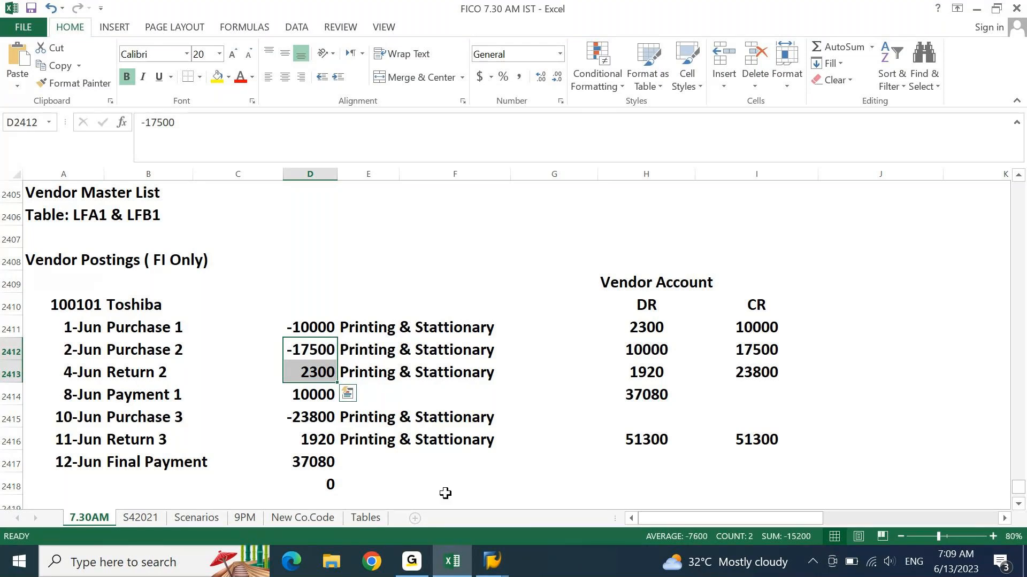
click(463, 563)
click(326, 219)
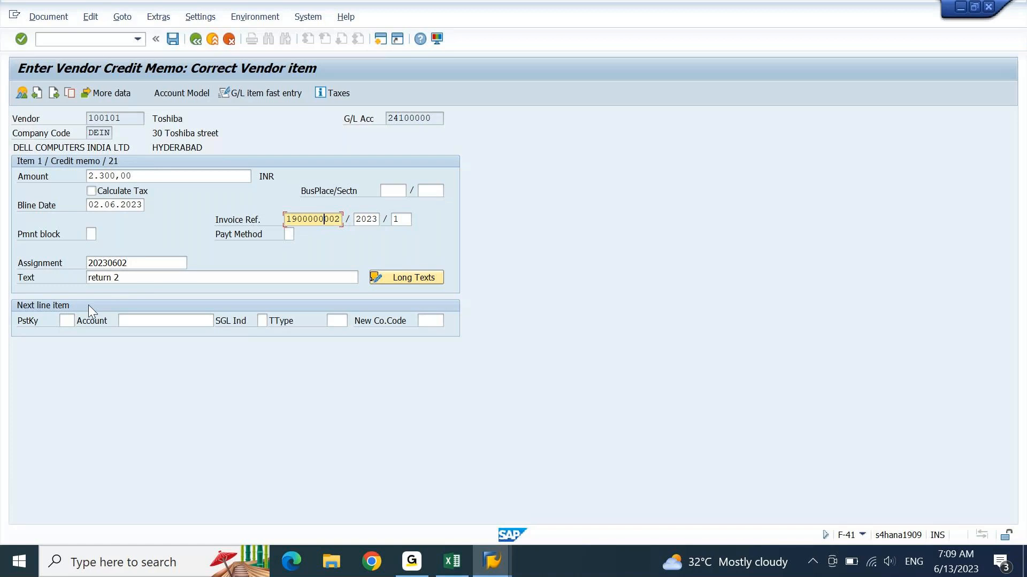
- Add a second line item with posting key 50 for the Printing & Stationary G/L account
click(65, 321)
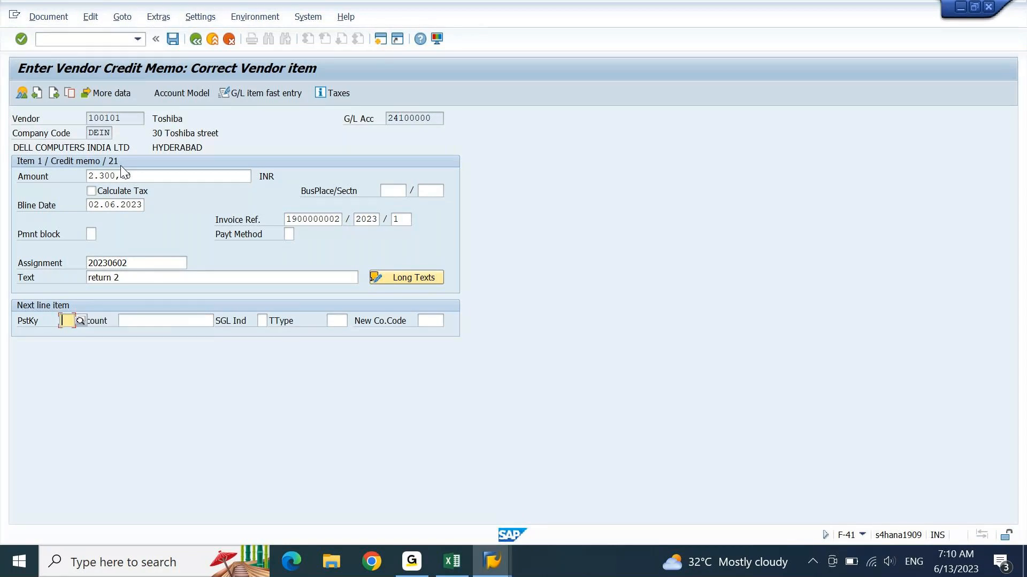
text(50)
key(Tab)
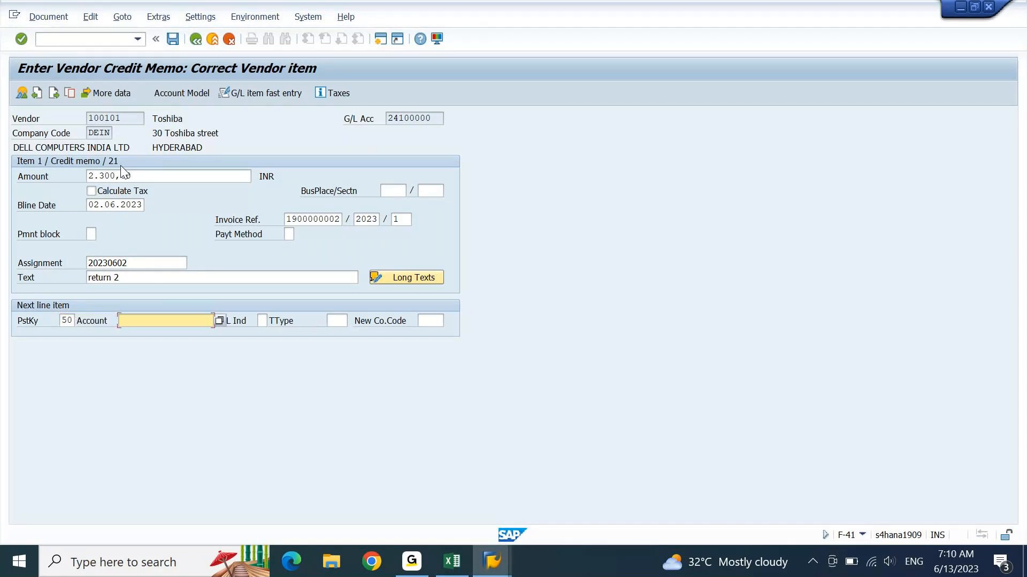
key(Down)
key(Down)
key(Return)
key(Return)
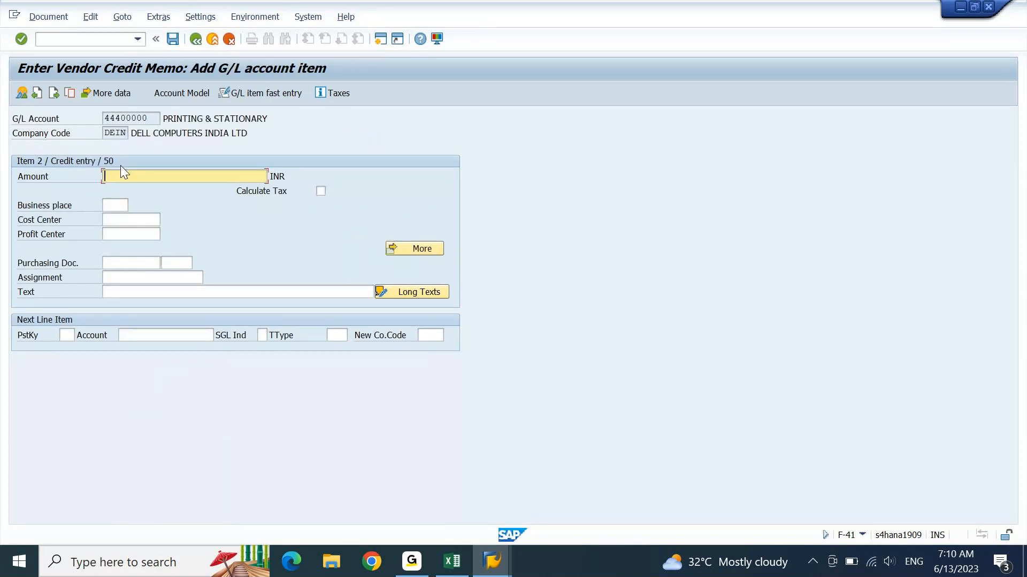
- Fill the G/L item with amount *, text "return 2" and cost center DEIN012001, and submit it
key(Tab)
key(Tab)
key(Tab)
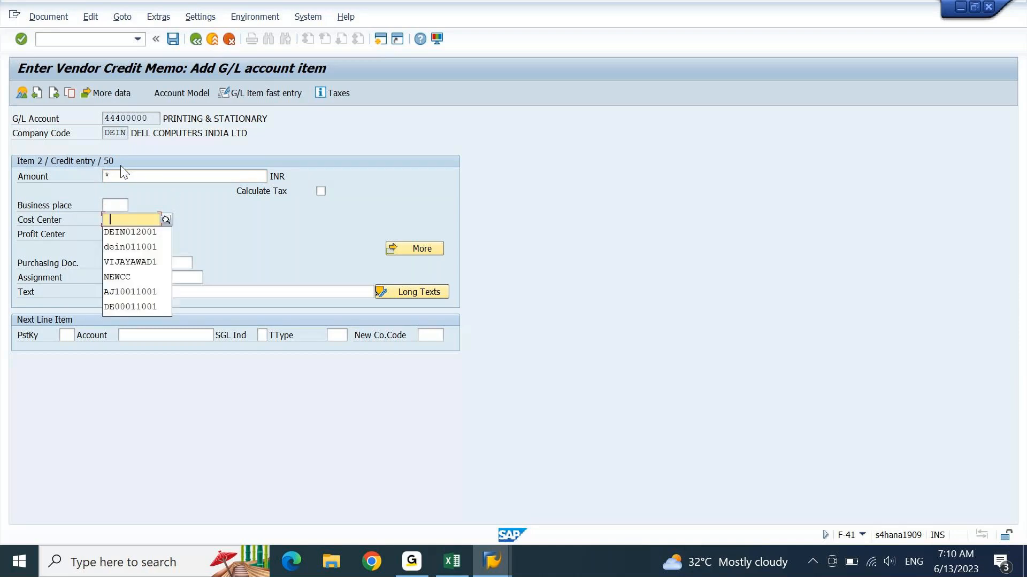
key(Tab)
key(Tab)
key(Tab)
key(Tab)
key(Tab)
key(Down)
key(Return)
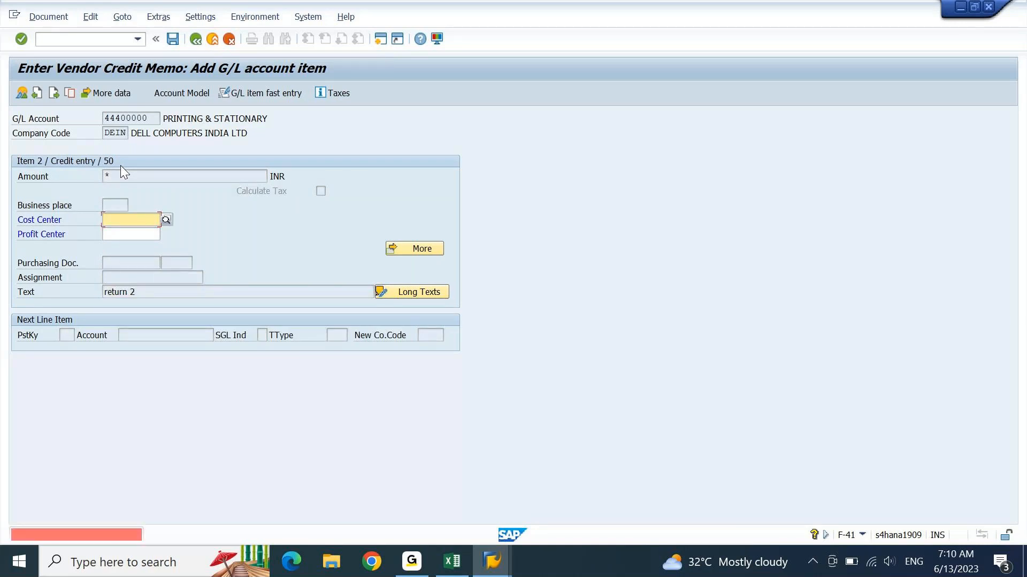
key(Down)
key(Return)
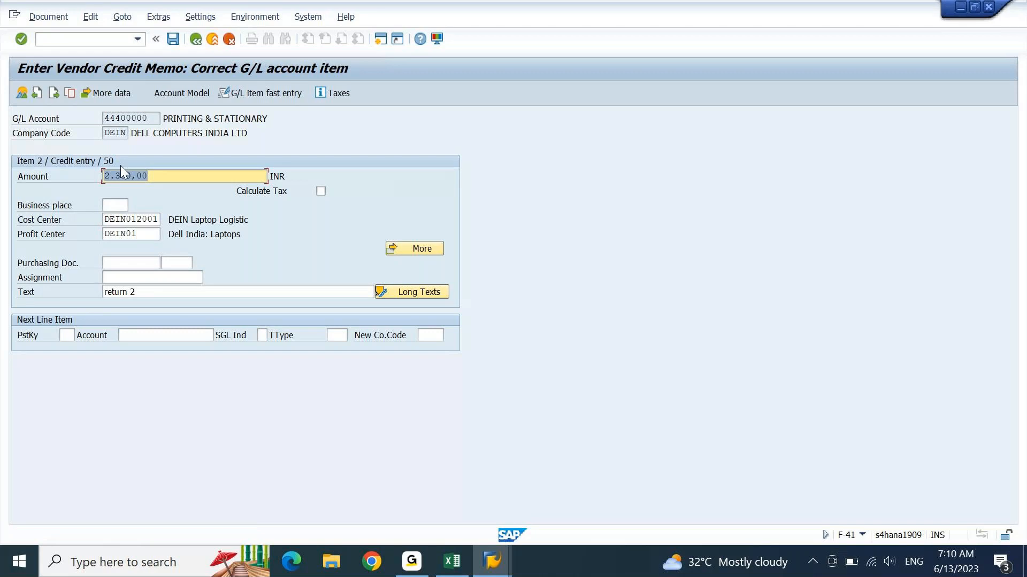
- Simulate the credit memo and its general ledger view, and examine the profit center assignment of both items
click(54, 17)
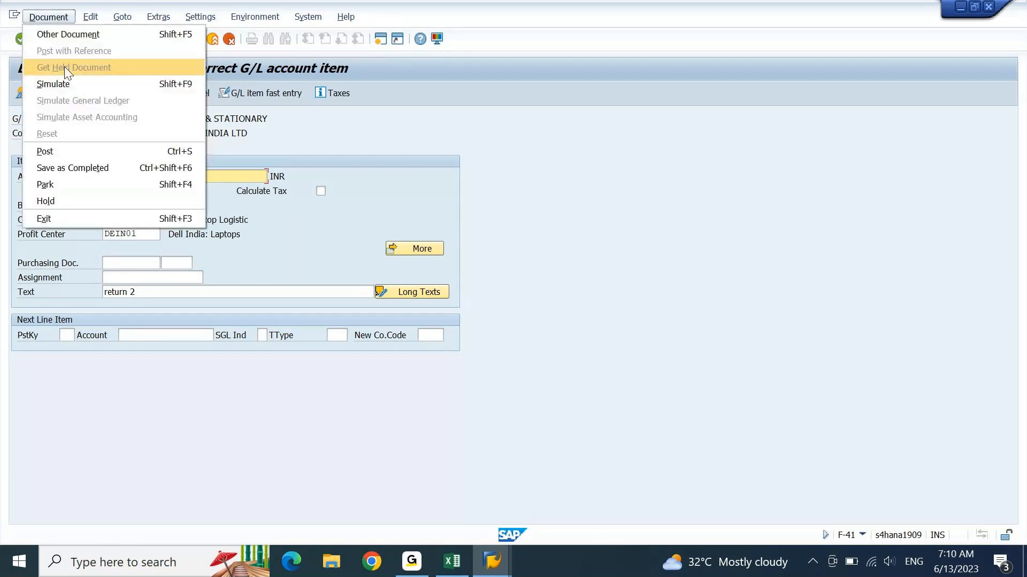
click(64, 79)
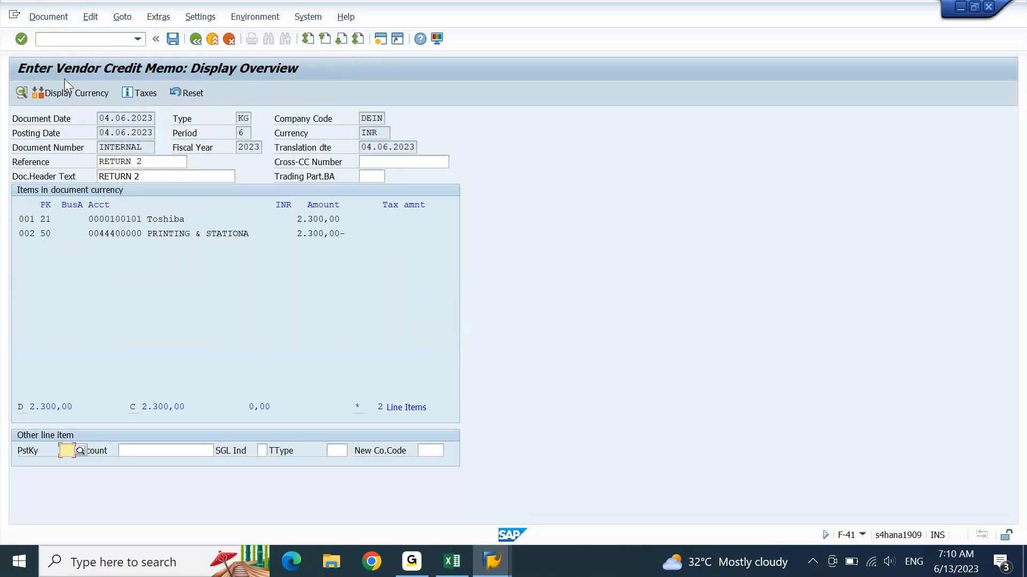
click(53, 18)
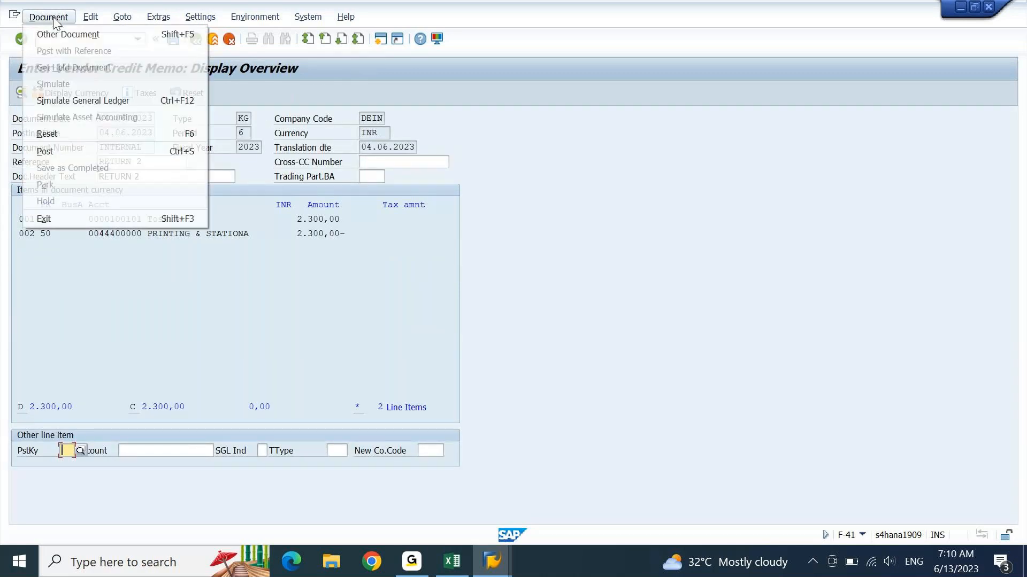
click(58, 99)
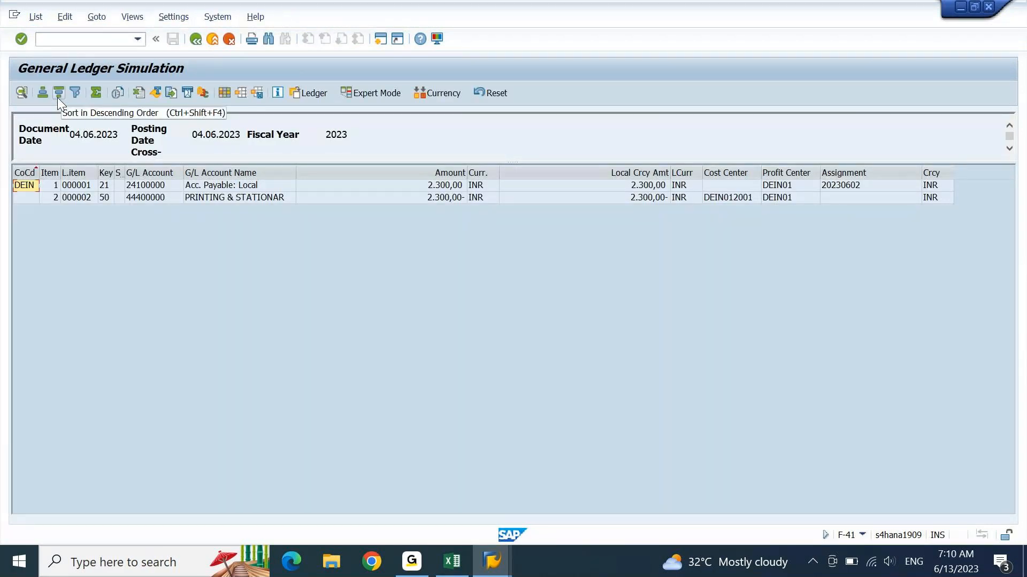
click(782, 174)
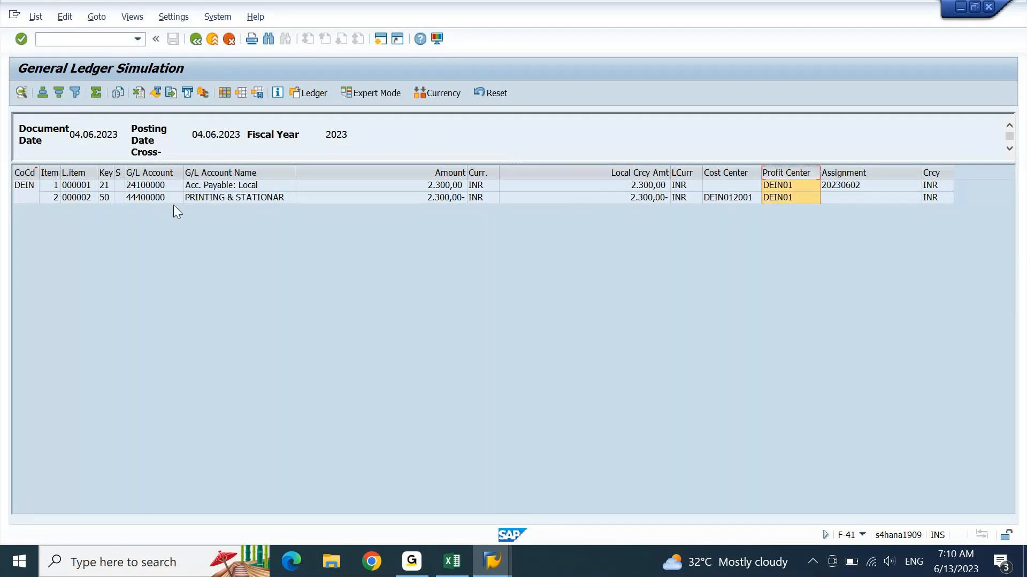
- Review the cost center and profit center of the simulated items, then leave the simulation and post the Return 2 credit memo
click(796, 201)
click(784, 171)
click(730, 195)
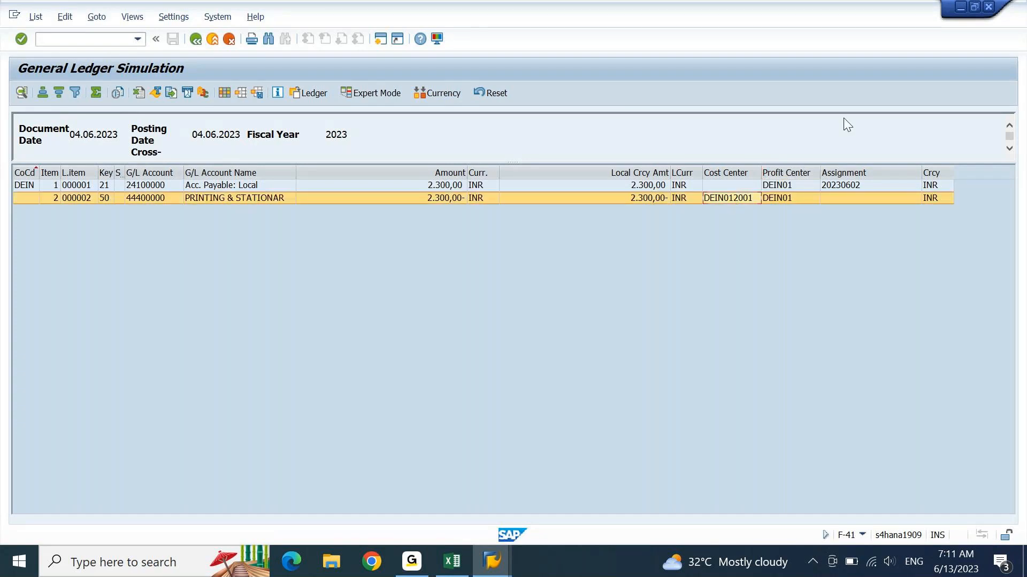
click(794, 175)
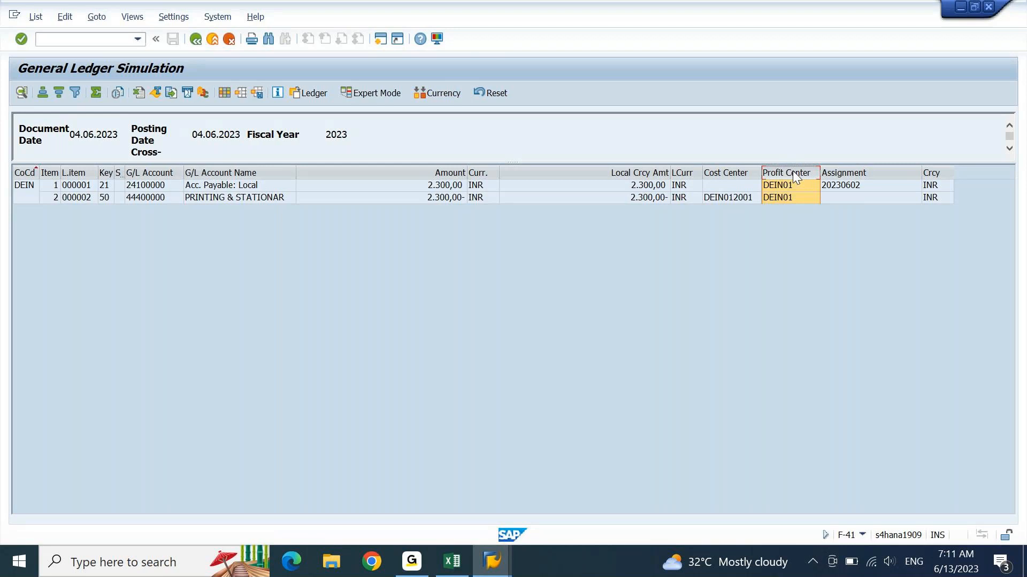
key(F3)
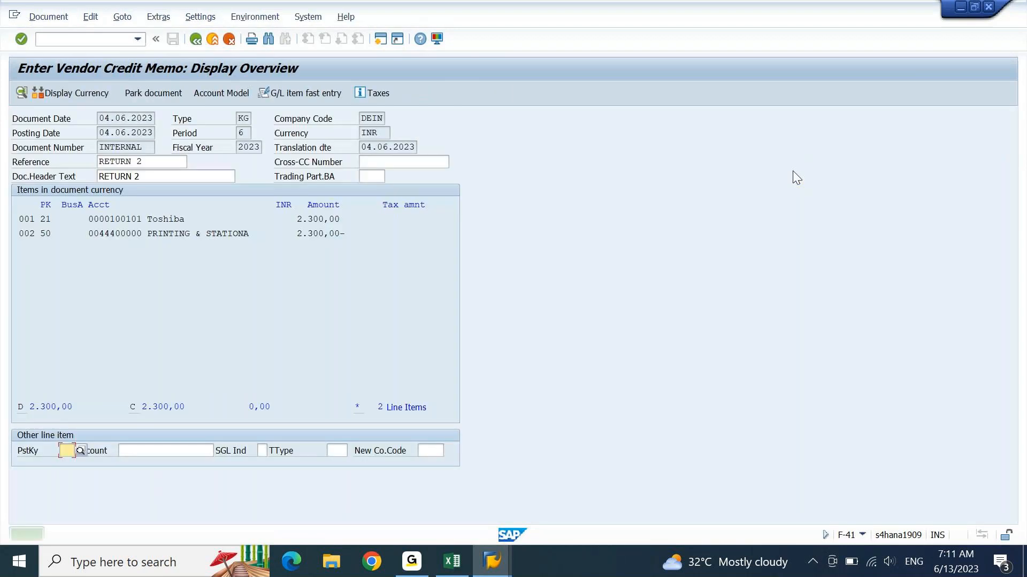
key(ctrl+s)
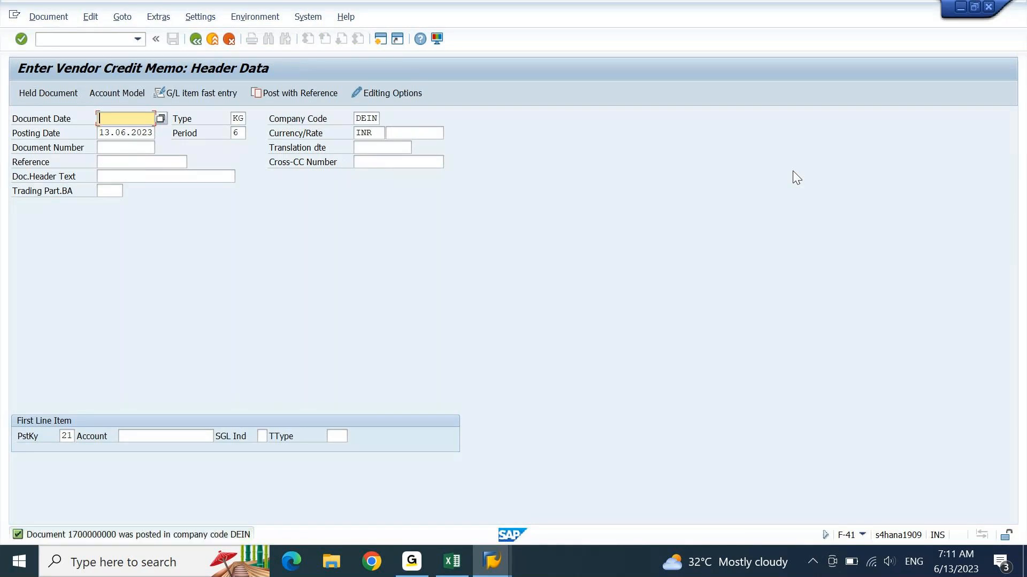
- Switch to the Excel transaction list and check the sum of the Purchase 1, Purchase 2 and Return 2 amounts
click(452, 561)
click(506, 381)
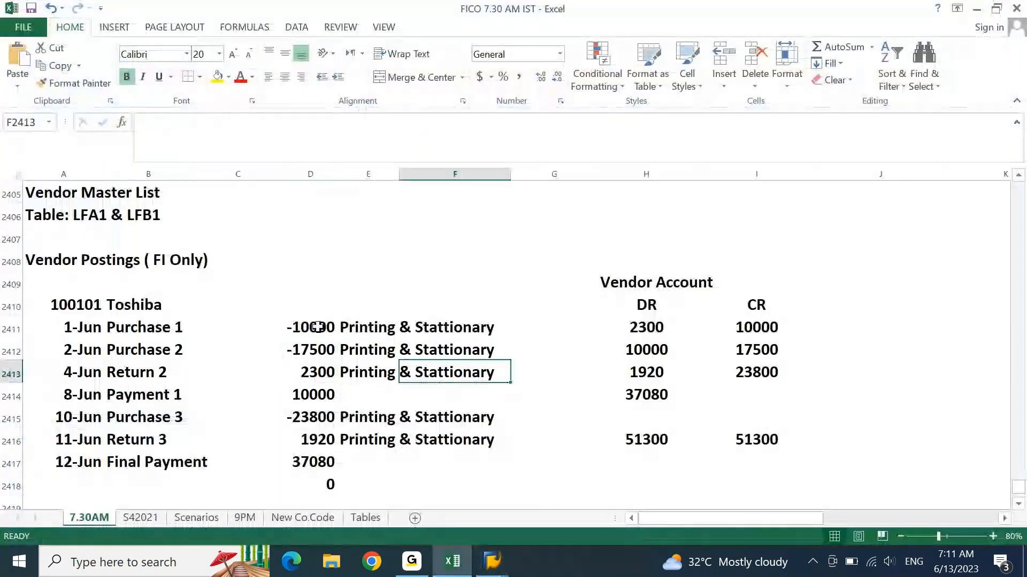
drag(317, 327, 312, 369)
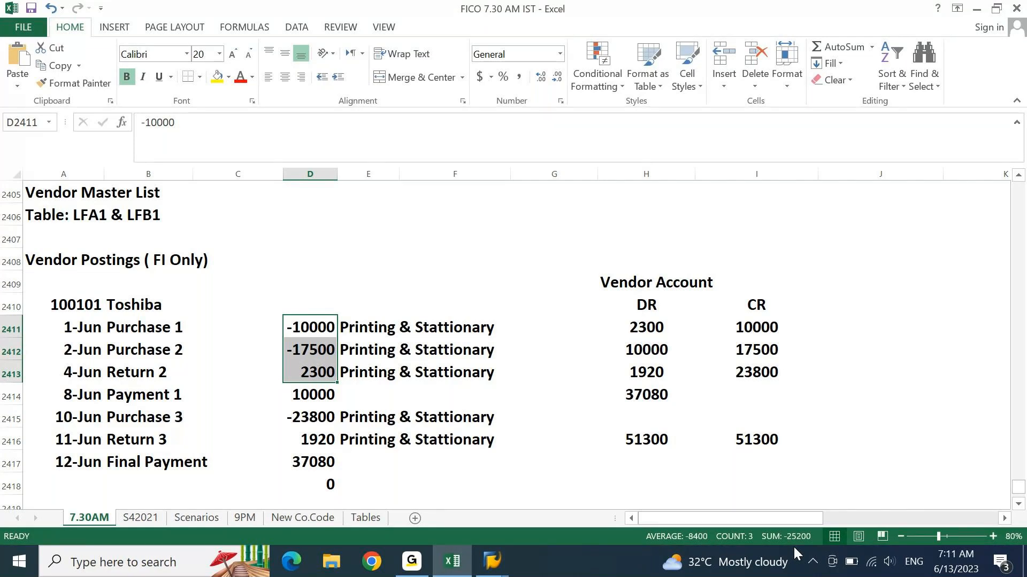
- Switch to SAP's Vendor Line Item Display and refresh Toshiba's line items to include the posted credit memo
click(498, 567)
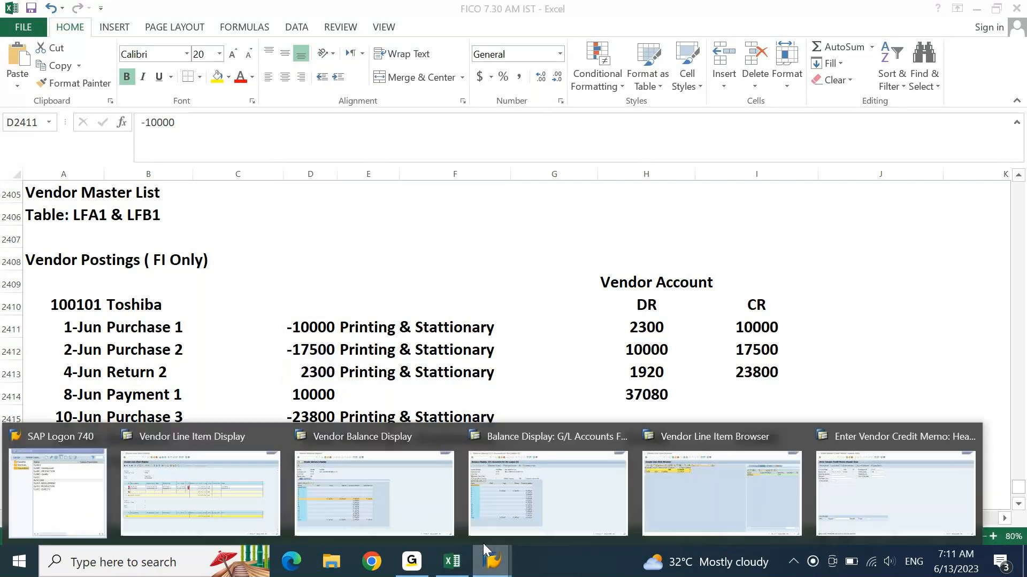
click(238, 489)
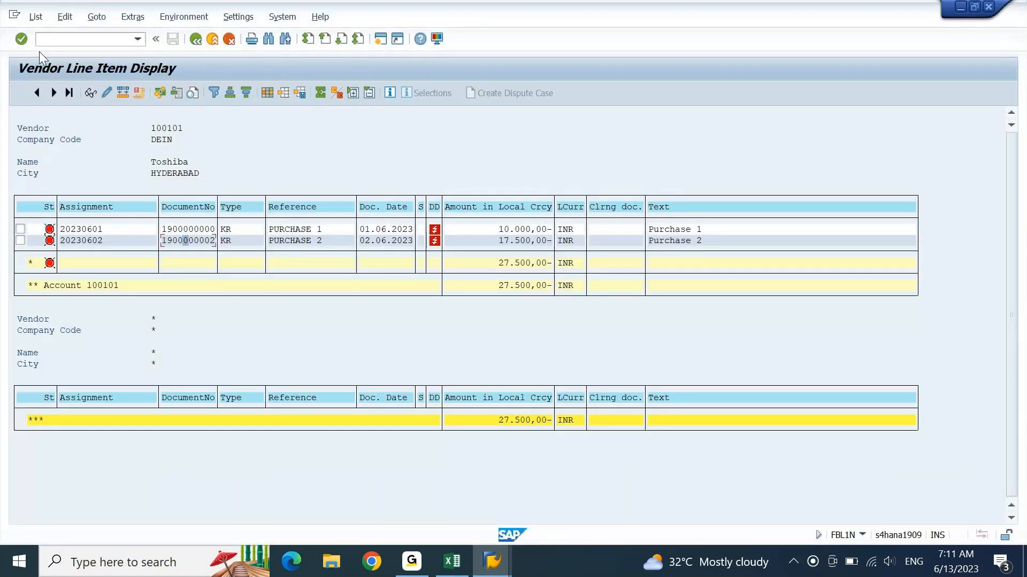
click(38, 25)
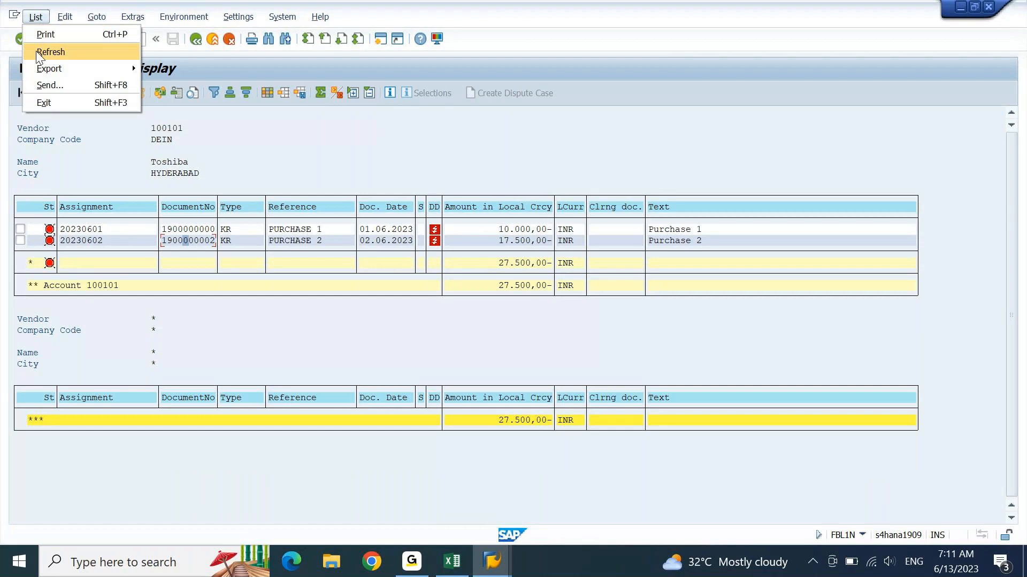
click(37, 51)
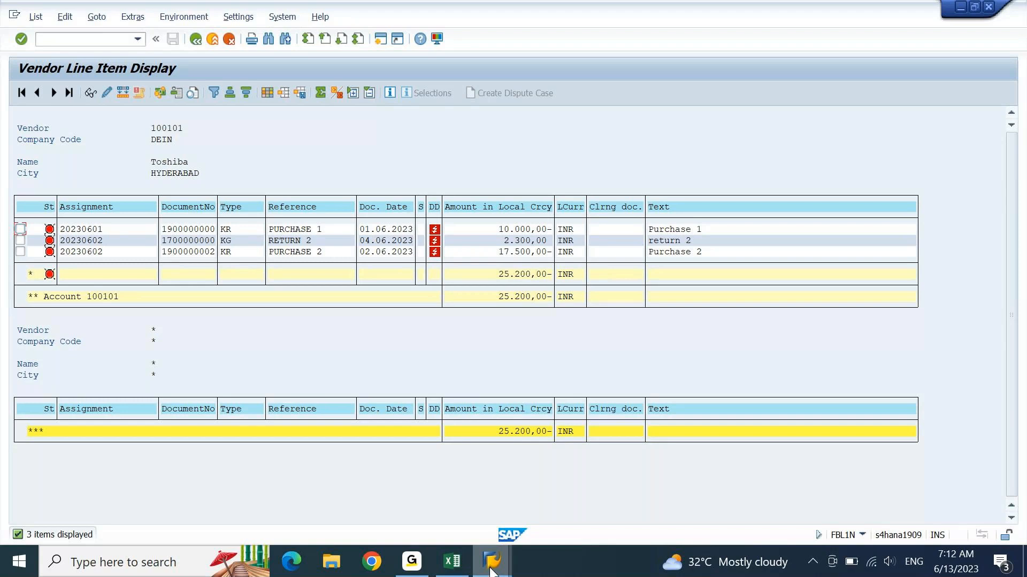
- Rerun the Vendor Balance Display for Toshiba in company code DEIN, fiscal year 2023, and check the period 6 cumulative balance
mouse_move(492, 572)
click(404, 504)
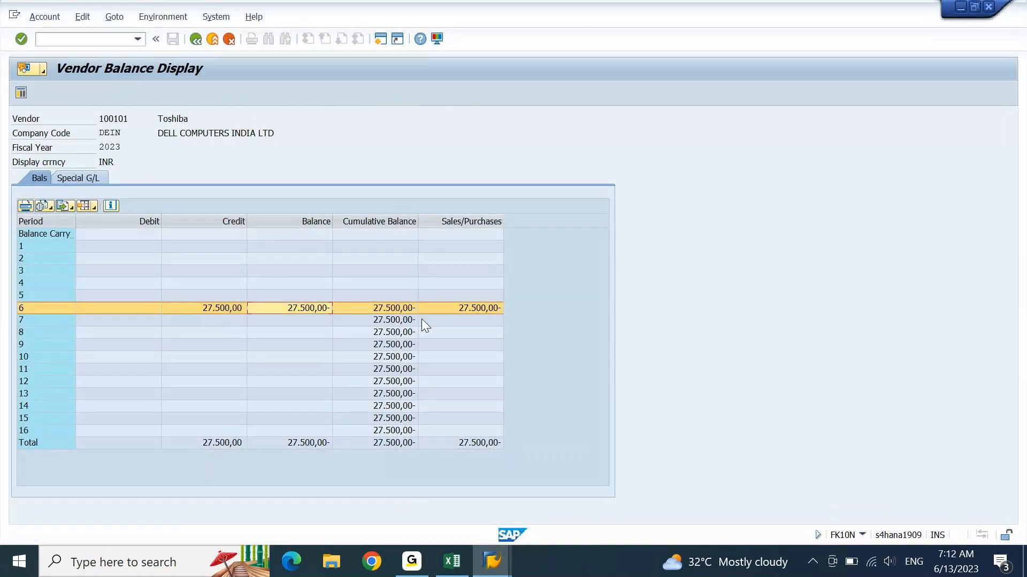
key(F3)
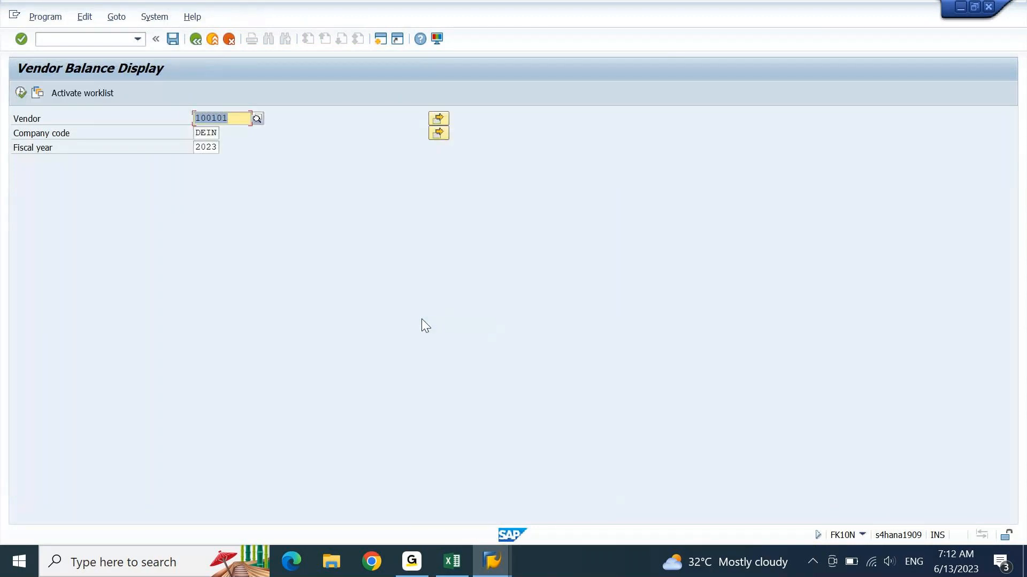
key(F8)
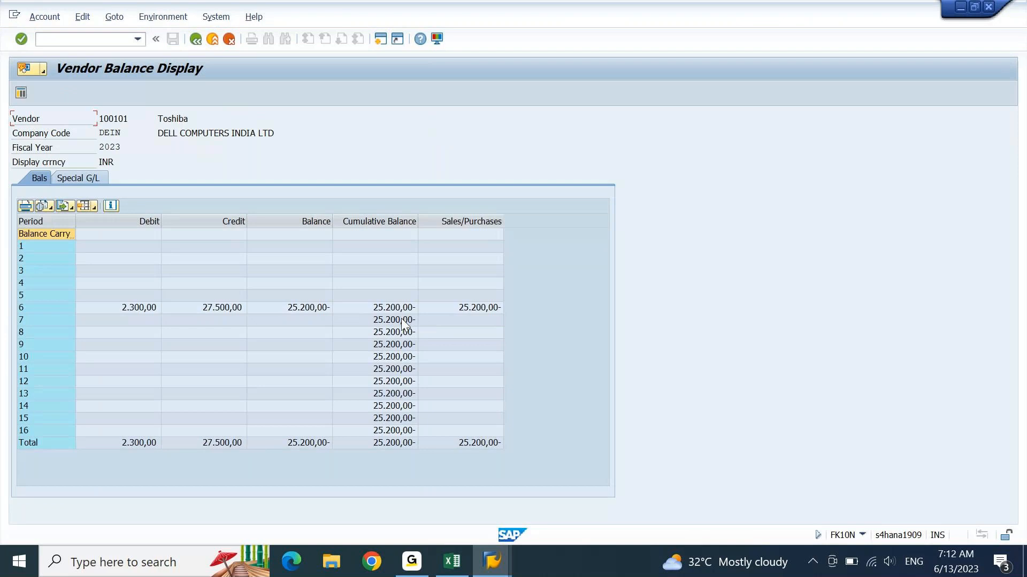
click(392, 312)
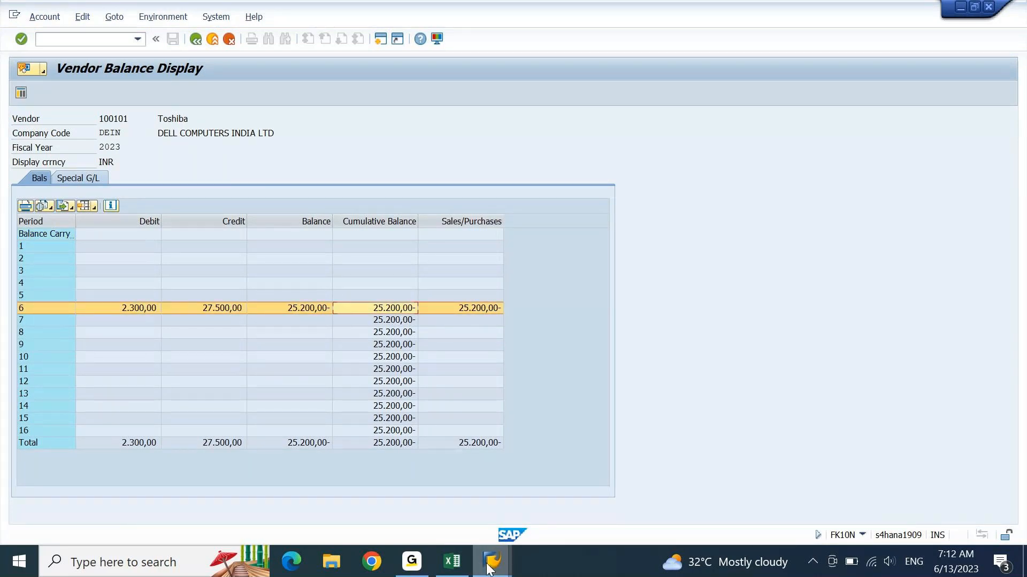
- Bring up the G/L balance display for the Acc. Payable: Local account
mouse_move(487, 568)
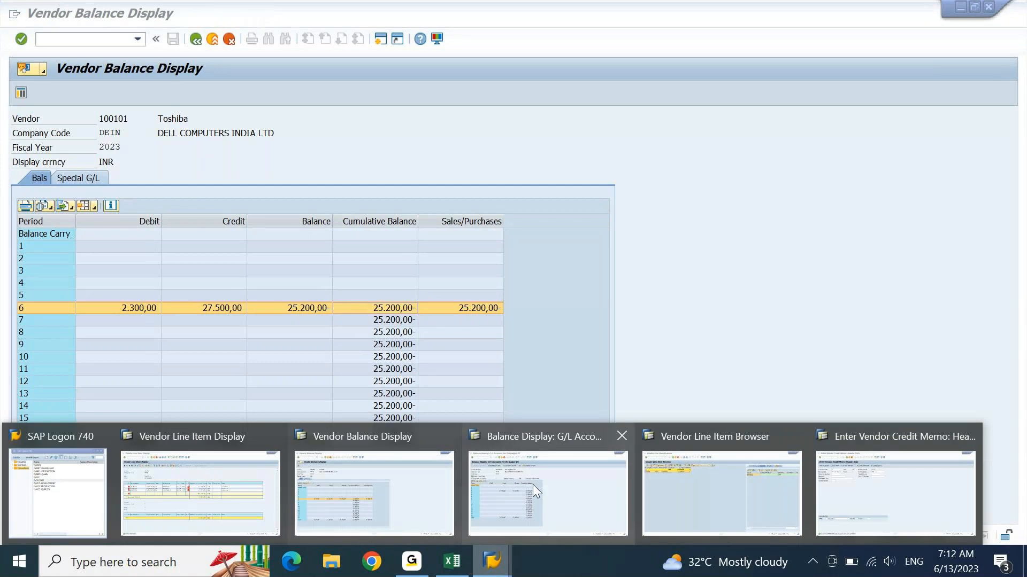
click(533, 484)
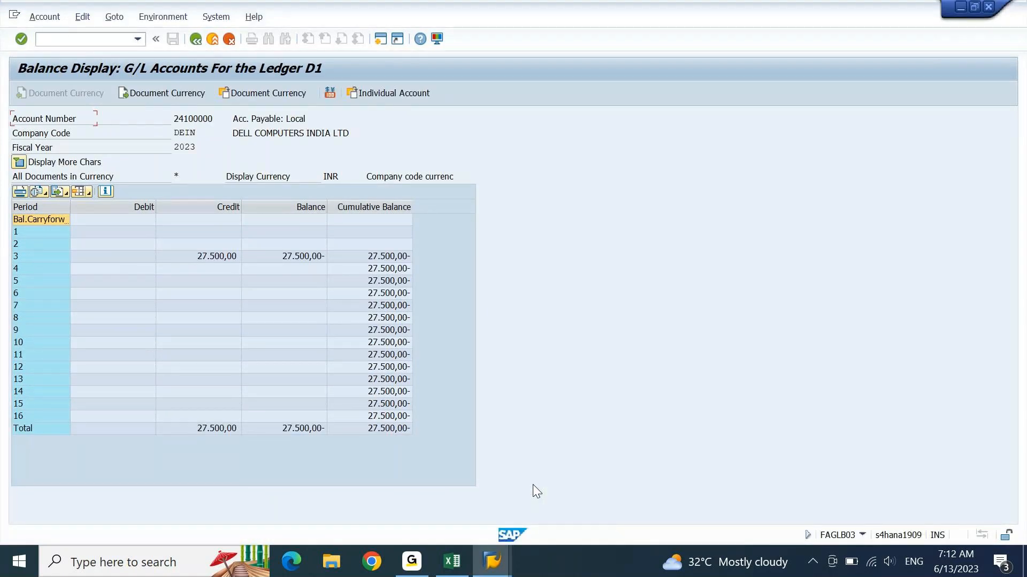
- Rerun the G/L account balance display for the local accounts payable account, company code DEIN, fiscal year 2023
click(53, 18)
click(413, 141)
key(F3)
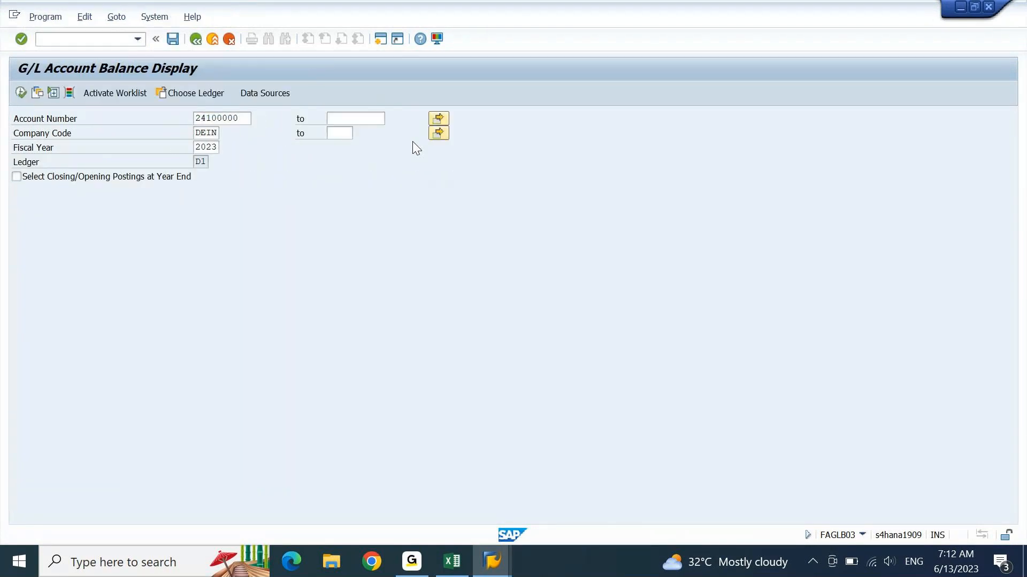
key(F8)
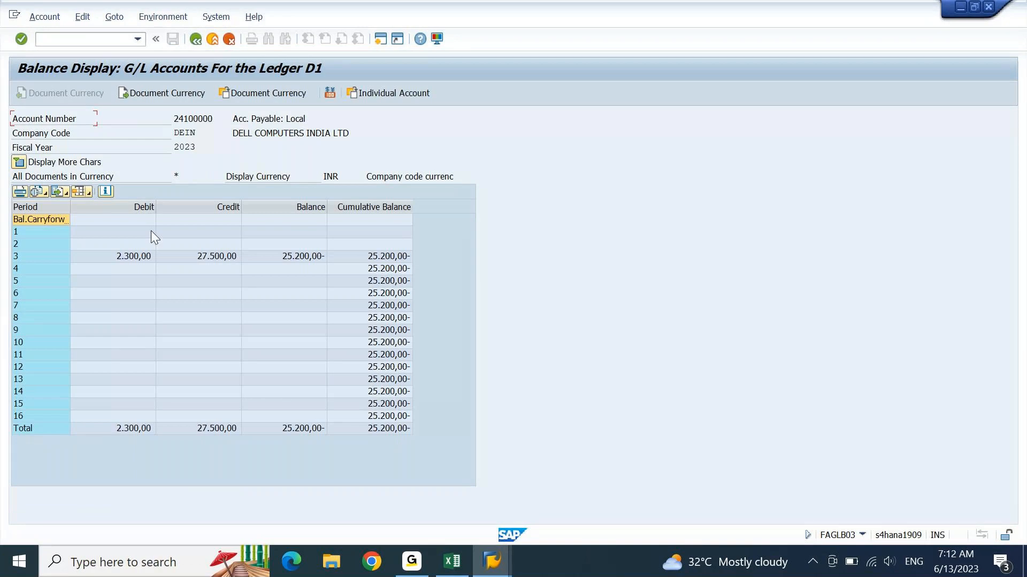
- Switch to the Vendor Line Item Browser session and refresh the list to check the vendor's value and row count
click(507, 561)
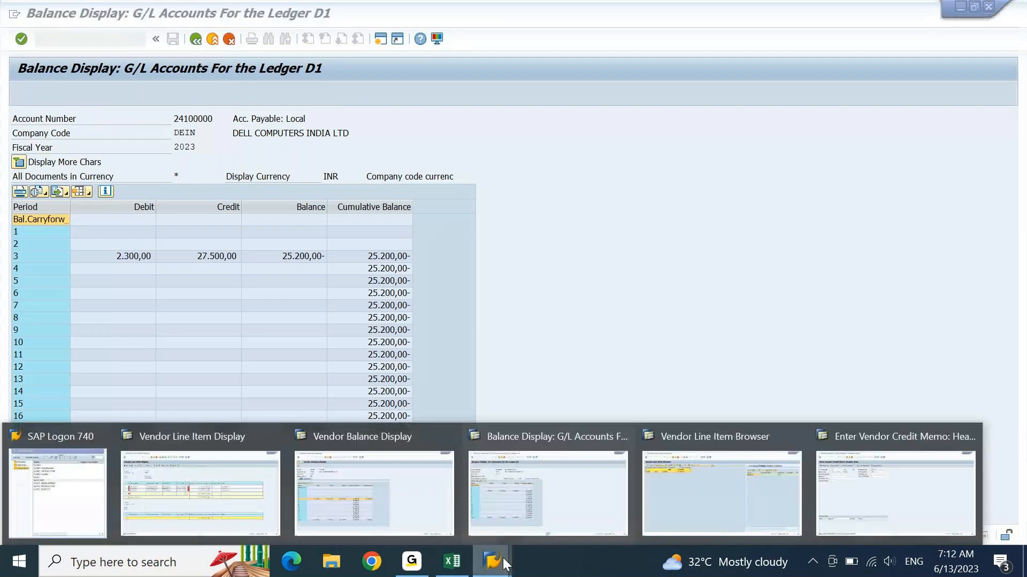
click(712, 493)
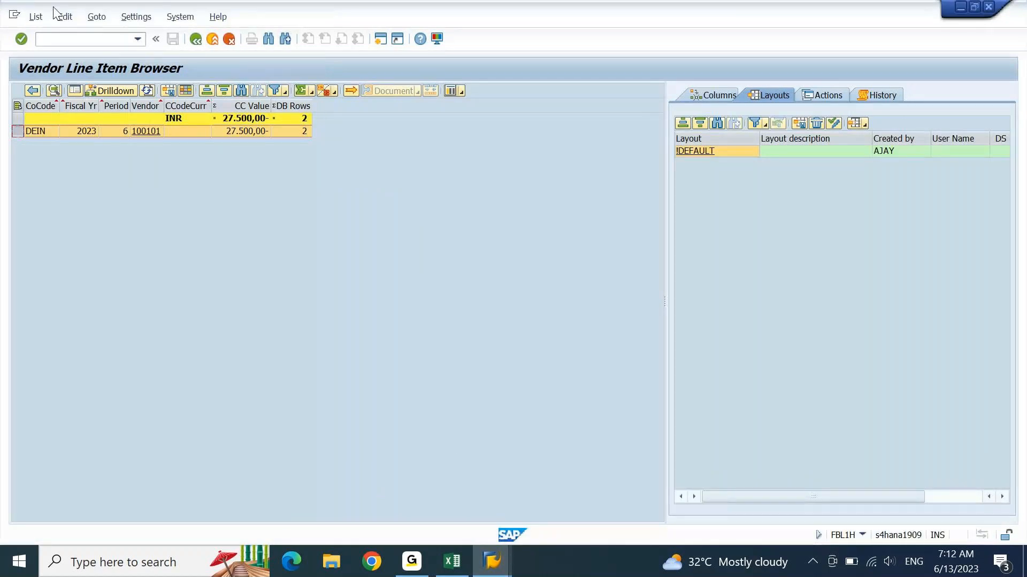
click(35, 16)
click(45, 51)
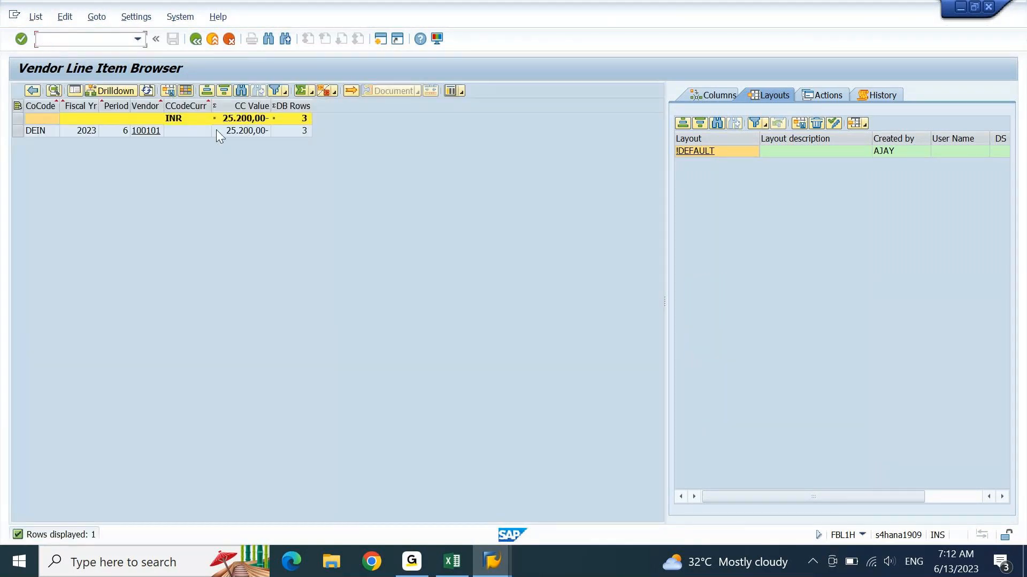
click(304, 136)
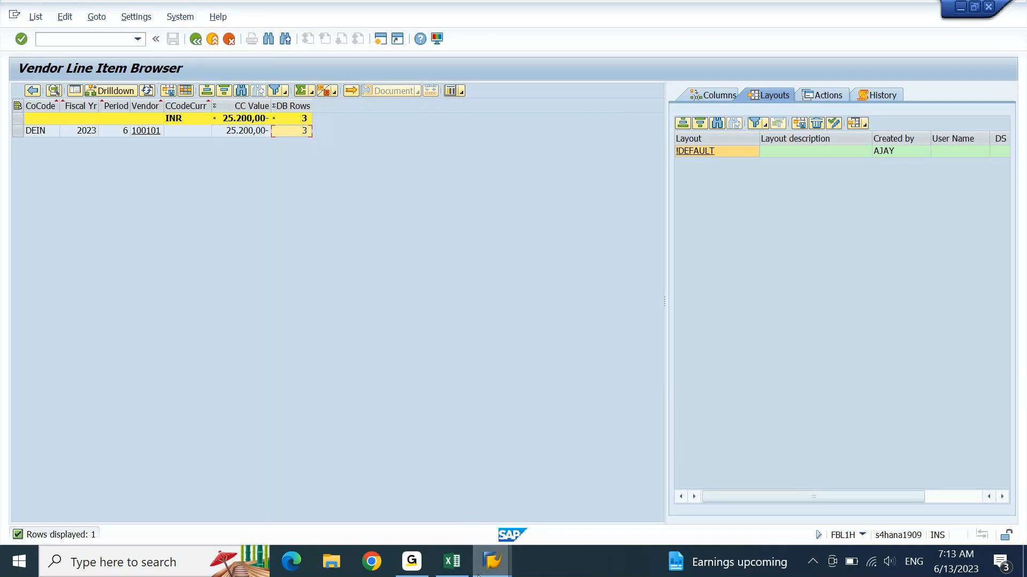
- In the Excel posting list, fill the 8-Jun Payment 1 and 12-Jun Final Payment rows (columns A to F) yellow
click(452, 561)
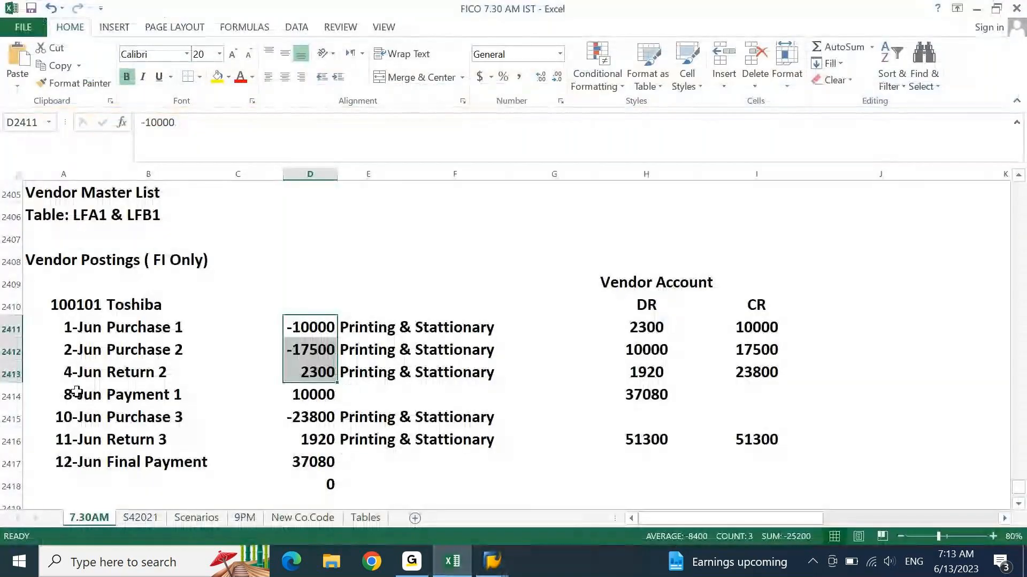
drag(76, 394, 403, 393)
click(221, 78)
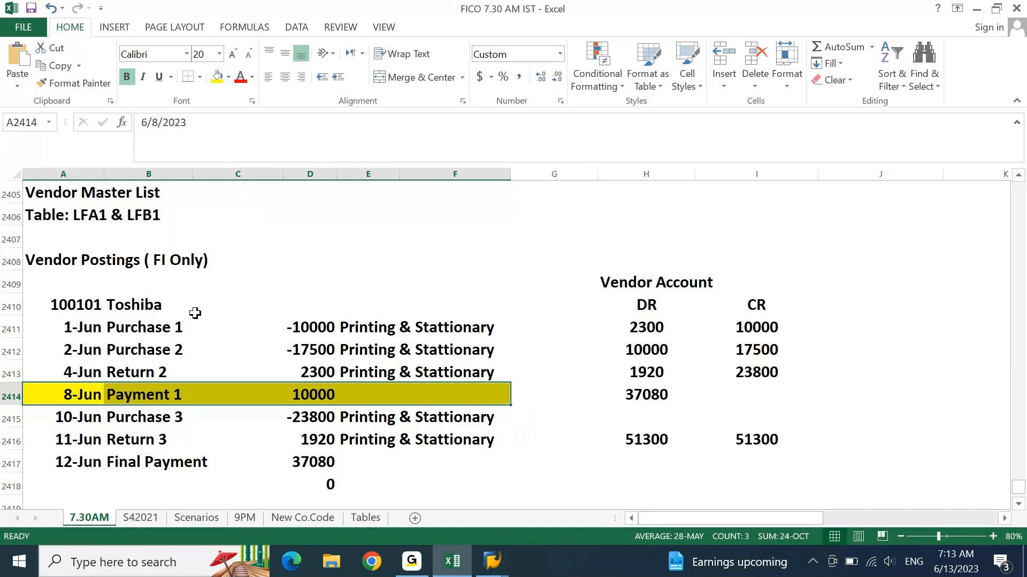
drag(64, 463, 437, 475)
click(217, 83)
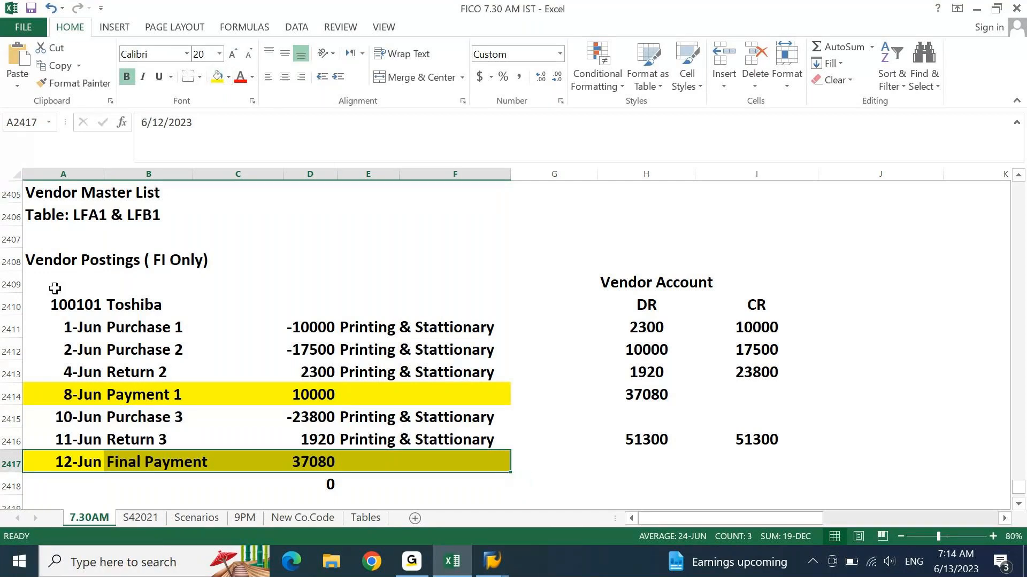
- Mark Purchase 3 in the sheet, then switch to the SAP vendor credit memo session, leave it and start transaction FB60
click(160, 417)
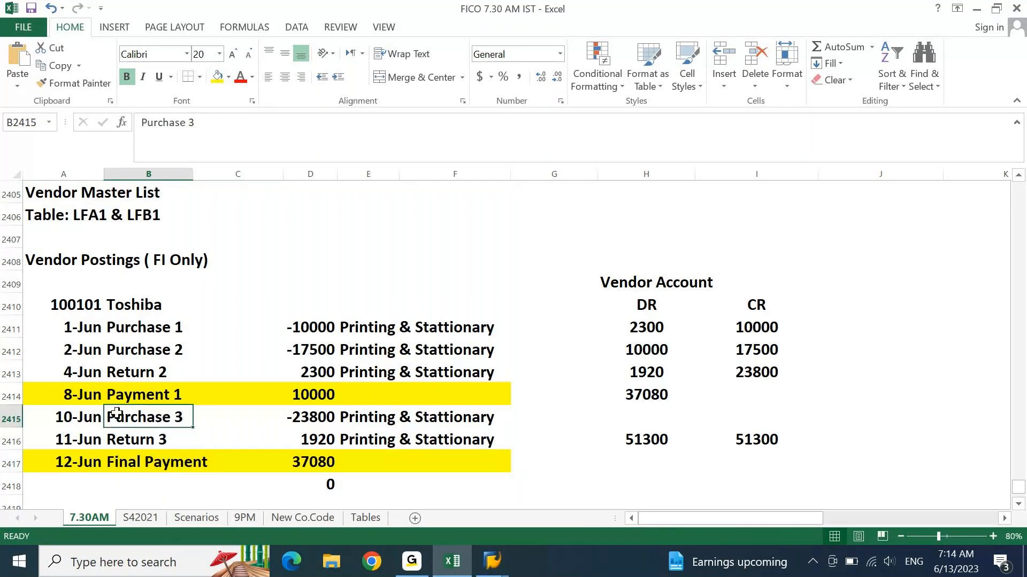
click(492, 562)
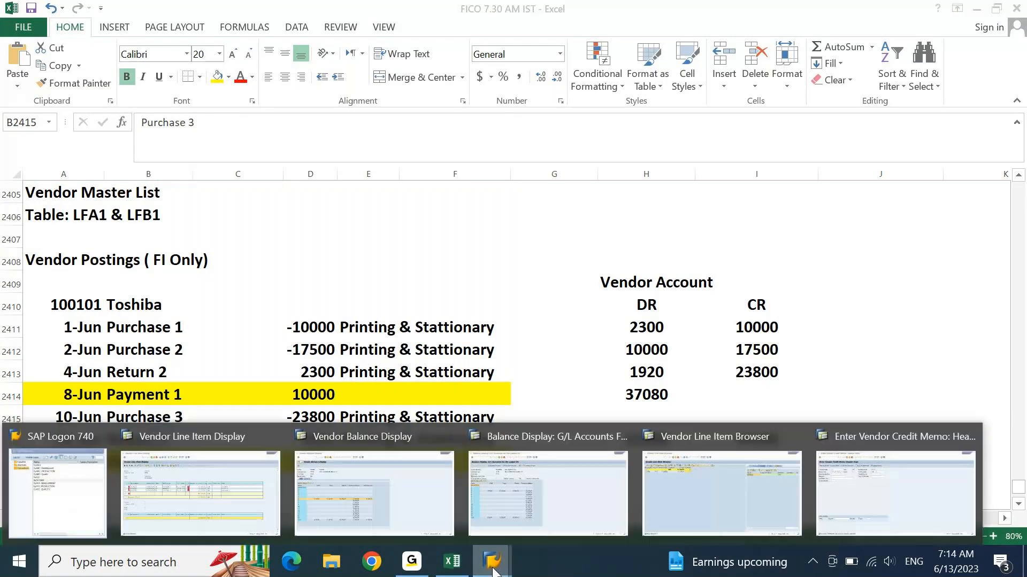
click(874, 487)
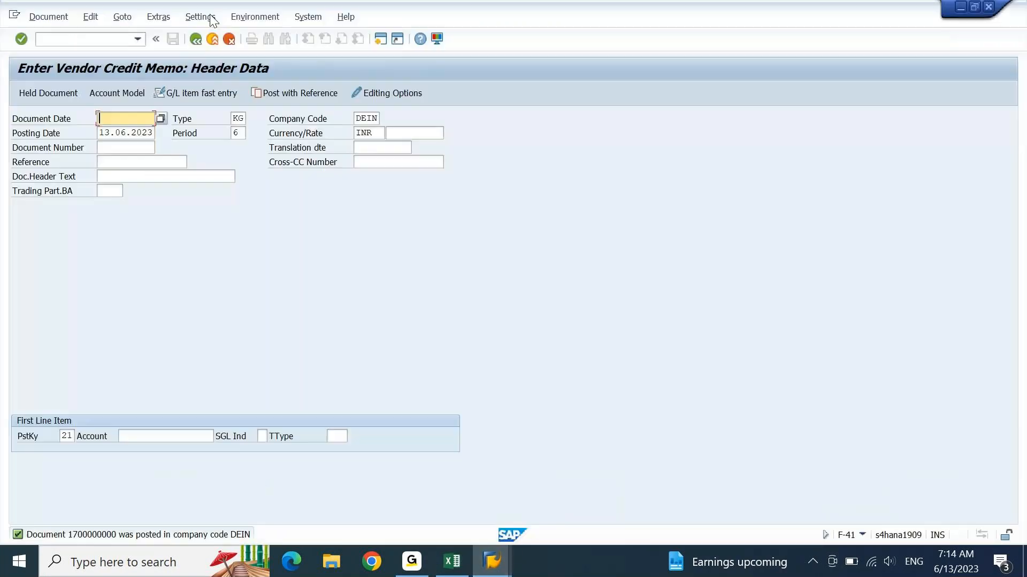
text(/n)
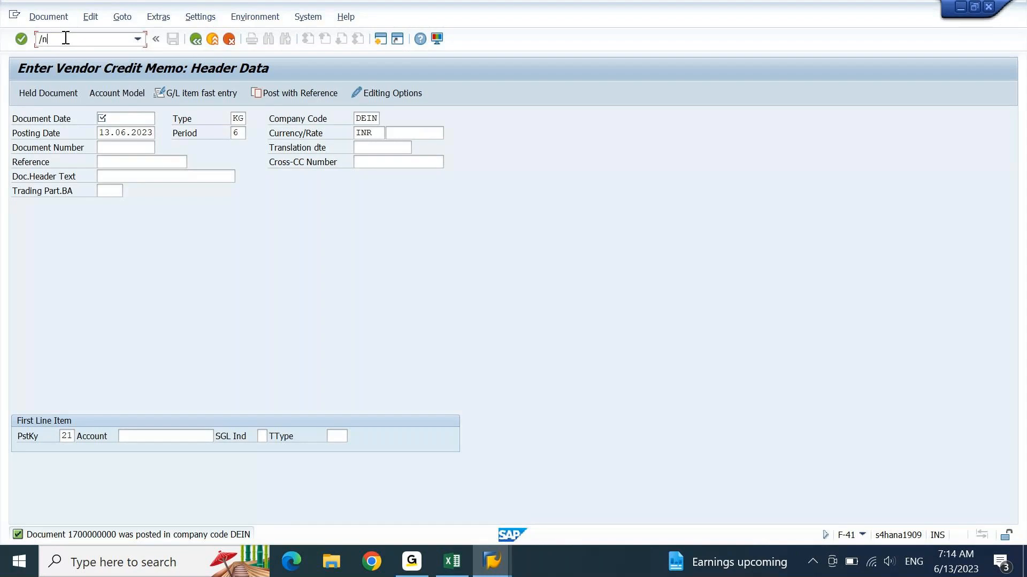
key(Return)
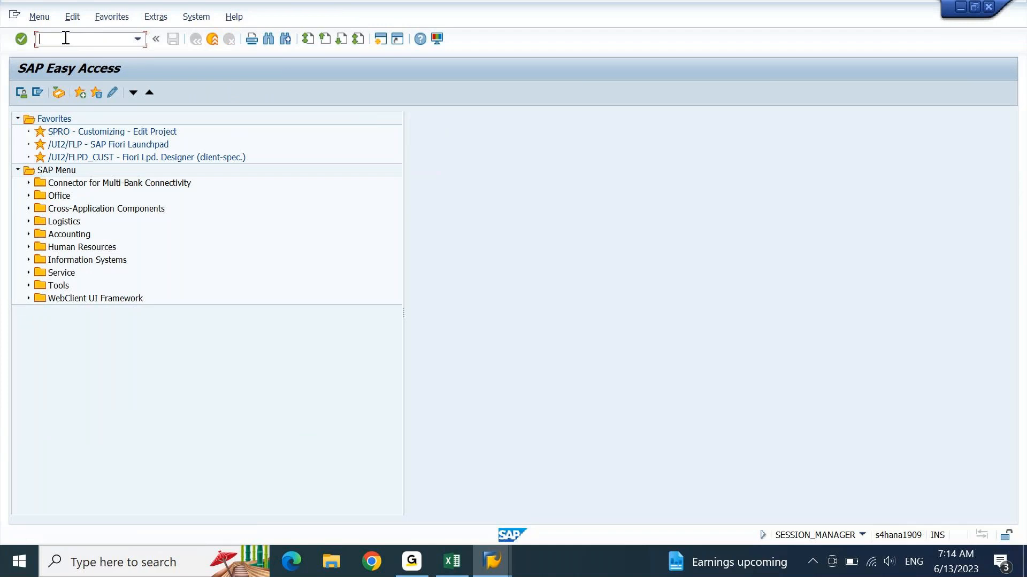
text(FB60)
key(Return)
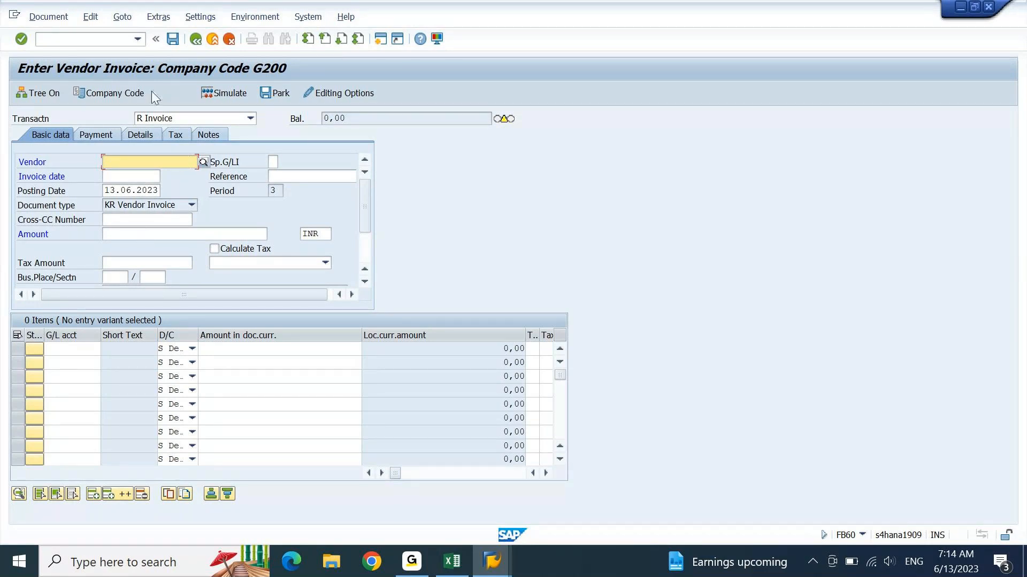
- Set the company code for the vendor invoice to DEIN
click(109, 93)
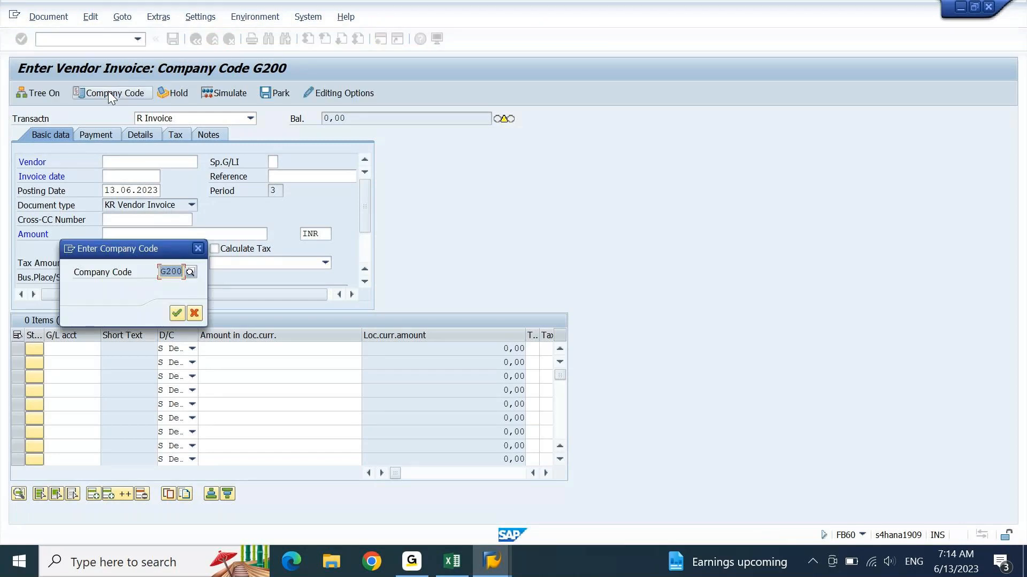
text(DEIN)
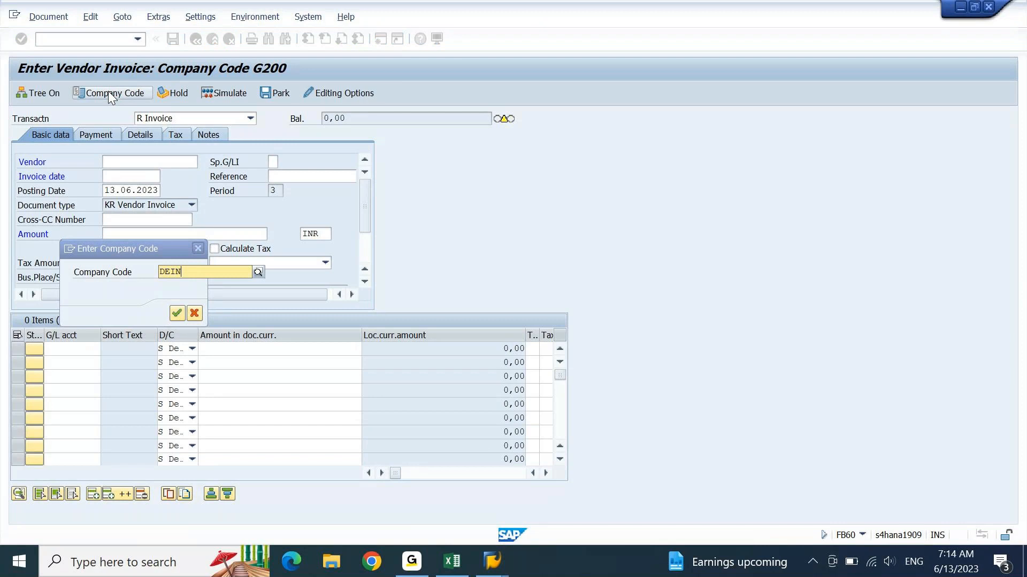
key(Return)
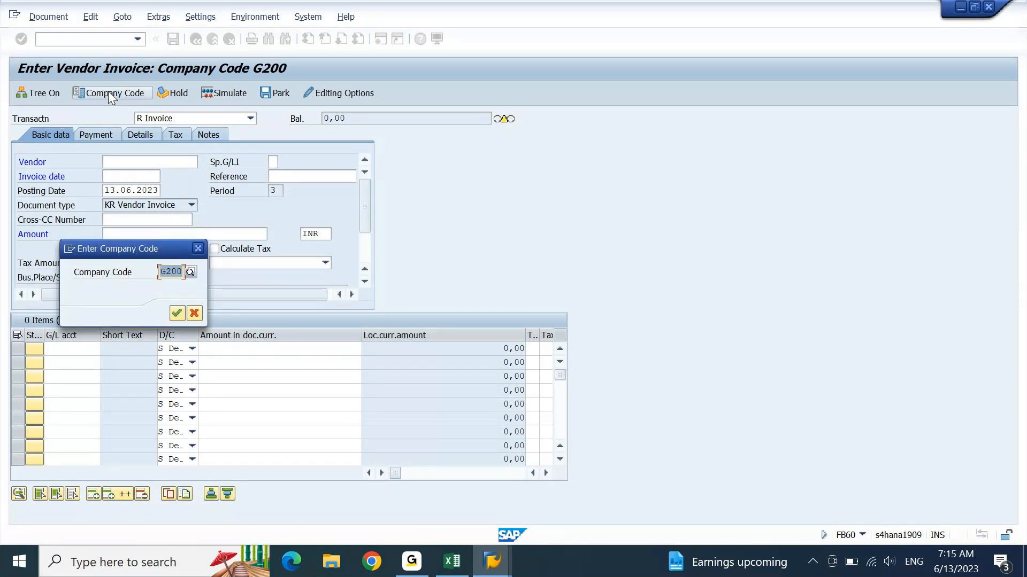
text(DEI)
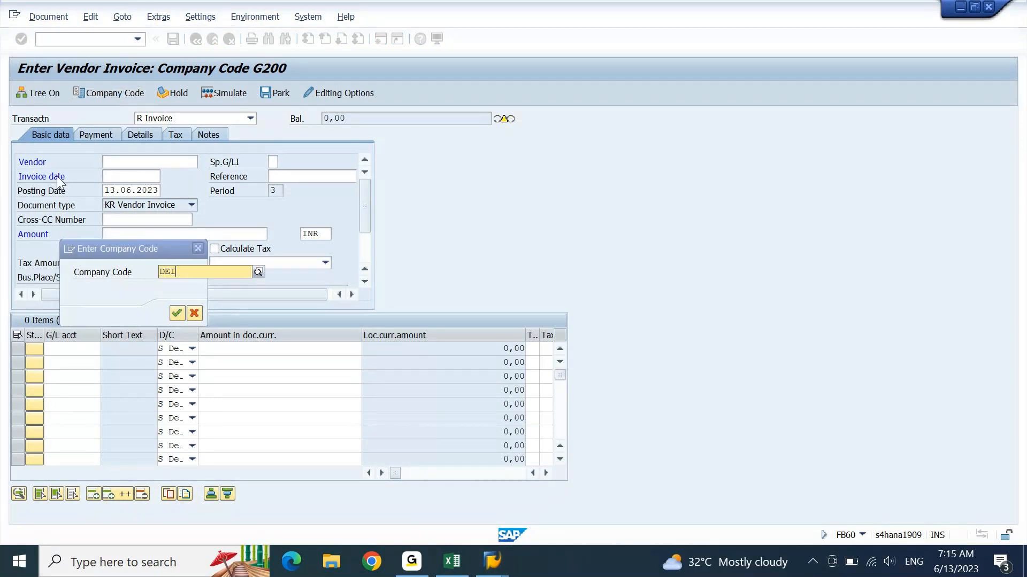
text(N)
click(178, 300)
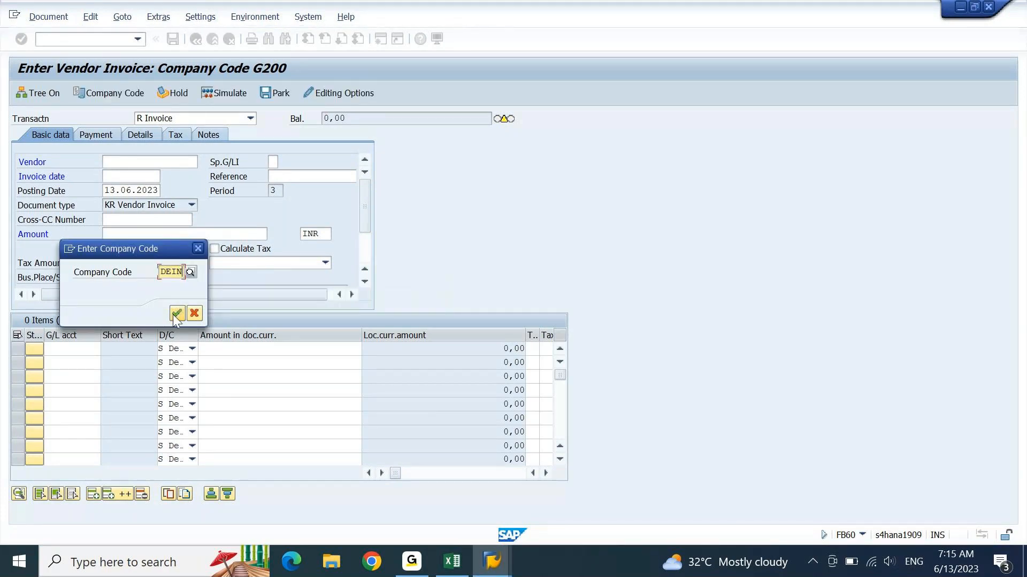
click(173, 314)
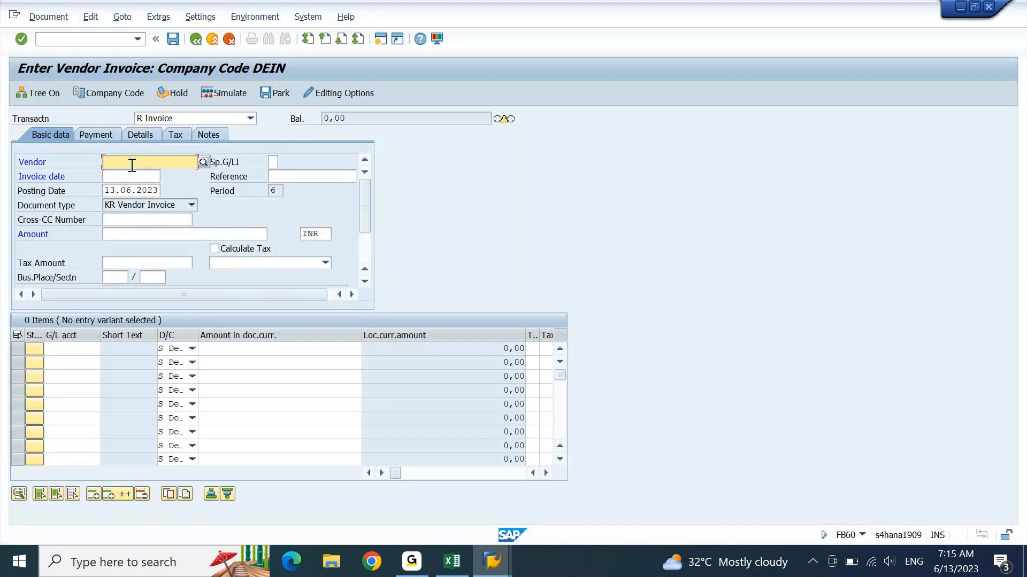
- Enter Toshiba's vendor number in the basic data of the vendor invoice
key(alt+Tab)
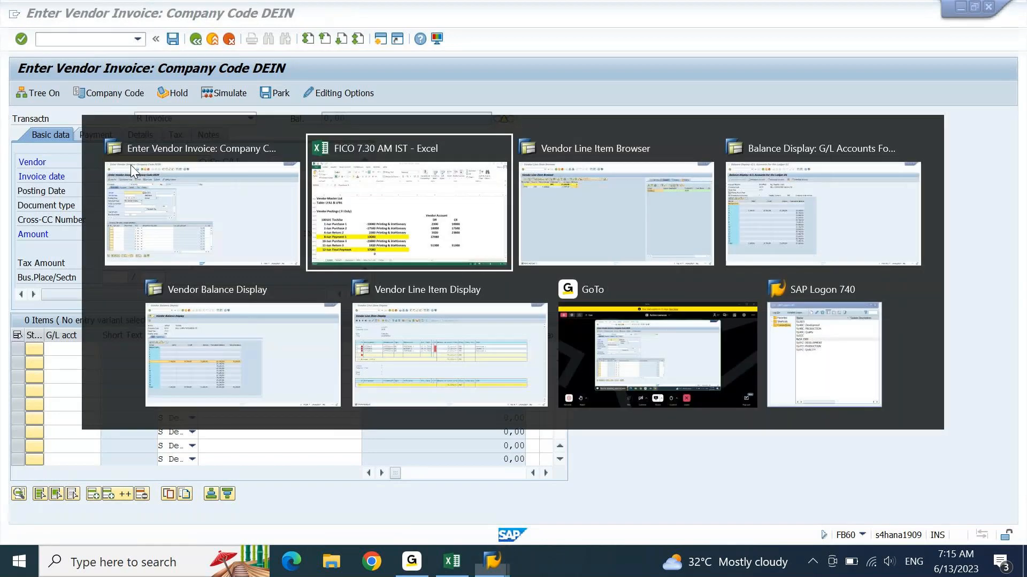
key(alt+Tab)
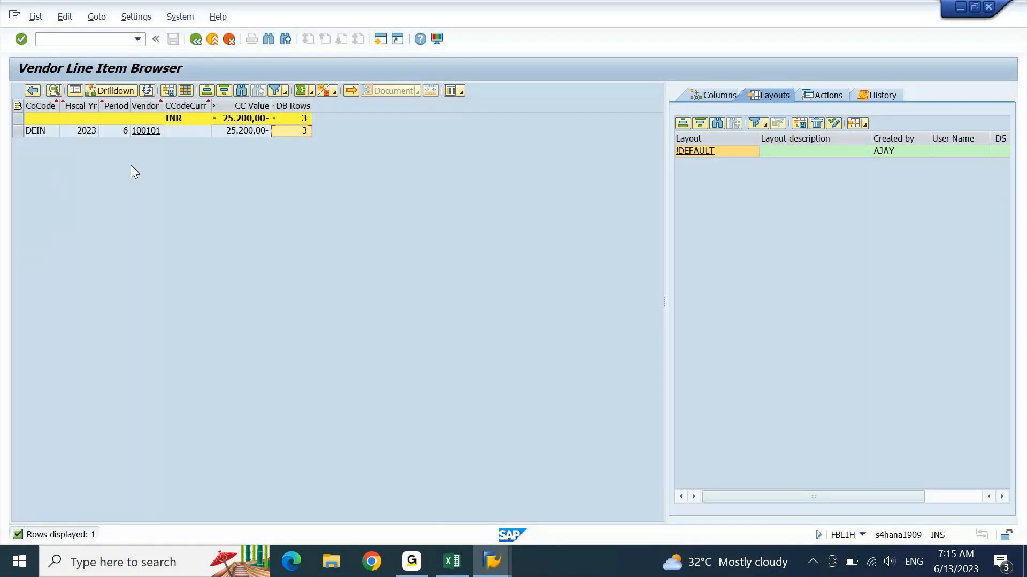
key(alt+Tab)
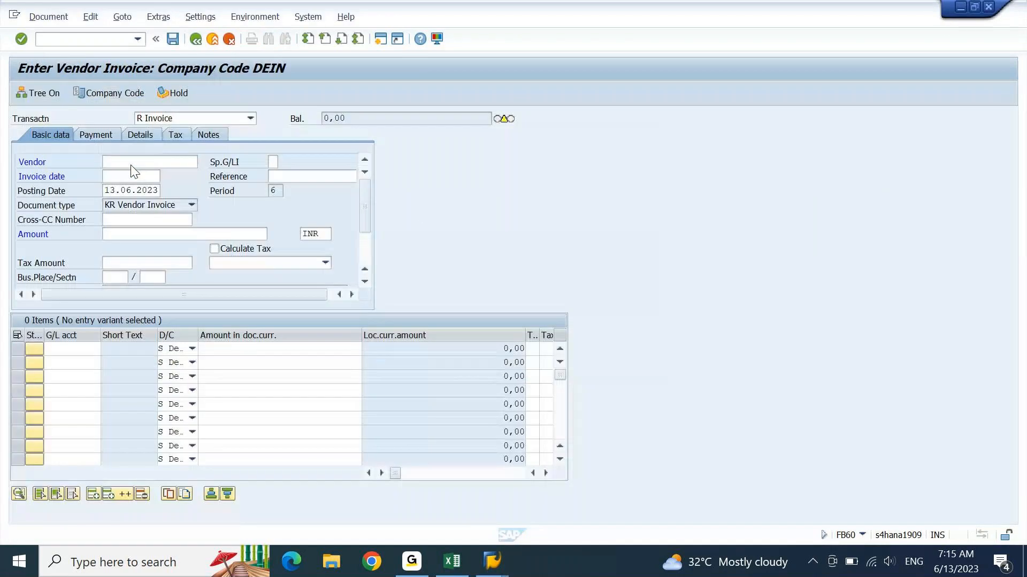
click(131, 162)
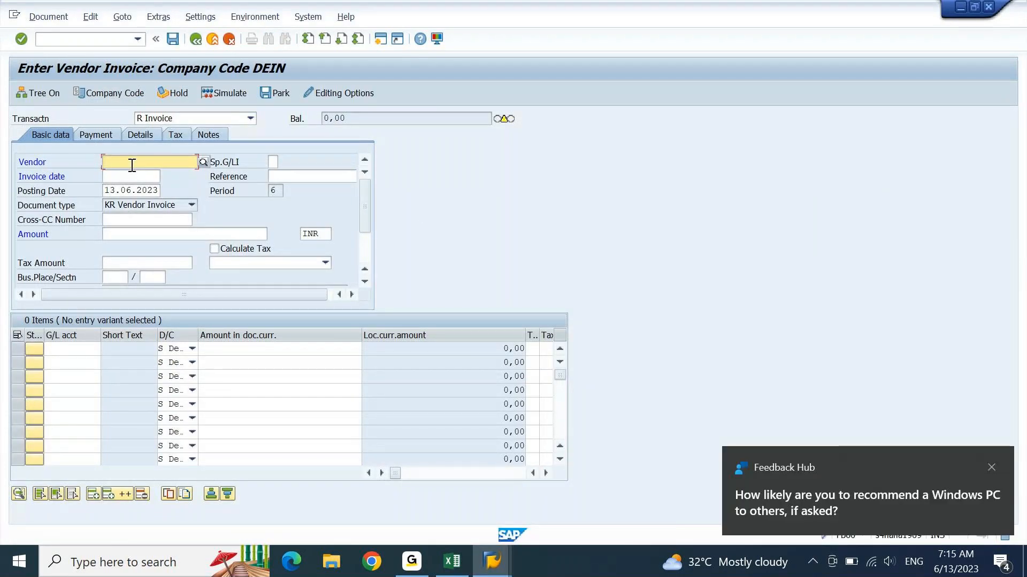
text(100)
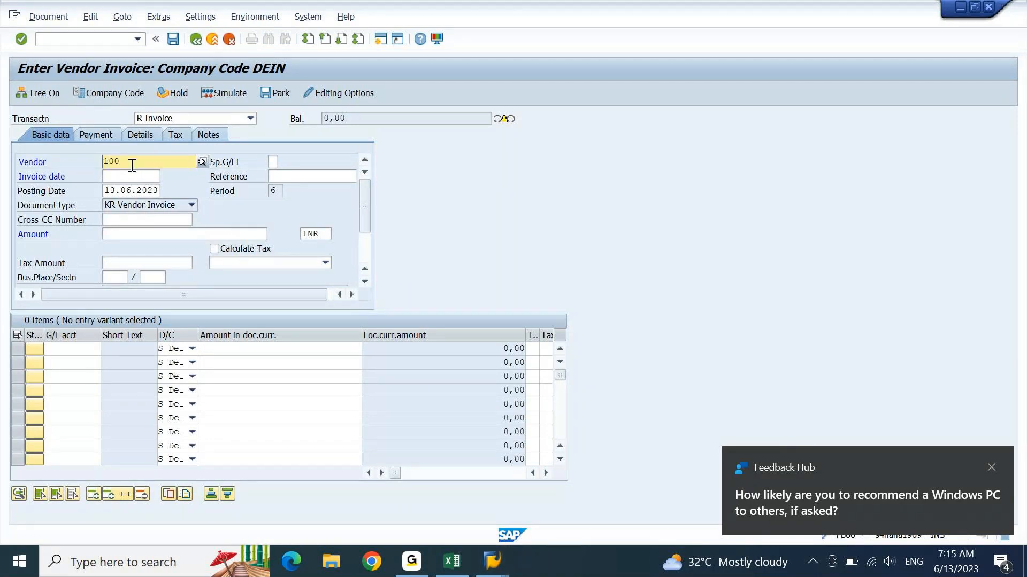
text(10)
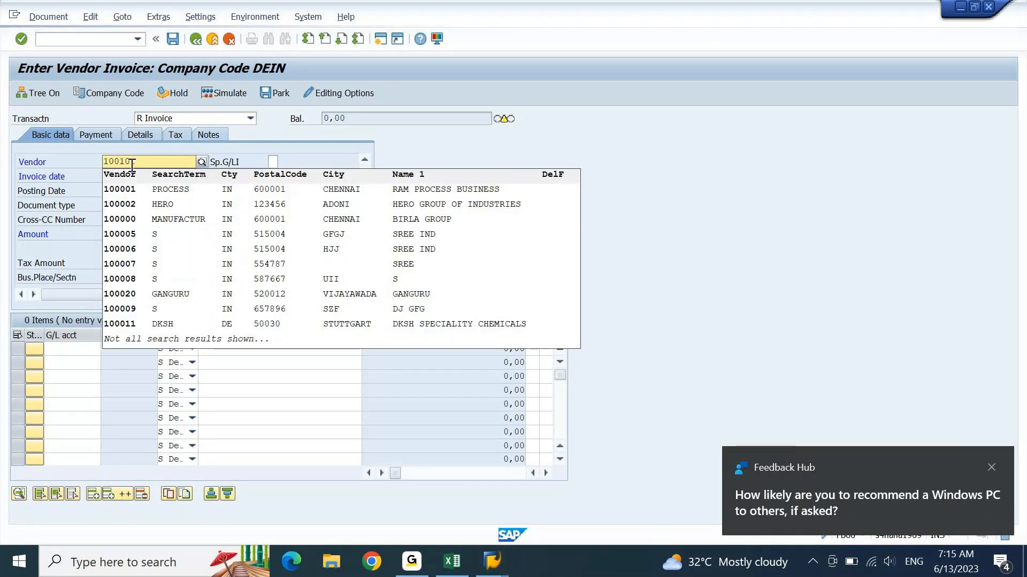
text(1)
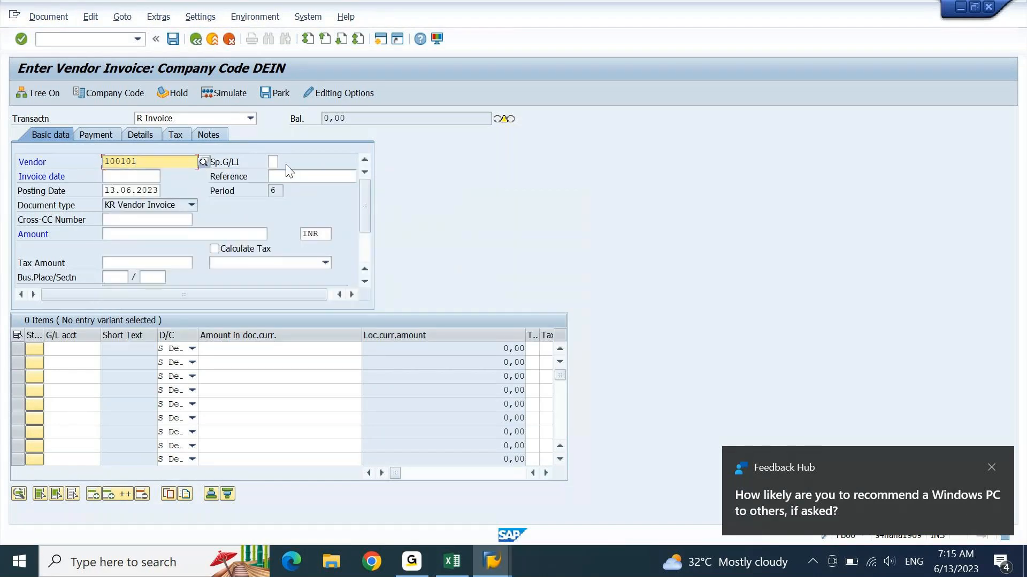
- Check the Purchase 3 date in the Excel sheet, then set the invoice date to 100623 and the posting date to 10.06.2023
click(293, 175)
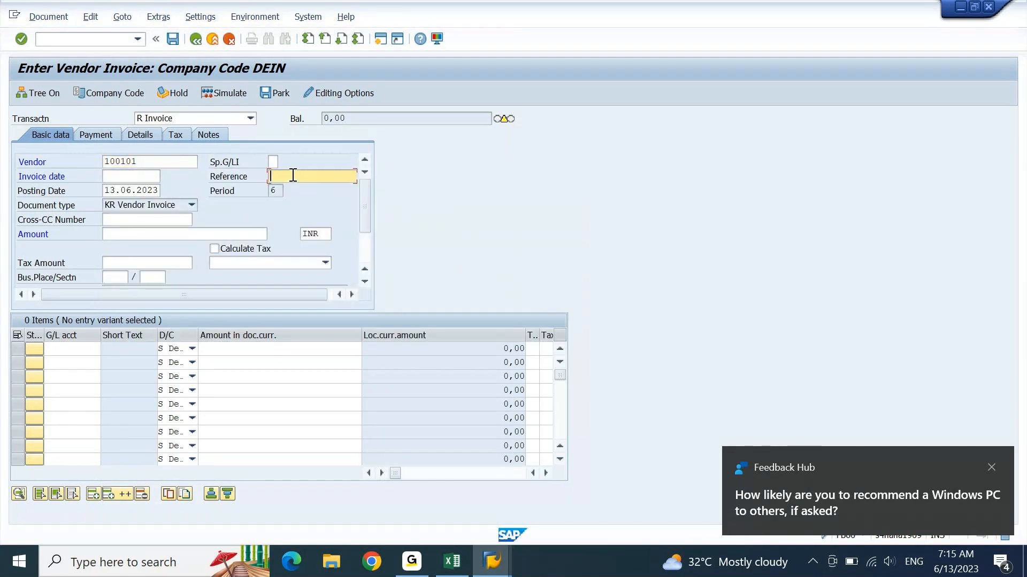
click(107, 176)
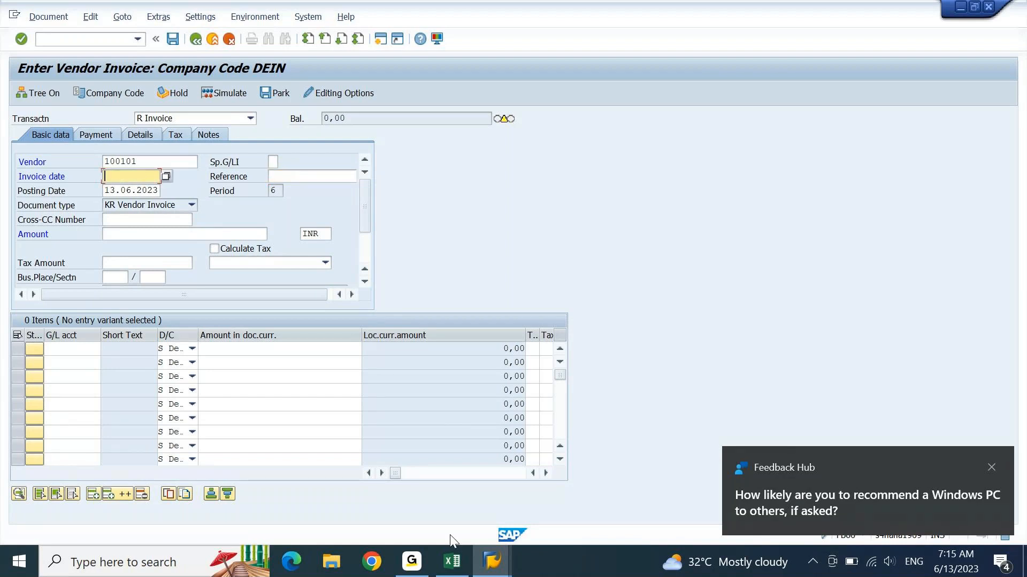
click(453, 562)
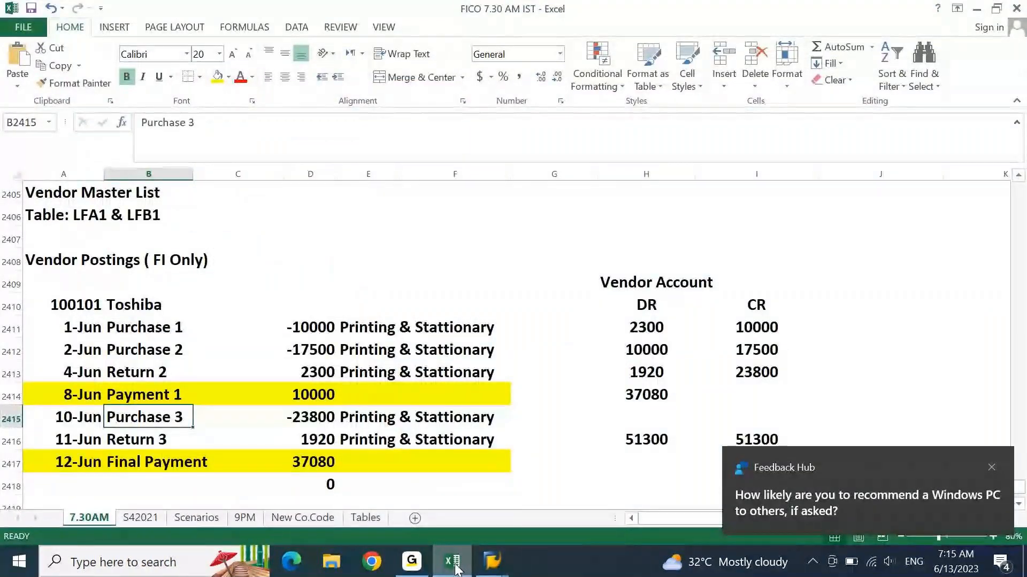
click(453, 561)
text(100623)
key(Tab)
key(shift+Right)
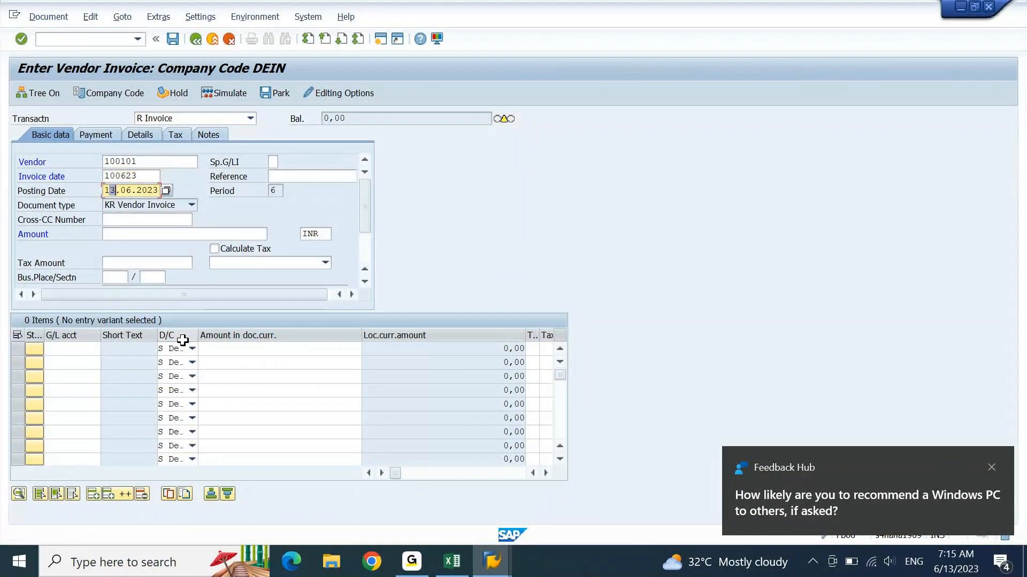
text(0)
- Enter "pURCHASE 3" as the reference of the vendor invoice
key(shift+Tab)
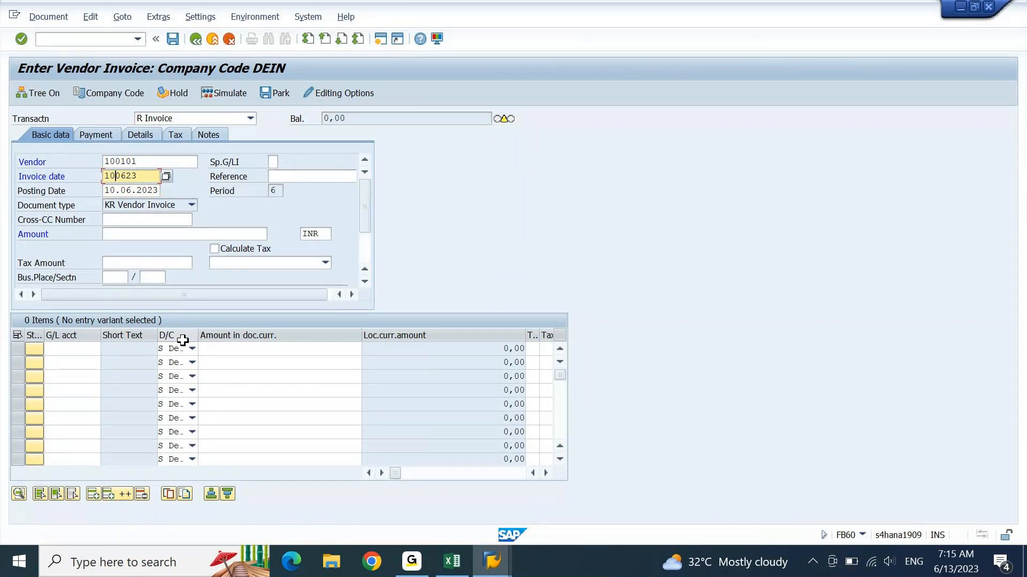
key(Tab)
text(pUR)
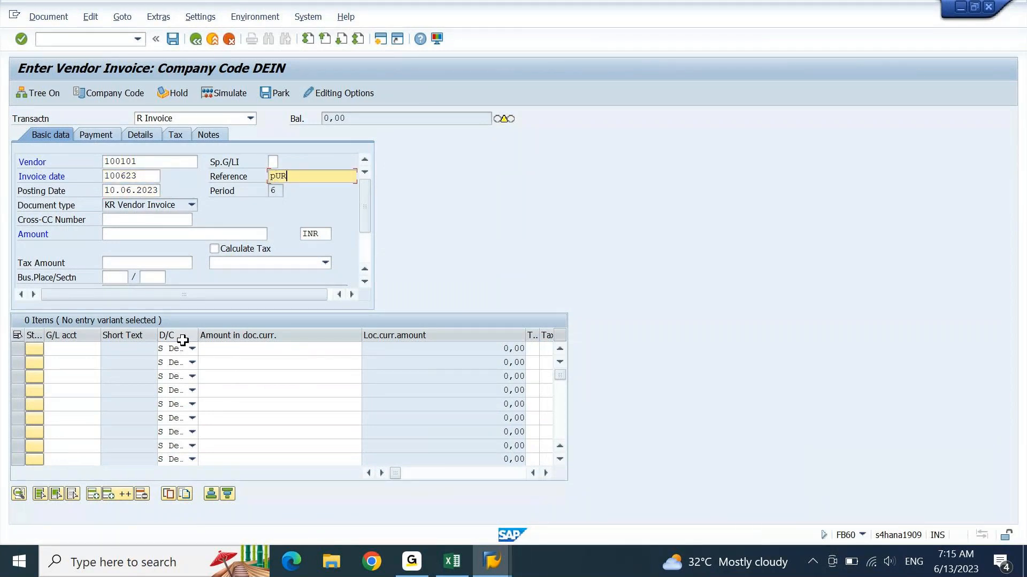
text(CHASE )
text(2)
key(BackSpace)
text(3)
click(237, 231)
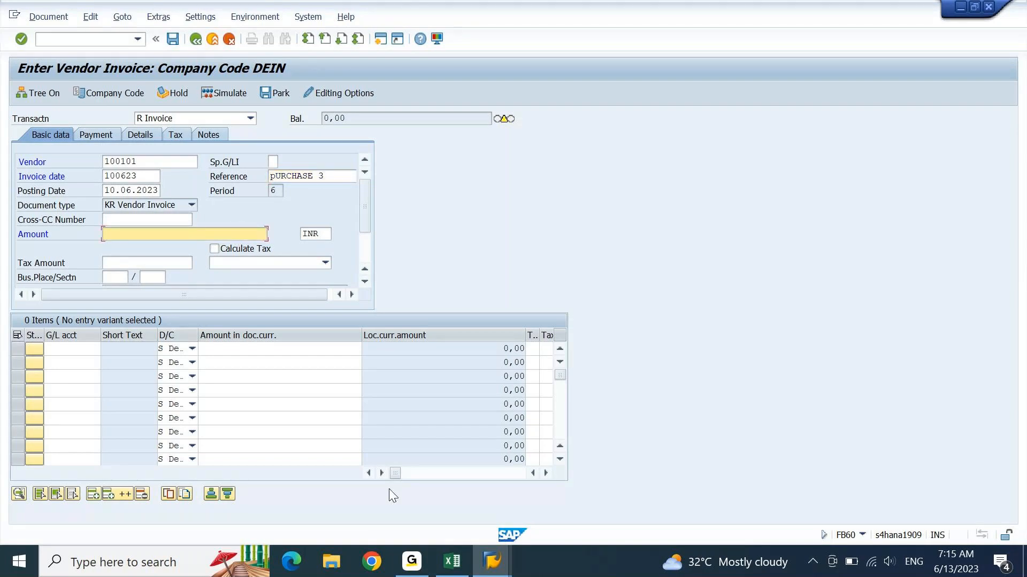
- Check the Purchase 3 amount in the Excel sheet, then set the vendor invoice amount to 23800
click(453, 561)
click(452, 563)
text(23800)
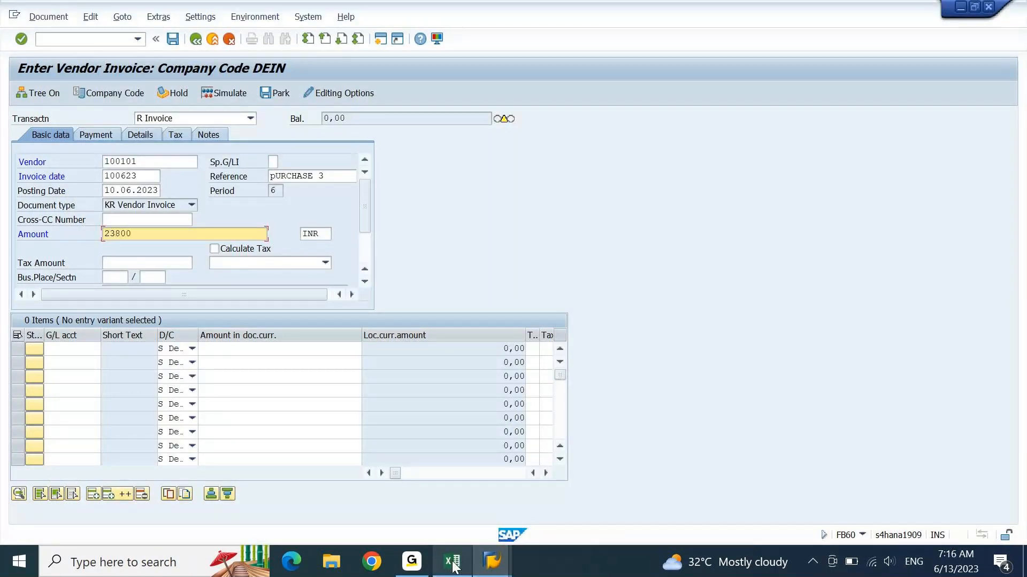
- Open Toshiba's posted RETURN 2 document from the vendor line item display and copy its printing and stationery G/L account
click(76, 349)
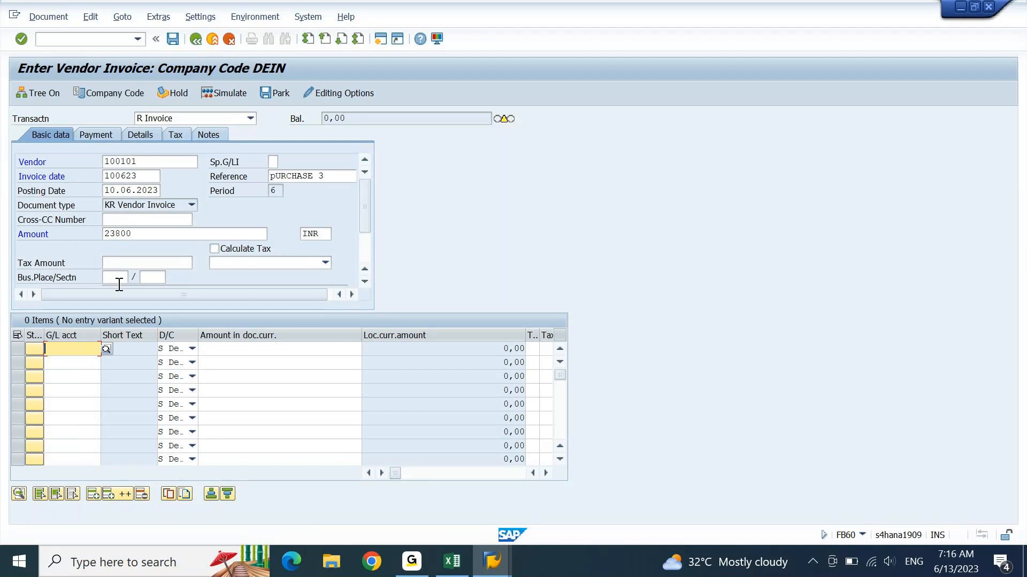
click(192, 349)
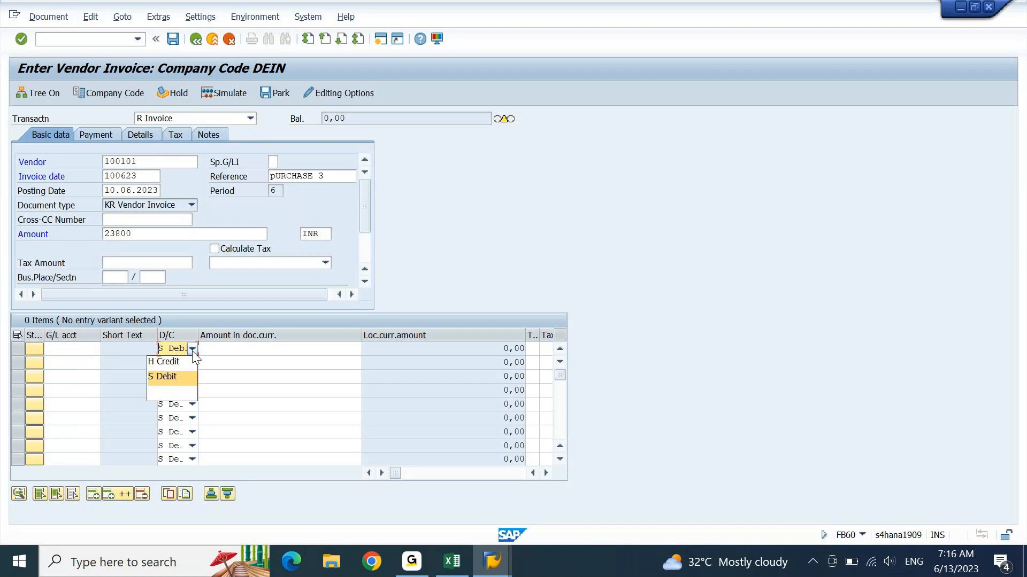
click(192, 351)
click(86, 350)
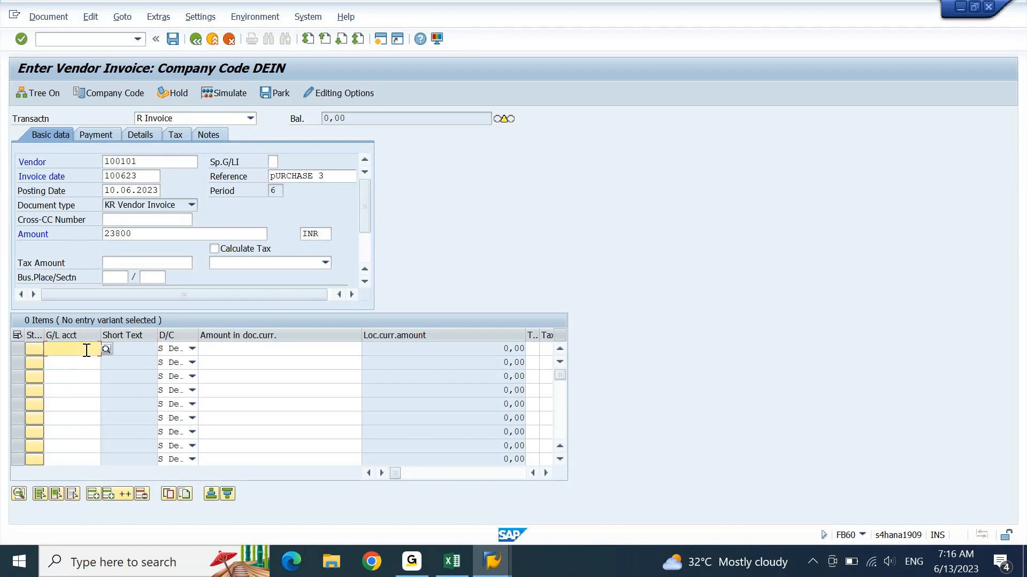
click(507, 572)
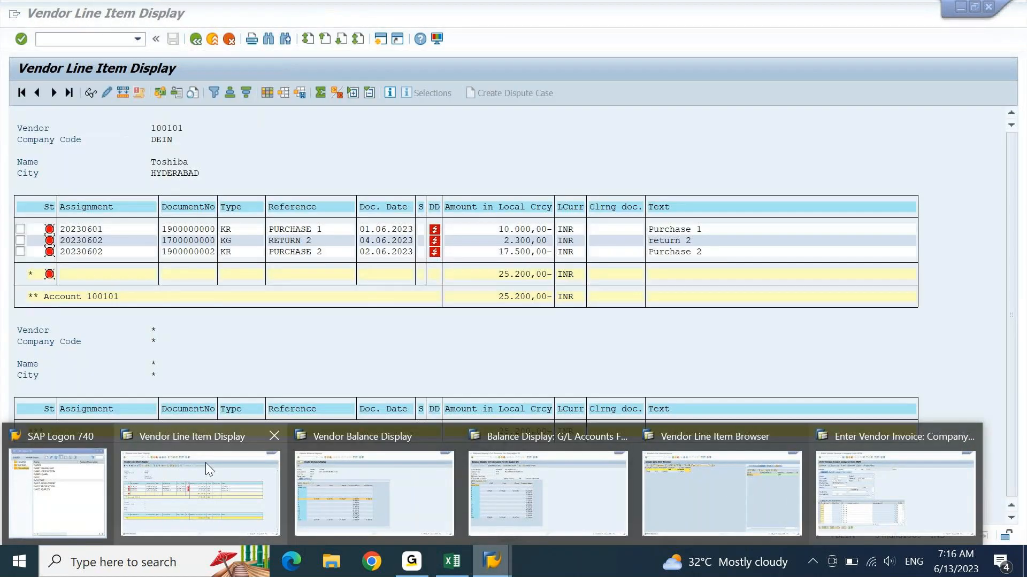
click(204, 463)
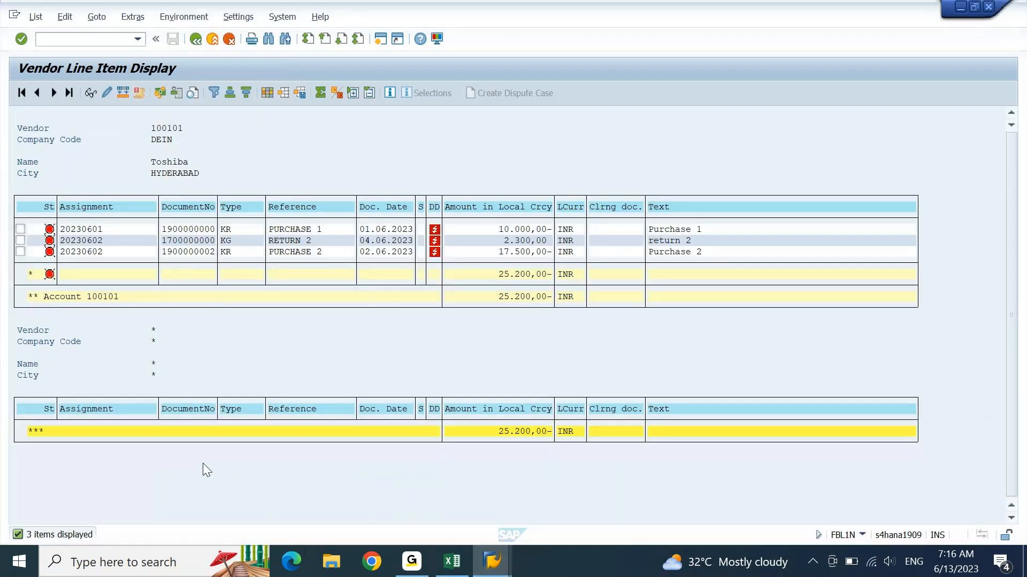
click(20, 229)
click(90, 92)
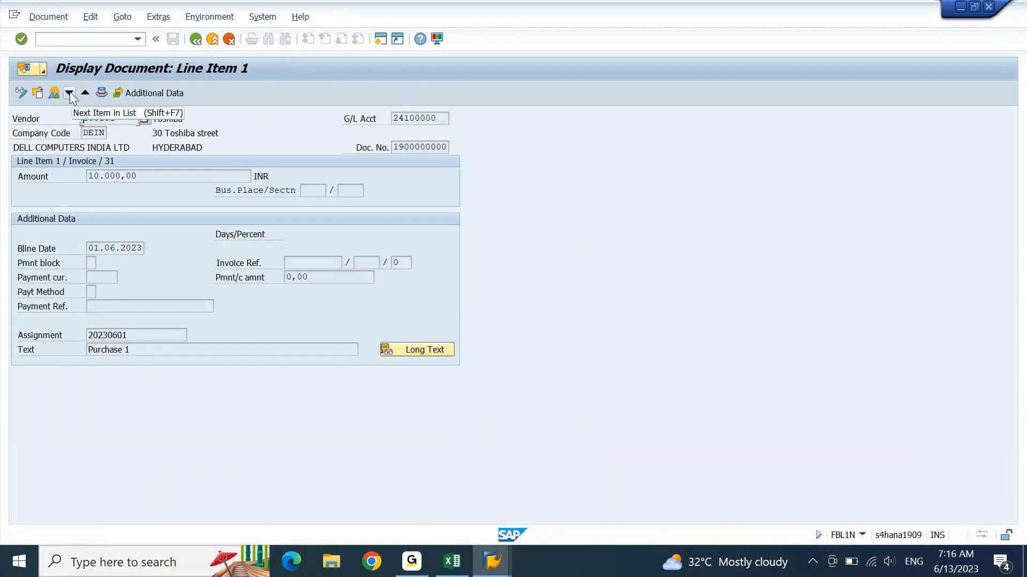
click(70, 91)
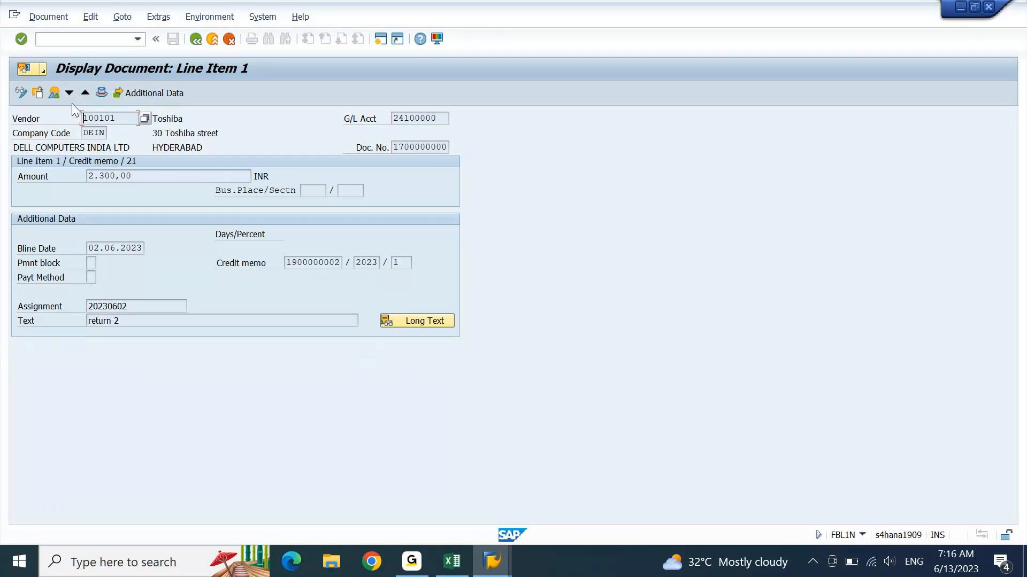
click(53, 93)
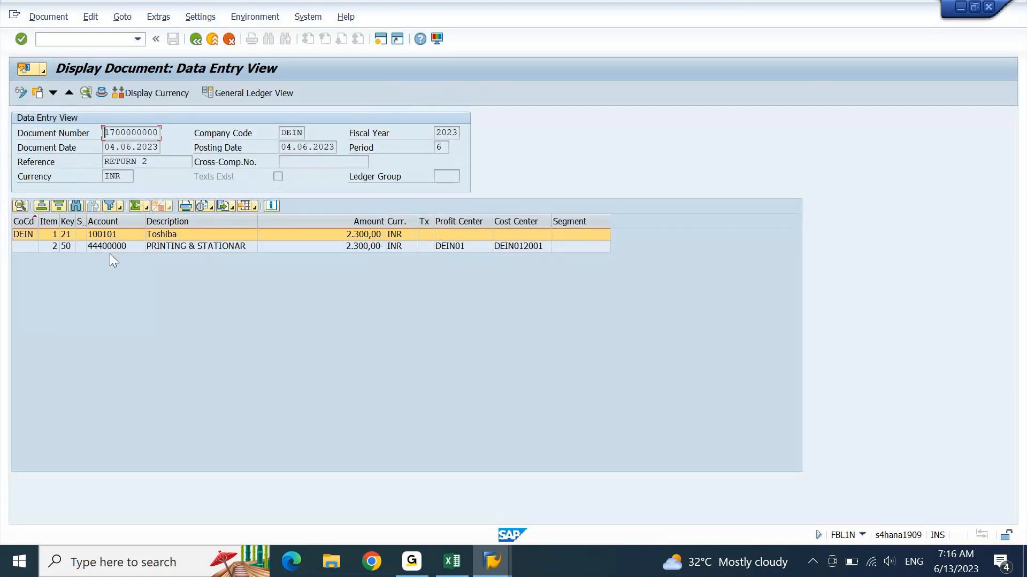
click(110, 247)
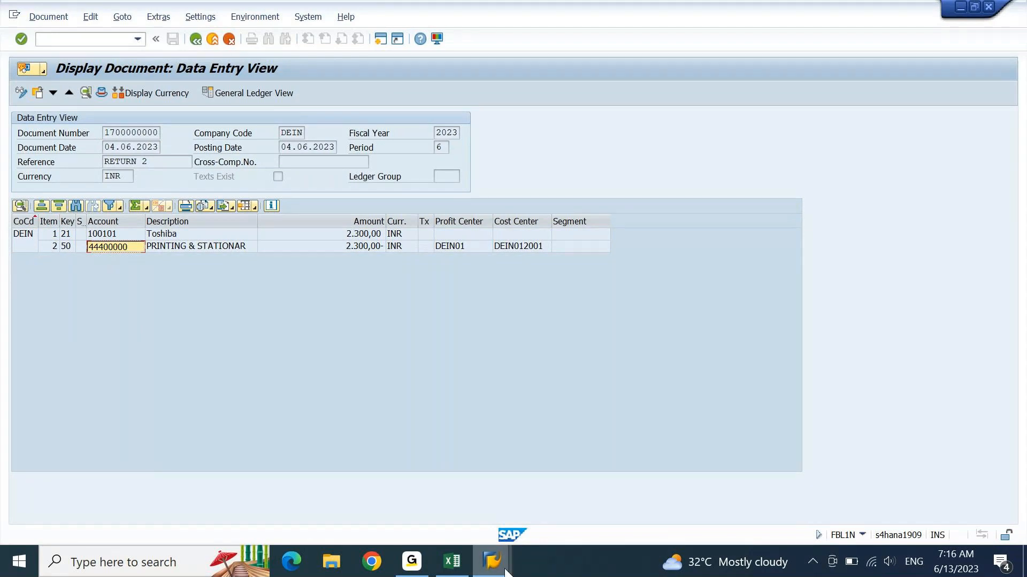
- Enter the printing and stationery G/L account in the invoice's first line item as a debit of 23800
click(491, 561)
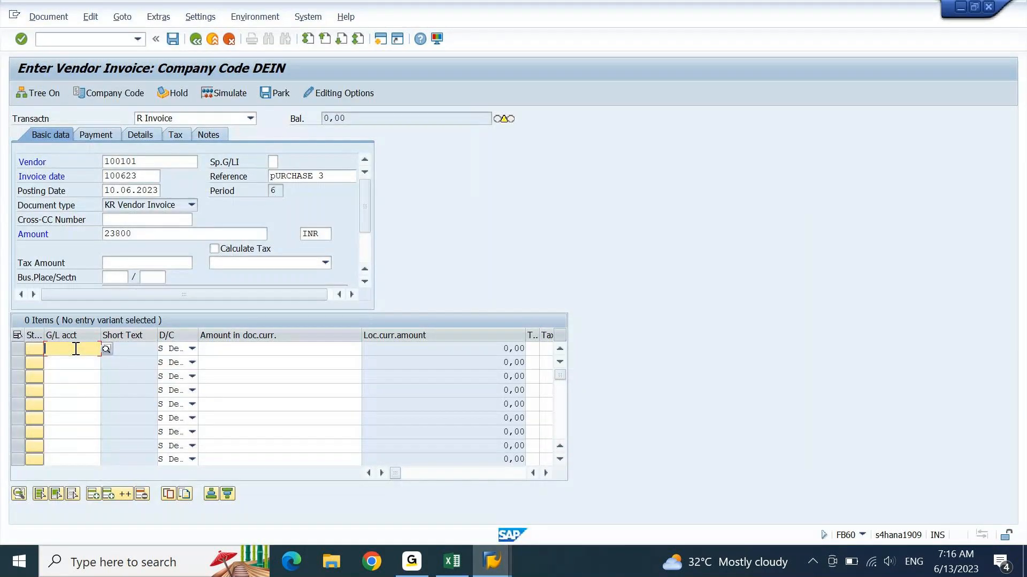
text(44400000)
click(192, 363)
click(245, 349)
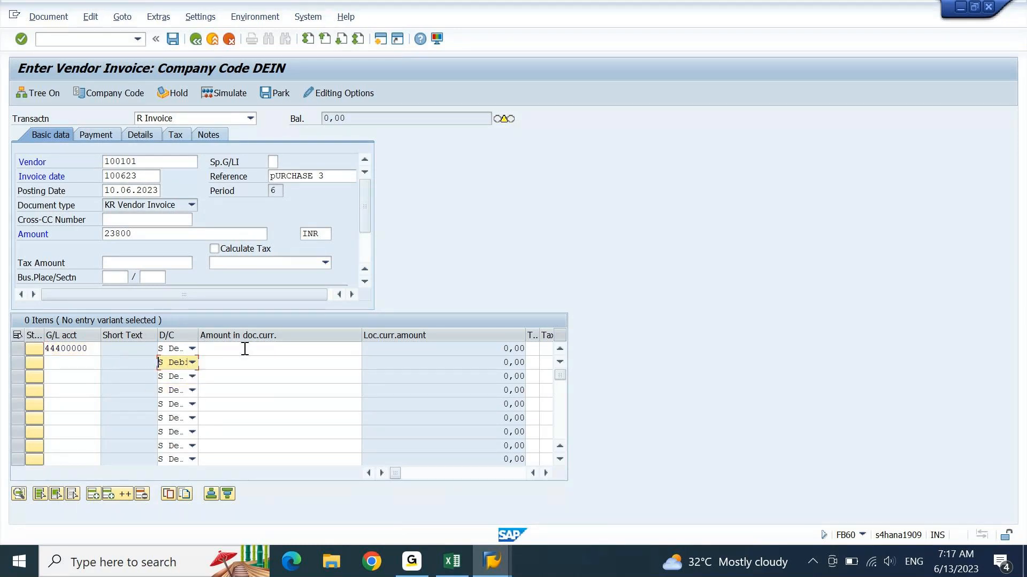
click(245, 349)
text(23800)
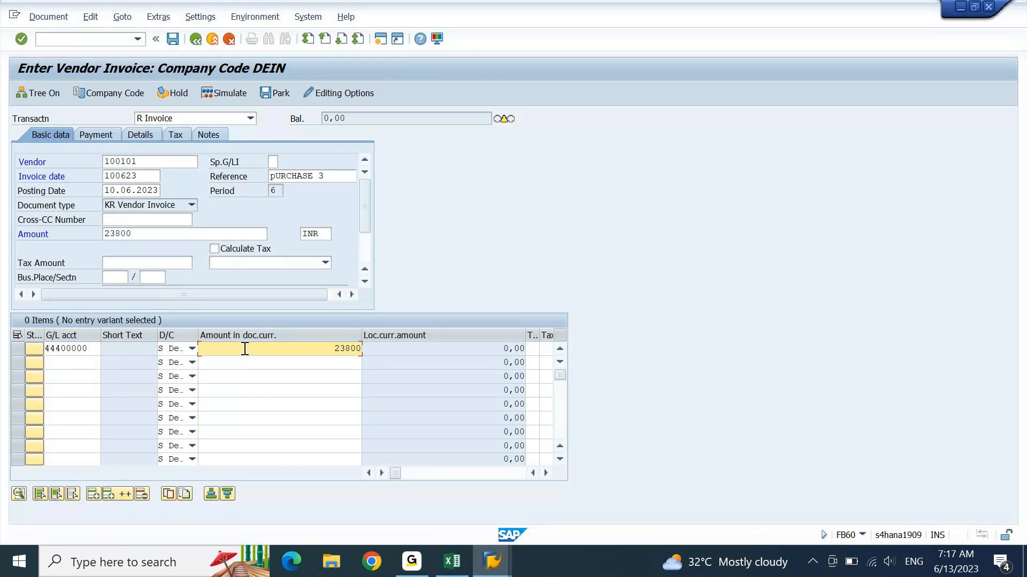
- Enter "PURCHASE 3" as the text of the first line item
key(Tab)
key(Tab)
key(Tab)
key(Tab)
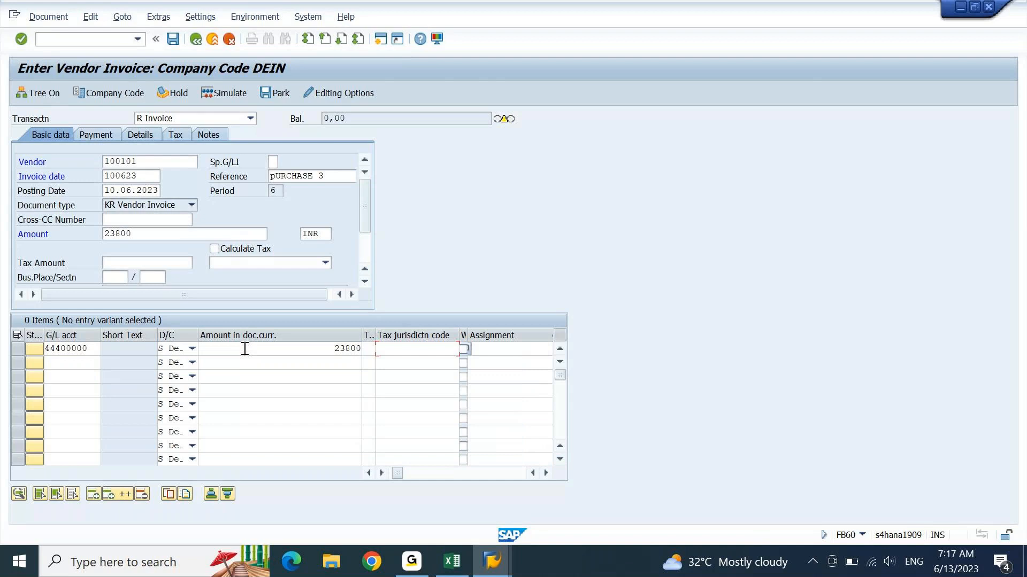
key(Tab)
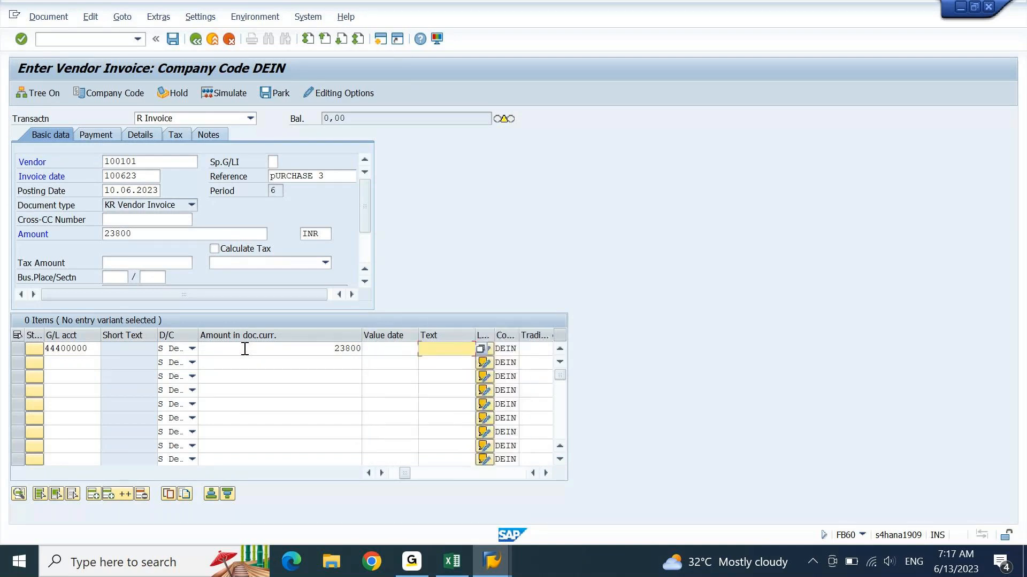
text(PURCHASE 3)
- Assign cost center DEIN011001 to the first line item and validate the invoice entries, accepting the due date warning
key(Tab)
key(Tab)
key(Tab)
key(Tab)
key(Tab)
key(Tab)
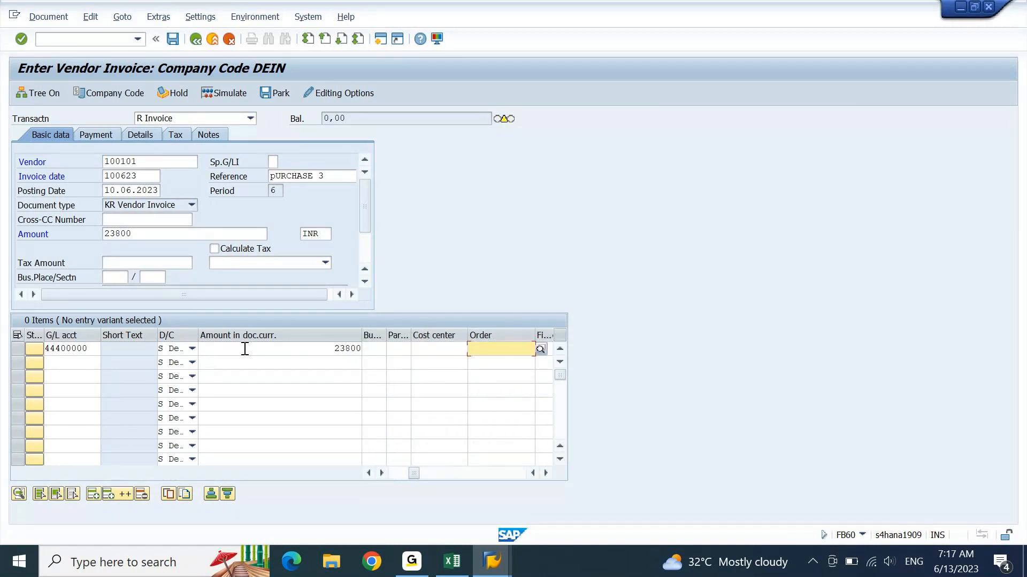
key(shift+Tab)
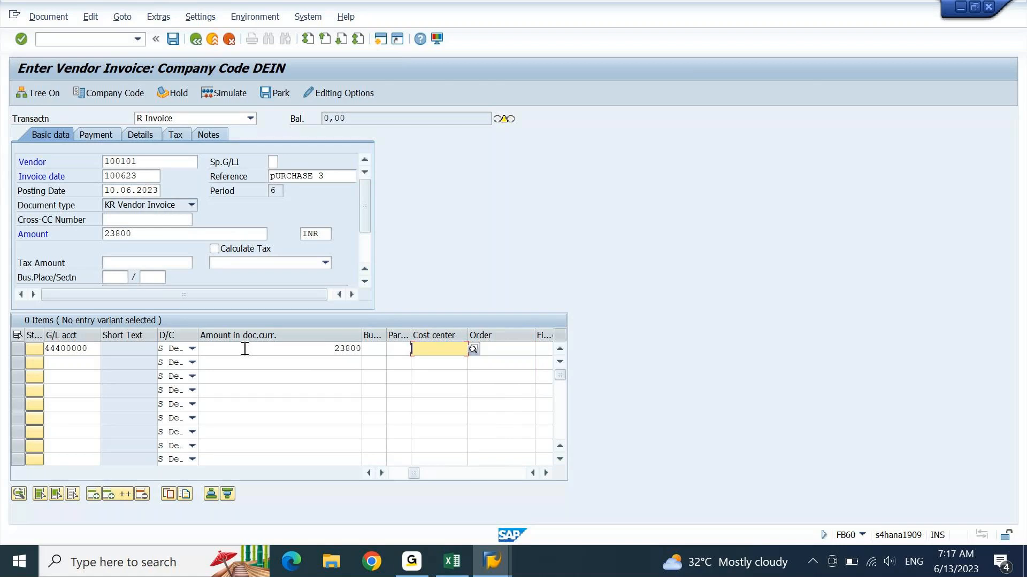
text(DEIN01)
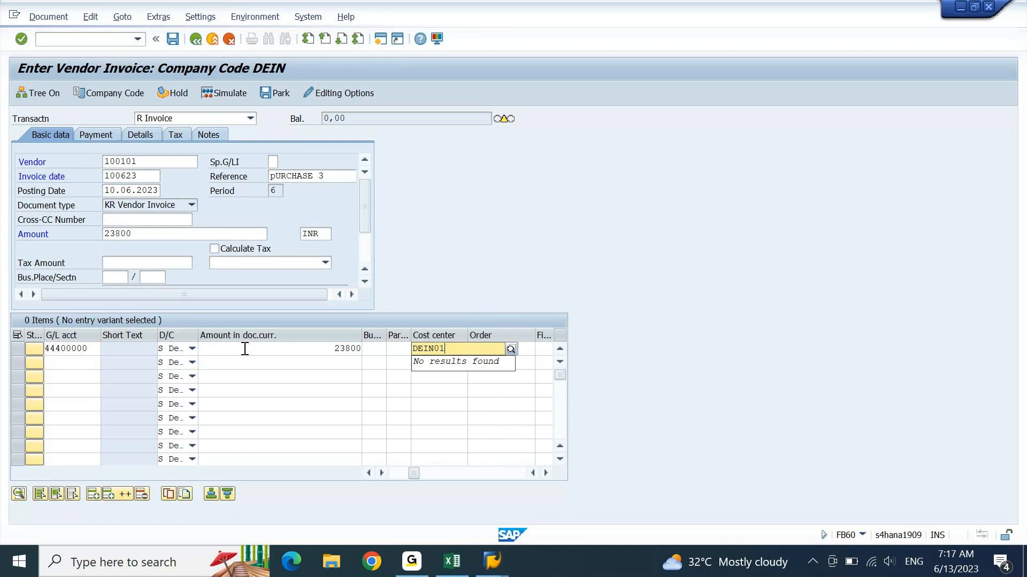
text(1001)
key(Return)
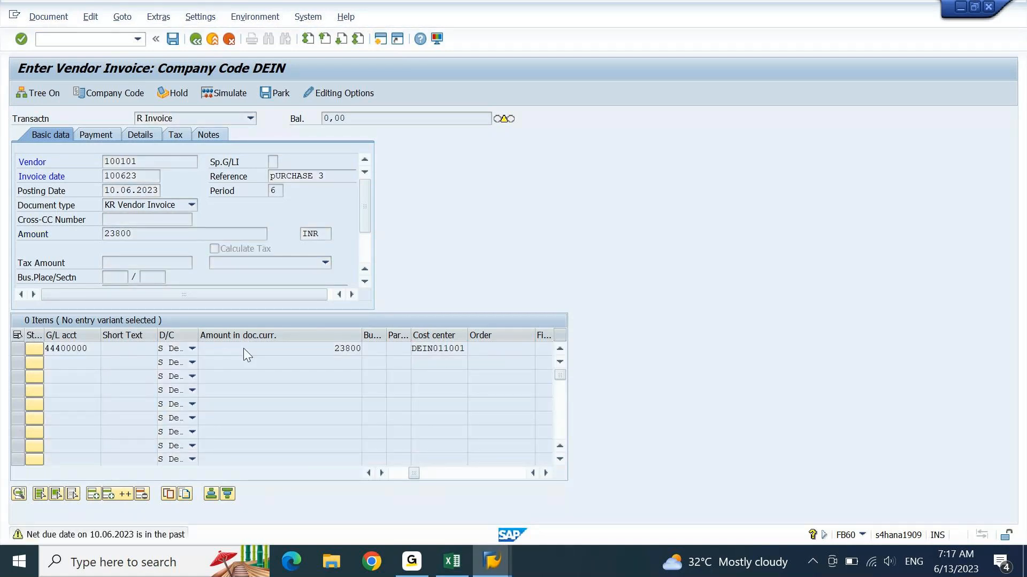
key(Return)
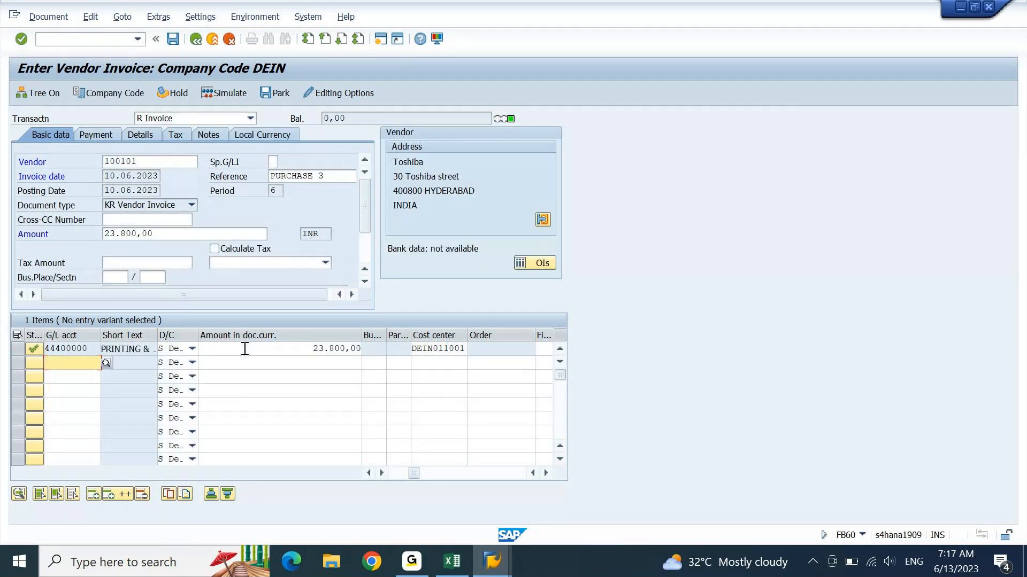
- Examine Toshiba's open items from the vendor invoice, then return to the entry screen
double_click(397, 160)
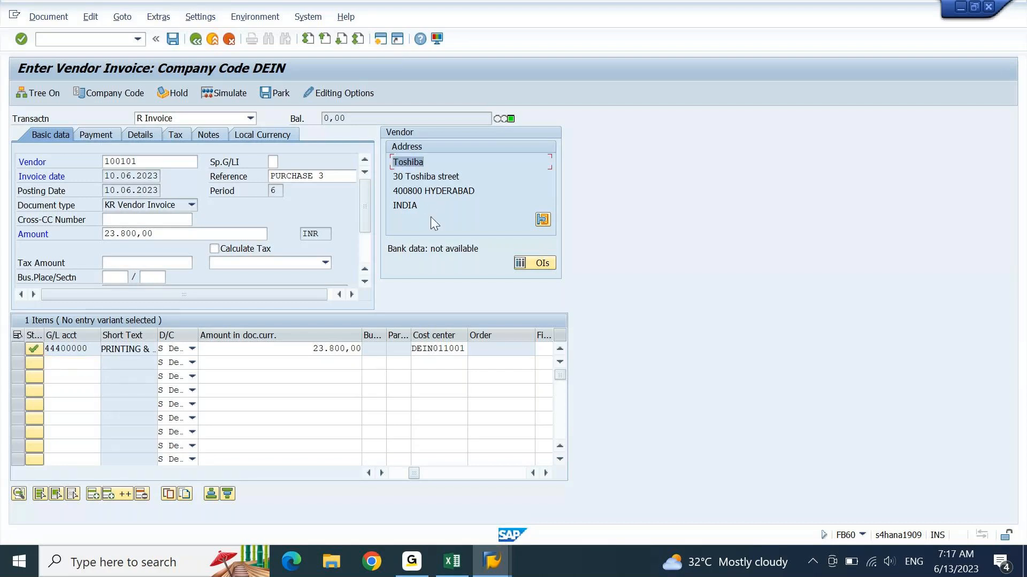
click(541, 263)
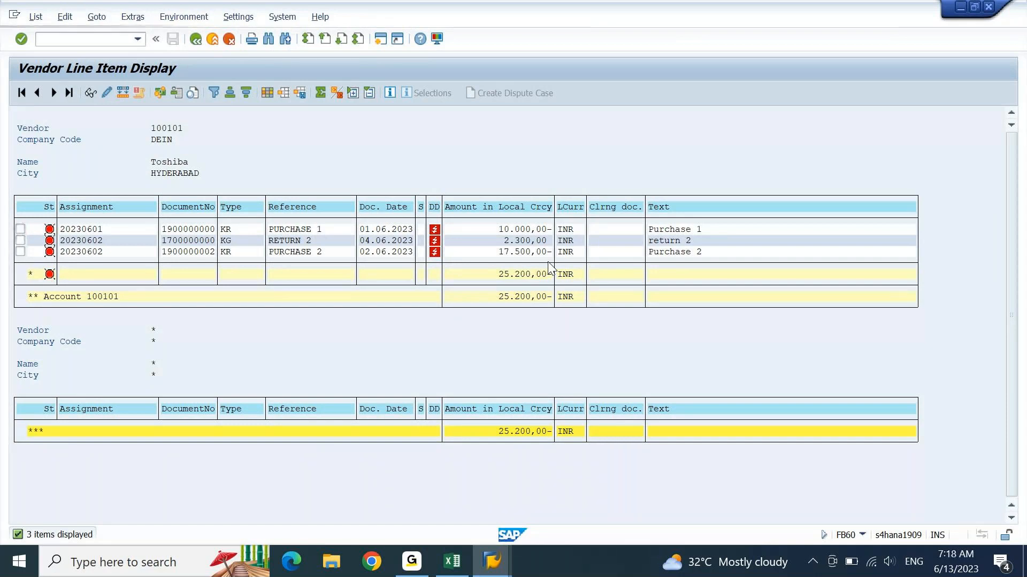
key(F3)
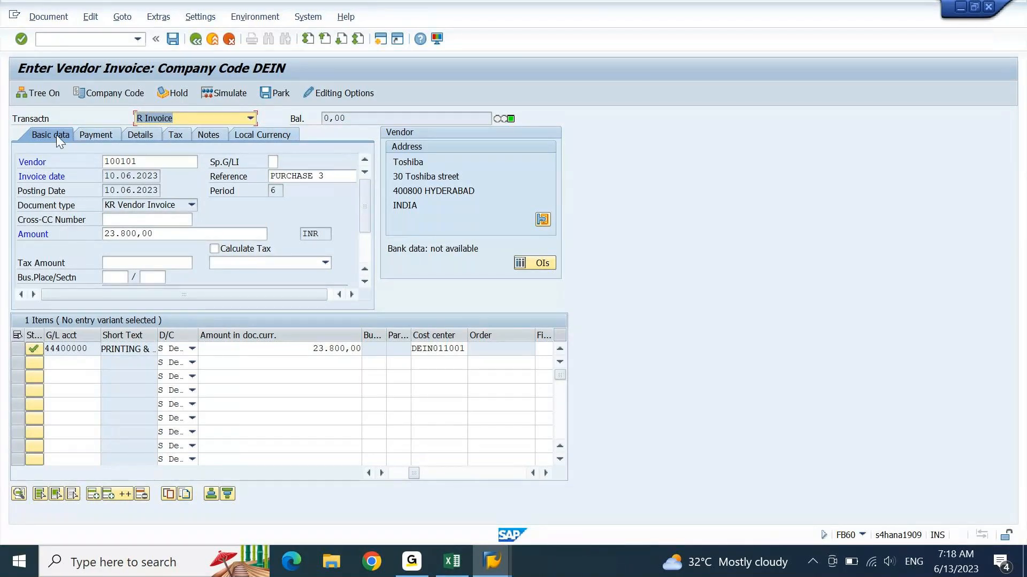
- Review the invoice's payment data, then enter "PURCHASE 3" as the header text in its details
click(89, 134)
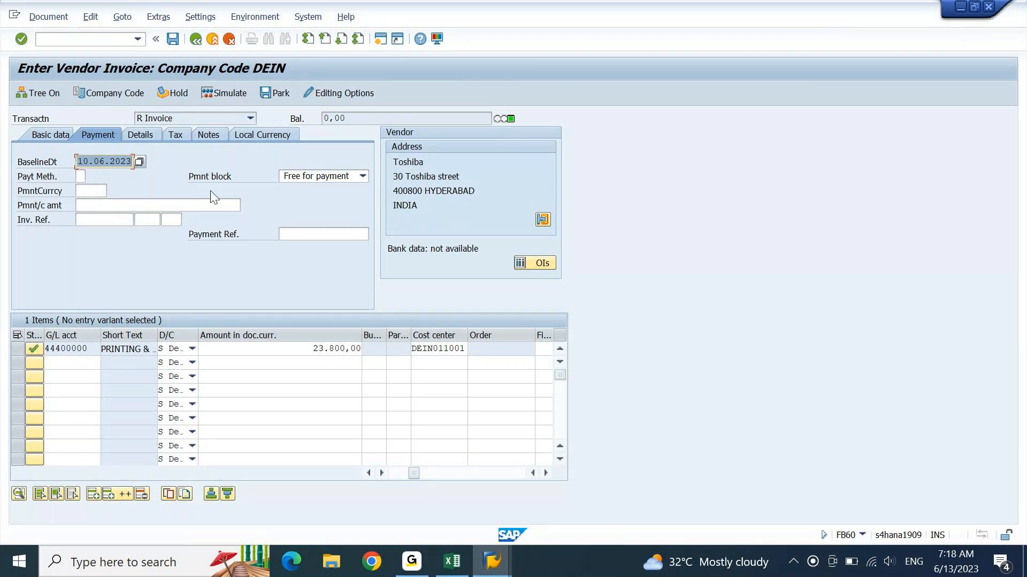
click(141, 133)
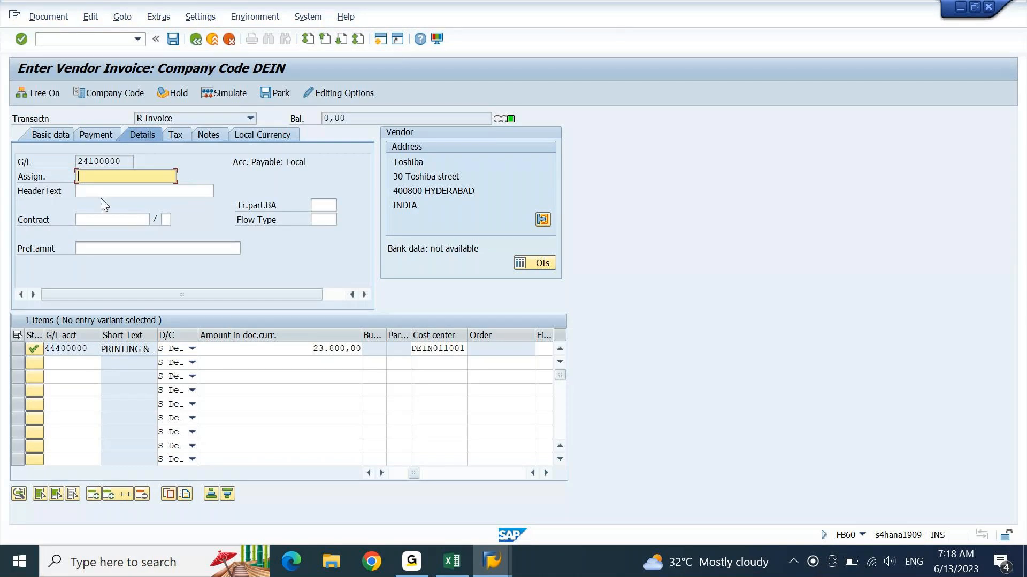
click(113, 192)
text(PURCHASE 3)
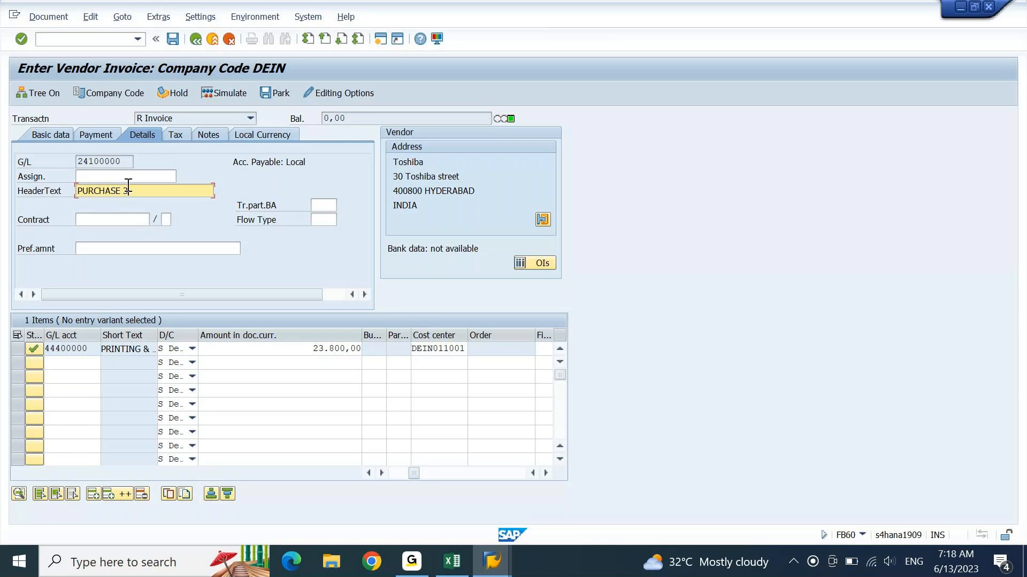
- Review the invoice's tax, notes and local currency data, including the group currency amount, then return to the basic data
click(177, 136)
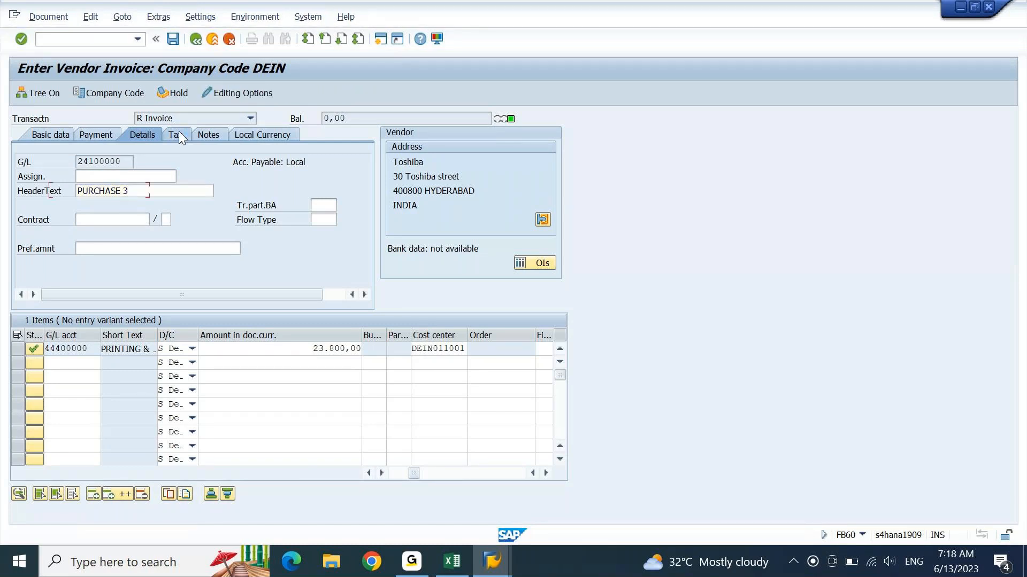
click(208, 134)
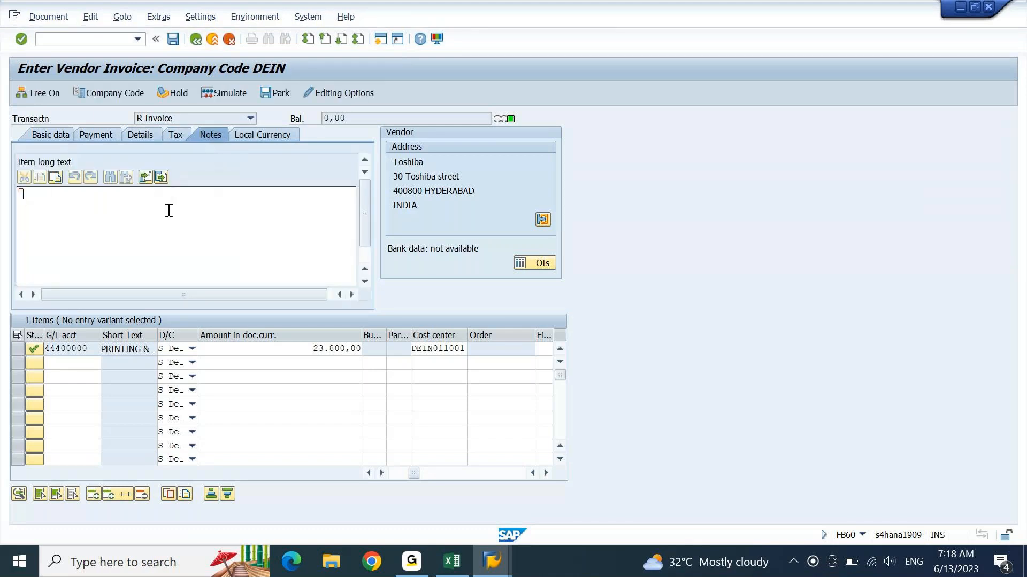
click(278, 137)
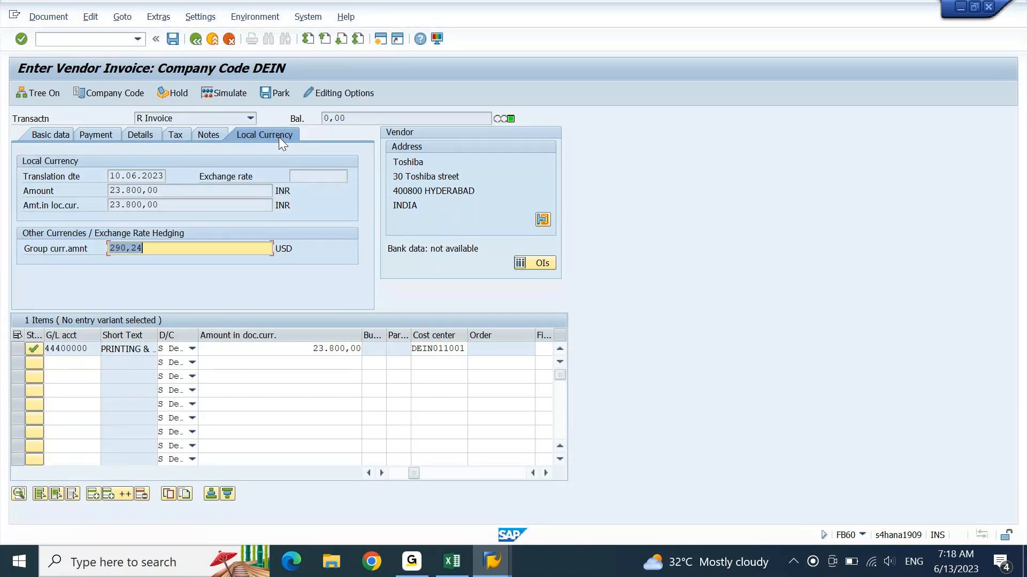
drag(175, 191, 32, 208)
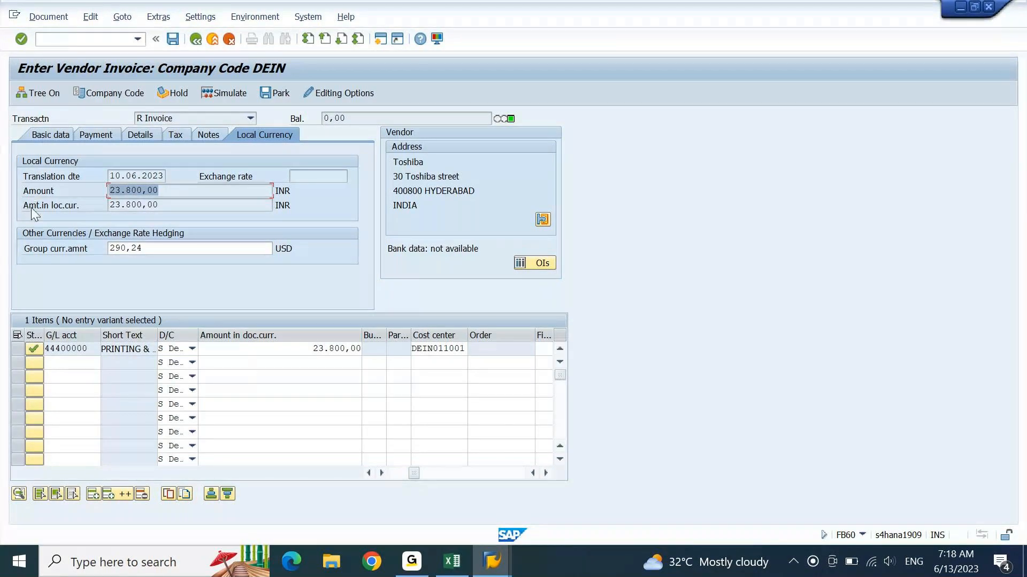
click(153, 253)
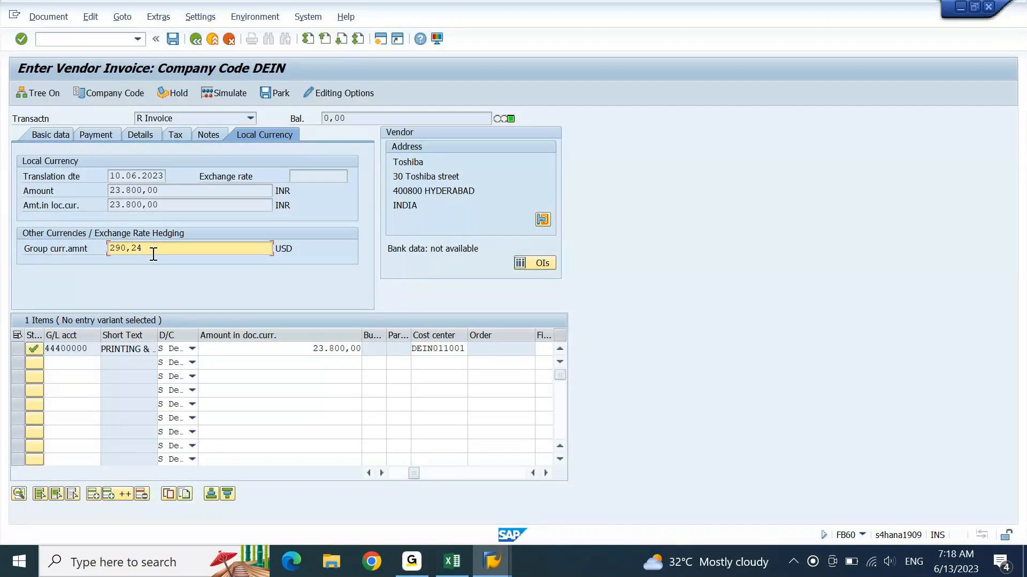
click(43, 140)
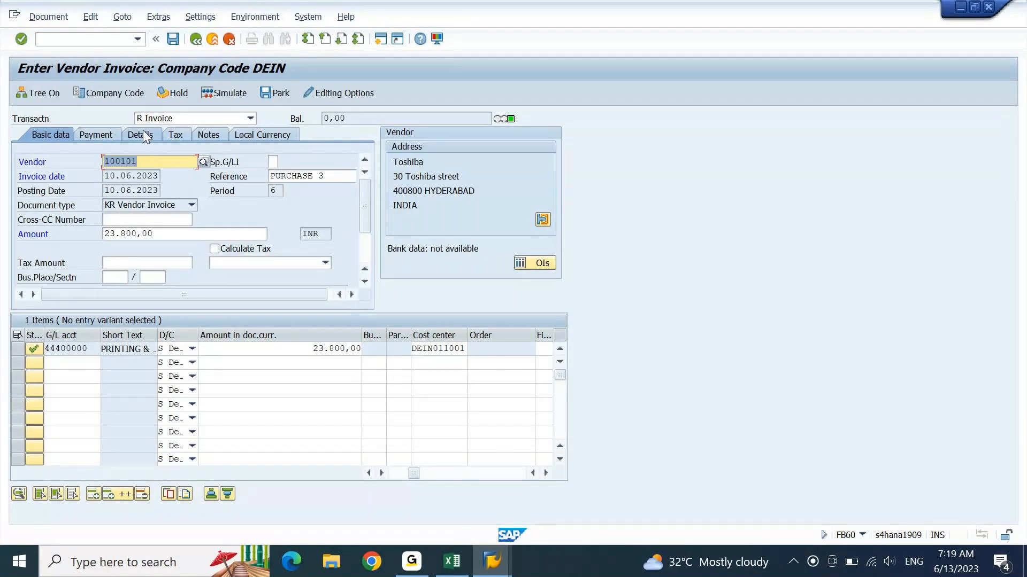
- Simulate the Purchase 3 invoice, review its document overview, and return to the entry screen
click(54, 18)
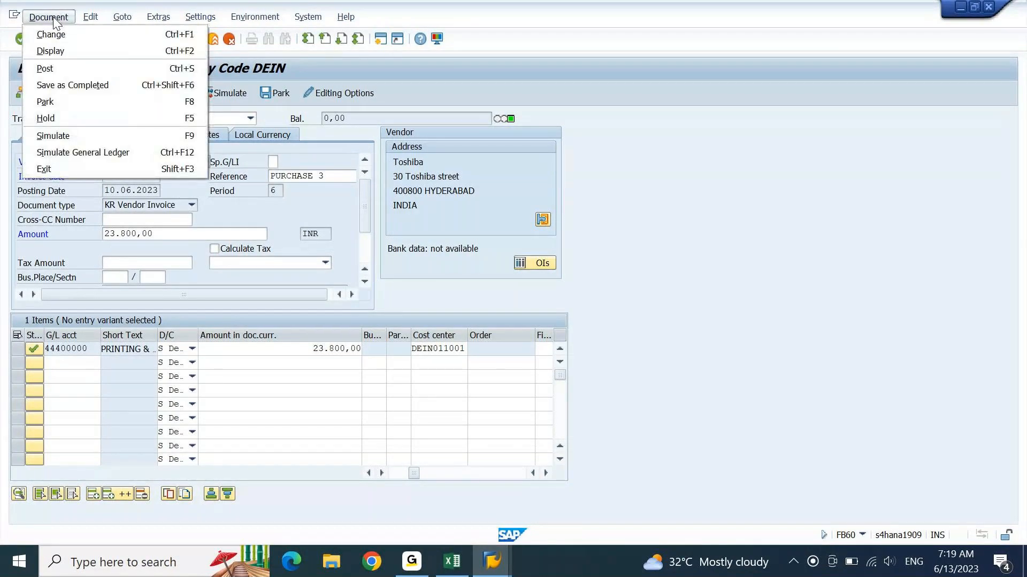
click(75, 135)
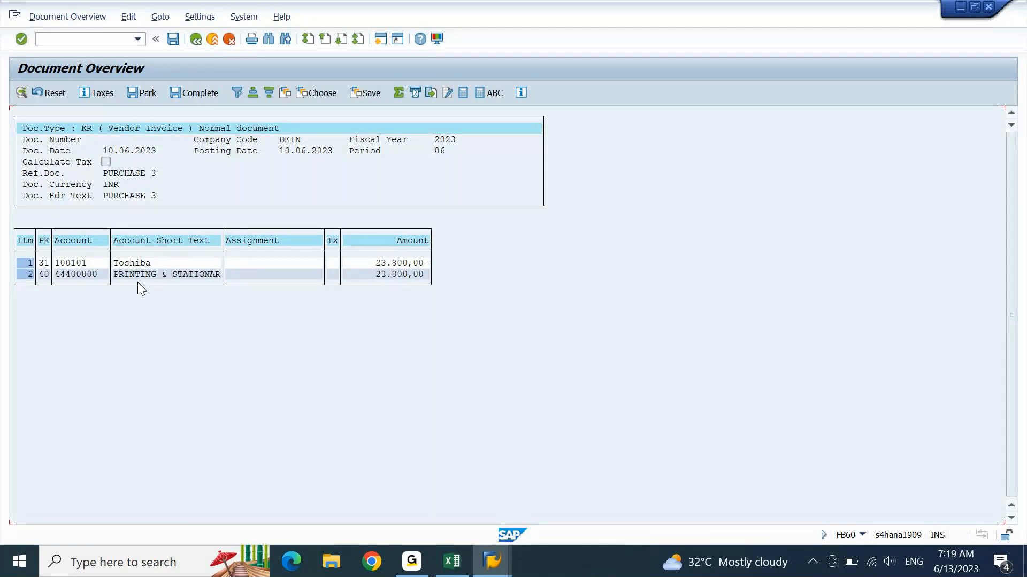
click(191, 45)
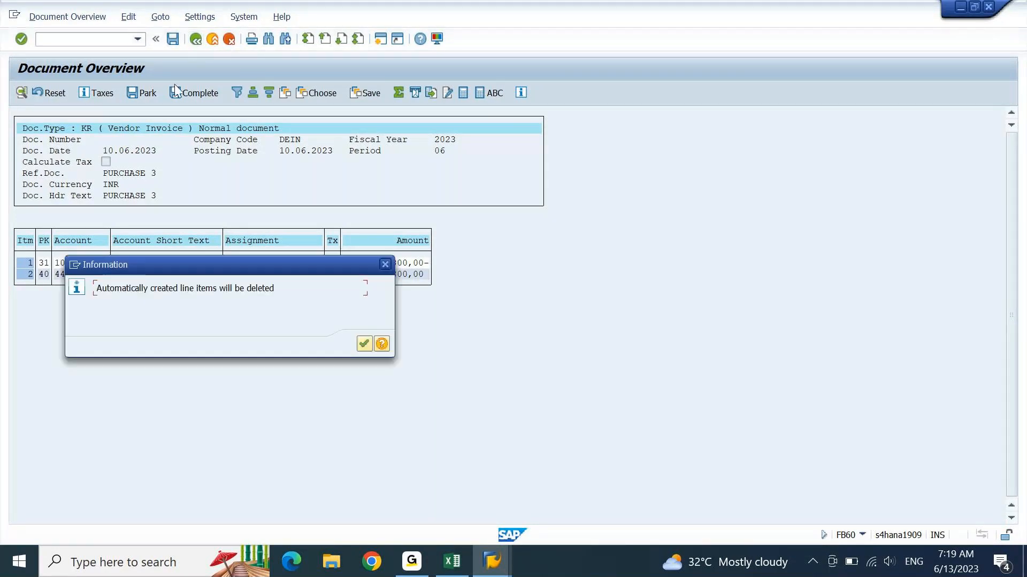
key(Return)
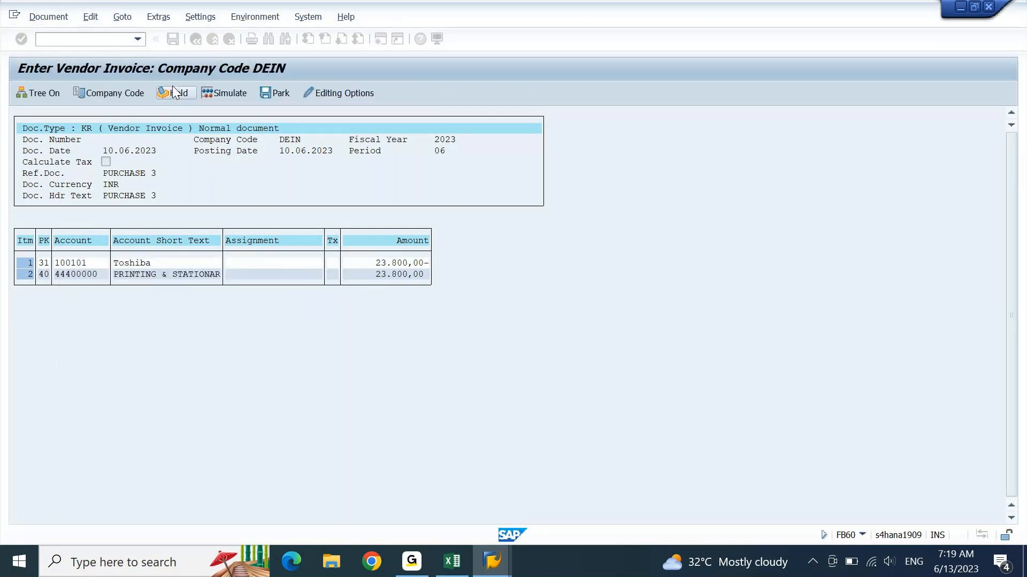
- Simulate the invoice's general ledger postings, narrow the local currency amount column, check the profit center, and display amounts in group currency USD
click(52, 22)
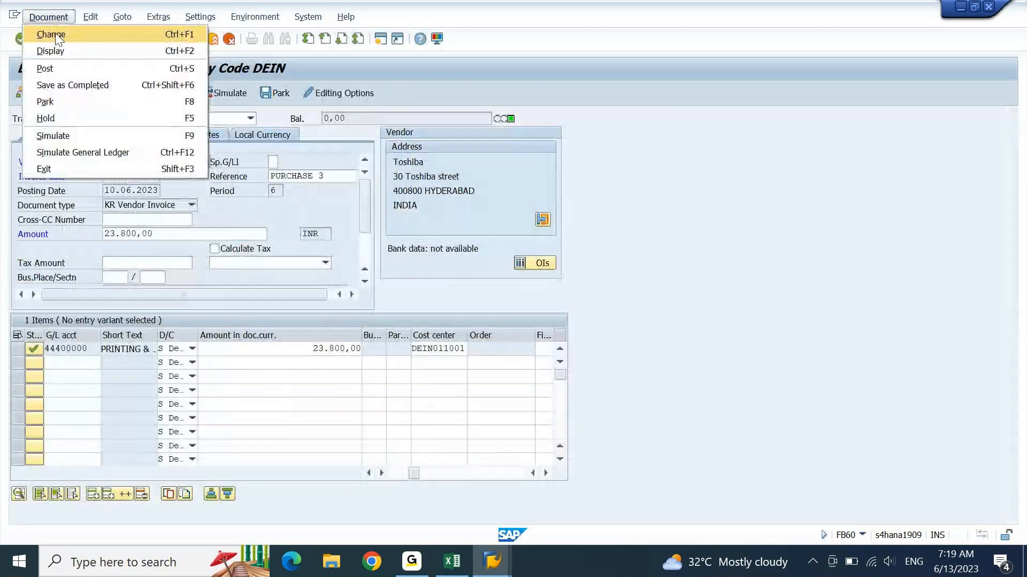
click(84, 154)
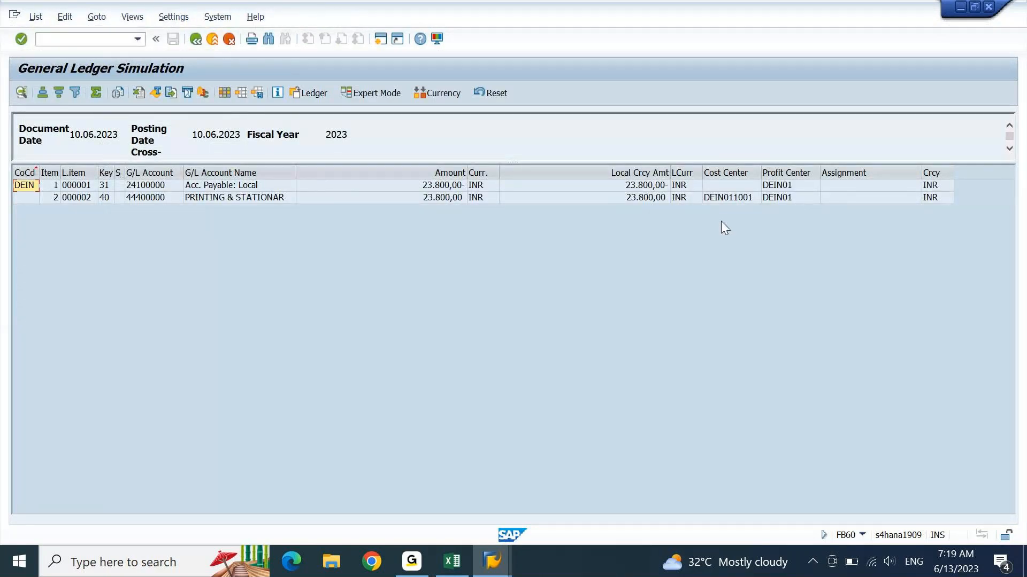
drag(670, 172, 605, 170)
click(723, 171)
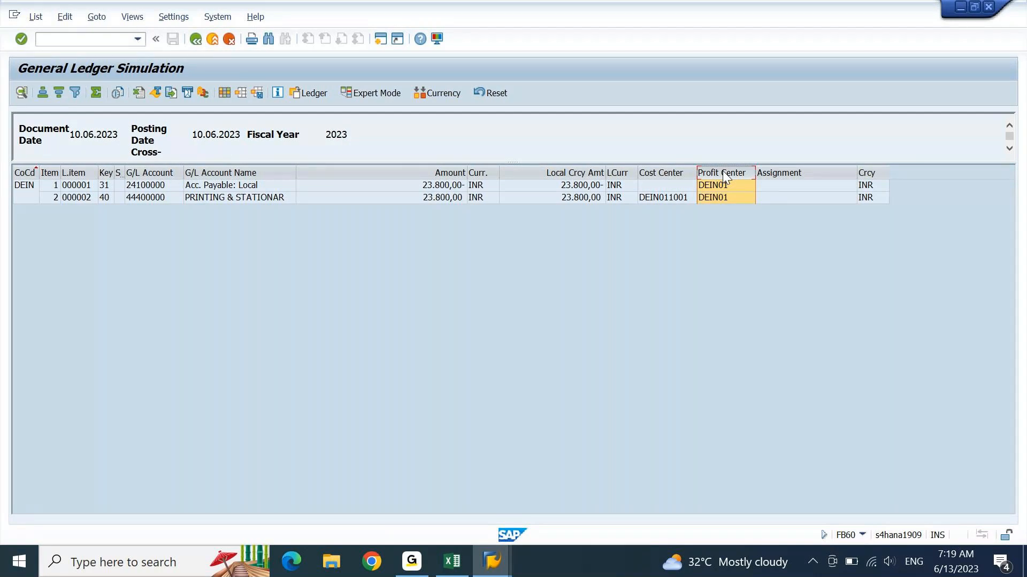
click(436, 93)
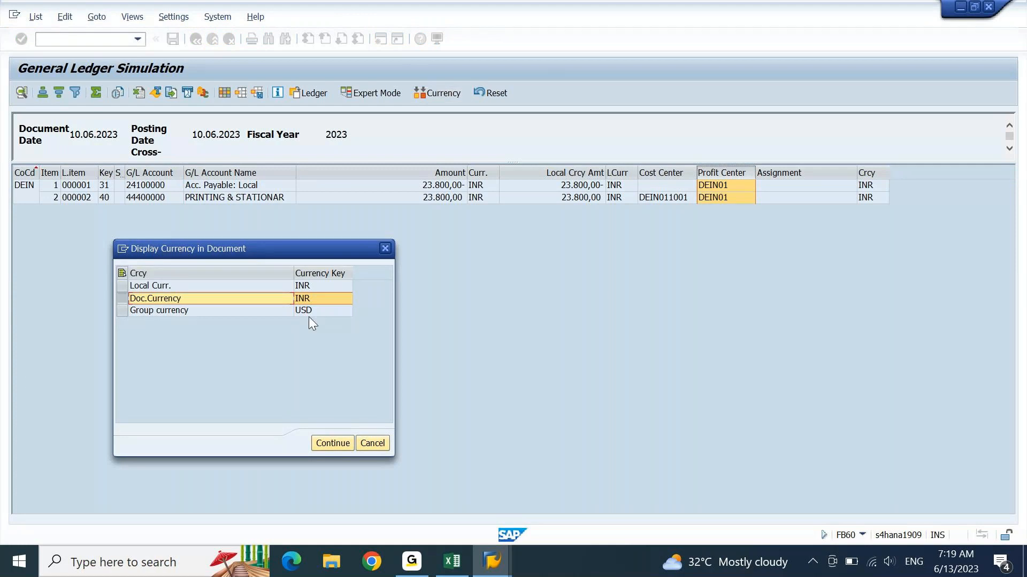
click(176, 313)
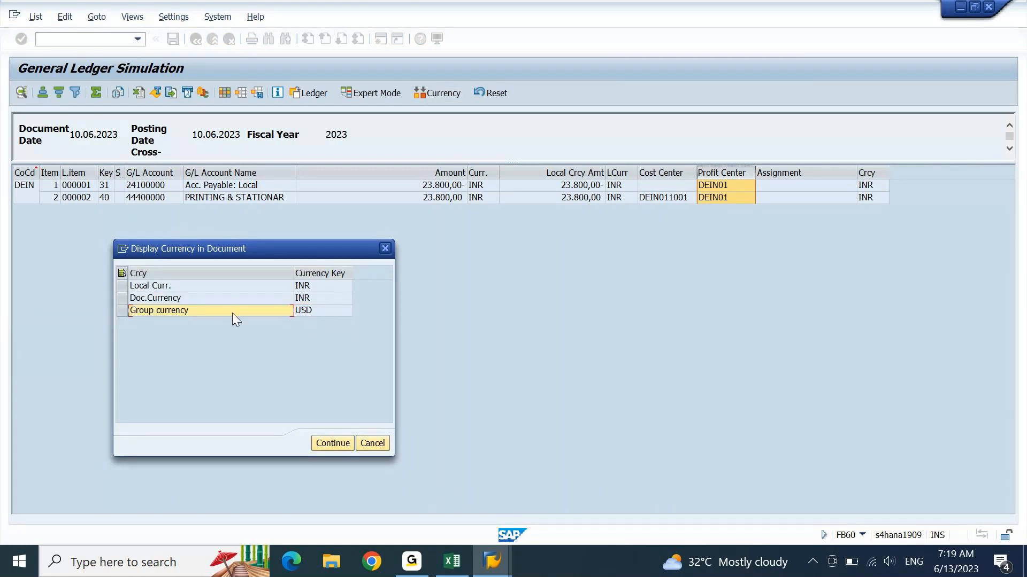
click(331, 443)
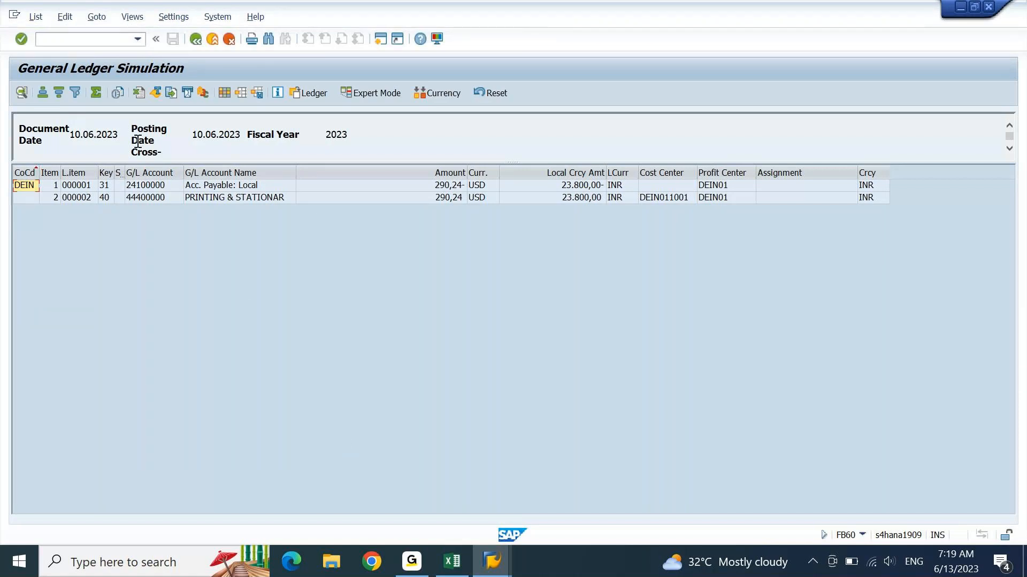
- Leave the general ledger simulation and post the Purchase 3 invoice
click(196, 39)
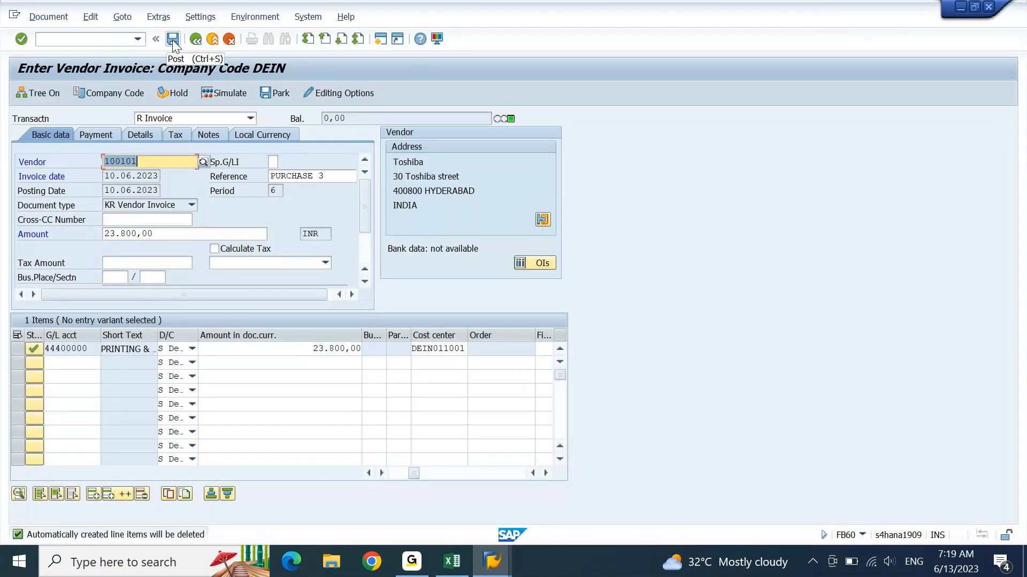
click(172, 40)
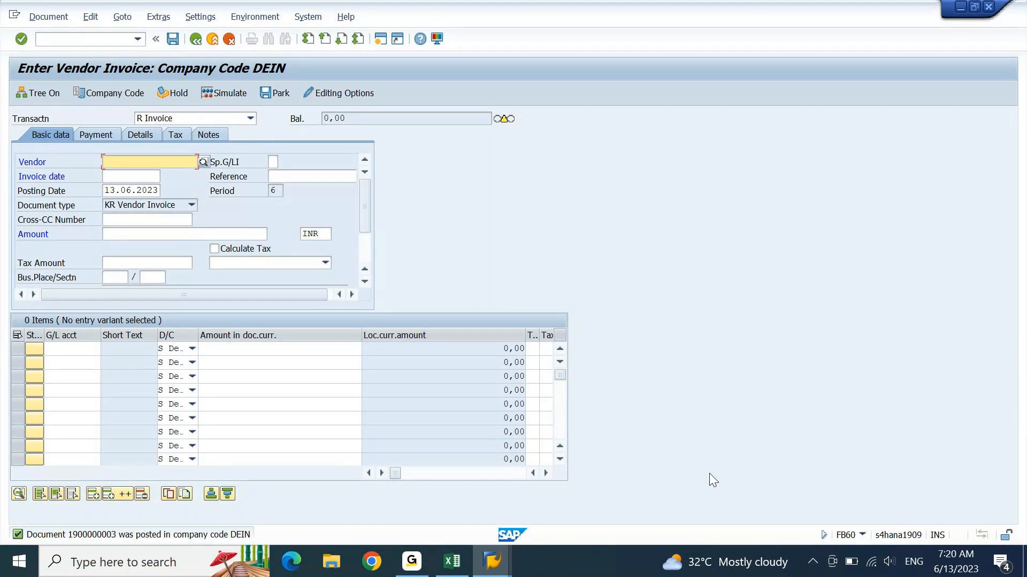
- Switch to the Excel posting list and select the Purchase 1, Purchase 2, Return 2 and Purchase 3 amounts to check their sum
click(450, 564)
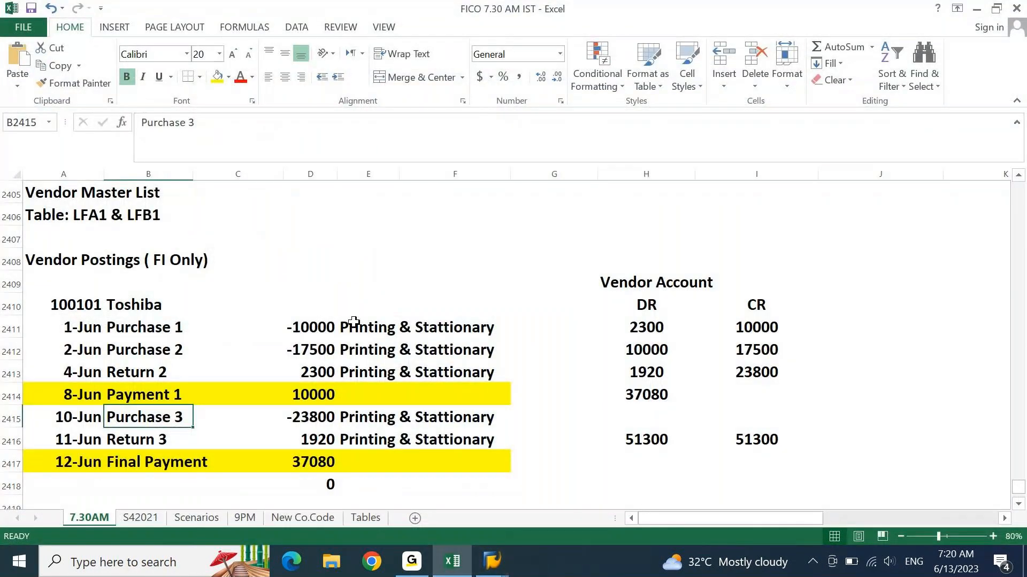
drag(327, 332, 321, 373)
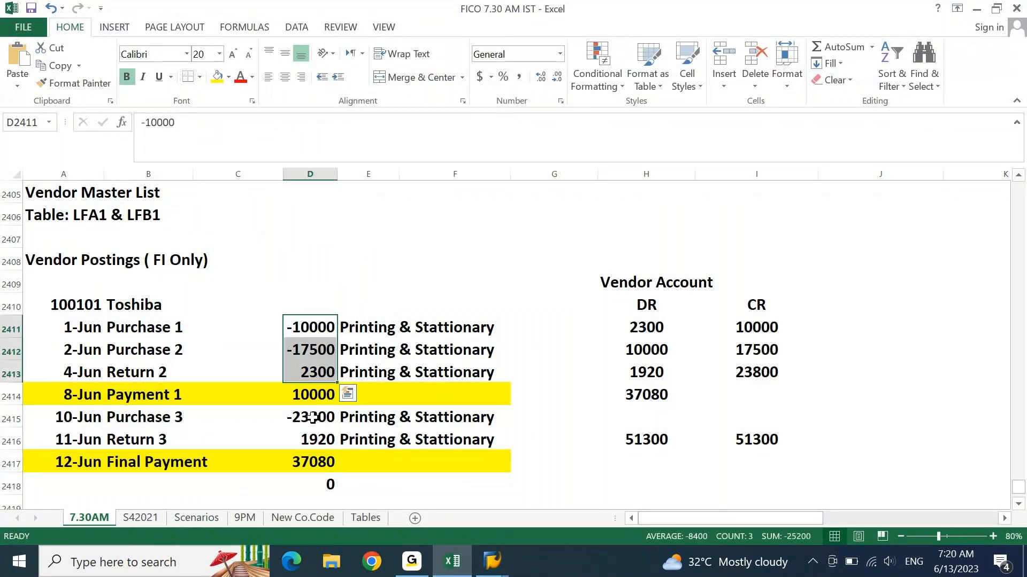
ctrl+click(312, 418)
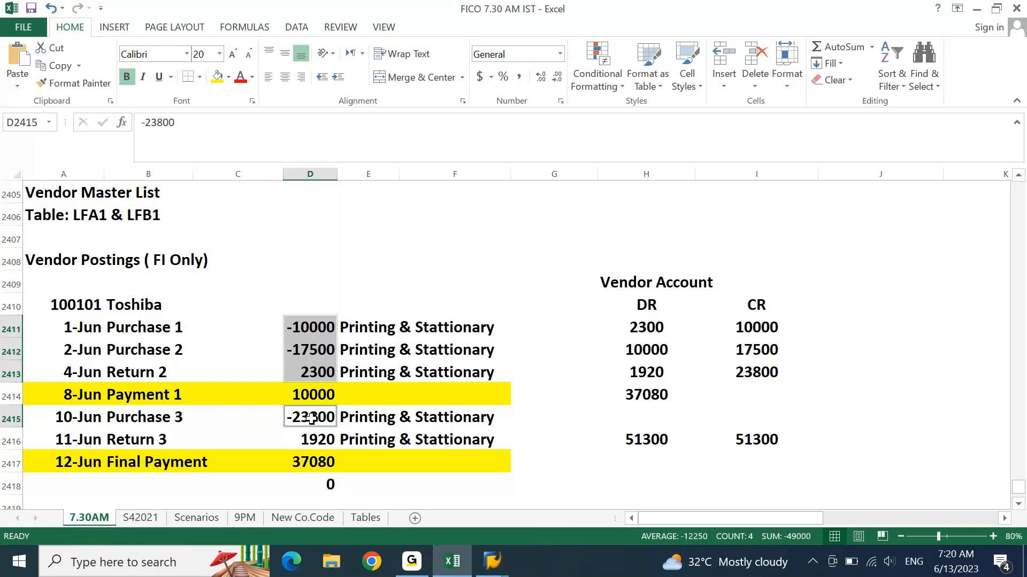
- Switch to the SAP Vendor Line Item Display, leave the Return 2 document, and refresh Toshiba's line items
click(492, 561)
click(191, 474)
key(F3)
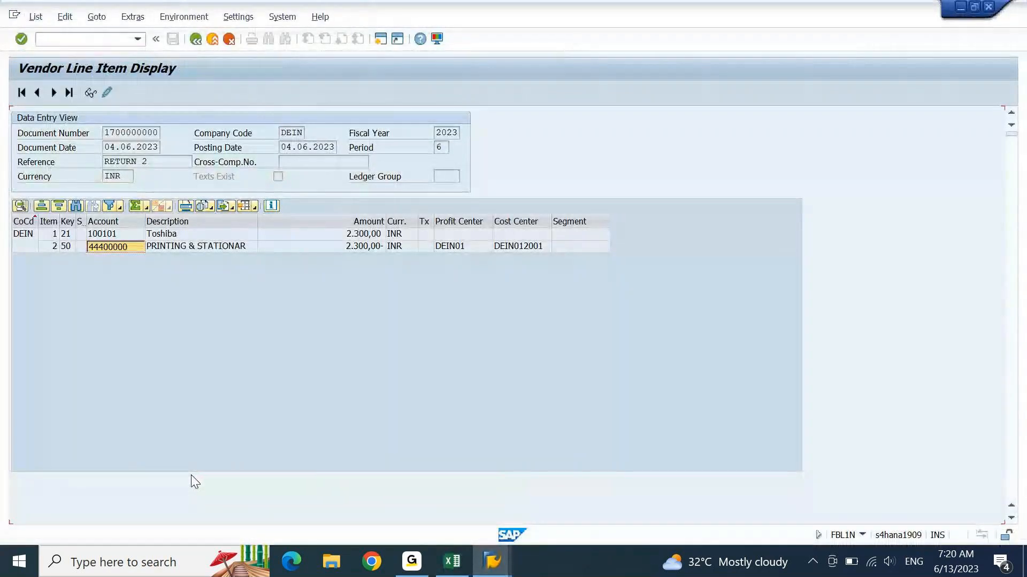
key(F3)
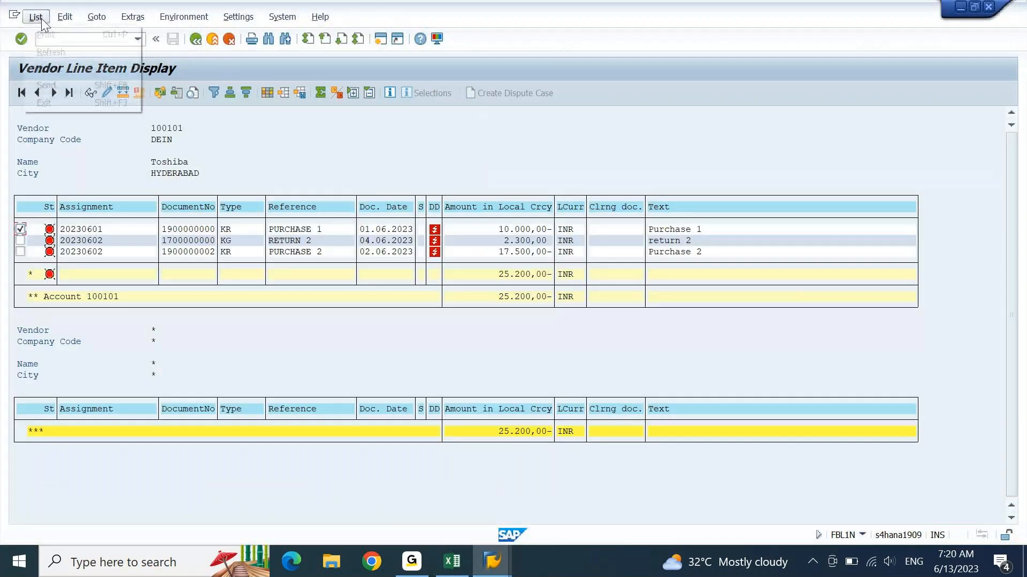
click(37, 17)
click(46, 55)
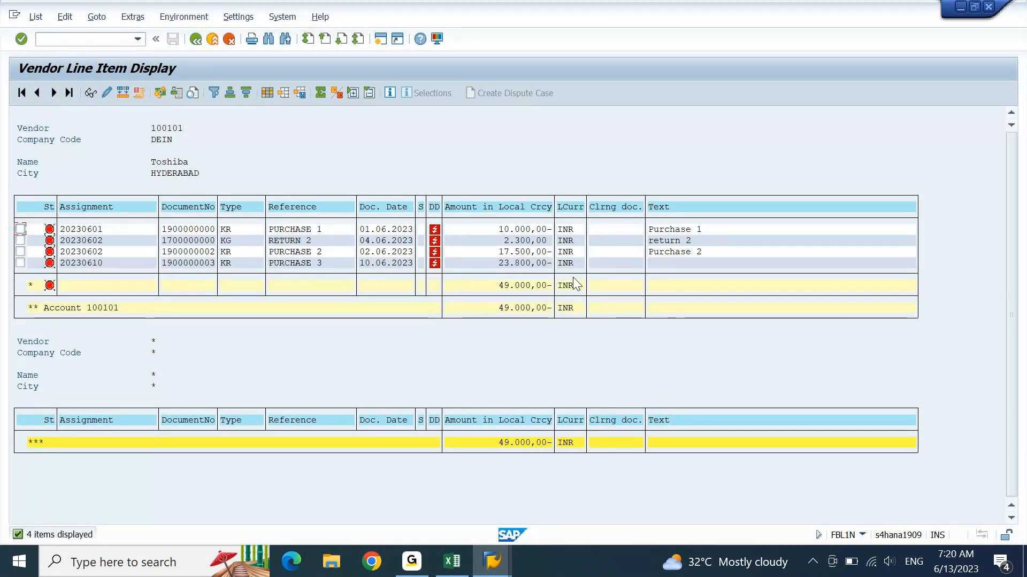
- Run the Vendor Balance Display for Toshiba in company code DEIN, fiscal year 2023, and check the balances
click(491, 561)
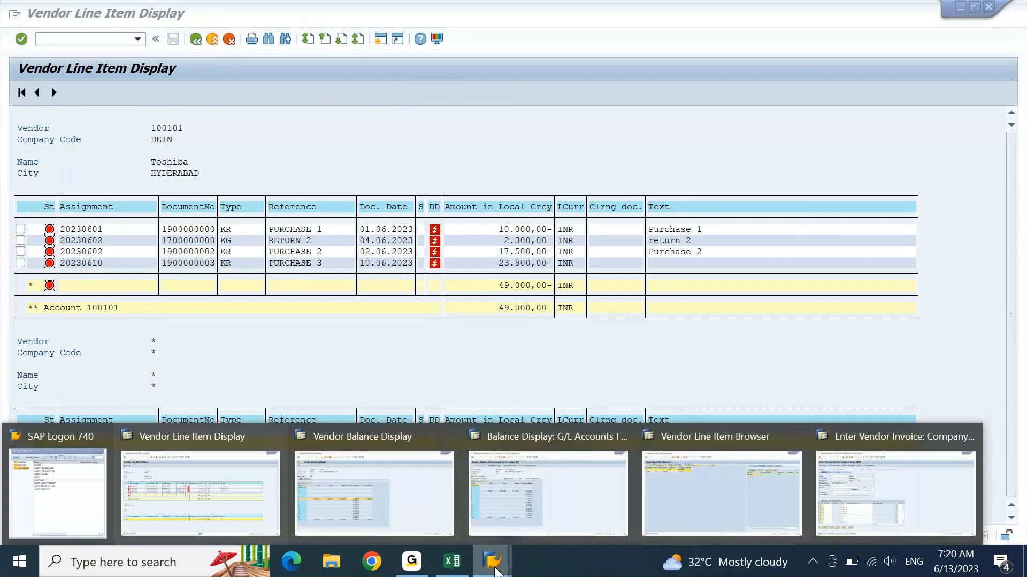
click(402, 526)
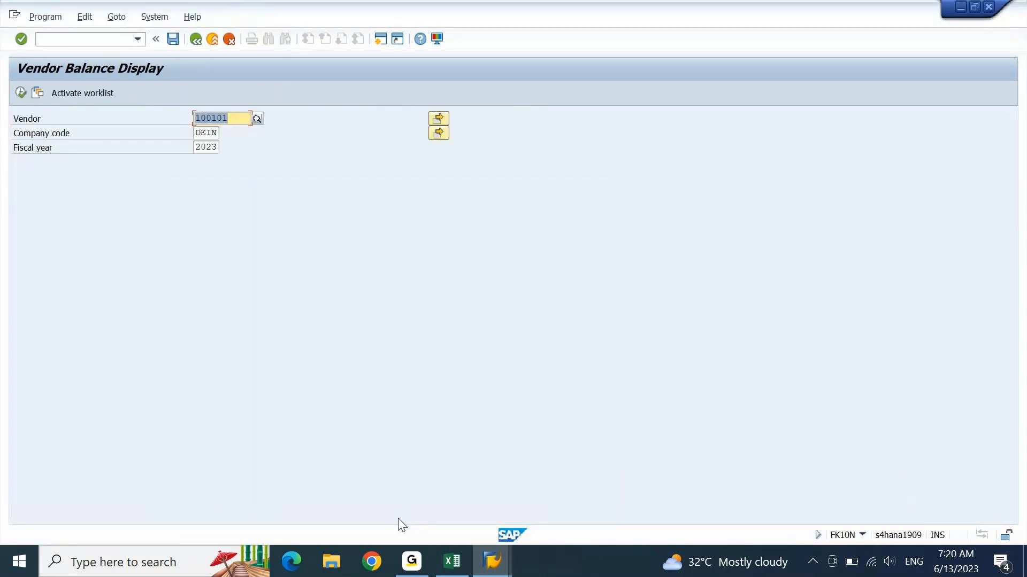
key(F8)
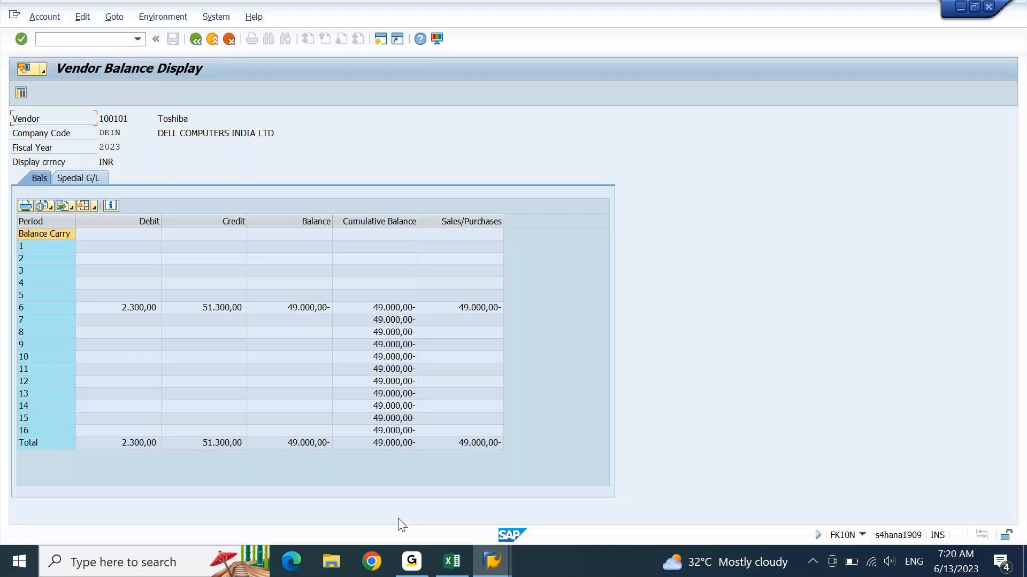
- Rerun the G/L account balance display for Acc. Payable: Local in company code DEIN, fiscal year 2023
mouse_move(502, 574)
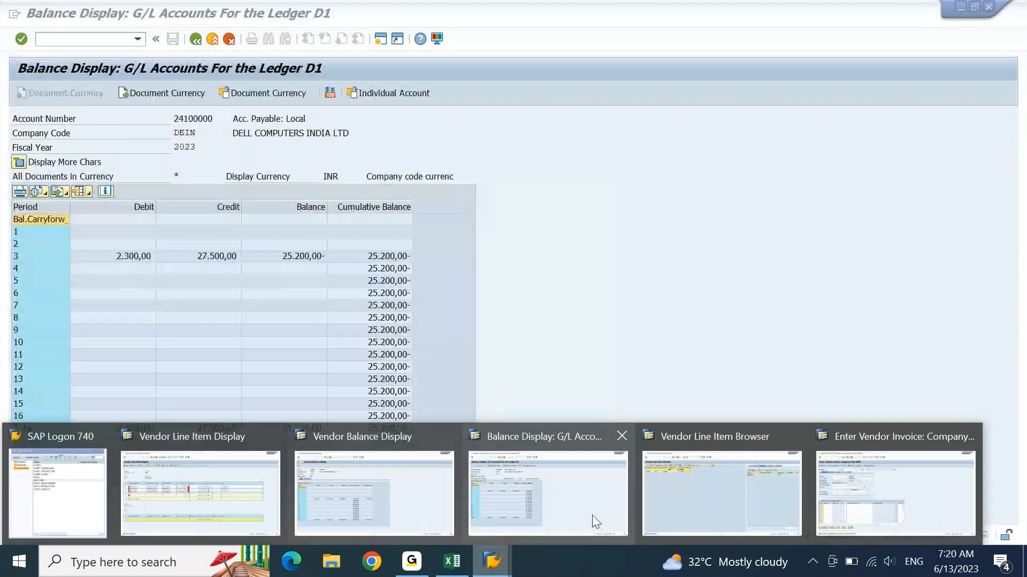
click(592, 515)
key(F3)
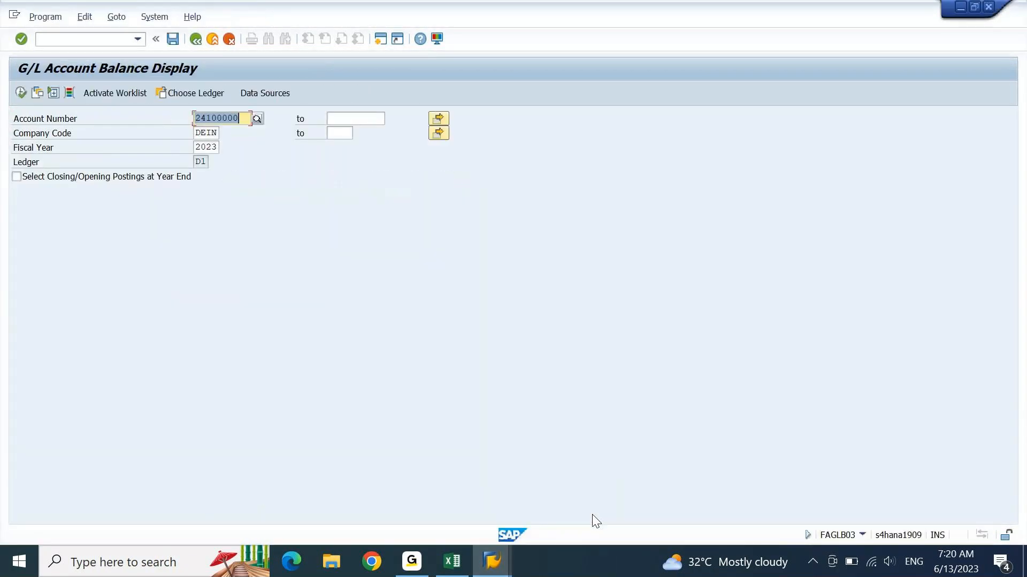
key(F8)
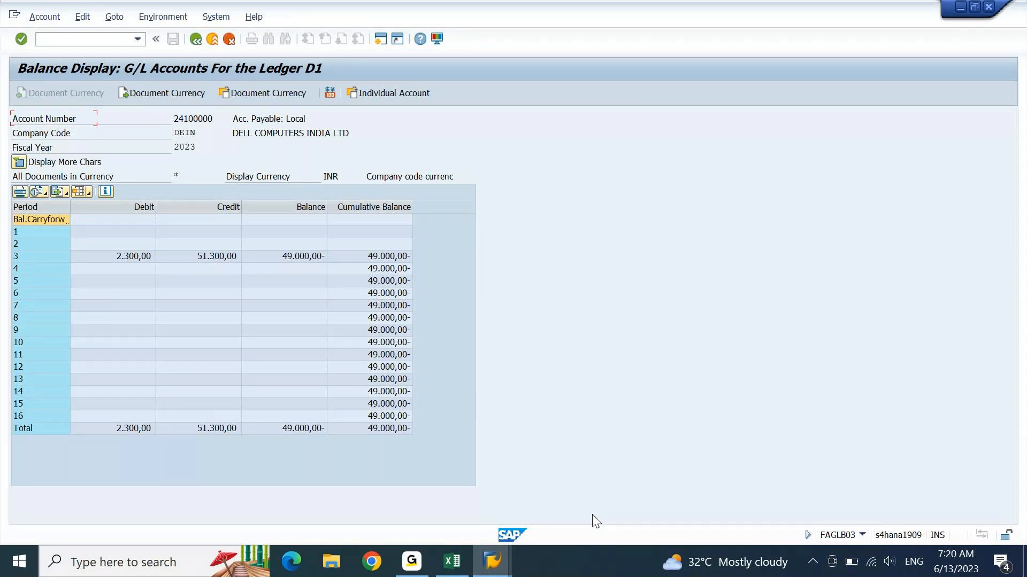
- Refresh the Vendor Line Item Browser and check Toshiba's company code value
mouse_move(492, 561)
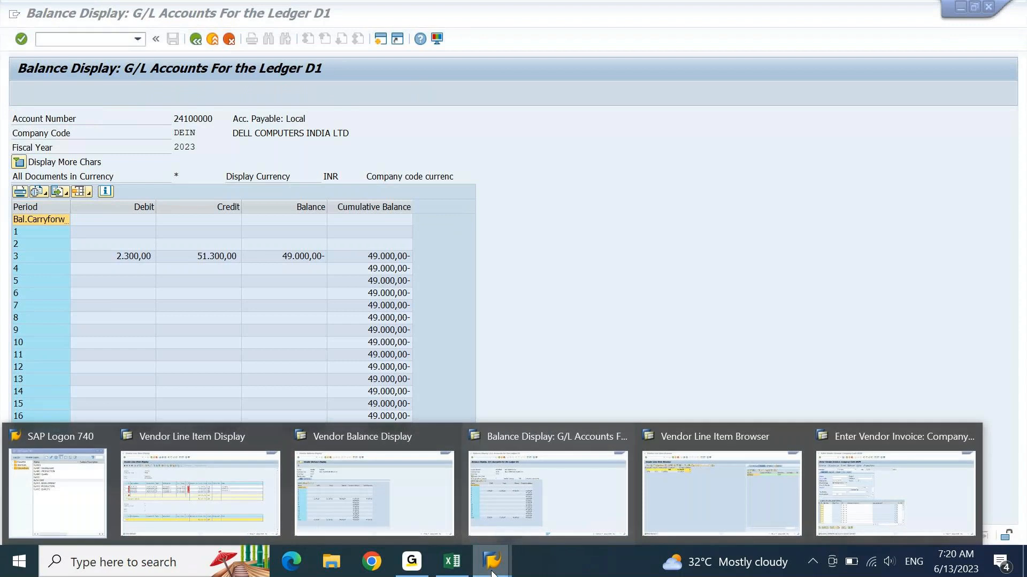
click(746, 524)
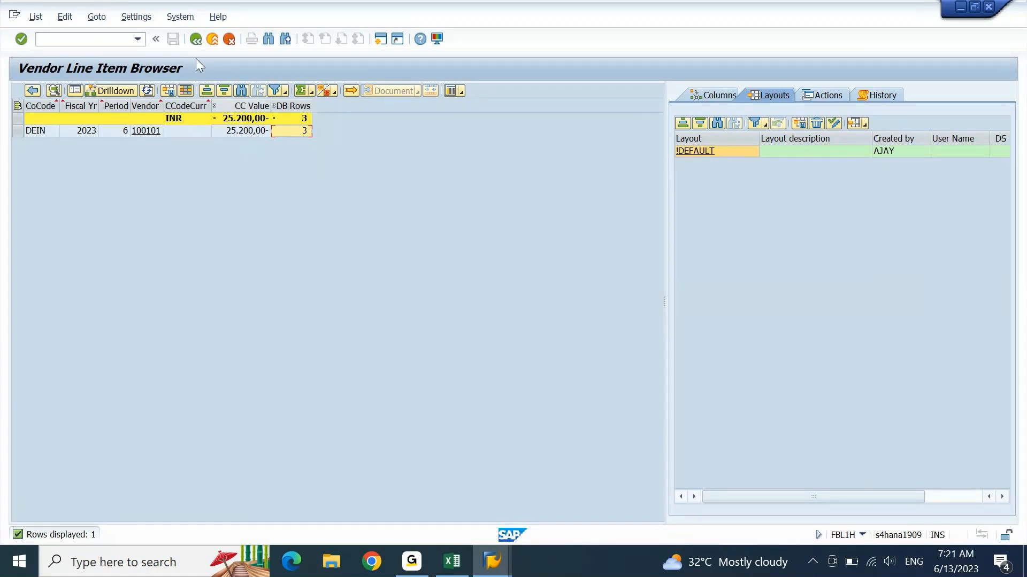
click(36, 17)
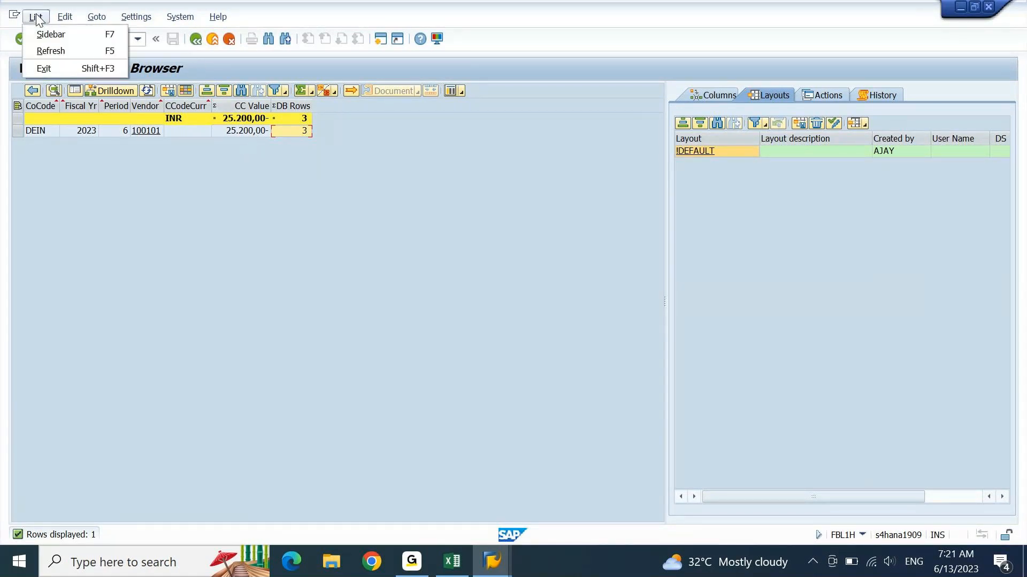
click(40, 47)
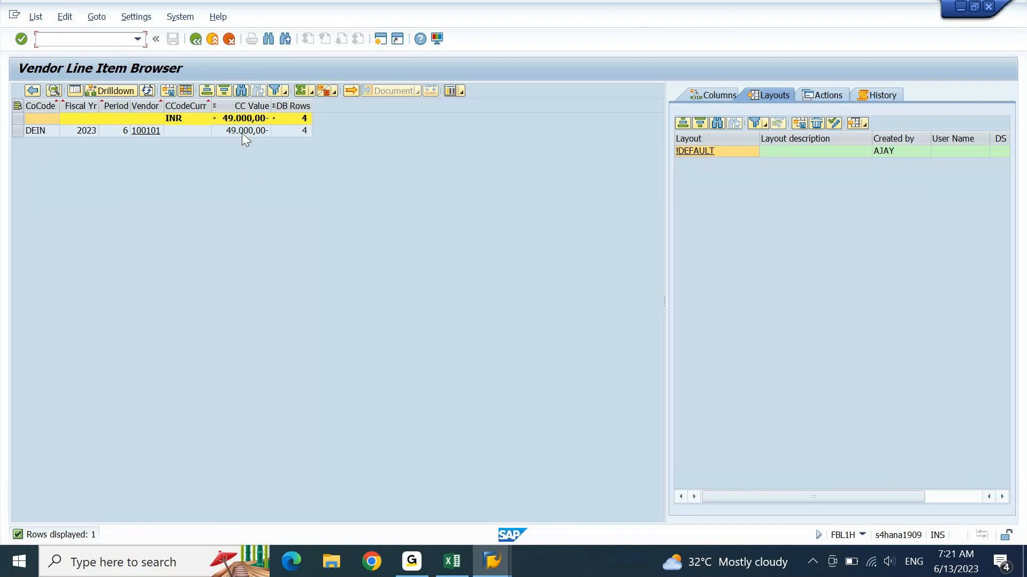
- Check the 11-Jun Return 3 entry in the Excel list, then replace the SAP invoice session with vendor credit memo transaction FB65
click(452, 561)
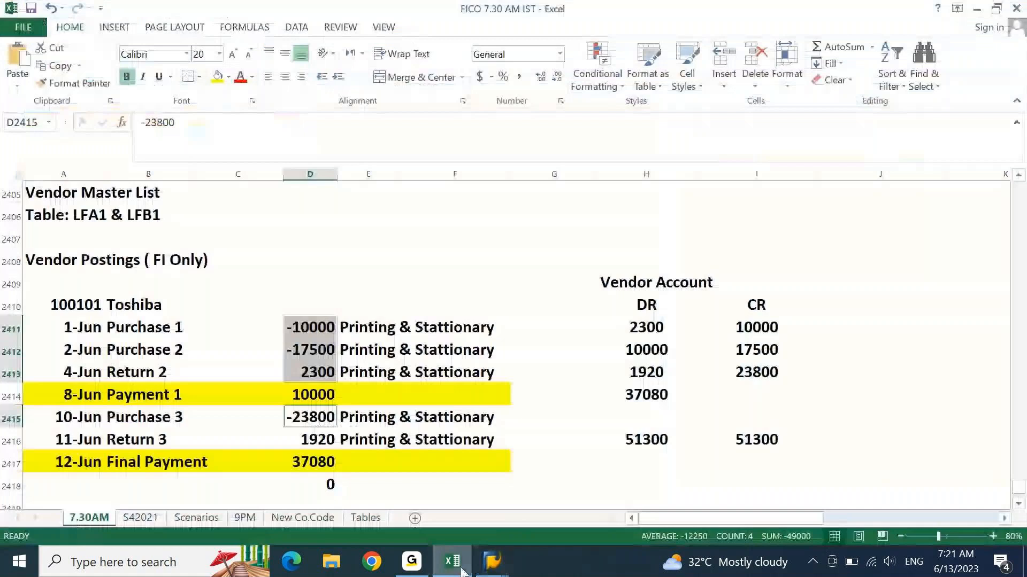
click(80, 443)
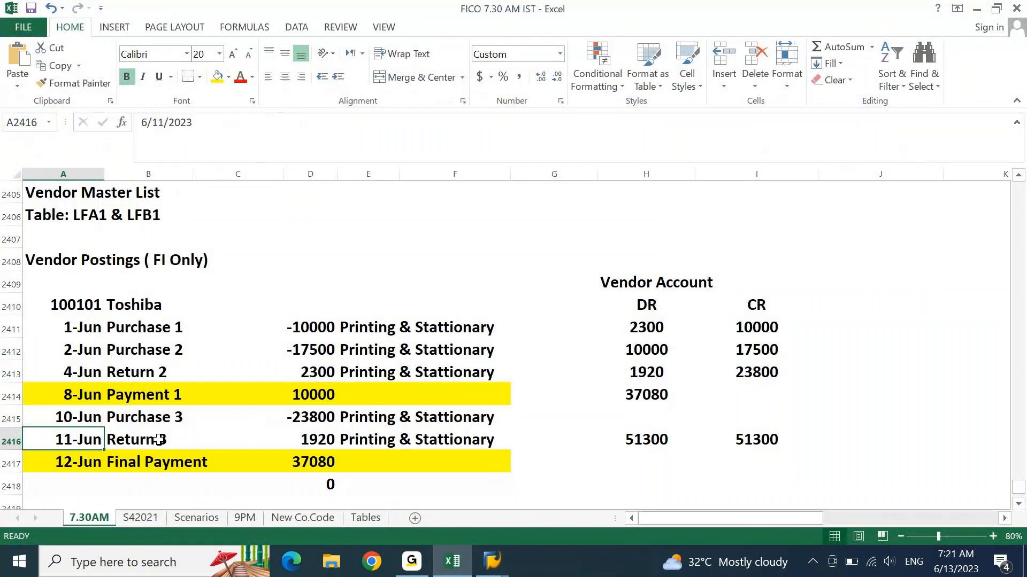
click(486, 570)
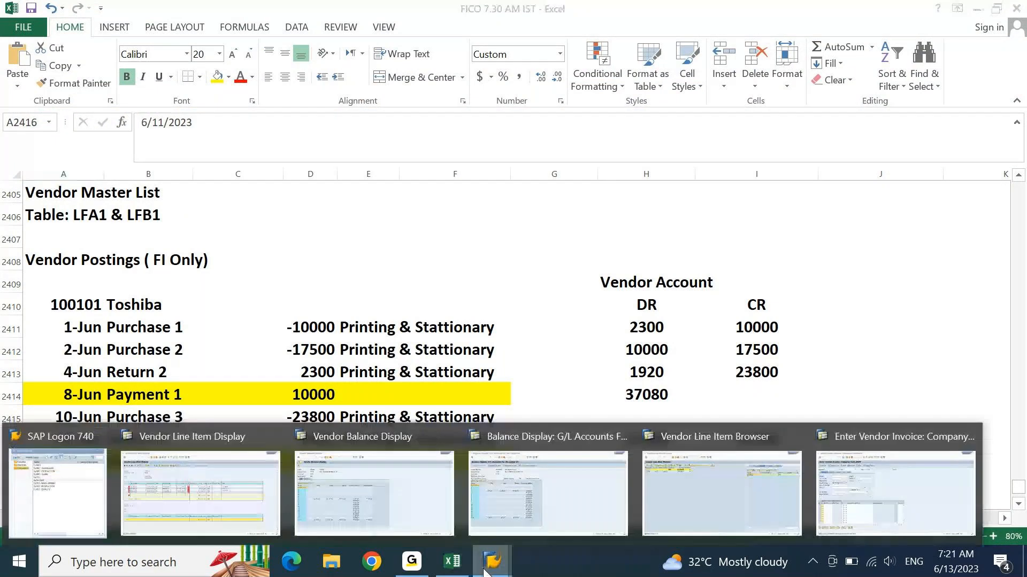
click(856, 490)
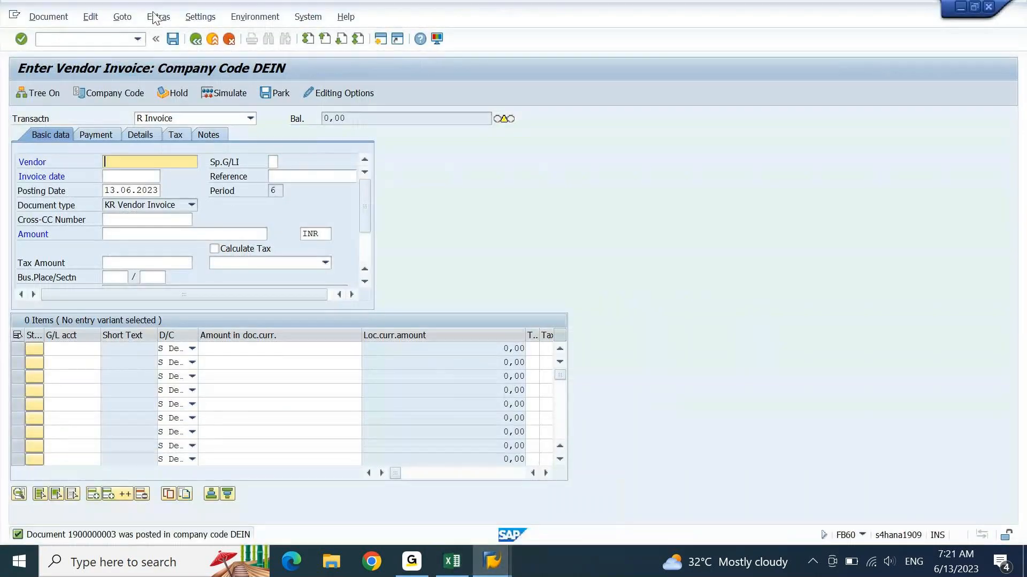
click(96, 40)
text(/N)
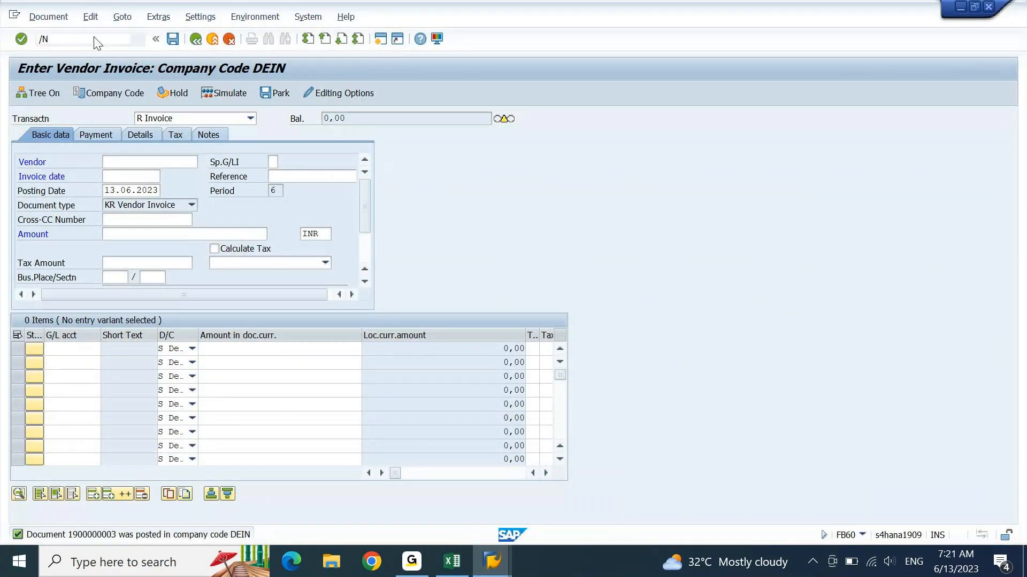
key(Return)
text(FB60)
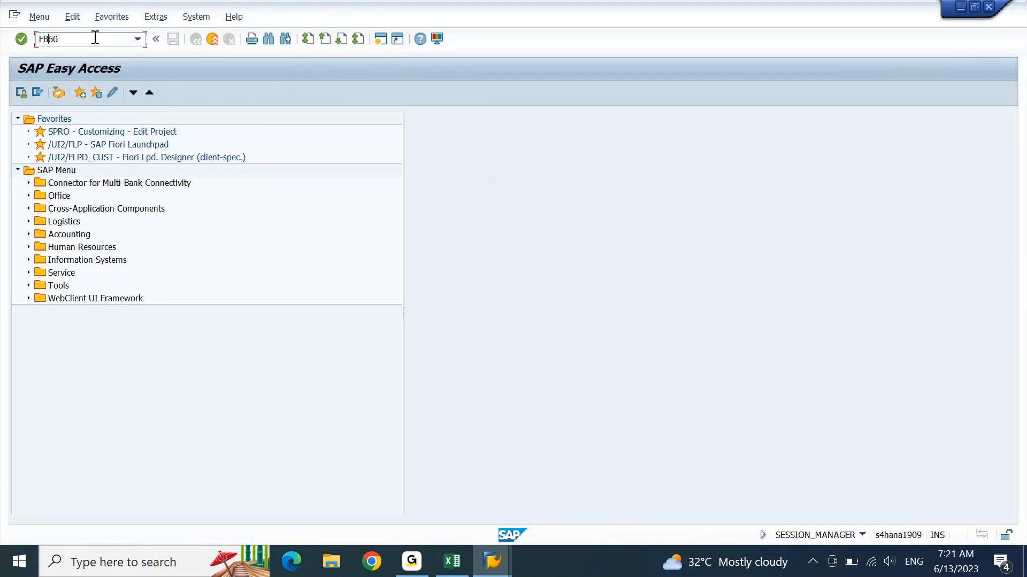
key(BackSpace)
text(5)
key(Return)
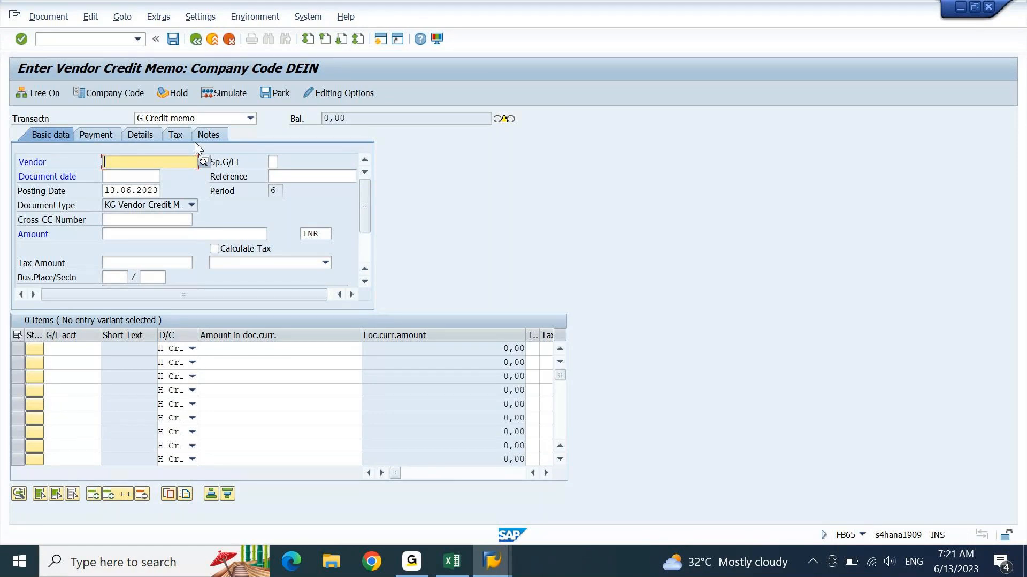
- Enter Toshiba's vendor number in the credit memo and set the document date to 11.06.2023
text(100101)
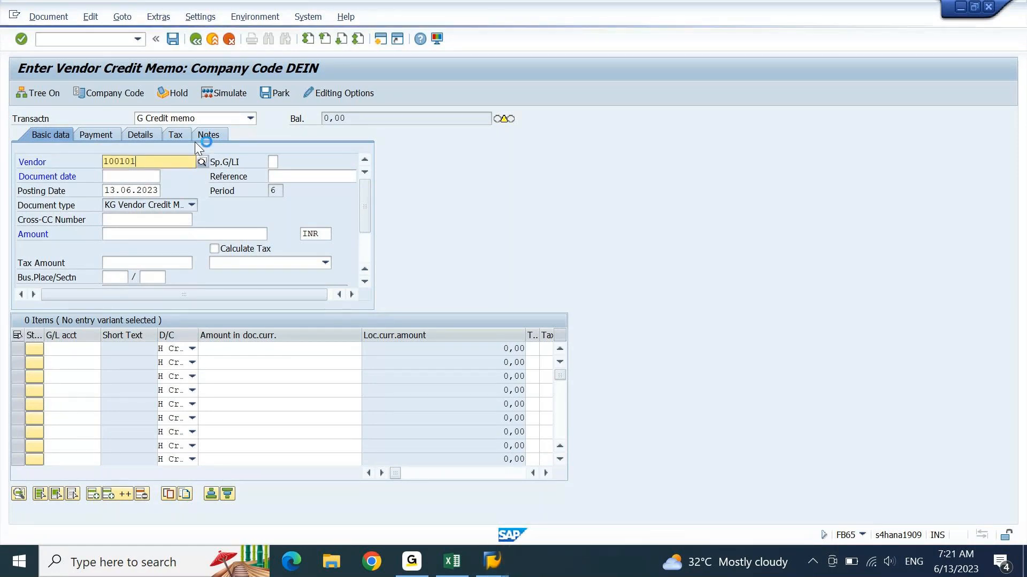
click(153, 204)
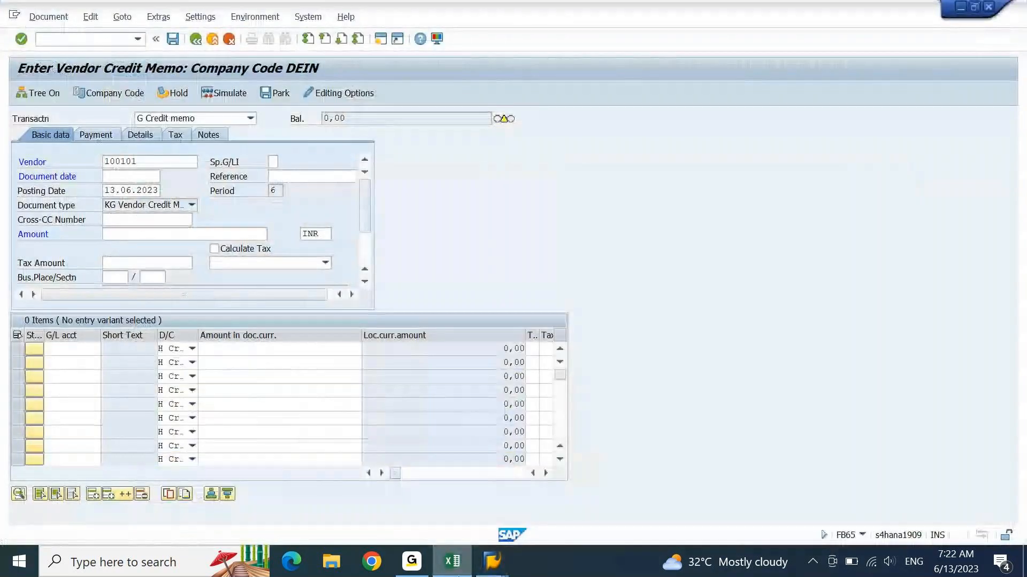
key(Tab)
text(110)
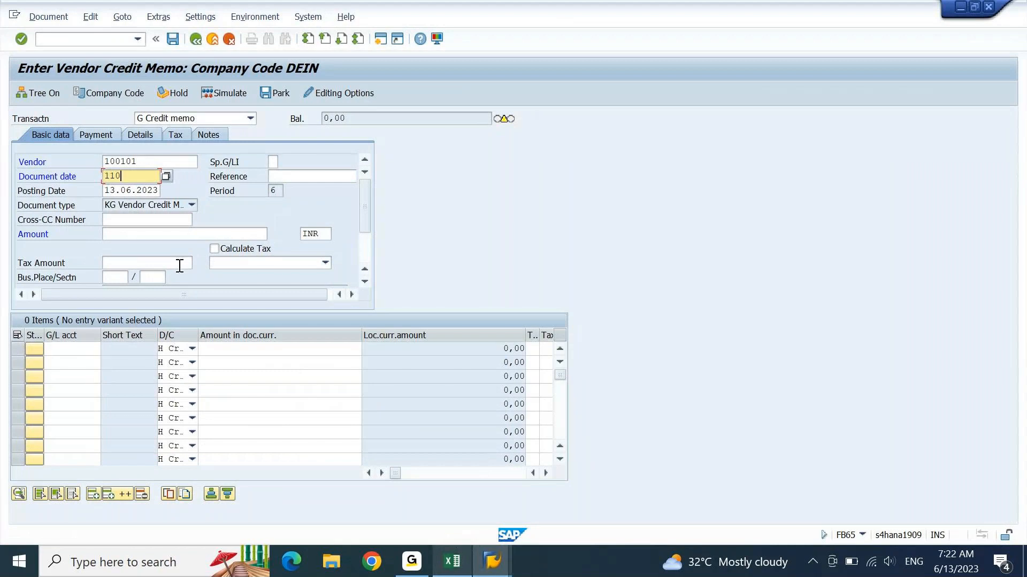
text(623)
key(Tab)
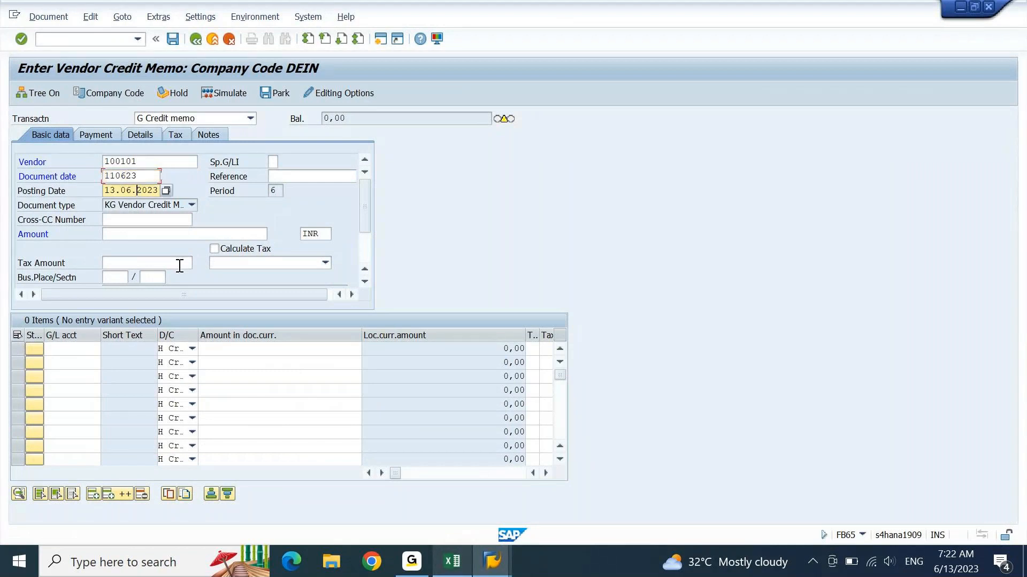
- Set the credit memo's posting date to 11.06.2023
key(Left)
key(Left)
key(Left)
key(Left)
key(Left)
key(shift+Right)
text(1)
key(Up)
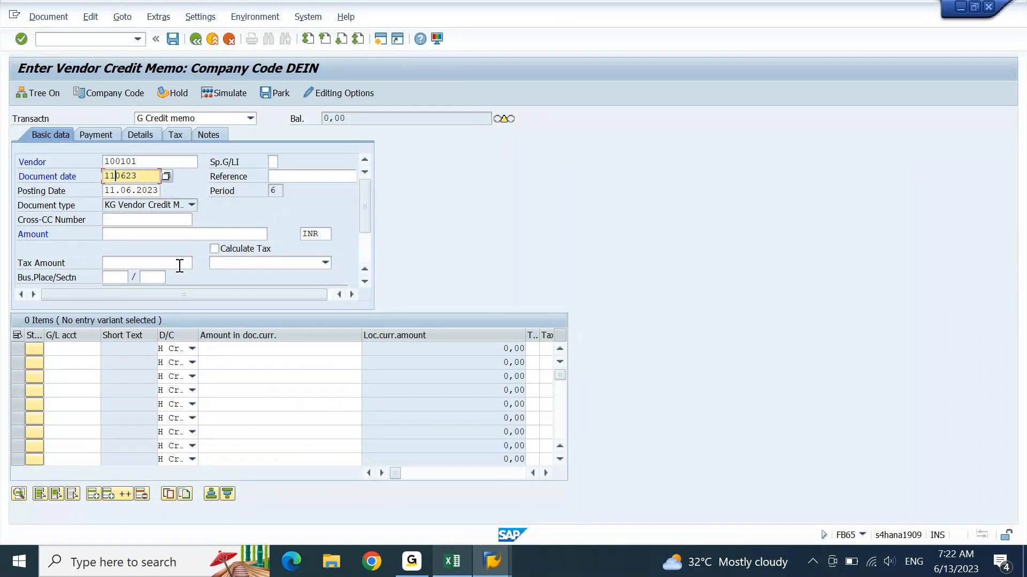
- Enter the reference RETURN 3, check the Return 3 amount in the Excel list, and set the credit memo amount to 1920
key(Tab)
text(RETURN 2)
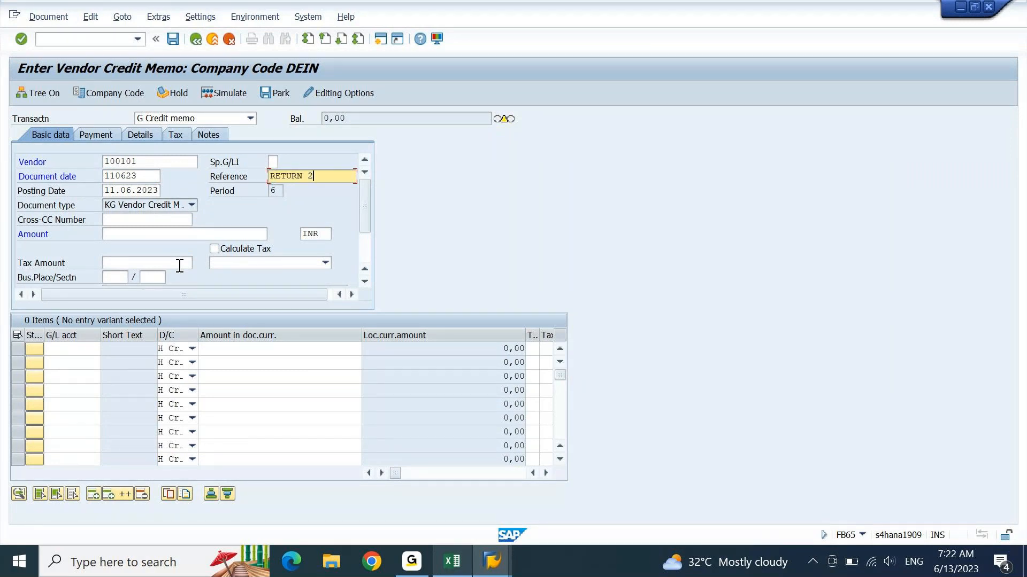
key(BackSpace)
text(3)
click(453, 562)
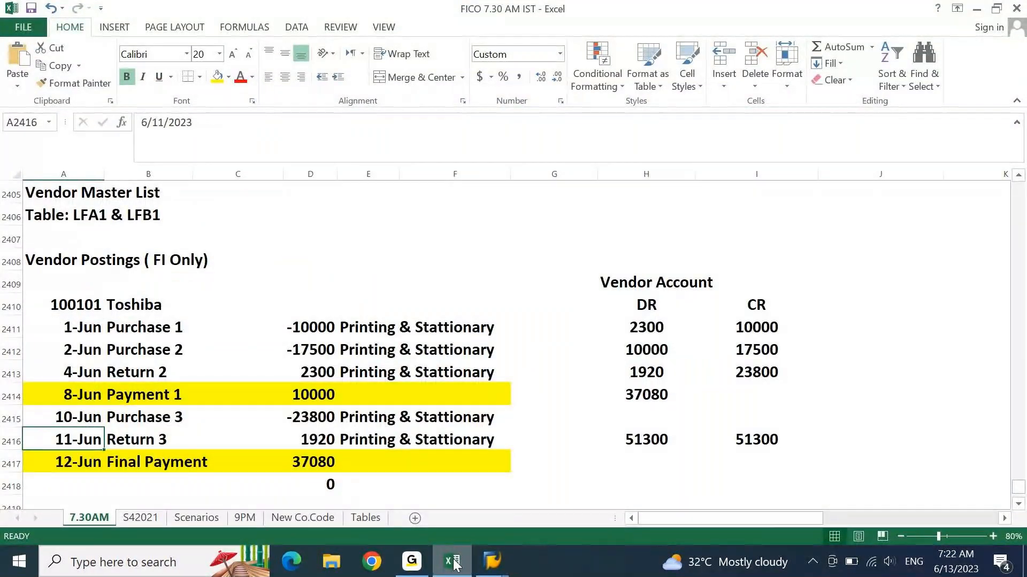
click(453, 563)
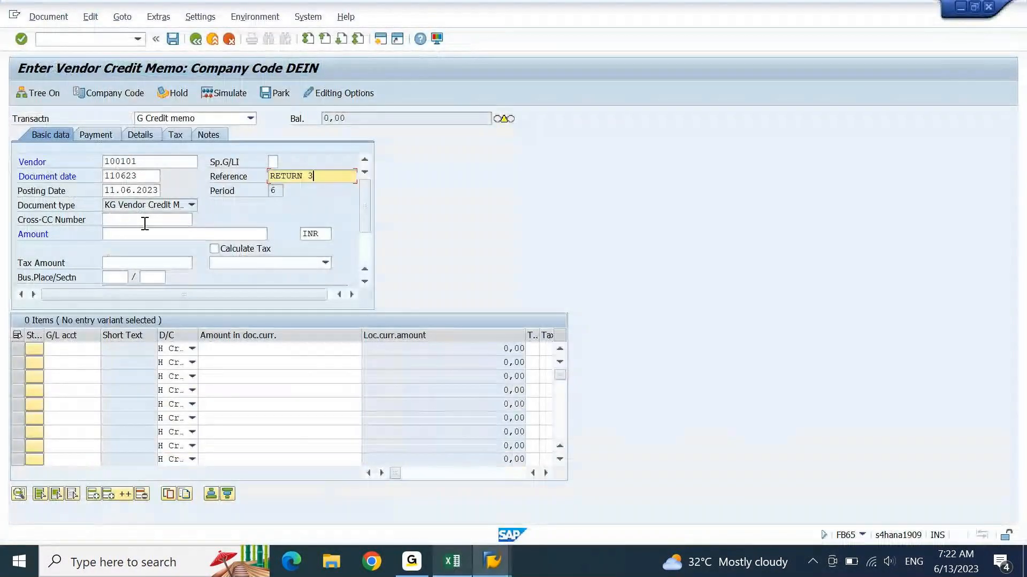
click(137, 236)
text(1)
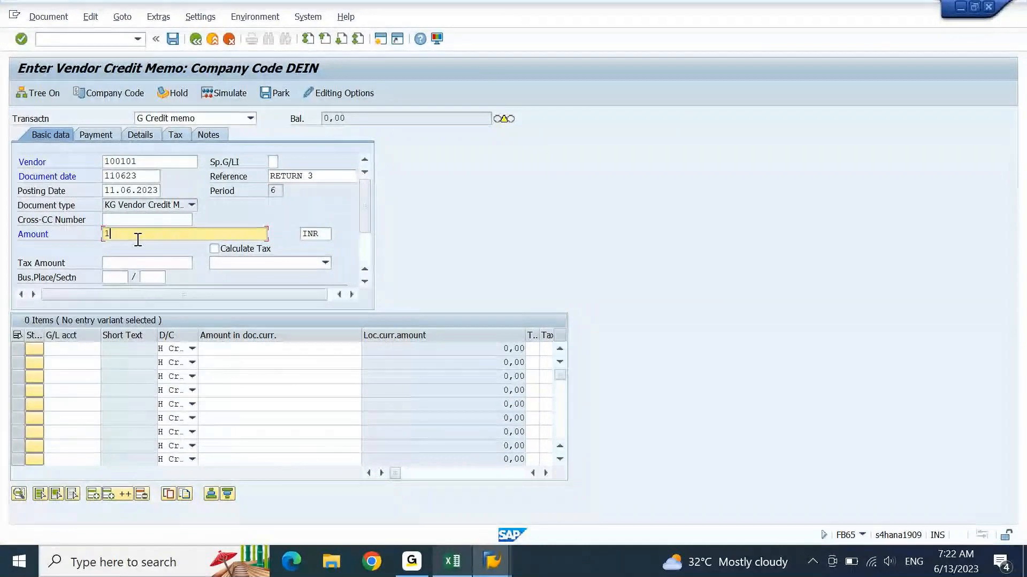
text(920)
- Add a credit line item for the Printing & Stationary G/L account with an amount of 1920
click(84, 349)
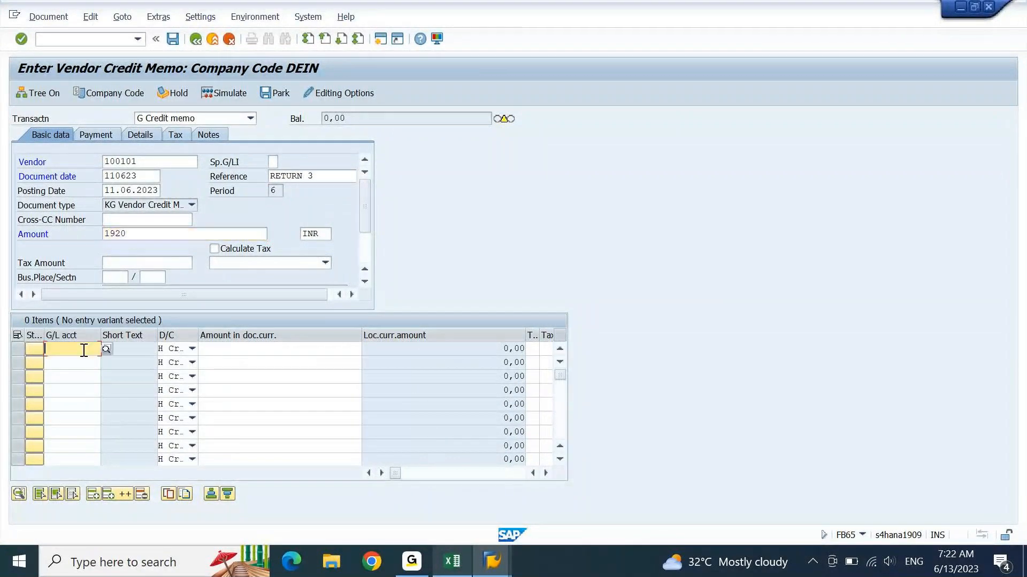
click(84, 349)
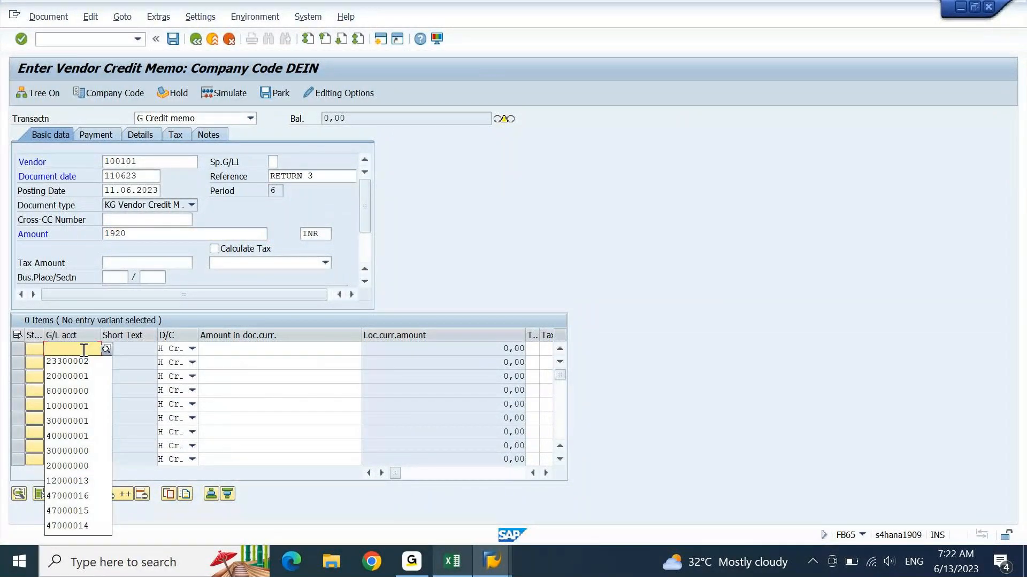
text(44)
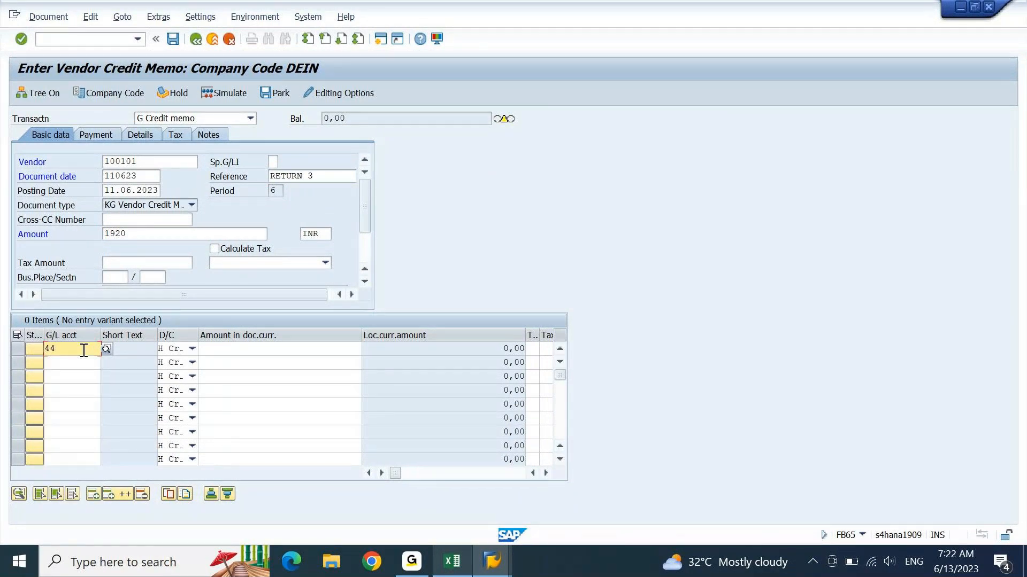
text(4)
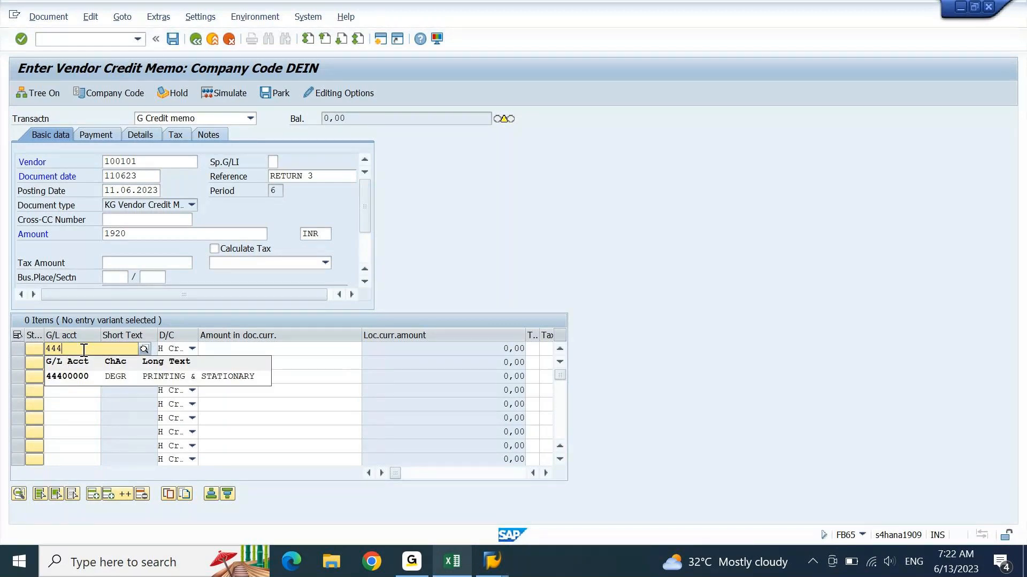
key(Down)
key(Return)
key(Tab)
key(Tab)
text(1920)
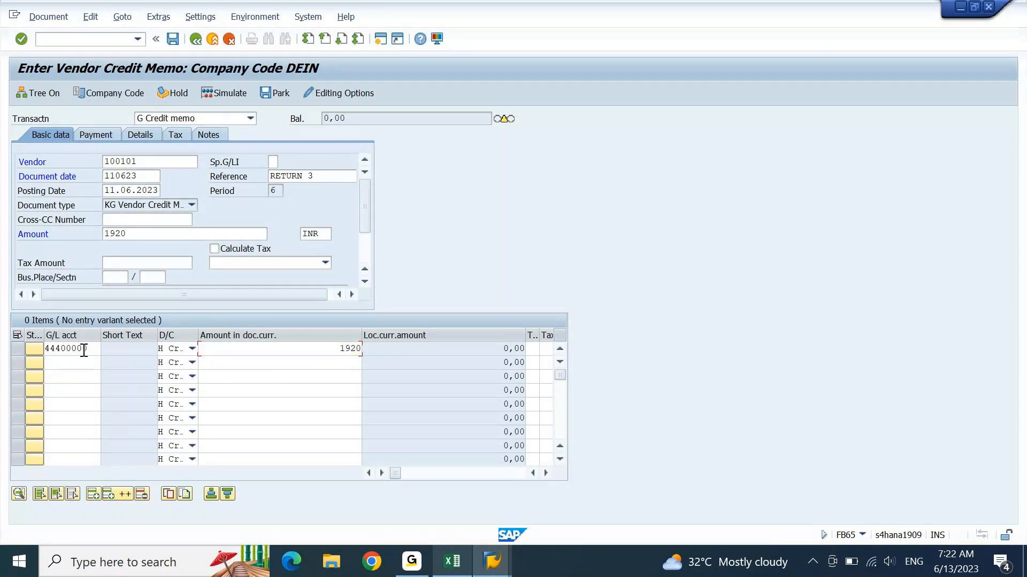
- Enter RETURN 3 as the line item text for the Printing & Stationary item
key(Tab)
key(Tab)
key(Tab)
key(Tab)
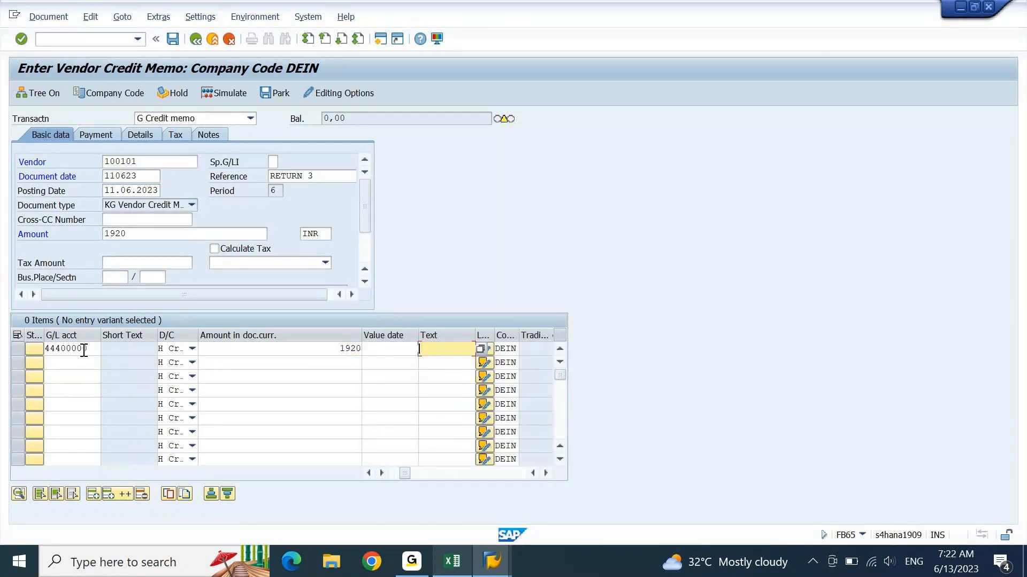
text(RETURN 3)
- Assign cost center DEIN011001 to the Printing & Stationary line item and validate the entries
key(Tab)
key(Tab)
key(Tab)
key(Tab)
key(Tab)
key(Tab)
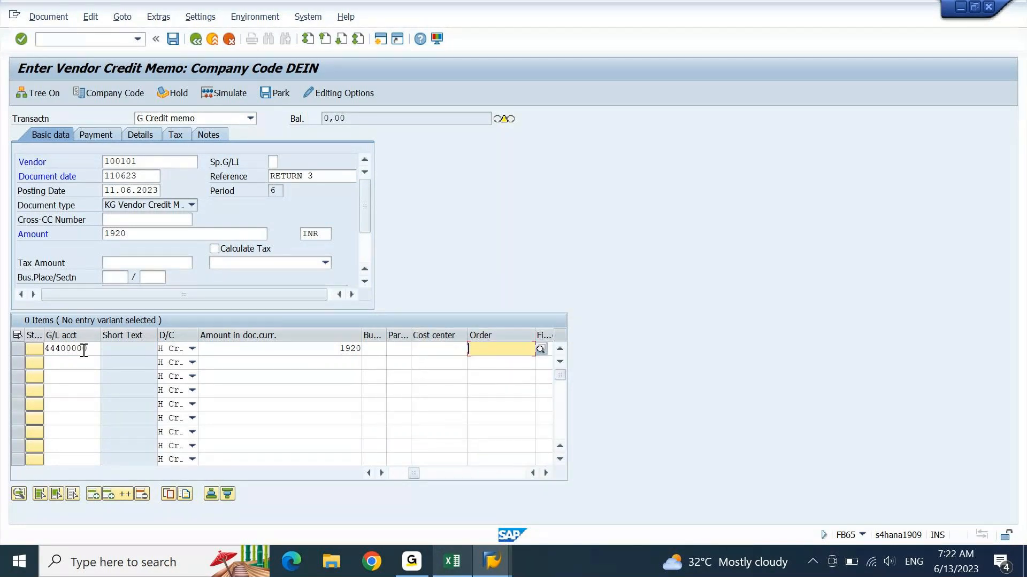
key(shift+Tab)
key(Down)
key(Return)
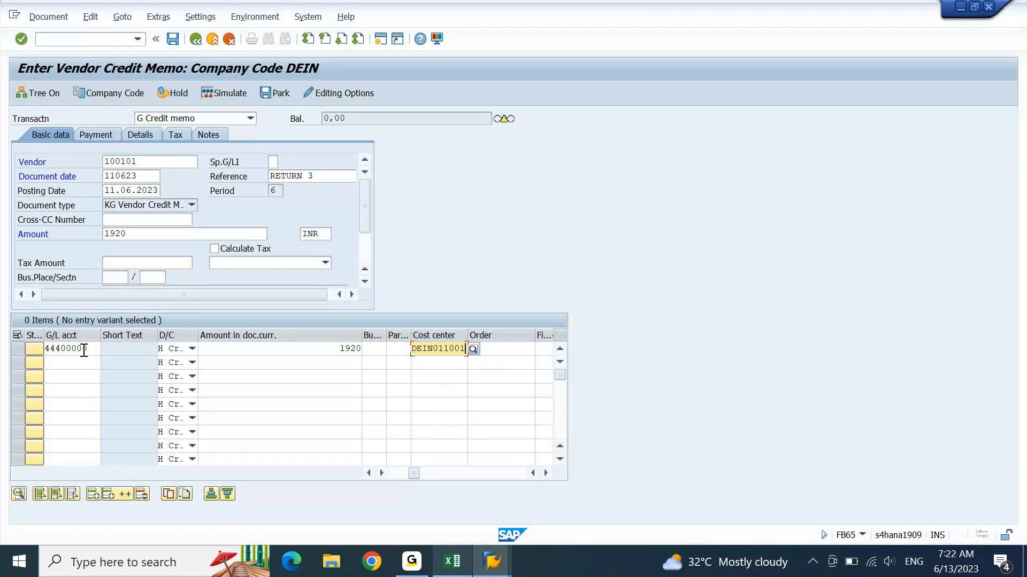
key(Return)
key(Return)
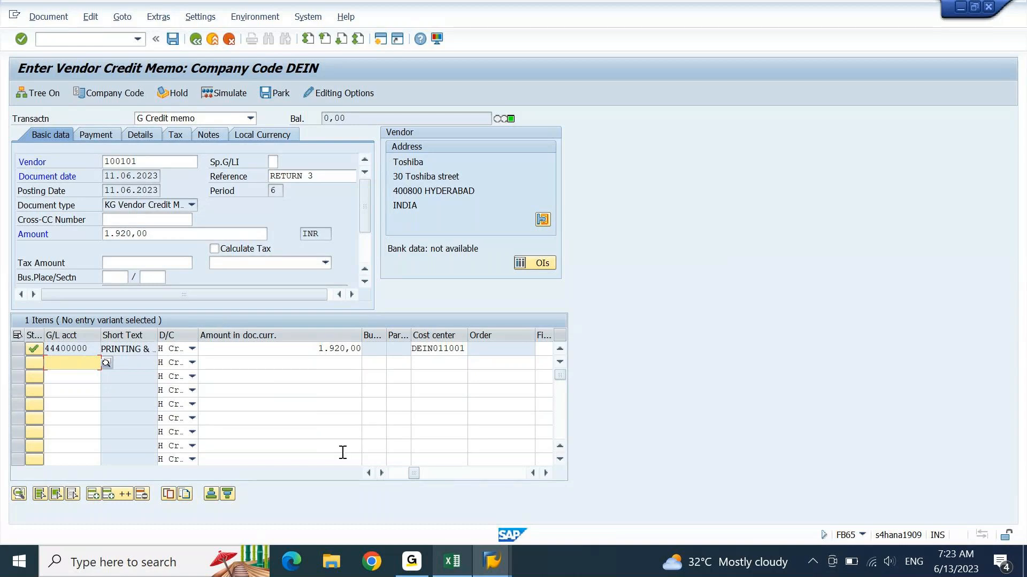
- Copy the Purchase 3 invoice's document number from the Vendor Line Item Display session
mouse_move(511, 571)
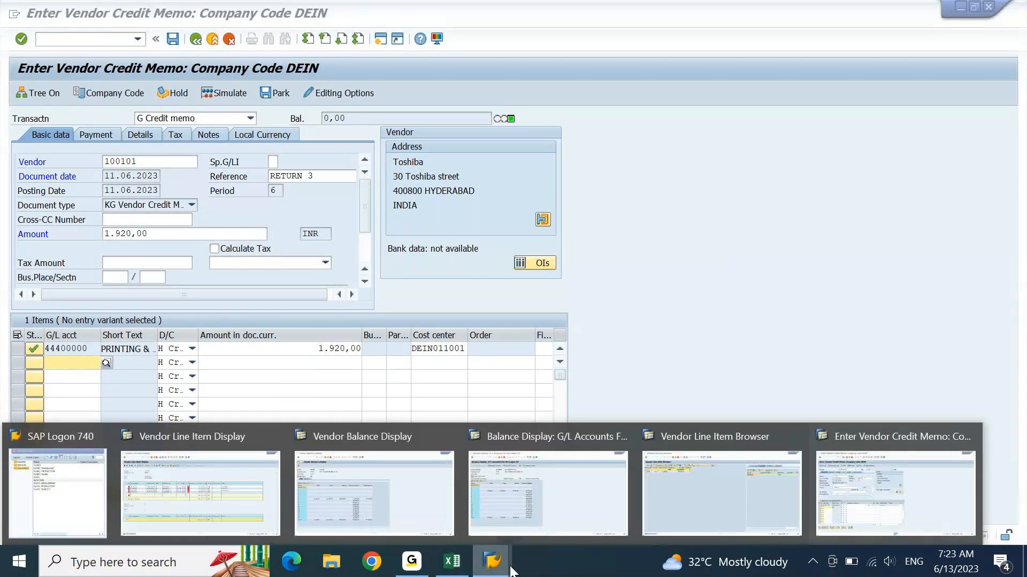
click(232, 519)
click(322, 270)
key(ctrl+y)
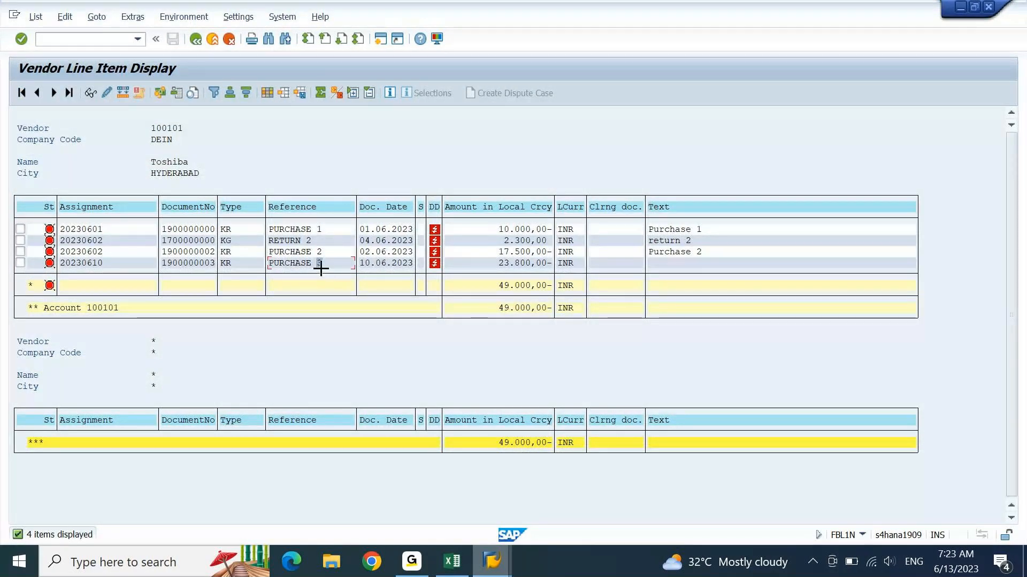
drag(164, 266, 217, 262)
key(ctrl+c)
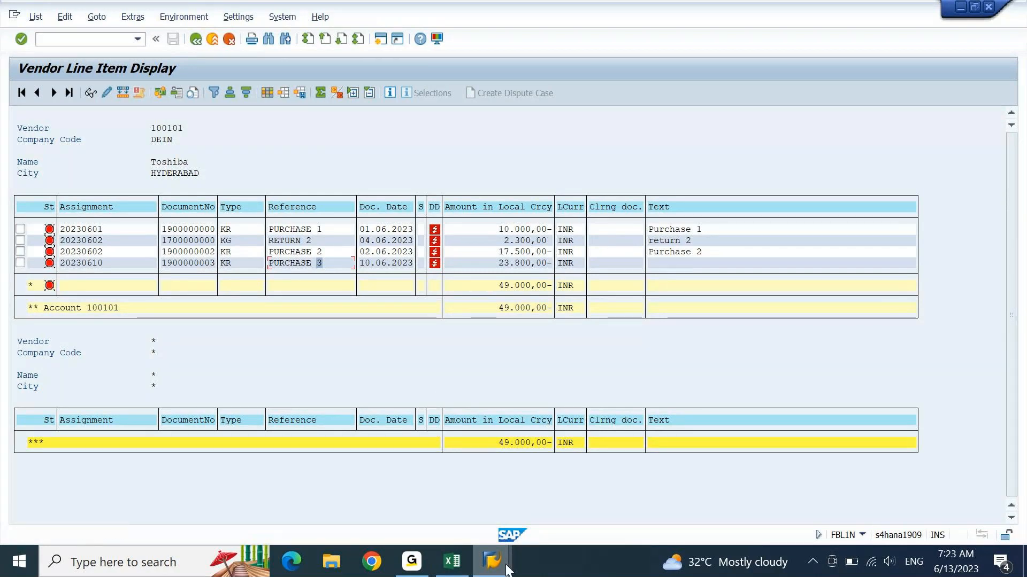
- Paste the Purchase 3 document number as the invoice reference in the credit memo's payment data and accept the entry
mouse_move(507, 570)
click(817, 490)
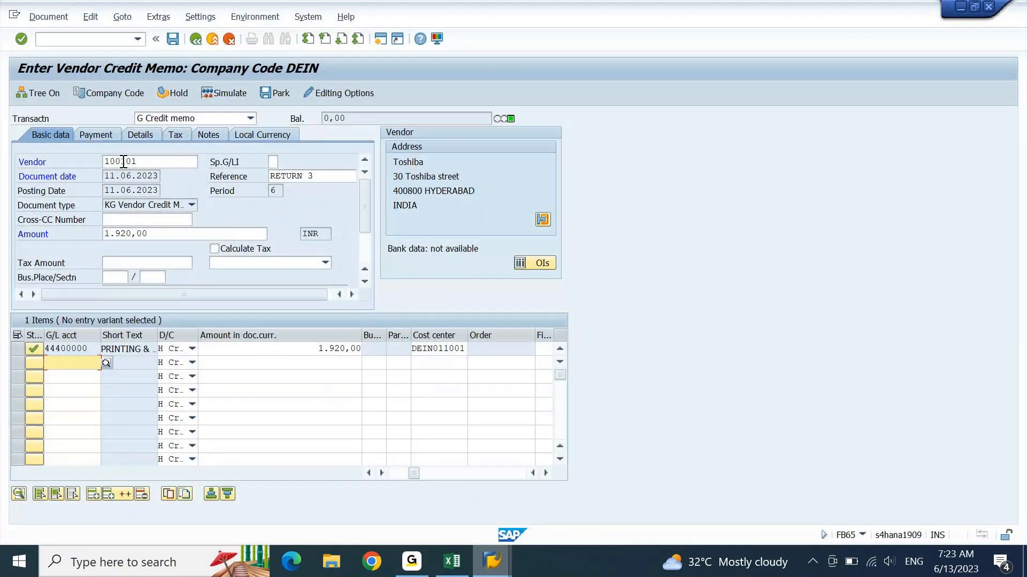
click(102, 135)
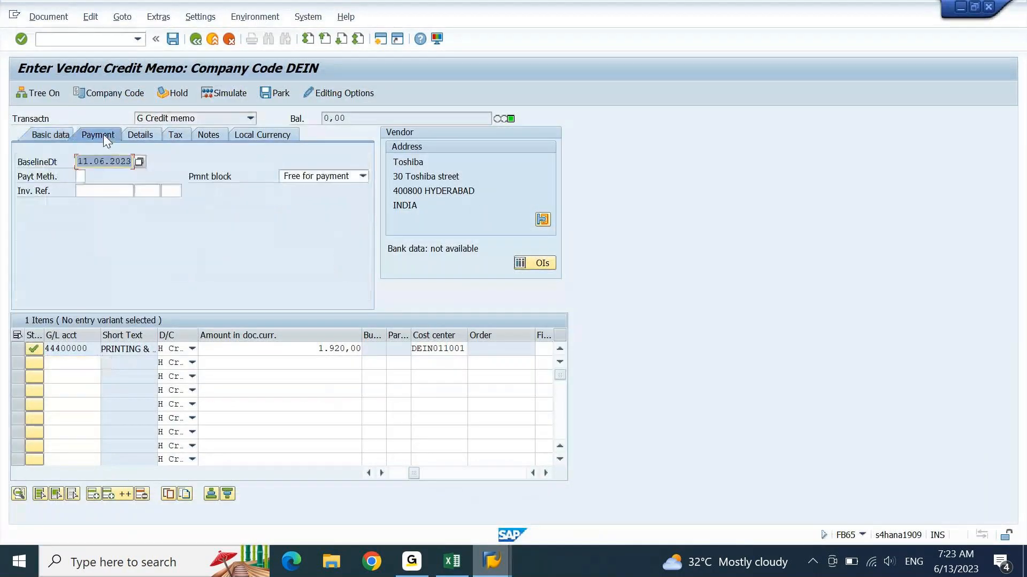
click(102, 190)
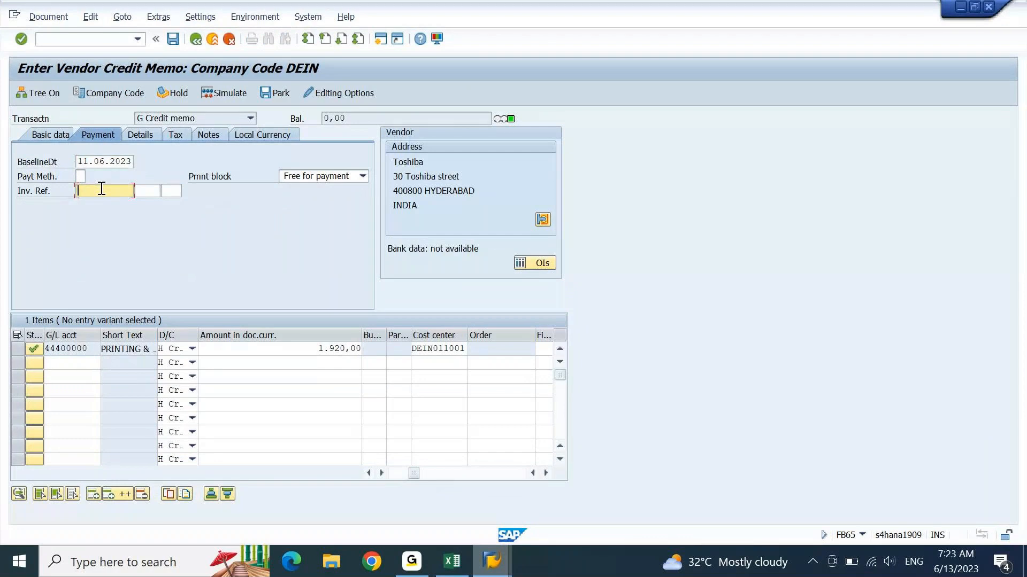
key(ctrl+v)
key(Return)
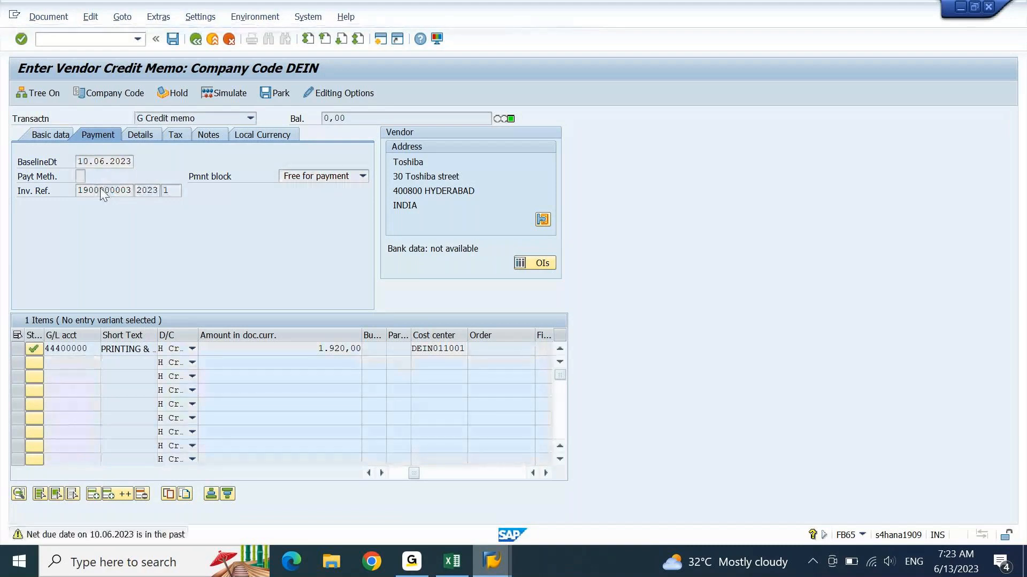
key(Return)
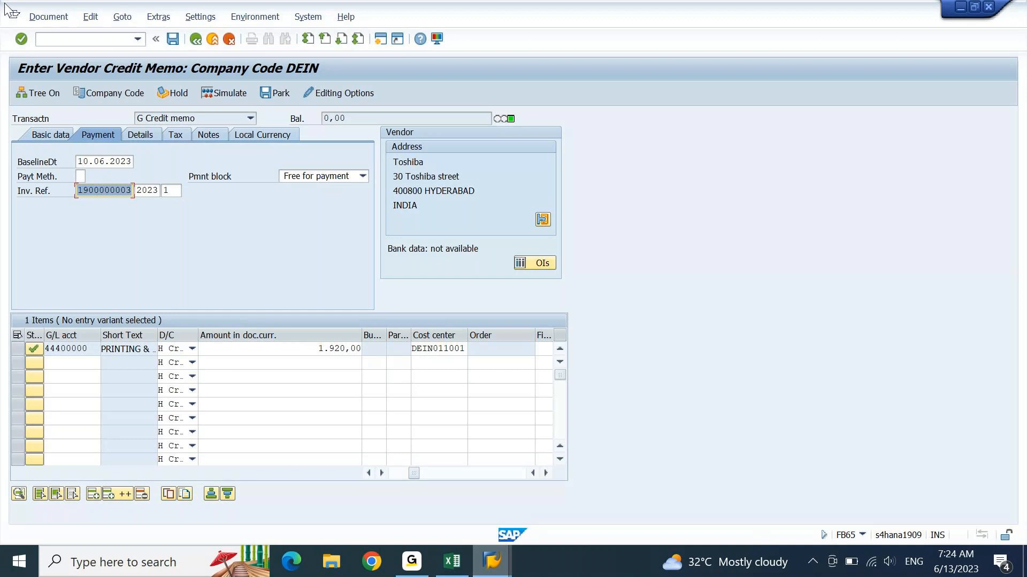
- Simulate the credit memo, review its line items in the document overview, and return to the entry form
click(34, 19)
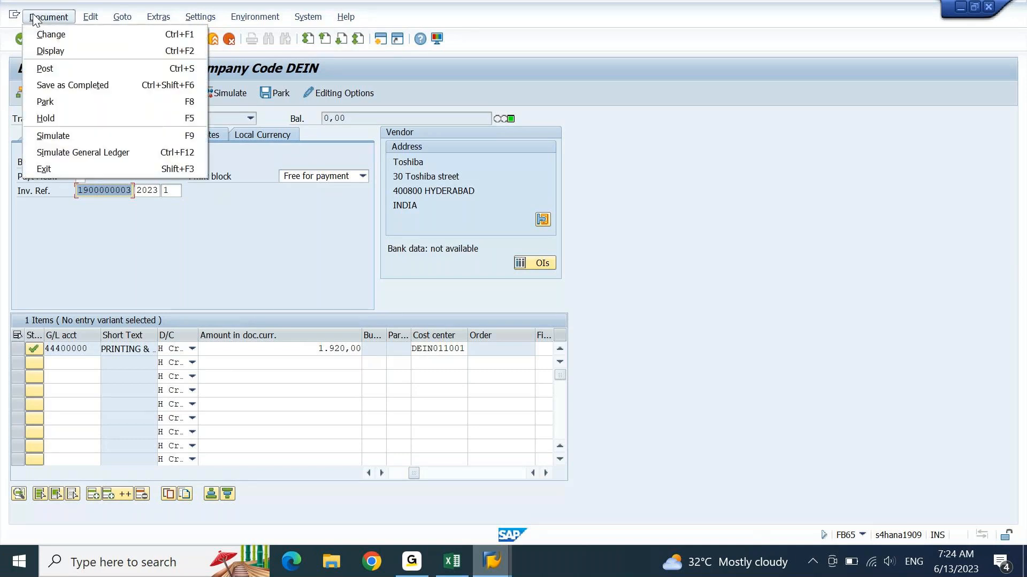
click(50, 132)
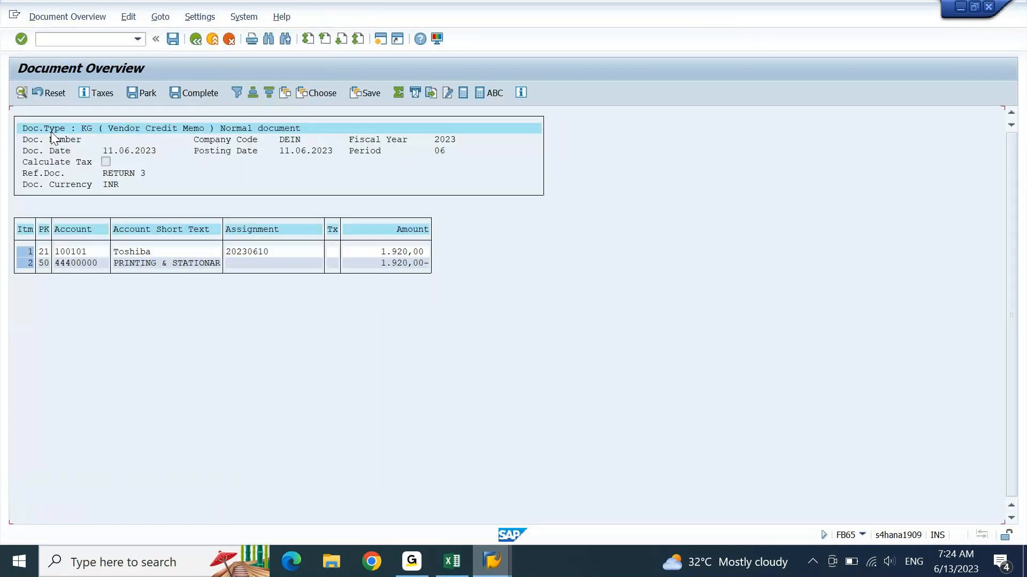
click(197, 42)
key(Return)
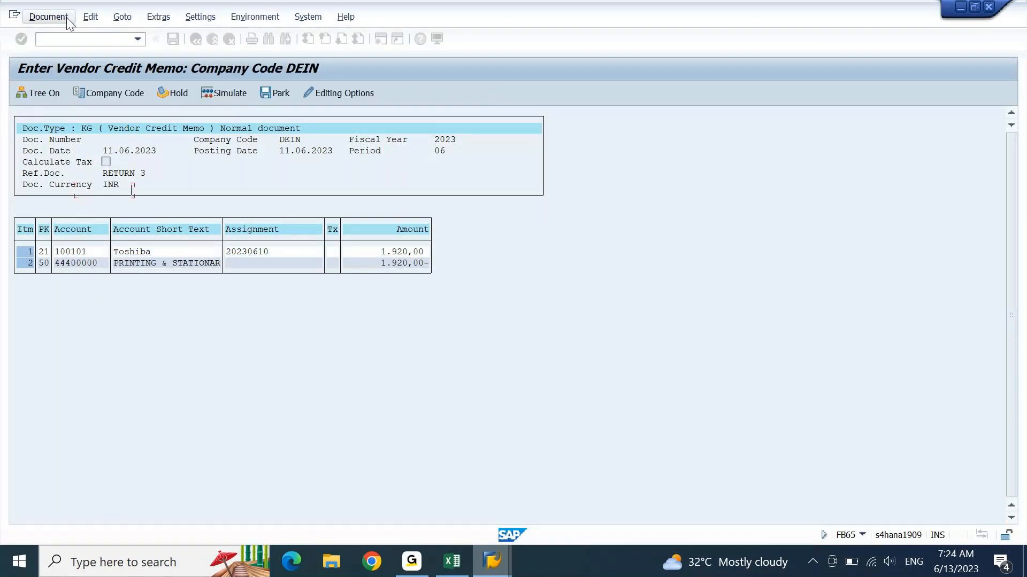
click(66, 17)
click(66, 130)
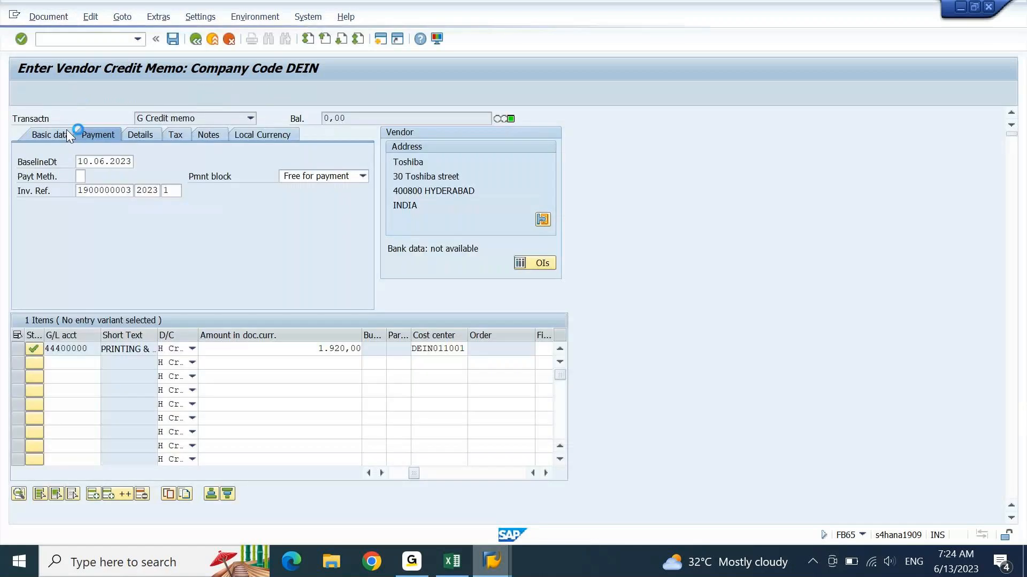
click(196, 39)
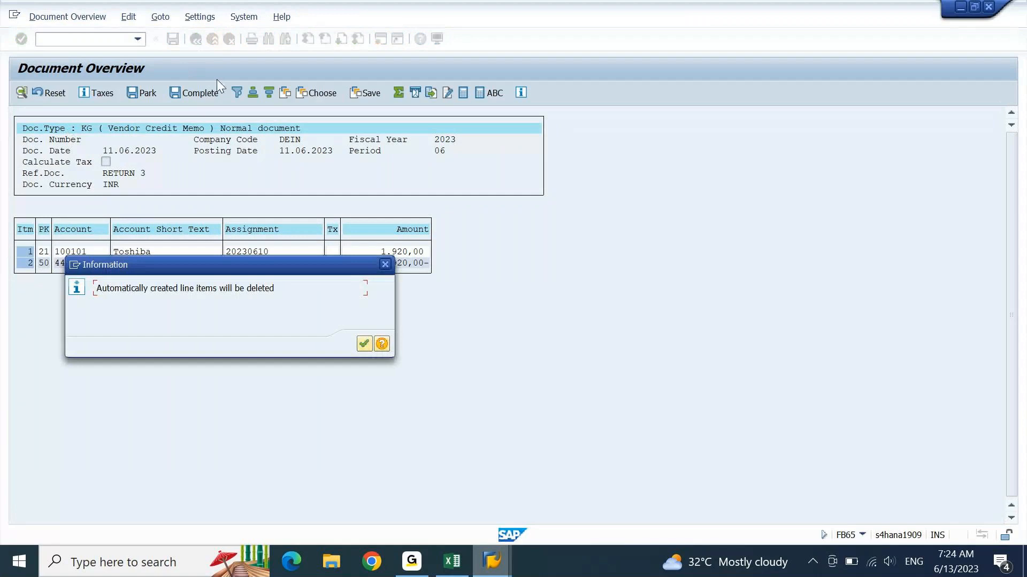
key(Return)
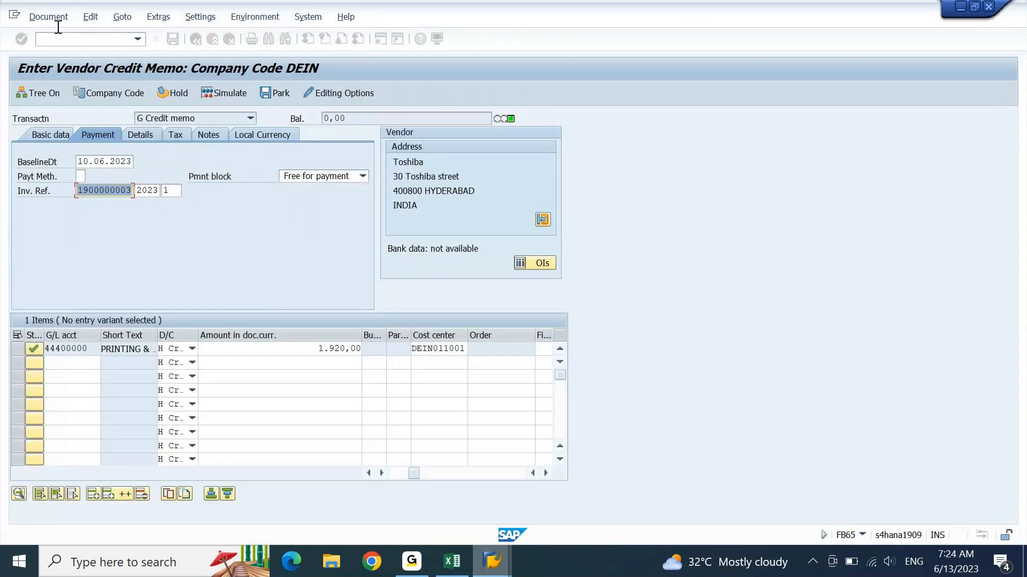
- Run the general ledger simulation for the credit memo and examine the profit center assignment in the document splitting Expert Mode
click(49, 17)
click(87, 150)
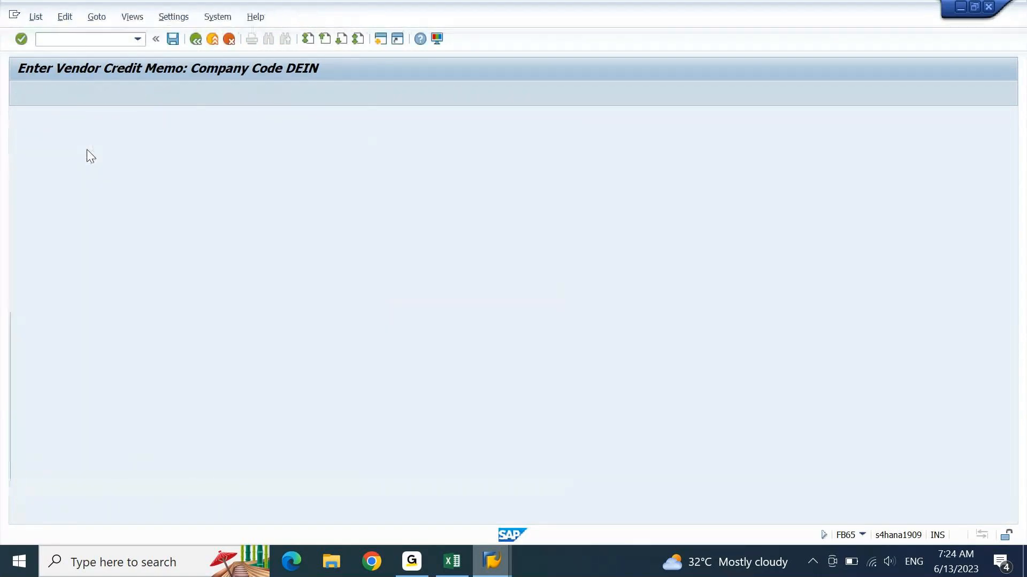
click(805, 201)
click(783, 174)
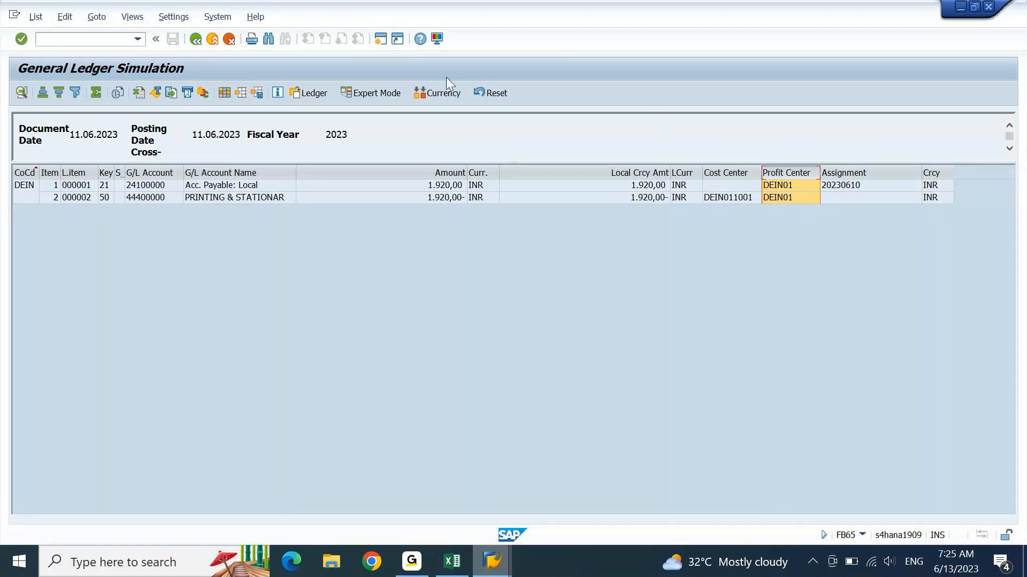
click(373, 97)
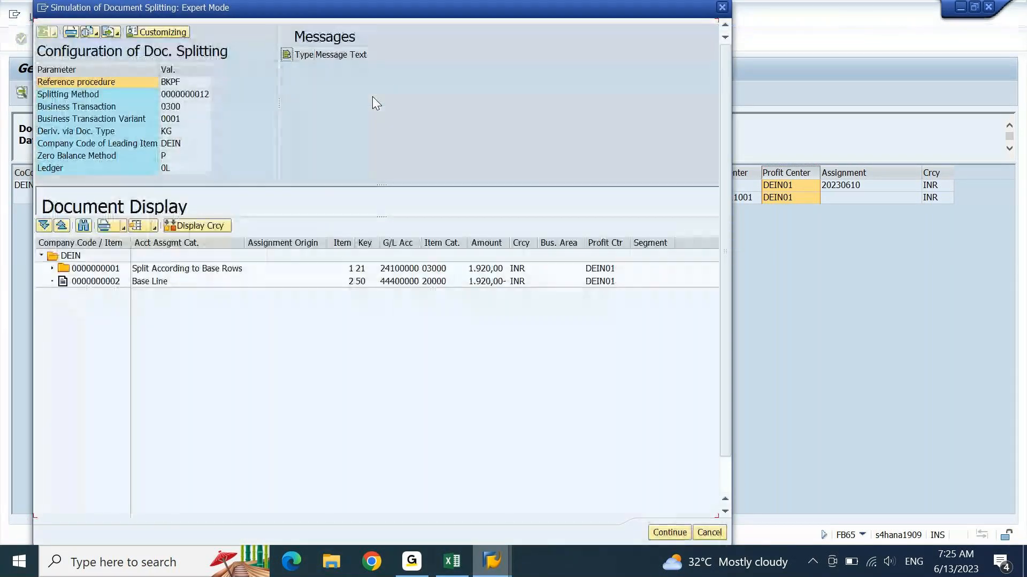
- Examine the document splitting configuration in Expert Mode, including business transaction, variant and document type, and close it to check the profit center column
click(159, 134)
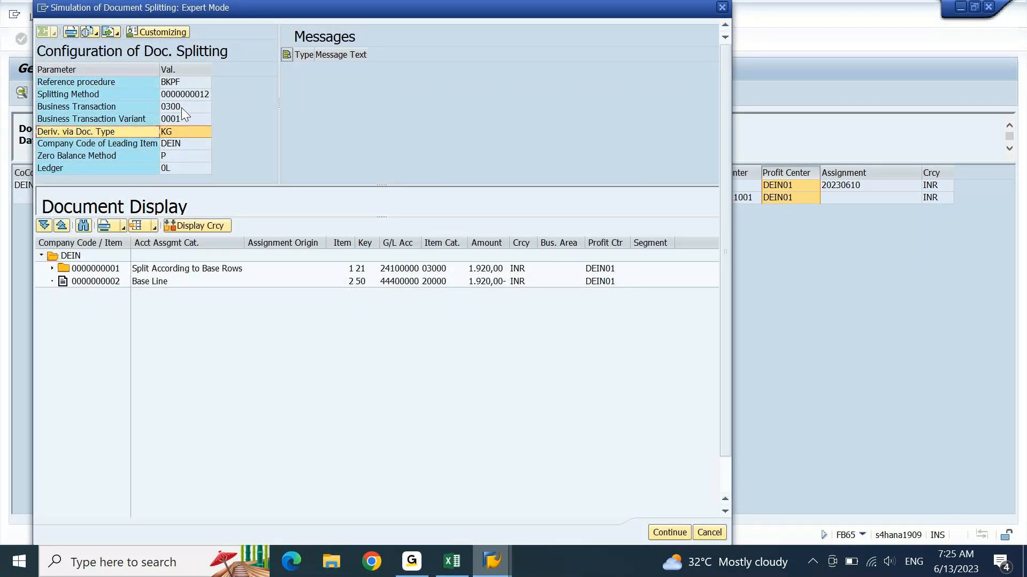
click(182, 108)
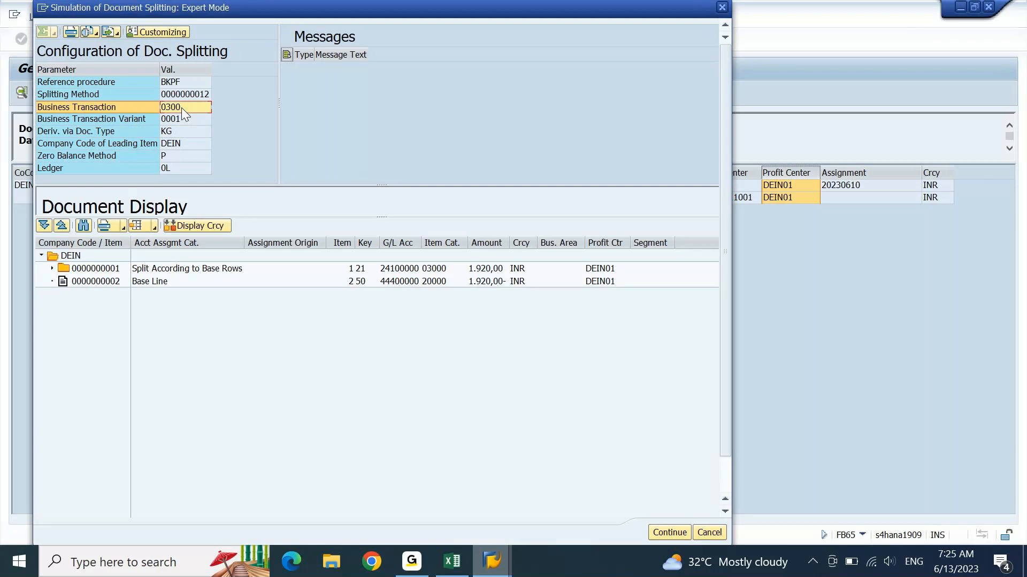
drag(438, 14, 488, 240)
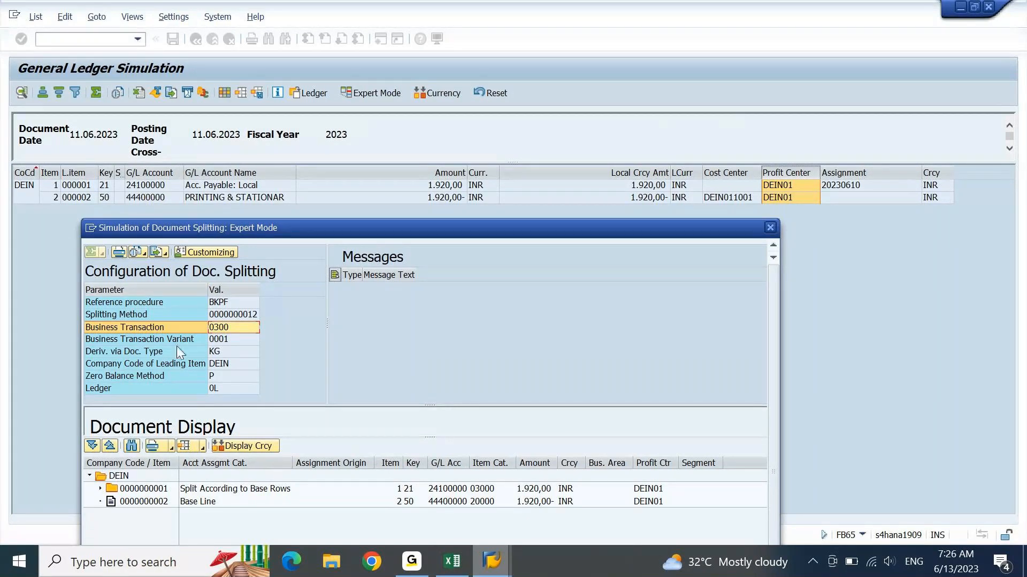
click(216, 367)
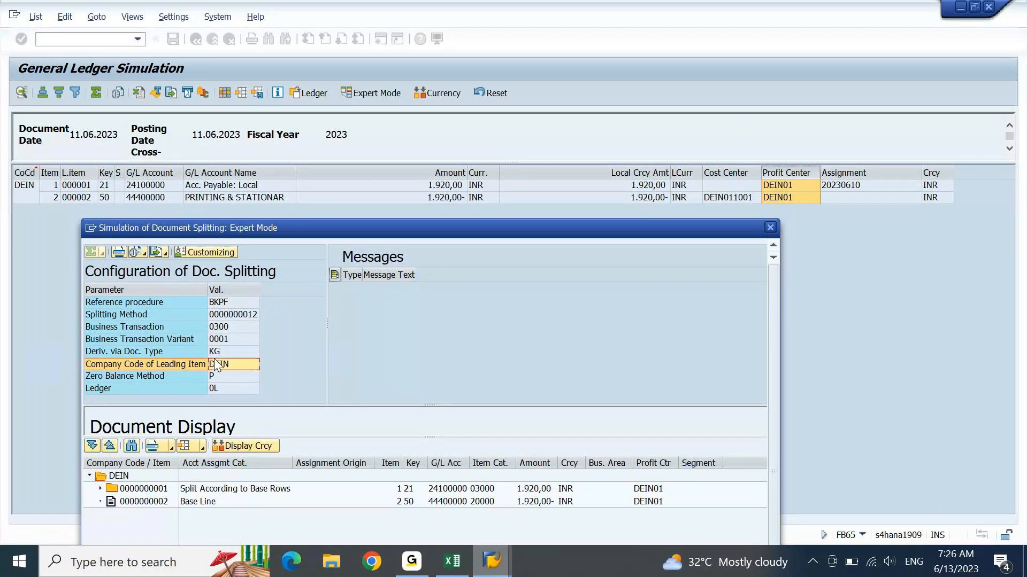
click(251, 328)
click(250, 339)
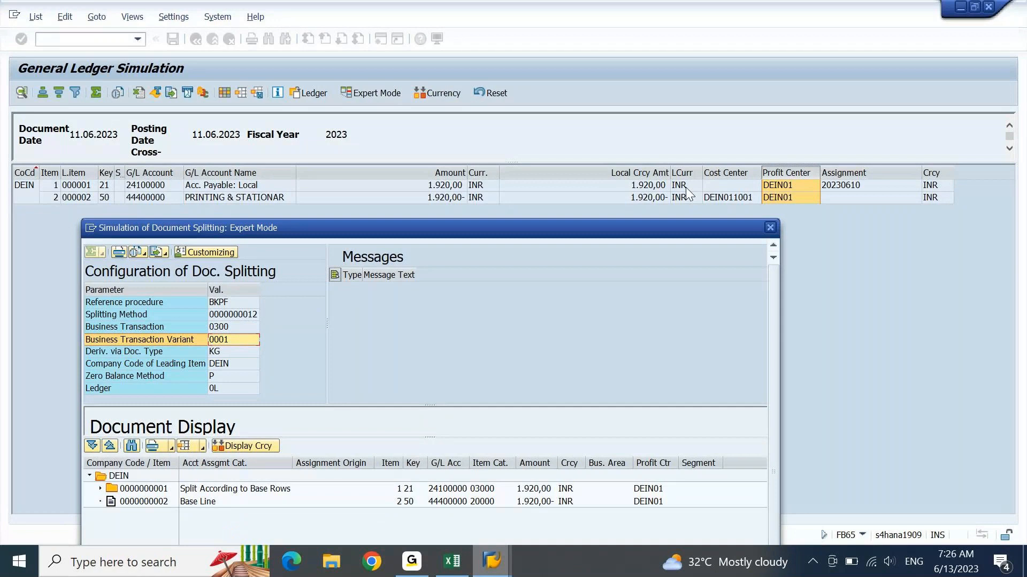
click(769, 229)
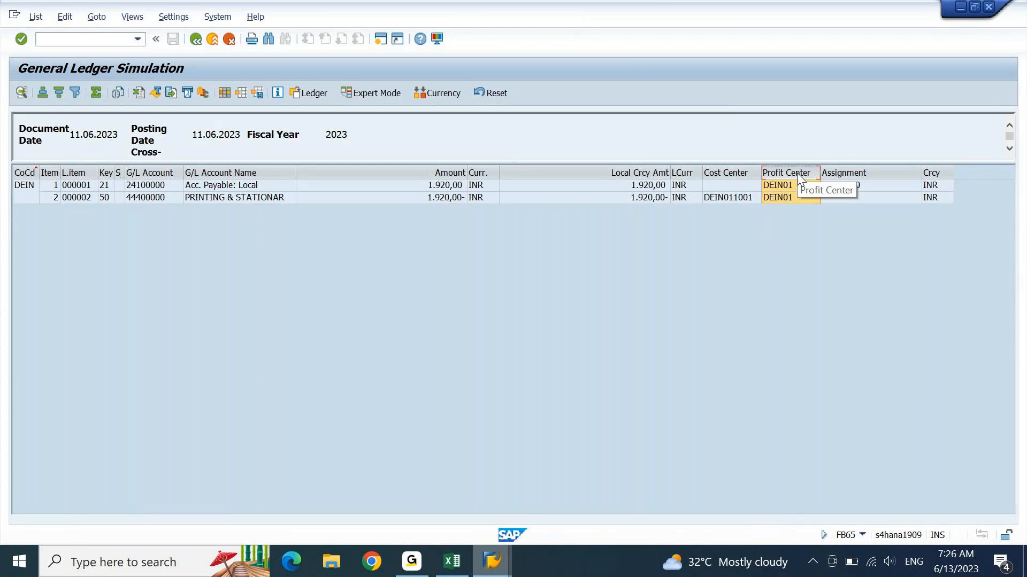
click(797, 187)
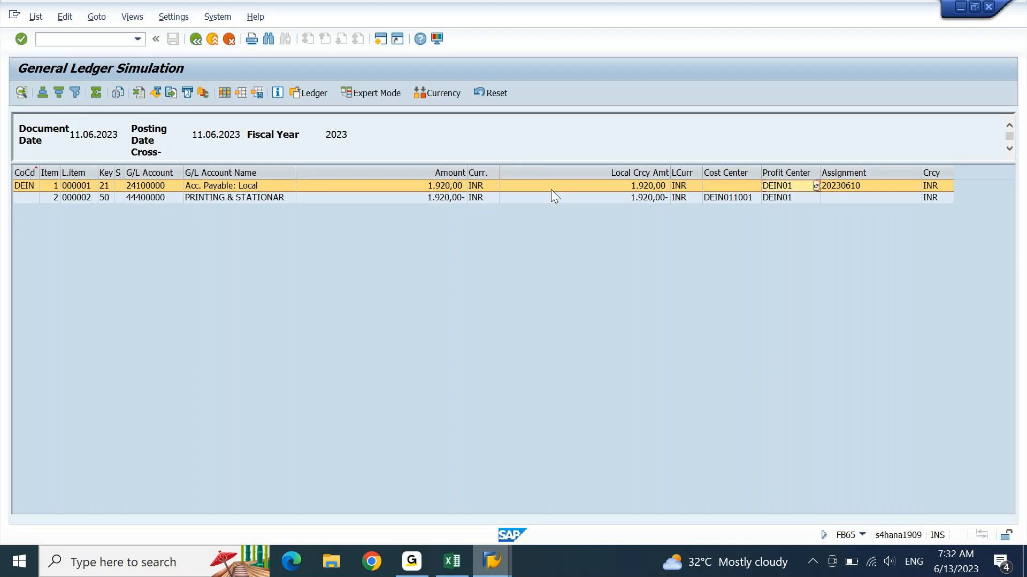
- Return from the general ledger simulation to the credit memo entry form without discarding the data and post the credit memo
key(shift+F3)
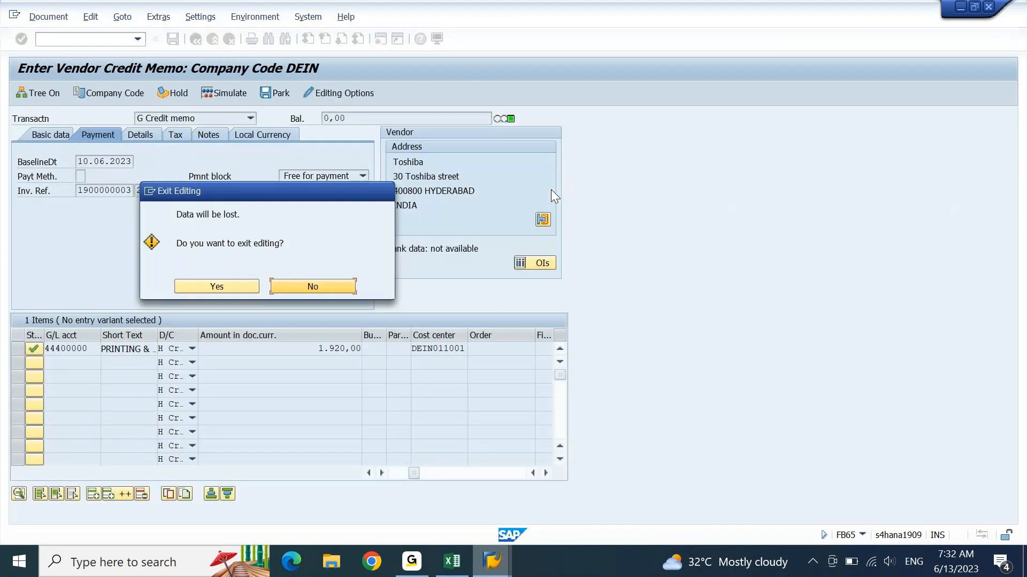
key(Return)
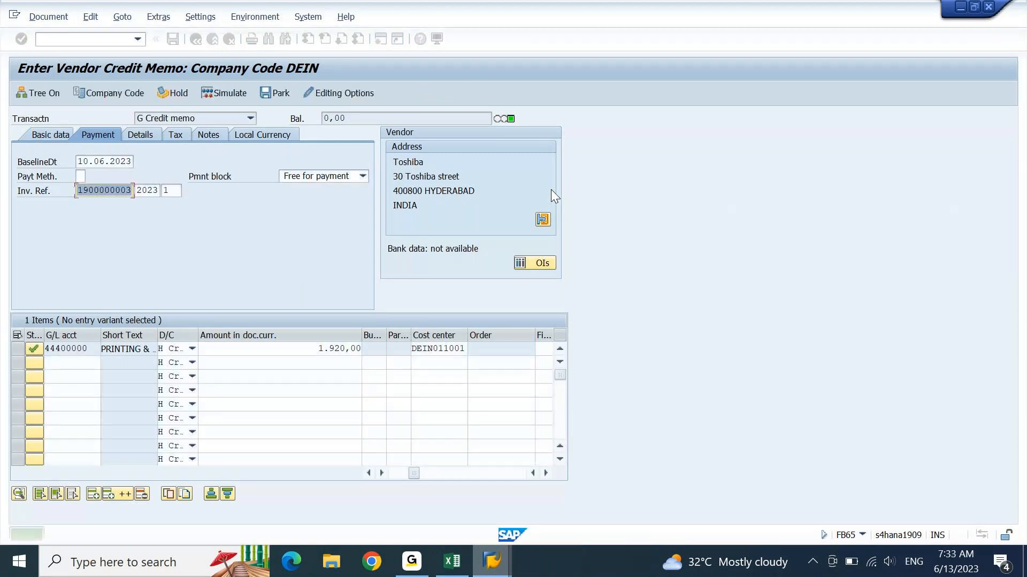
key(ctrl+s)
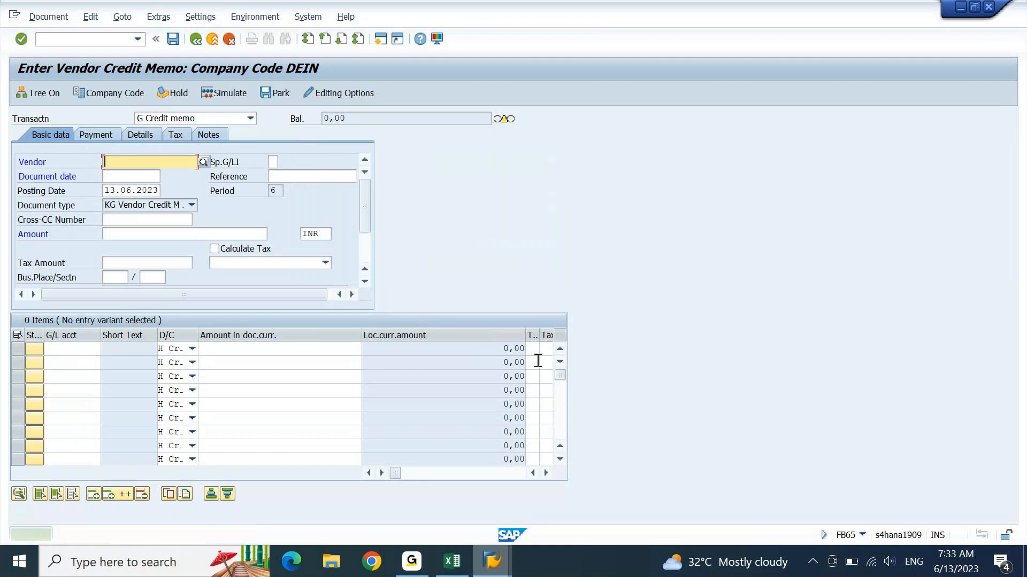
- In the Excel sheet, select the purchase and return amounts D2411:D2413 and D2415:D2416 to check their sum
key(alt+Tab)
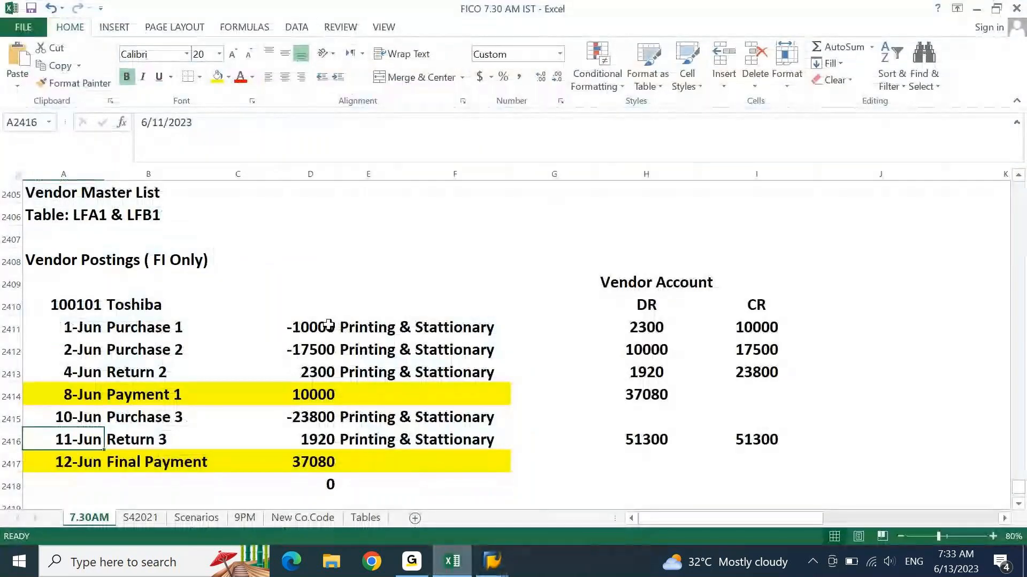
drag(328, 325, 321, 373)
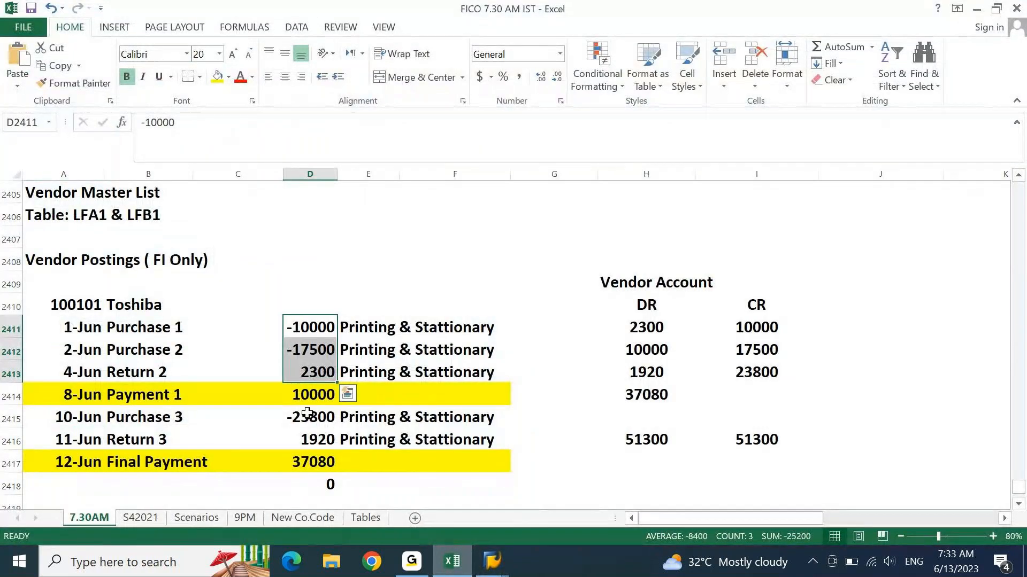
ctrl+drag(306, 416, 310, 440)
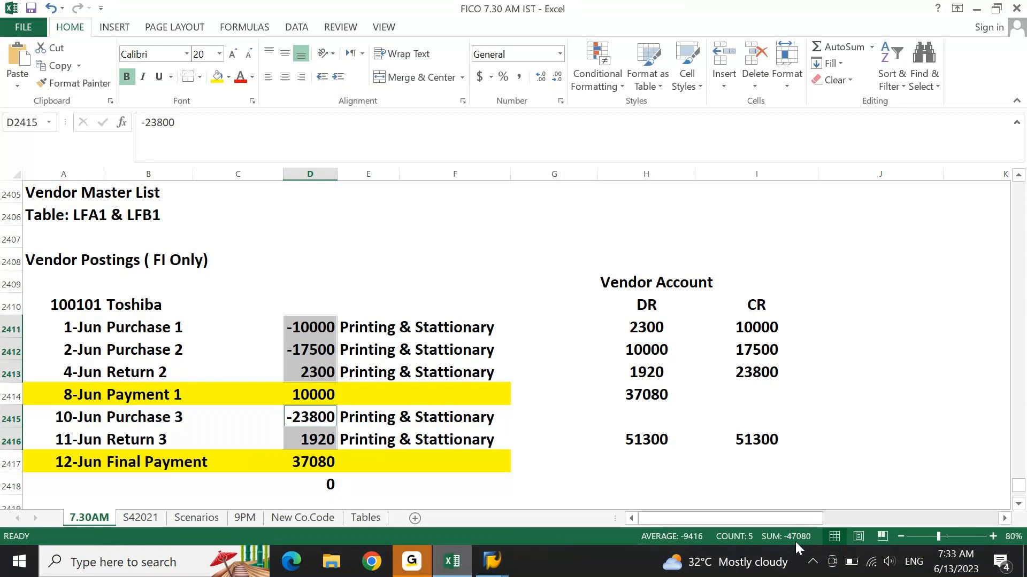
click(422, 568)
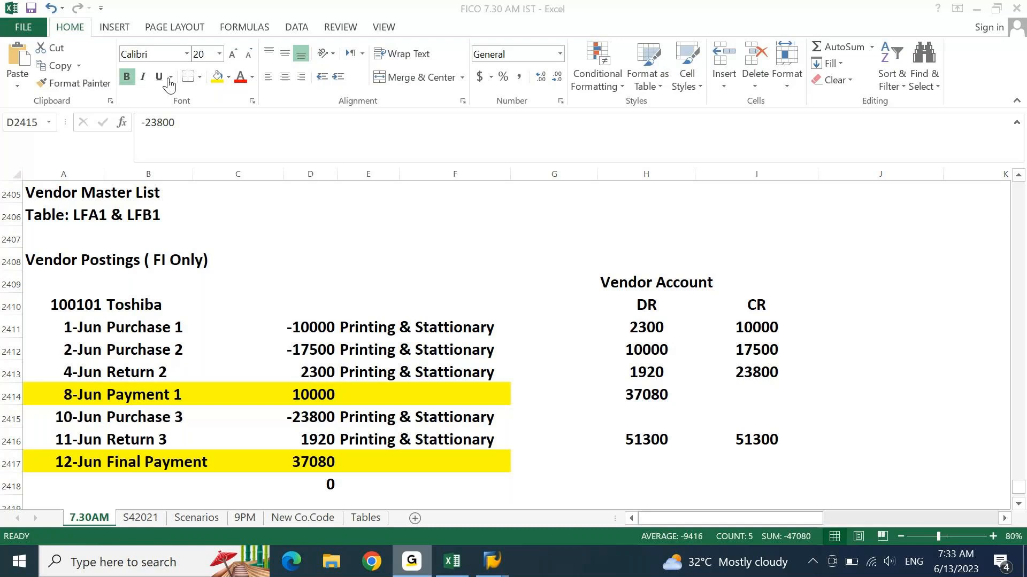
click(762, 310)
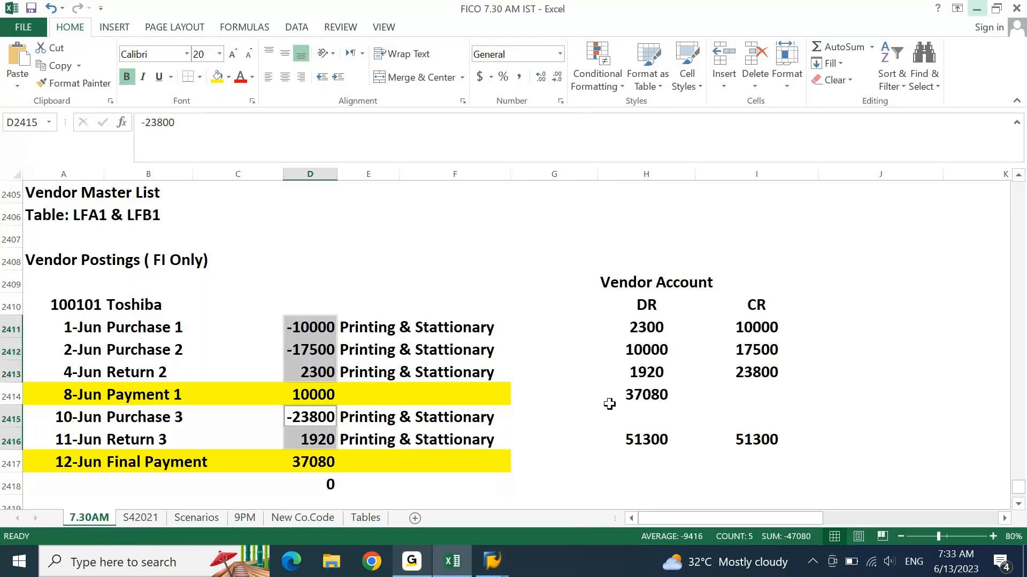
click(585, 394)
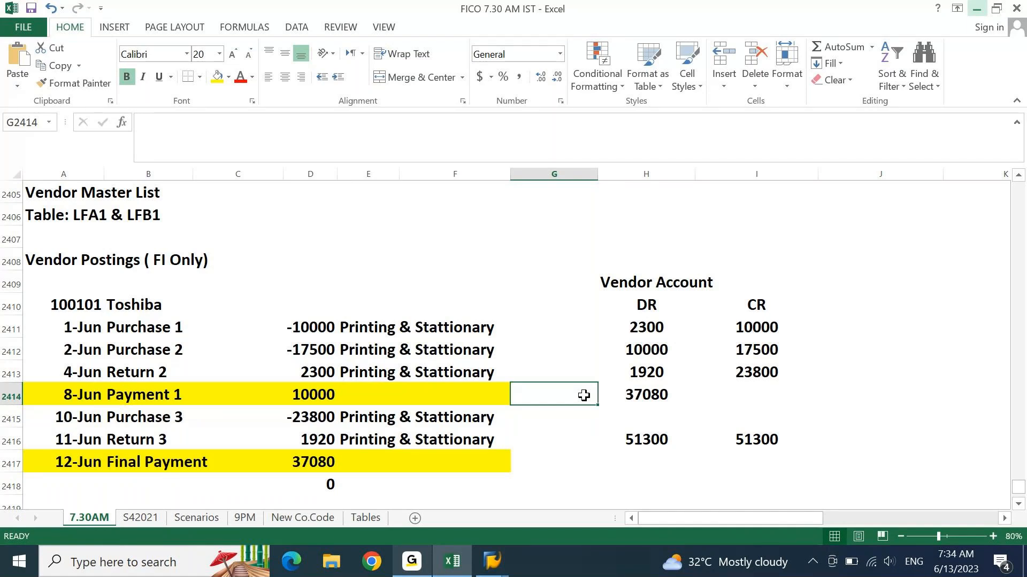
click(413, 562)
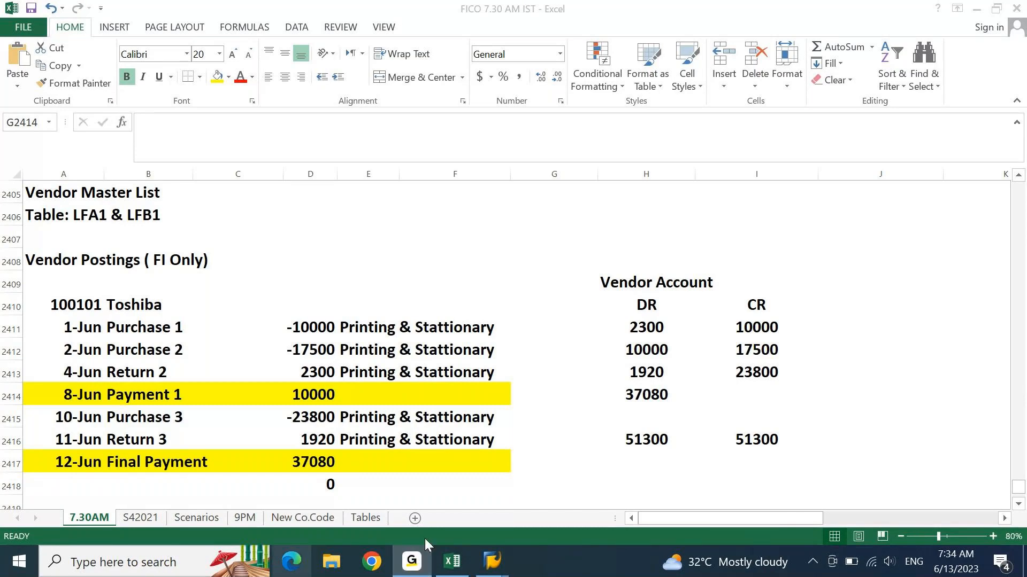
- Switch back to SAP, leave the credit memo entry and open the Balance Carryforward transaction FAGLGVTR
click(491, 562)
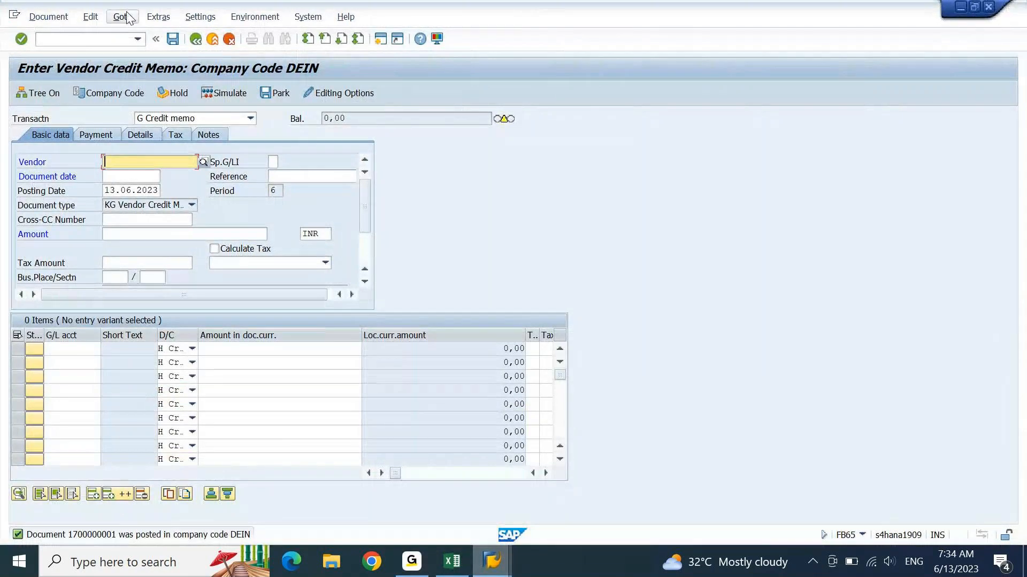
click(106, 41)
text(/n)
key(Return)
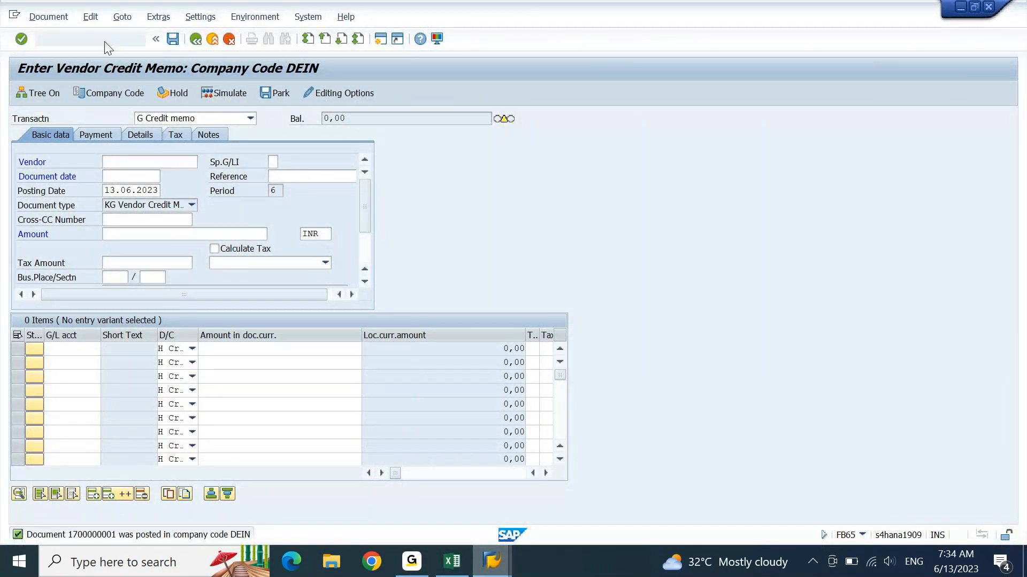
text(FAGL)
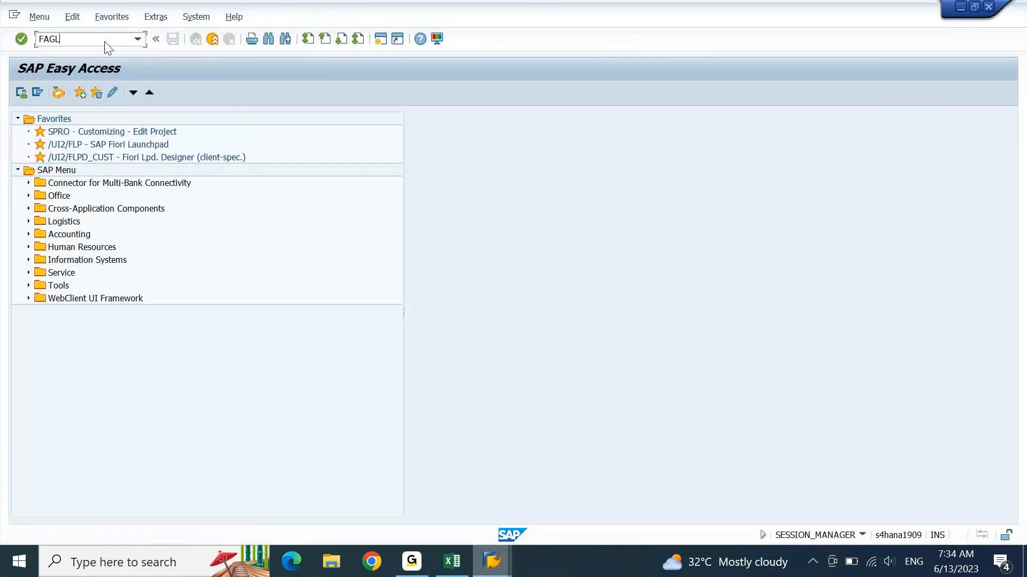
text(GVTR)
key(Return)
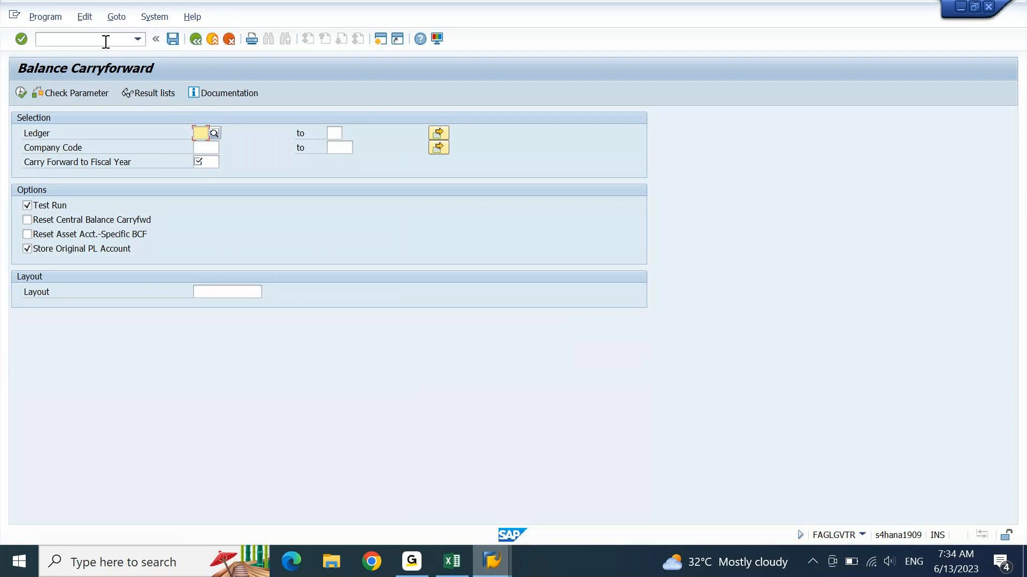
- Execute the balance carryforward as a test run for ledger 0L, company code DEIN and fiscal year 2024
text(0L)
key(Tab)
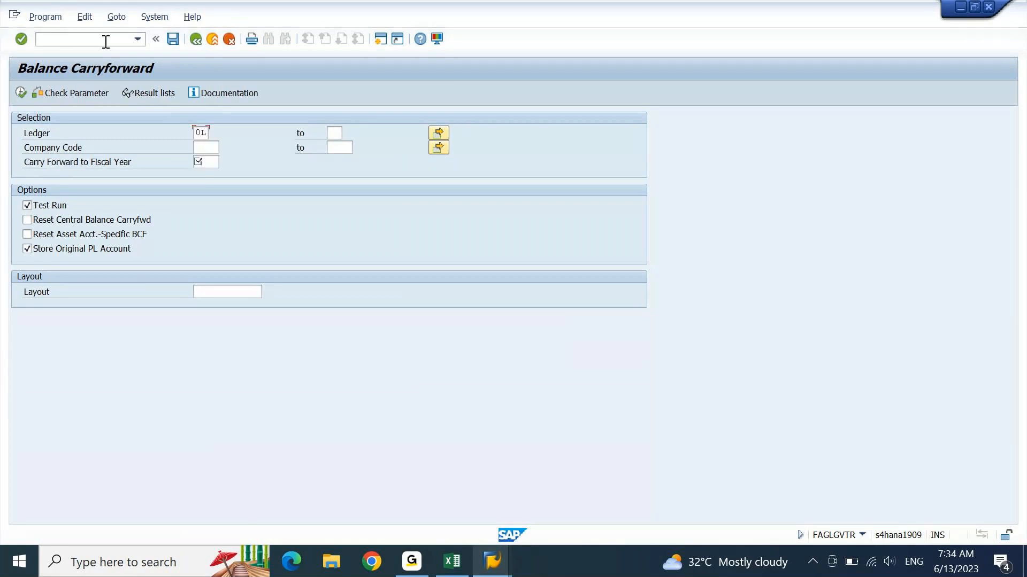
text(DEIN)
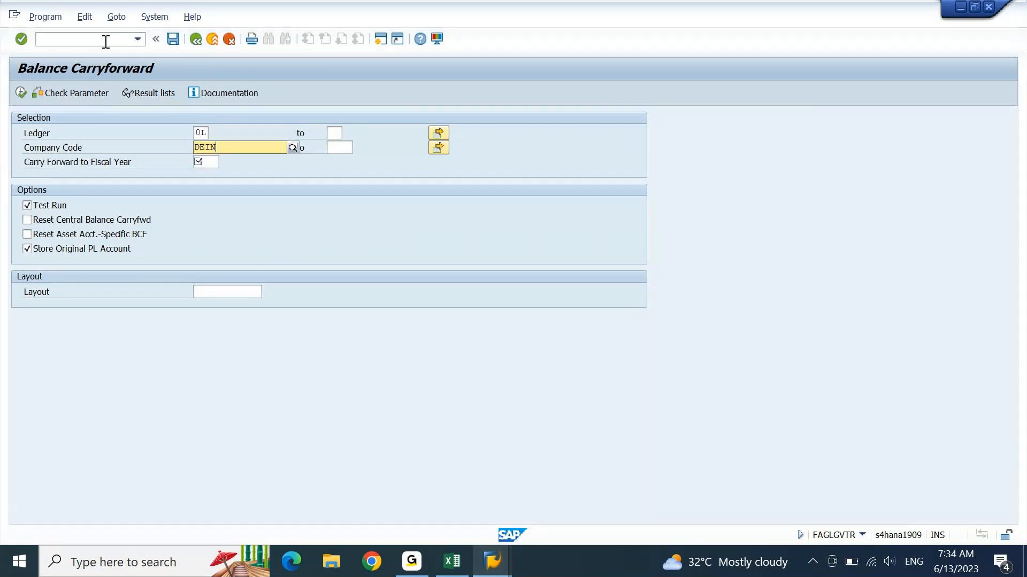
key(Down)
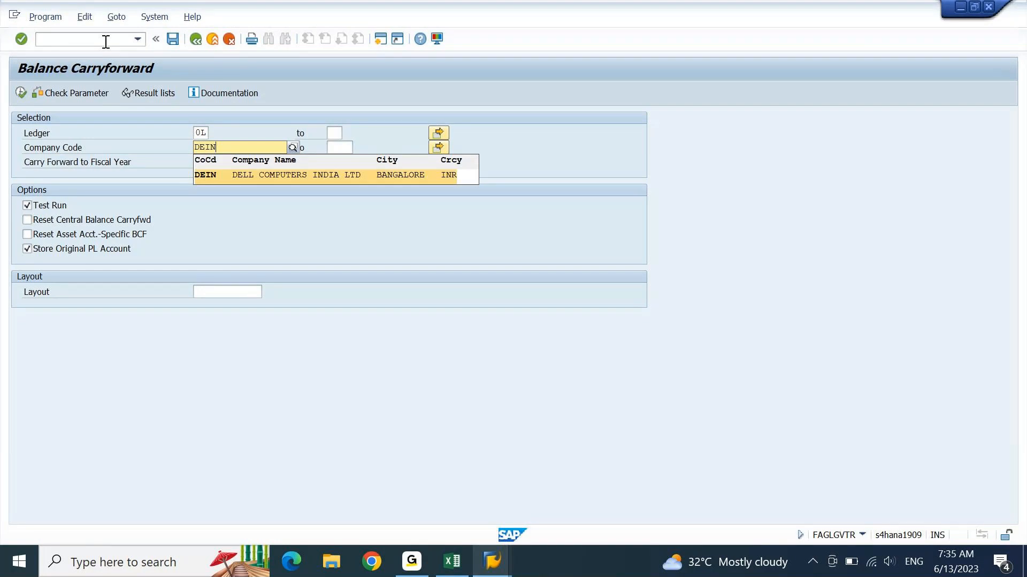
key(Tab)
text(2023)
key(BackSpace)
text(4)
key(Return)
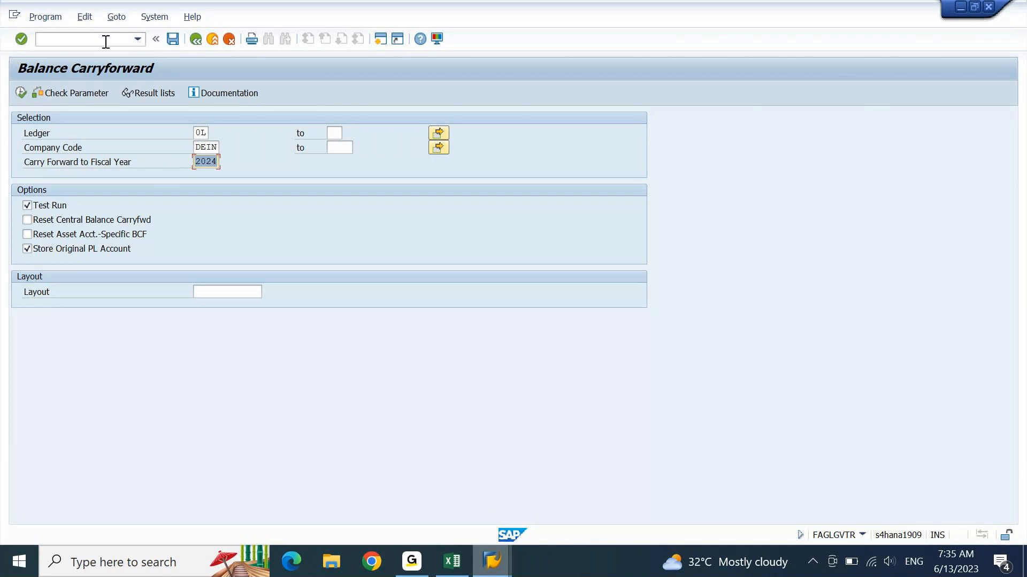
click(20, 90)
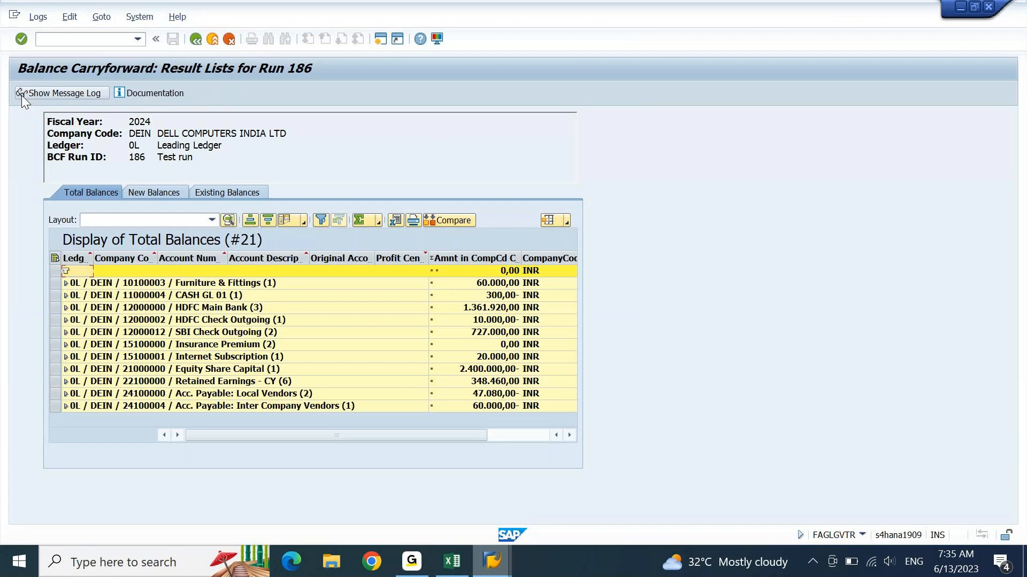
- Examine the total balances in the carryforward result list, from the bank accounts to retained earnings and accounts payable
click(543, 310)
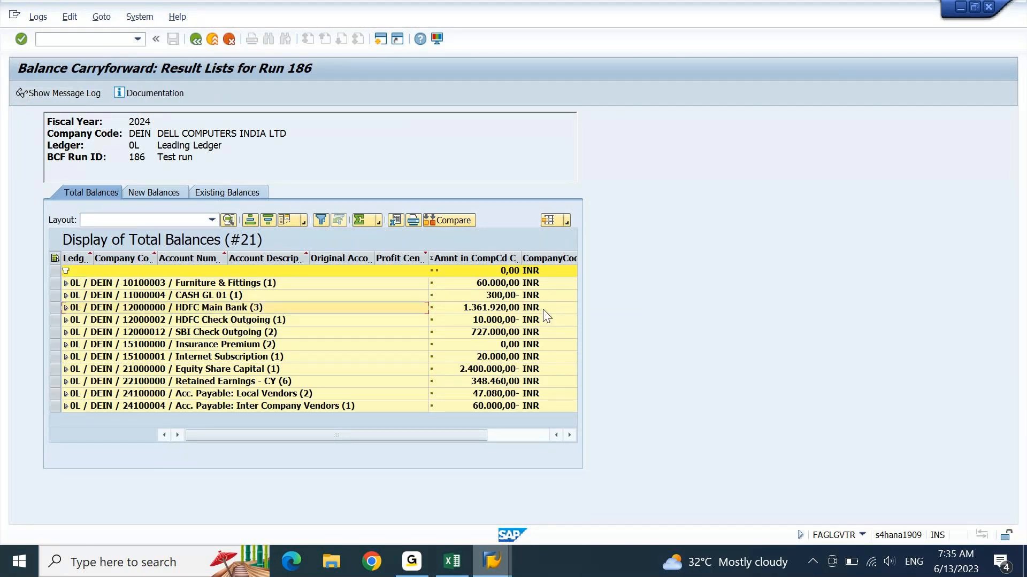
key(Down)
key(Down)
key(Down)
key(Down)
key(Down)
key(Down)
key(Down)
key(Down)
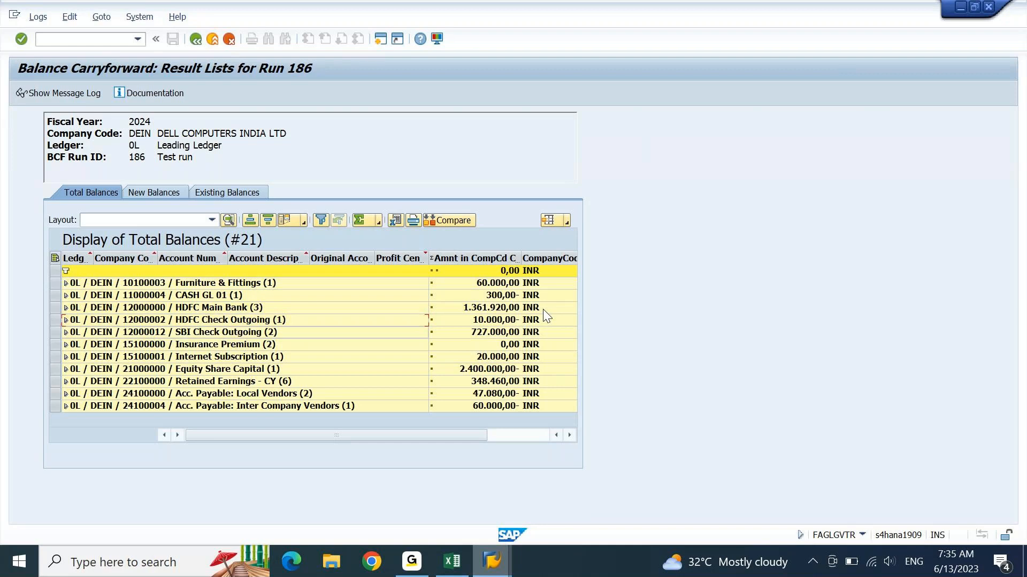
key(Up)
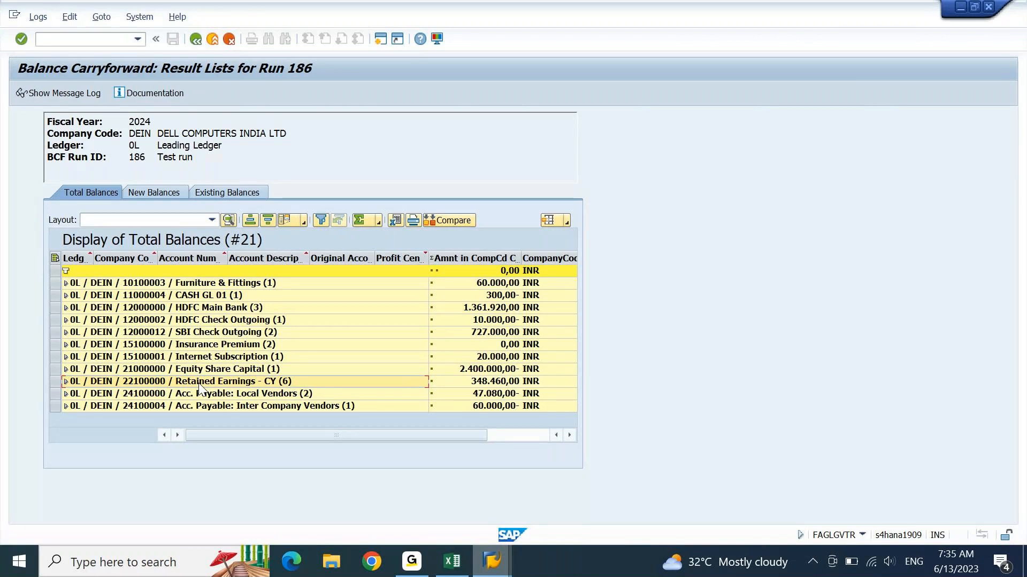
click(510, 387)
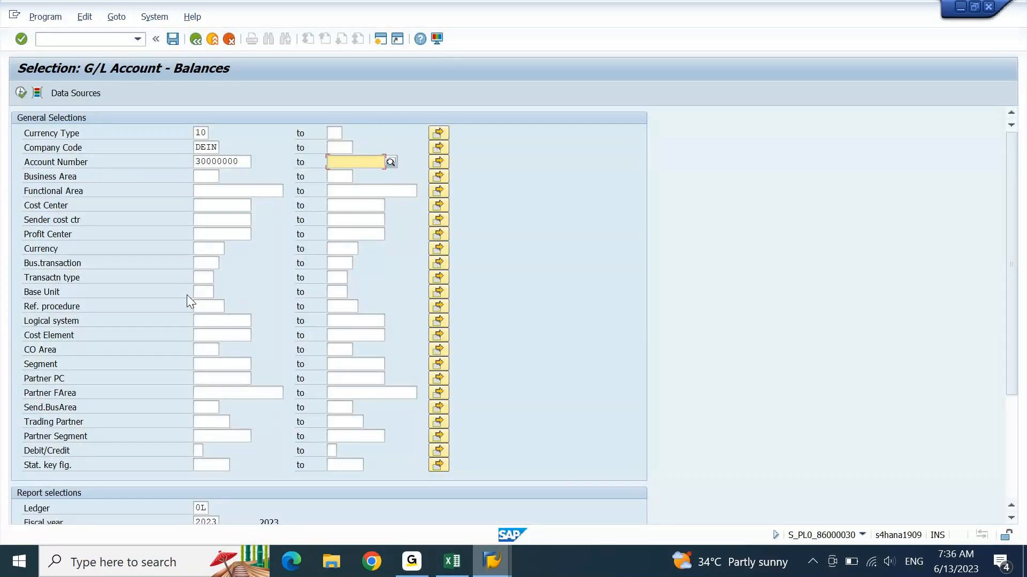
- Set the upper limit of the account number range to 49999999 and run the G/L account balances report
text(499)
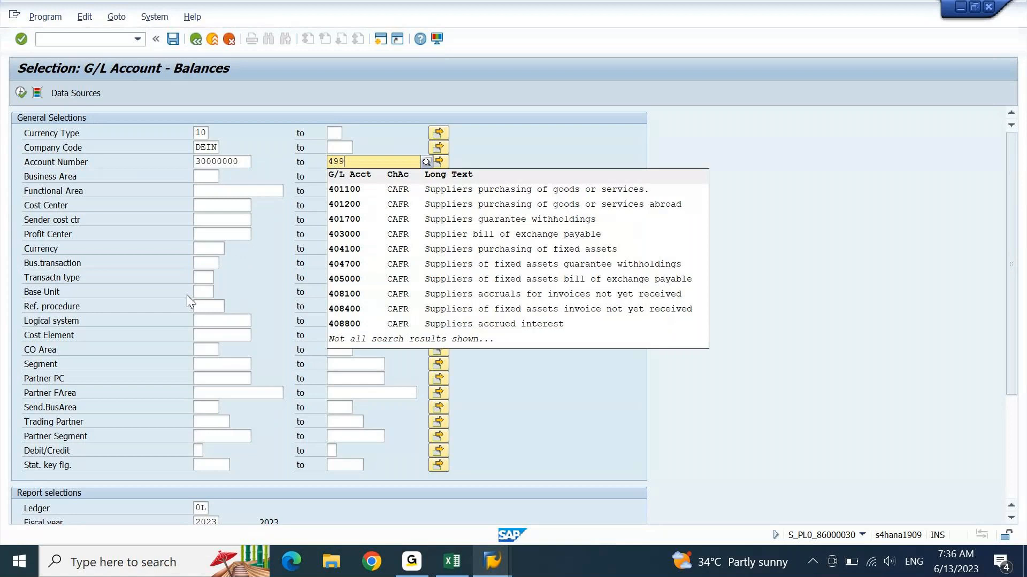
text(99999)
key(Escape)
text(4)
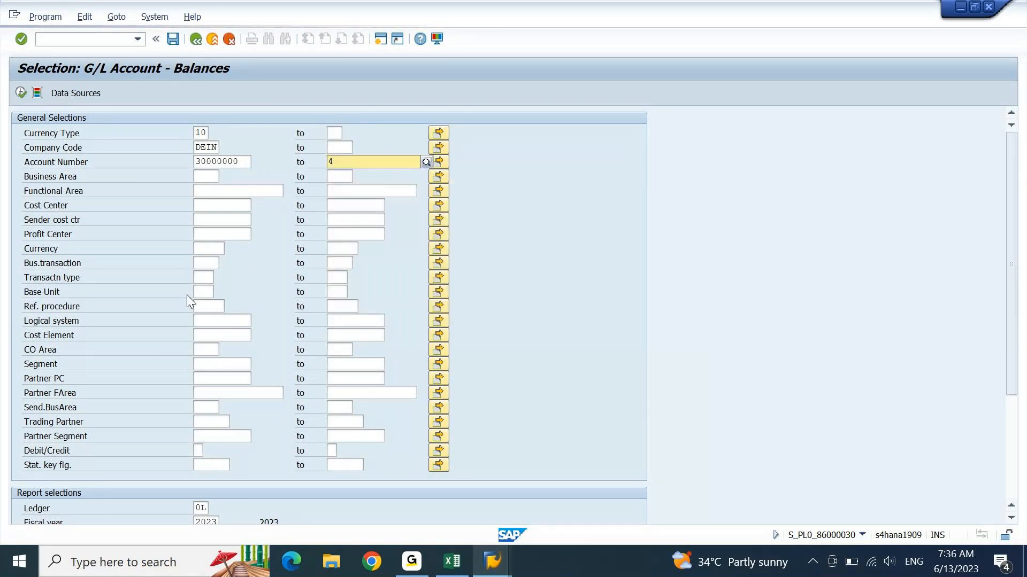
text(9999999)
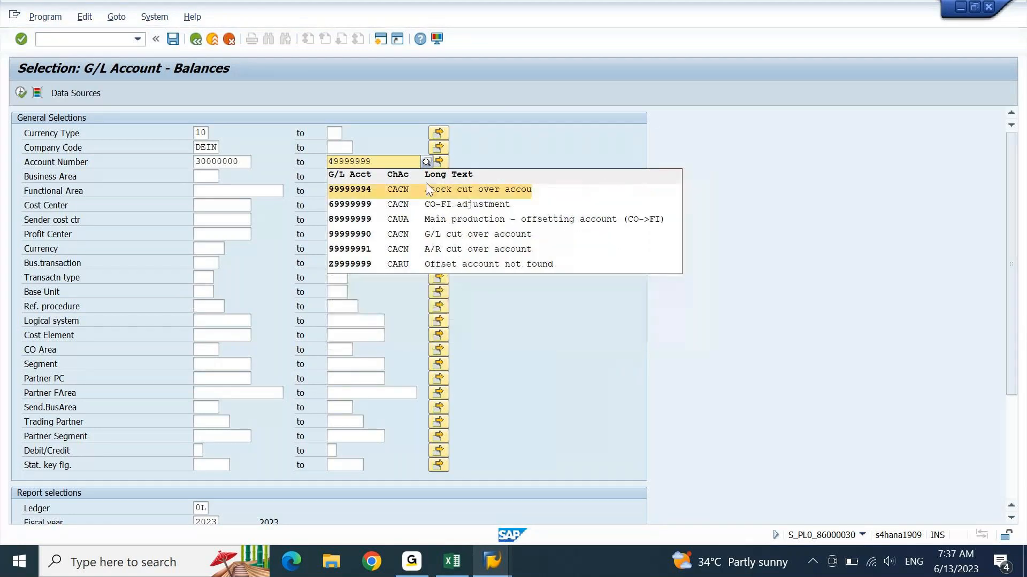
click(530, 154)
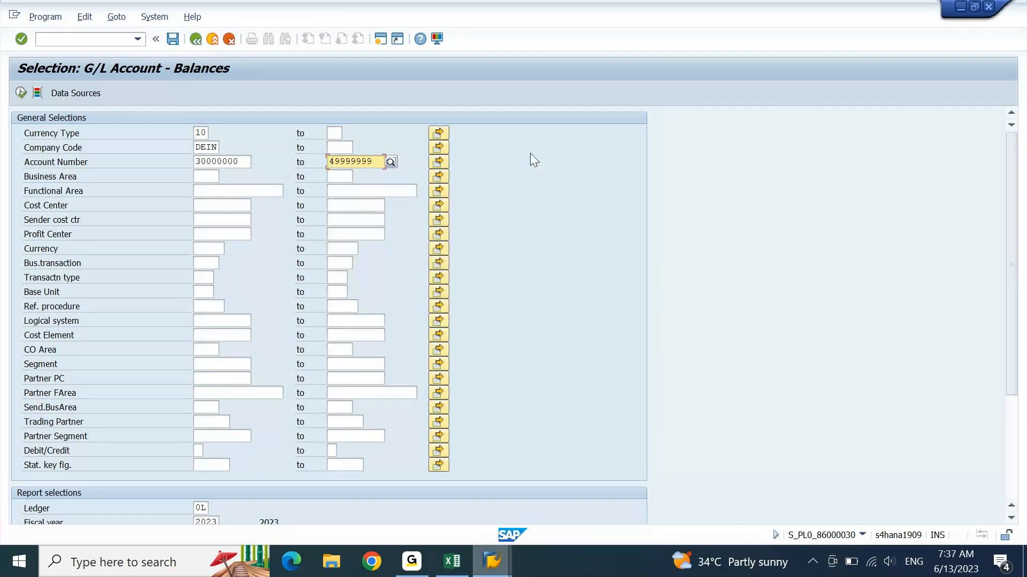
key(Return)
key(F8)
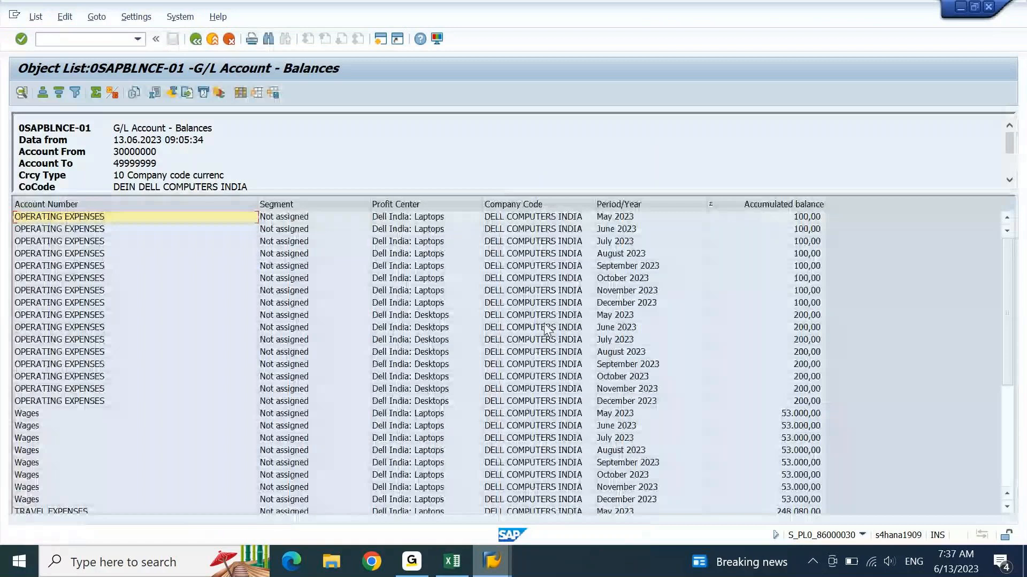
- Review the accumulated balances by account, profit center and period in the G/L account balances list
click(714, 331)
scroll(717, 340, down, 5)
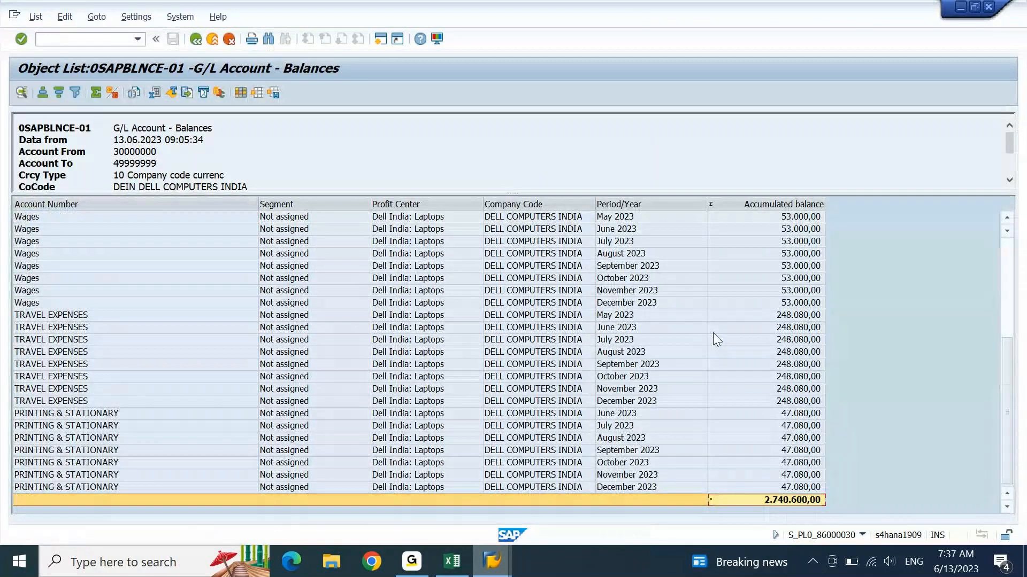
scroll(717, 339, up, 5)
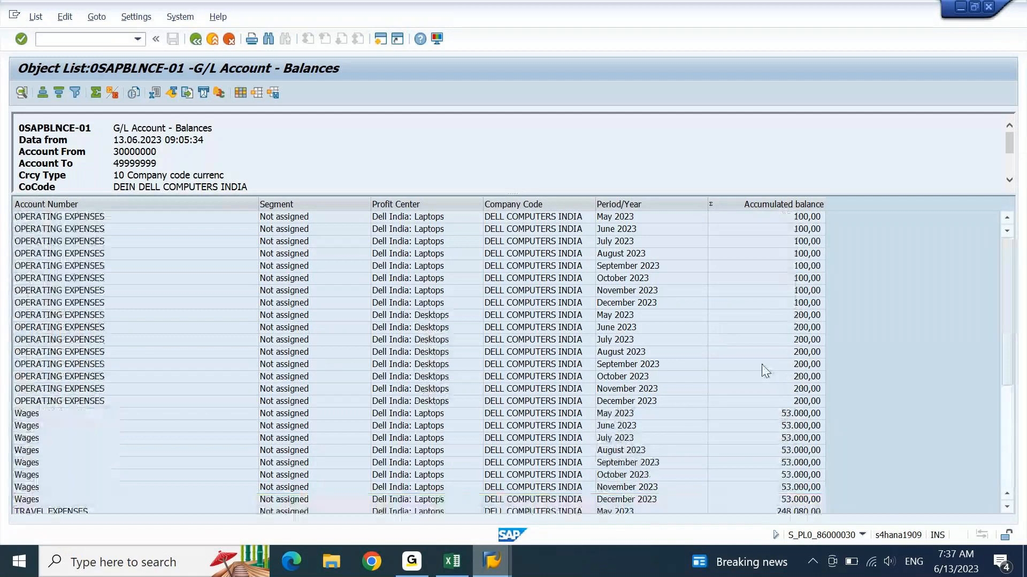
click(762, 364)
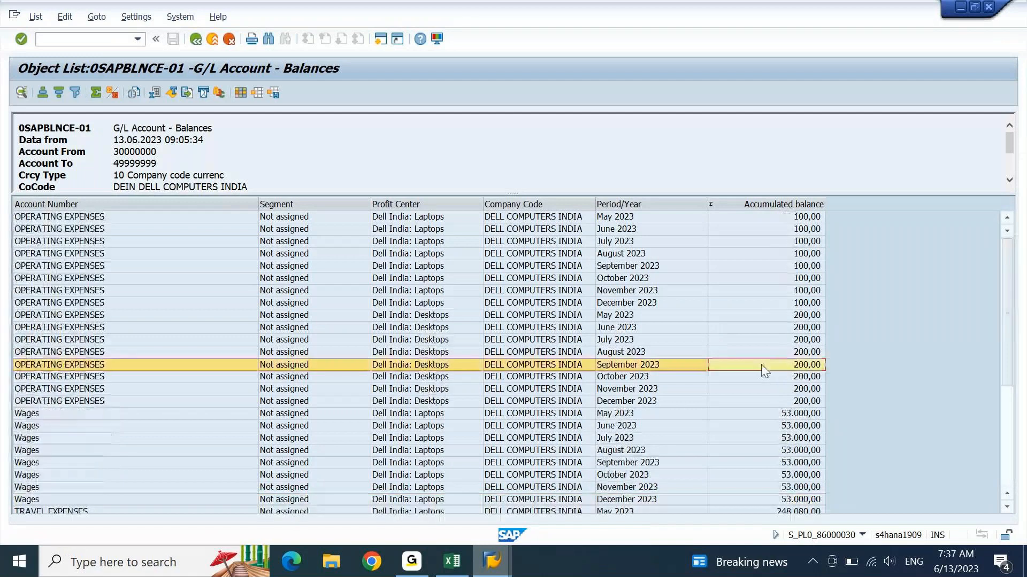
scroll(761, 364, down, 5)
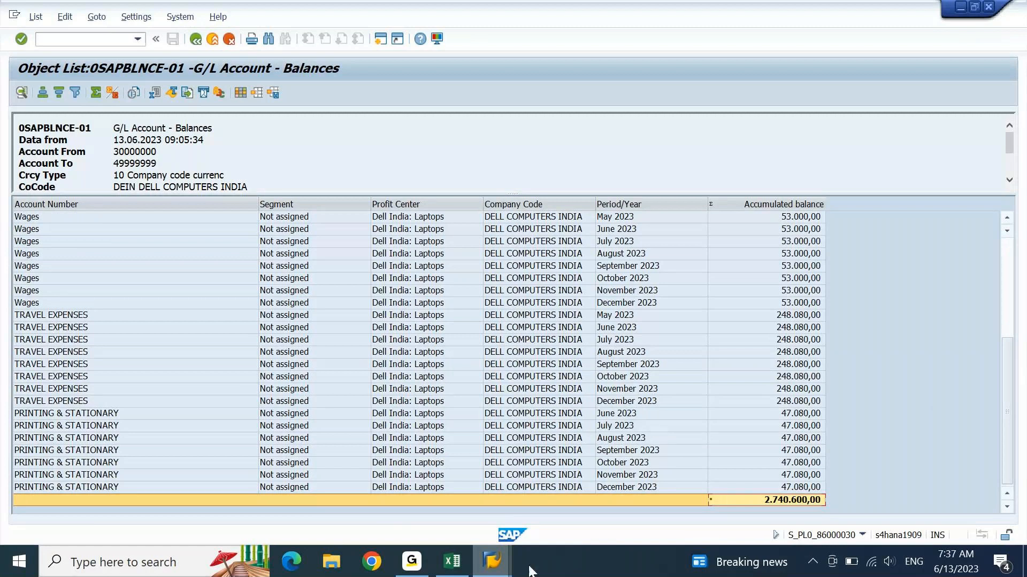
- Switch to the Balance Carryforward result list and expand the Retained Earnings - CY group for account 22100000
mouse_move(494, 564)
mouse_move(583, 488)
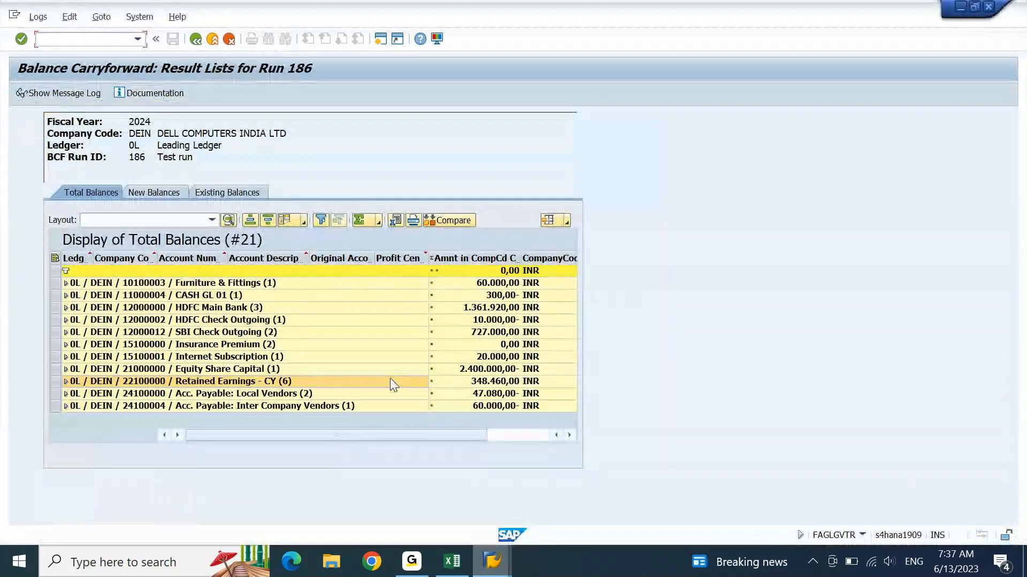
click(501, 385)
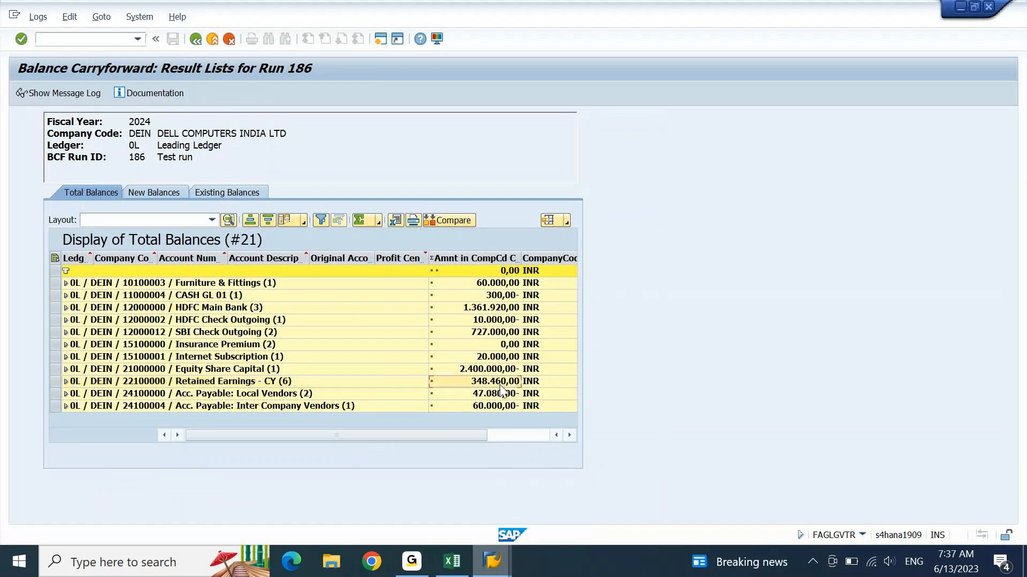
click(65, 382)
click(66, 382)
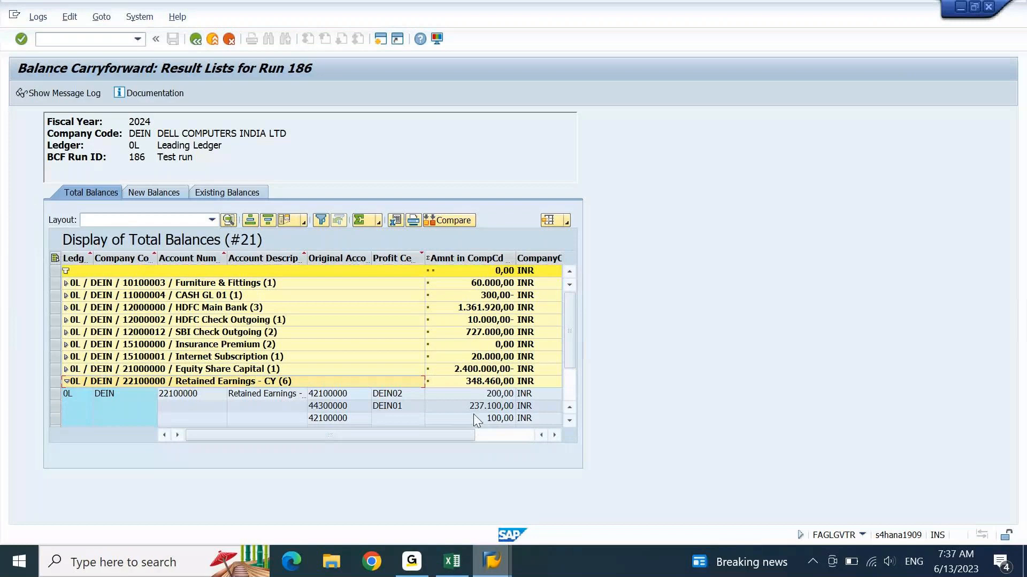
- Examine the amounts per original account and profit center under Retained Earnings - CY
click(487, 409)
key(Down)
key(Down)
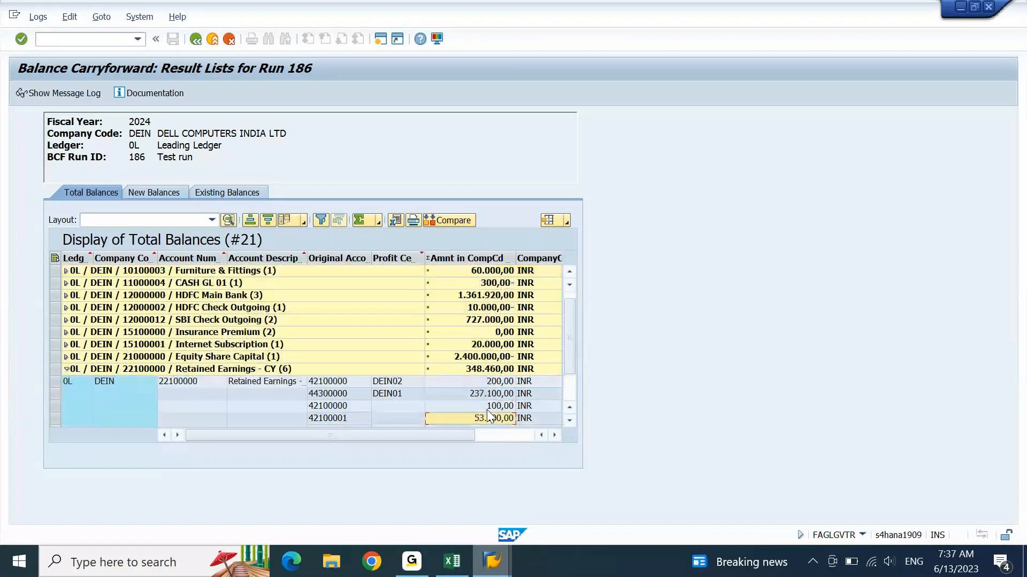
key(Down)
key(Down)
key(Down)
key(Down)
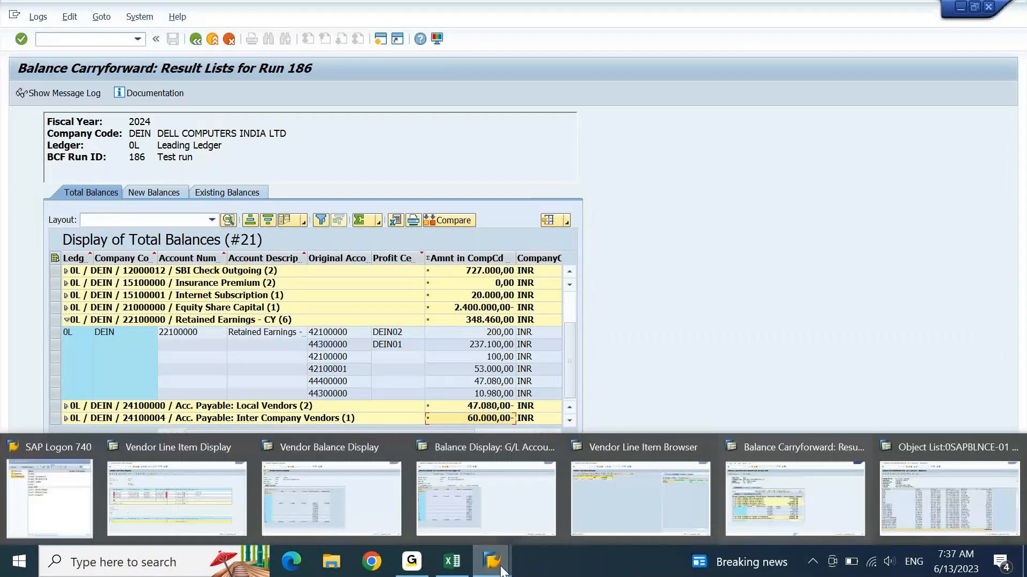
- Return to the G/L account balances list and export it to the Desktop as the XLSX spreadsheet EXPORT
click(897, 489)
click(348, 329)
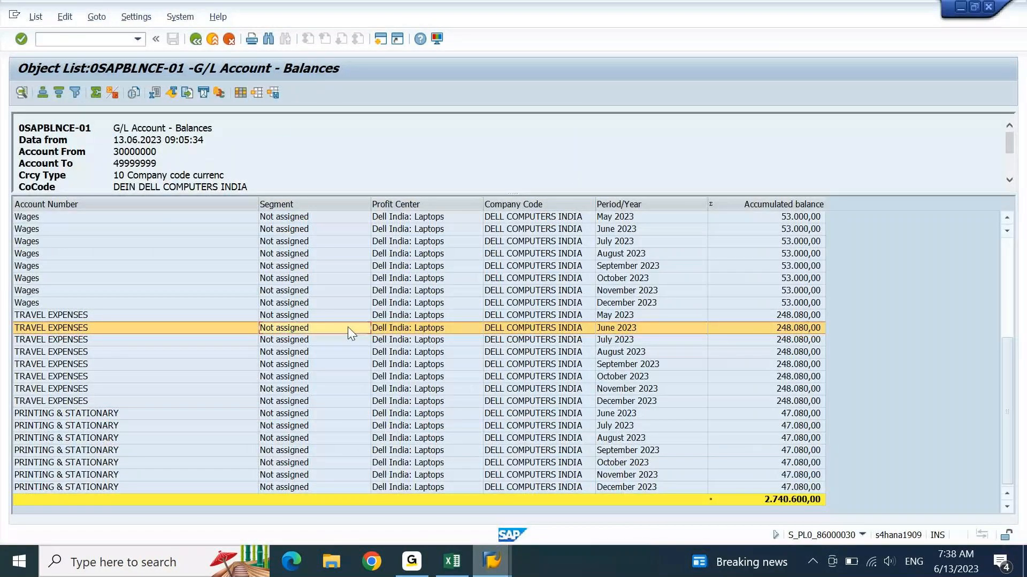
key(ctrl+Home)
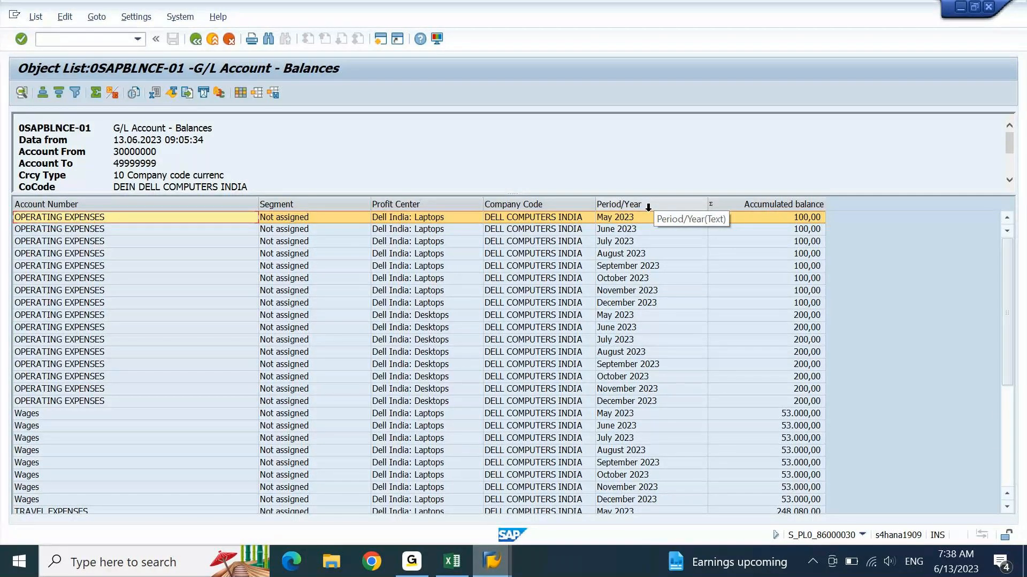
click(36, 17)
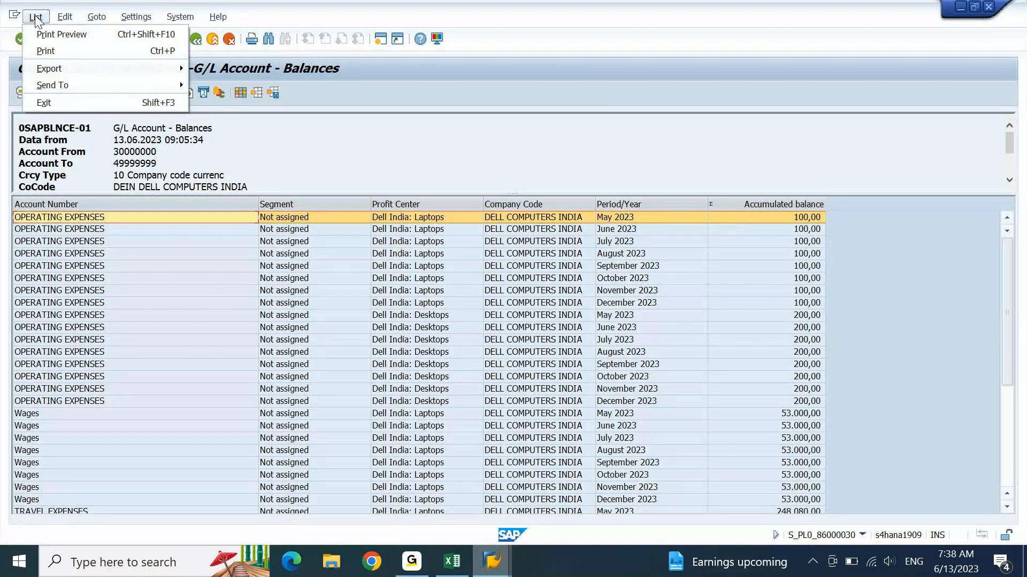
mouse_move(137, 66)
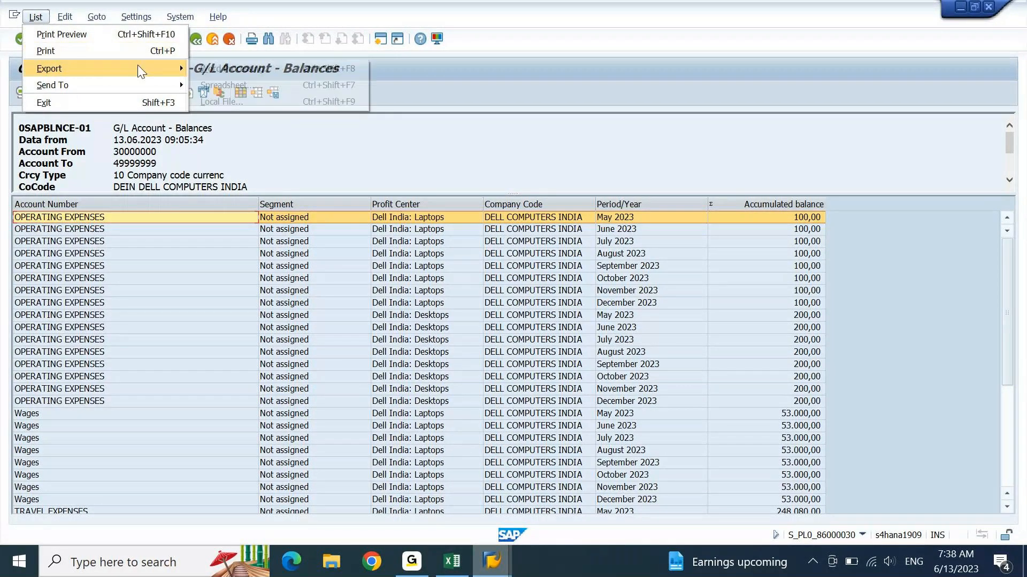
click(261, 82)
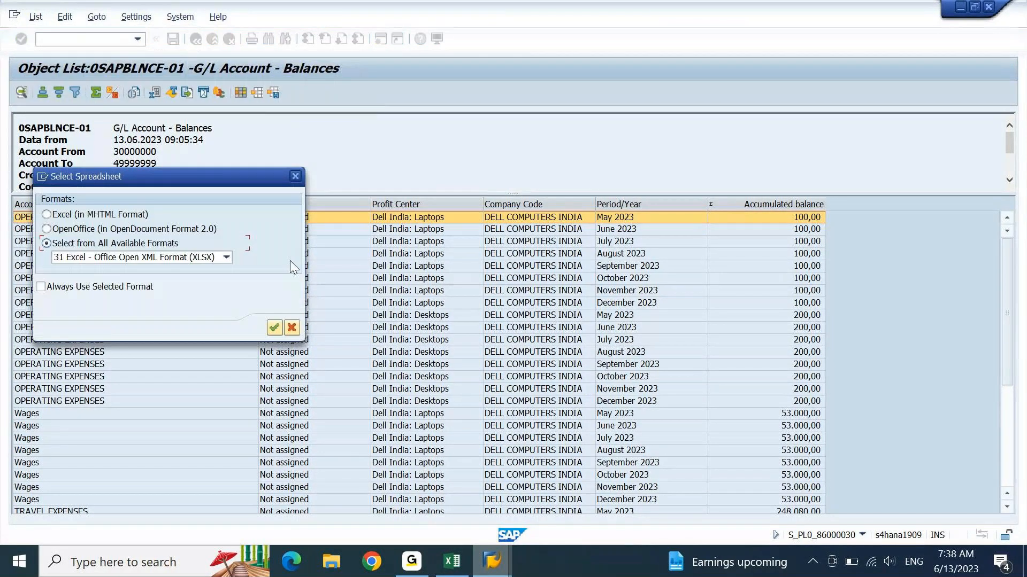
click(274, 327)
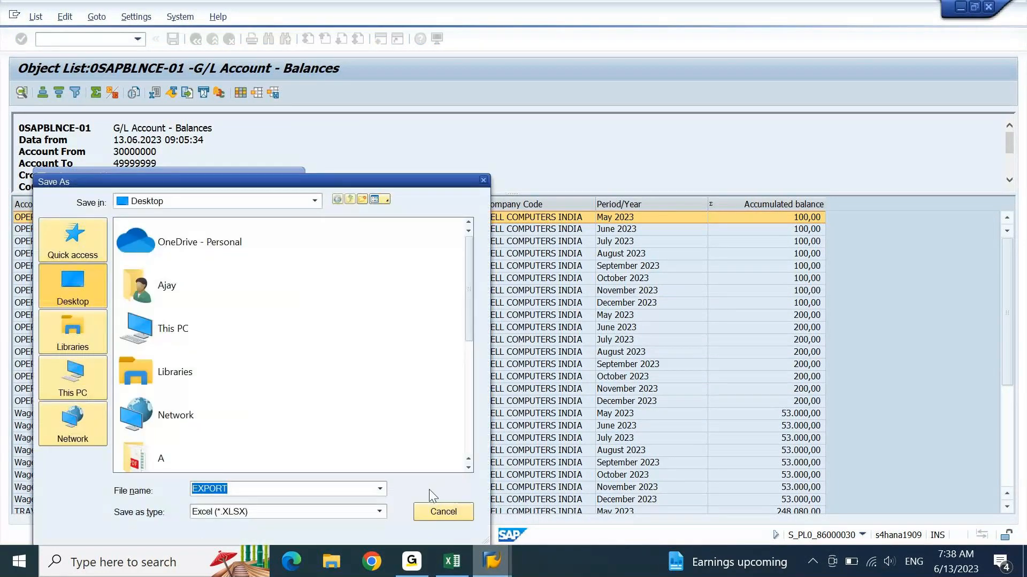
click(429, 490)
click(541, 288)
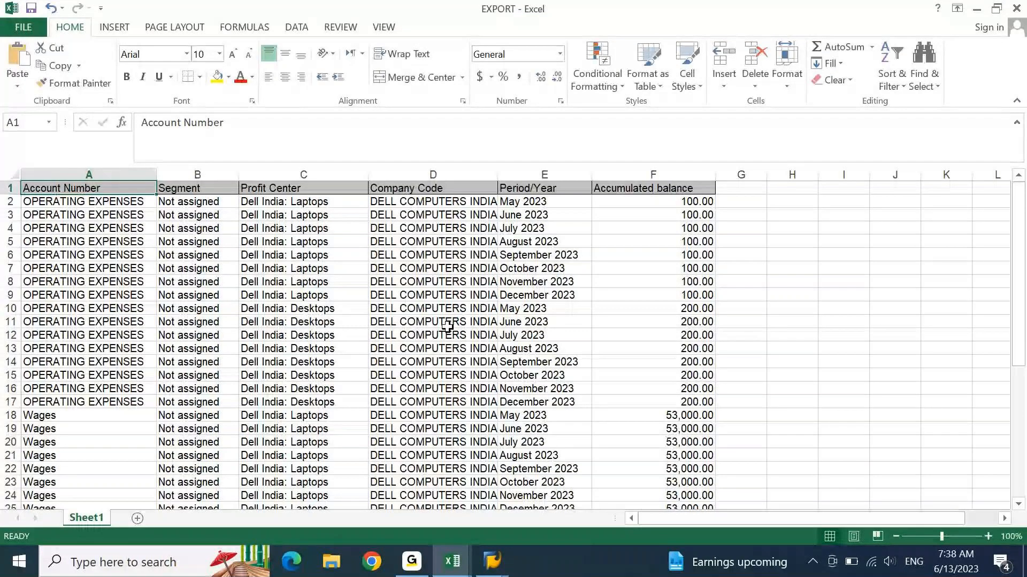
- Add filters to the header row of the exported sheet and filter Period/Year to December 2023 only
key(ctrl+shift+l)
key(Right)
key(Right)
key(Right)
key(Right)
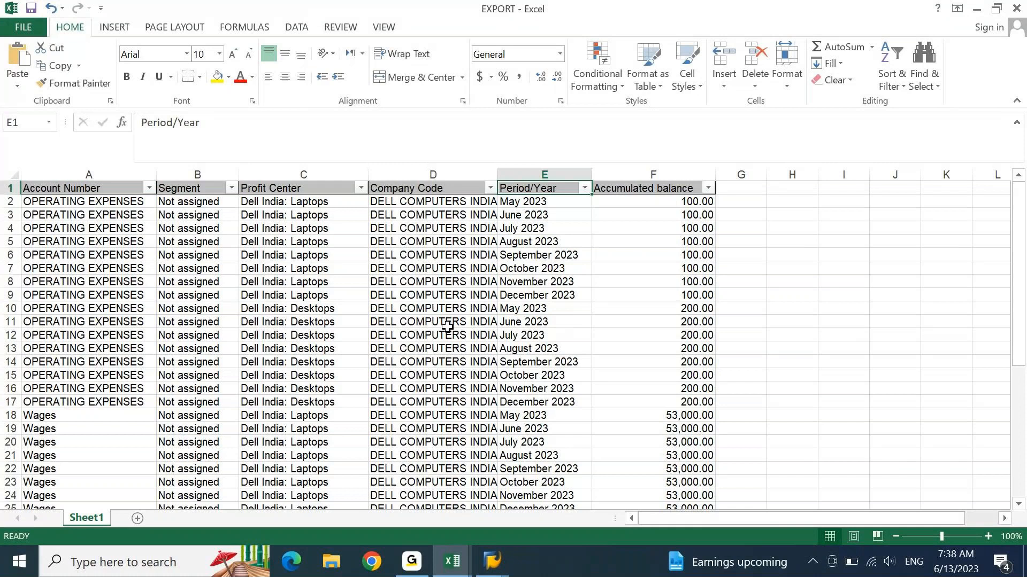
key(alt+Down)
mouse_move(583, 369)
mouse_down()
mouse_move(580, 389)
mouse_move(580, 367)
mouse_up()
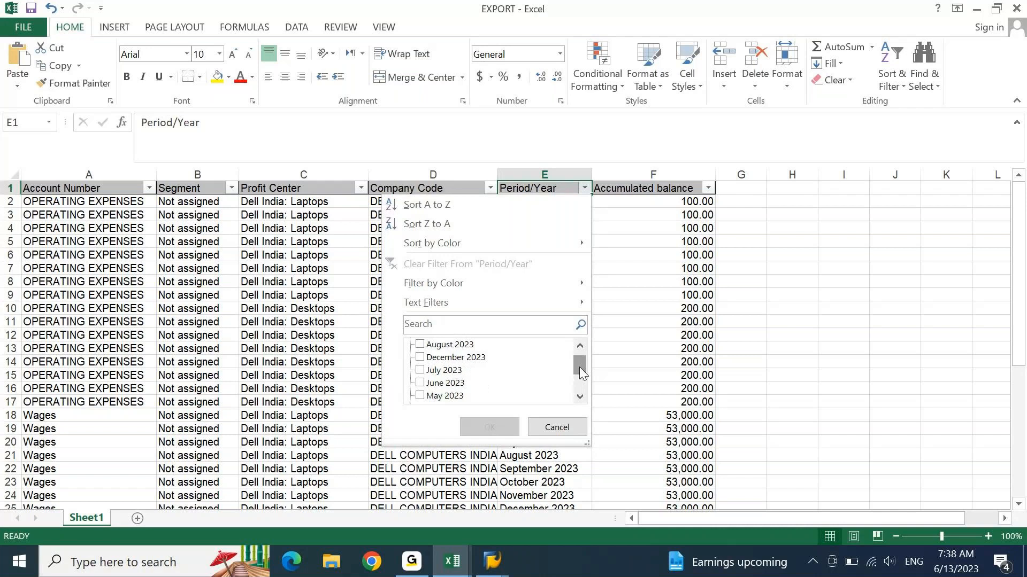
click(471, 359)
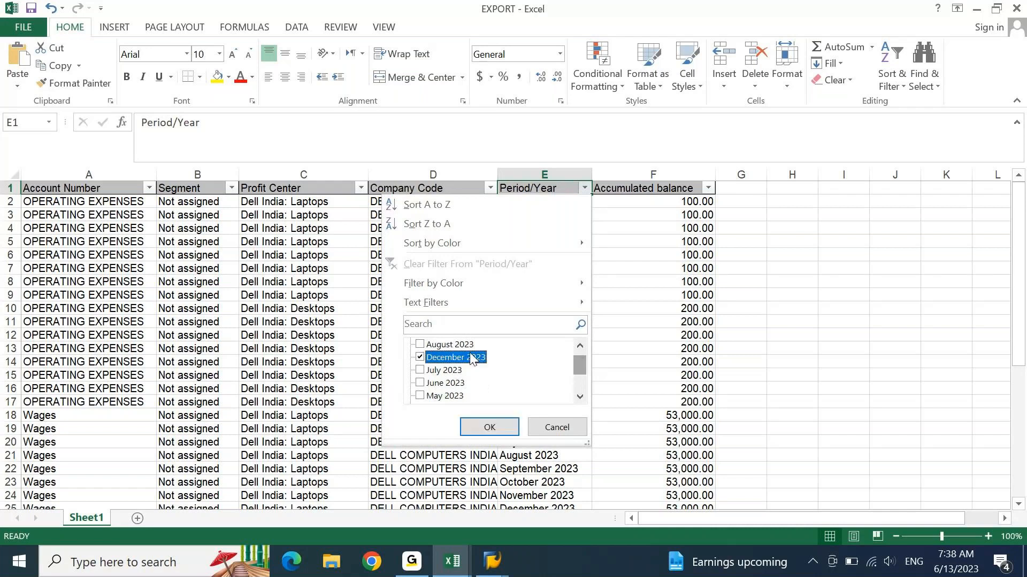
click(478, 426)
- Total the filtered Accumulated balance column in cell F42 with =SUBTOTAL(9,F2:F41)
key(ctrl+End)
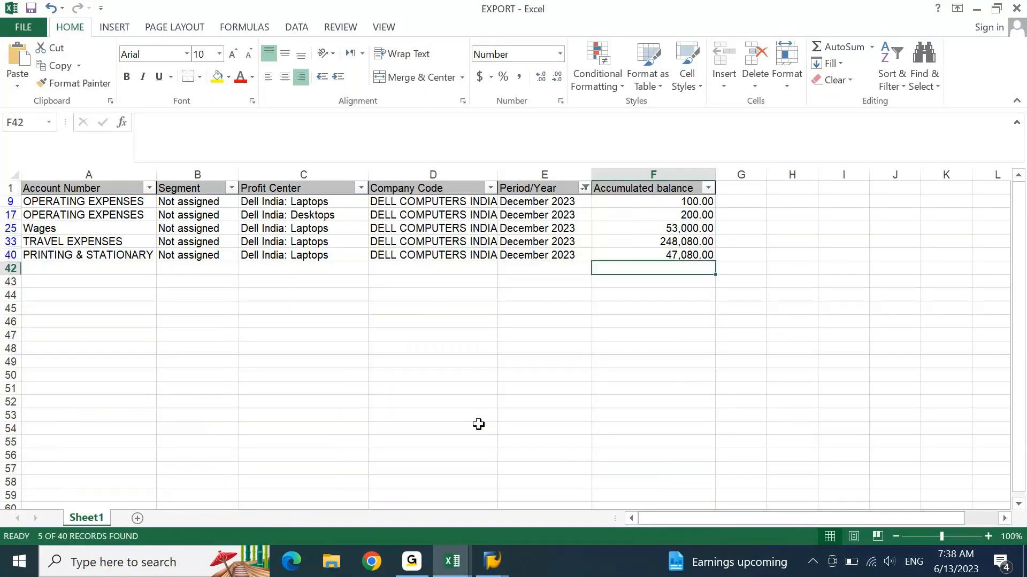
key(alt+equal)
key(Return)
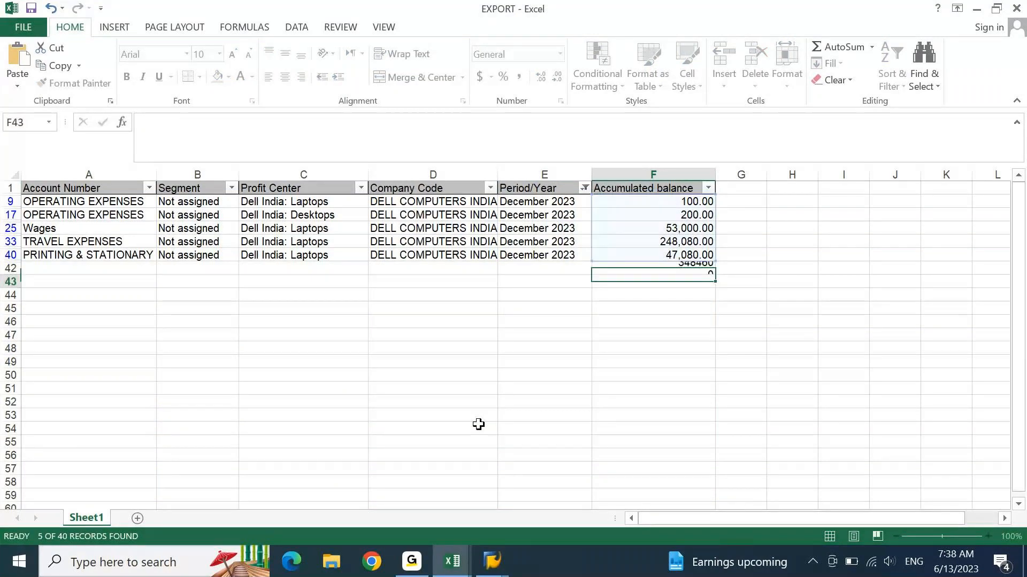
- Format the total in F42 with a yellow fill, comma-style accounting number format and bold text
key(Up)
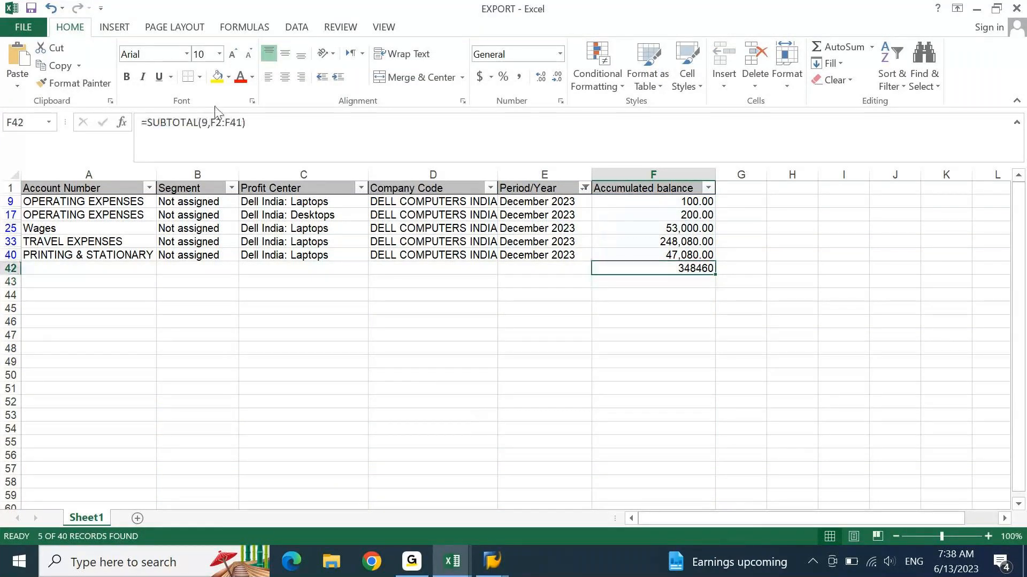
click(217, 77)
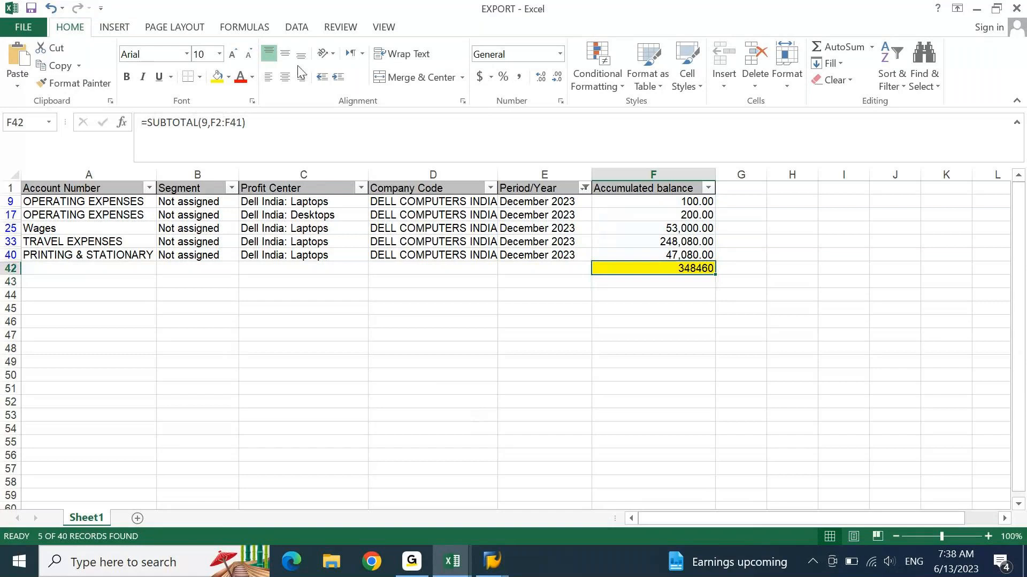
click(481, 78)
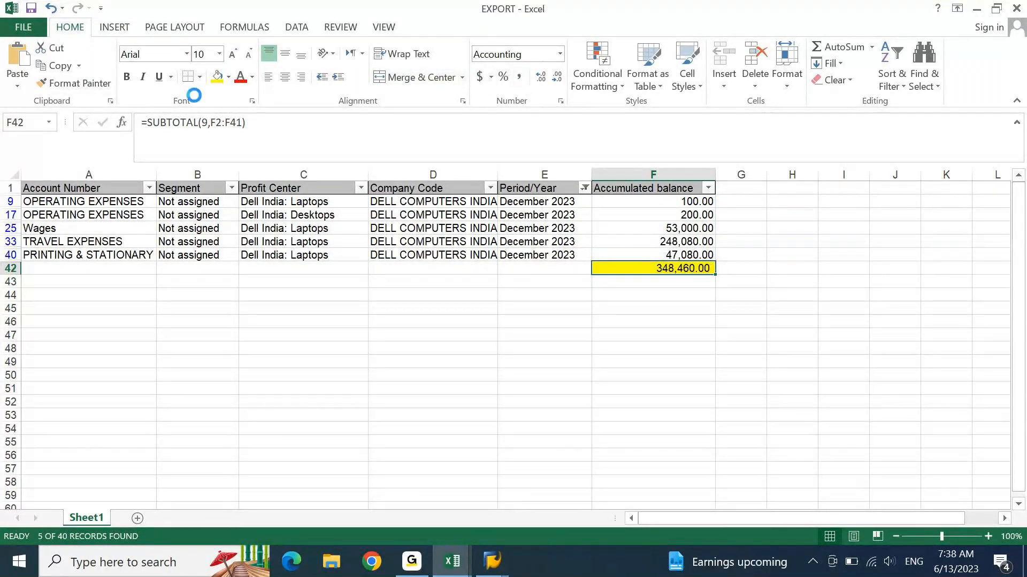
click(127, 77)
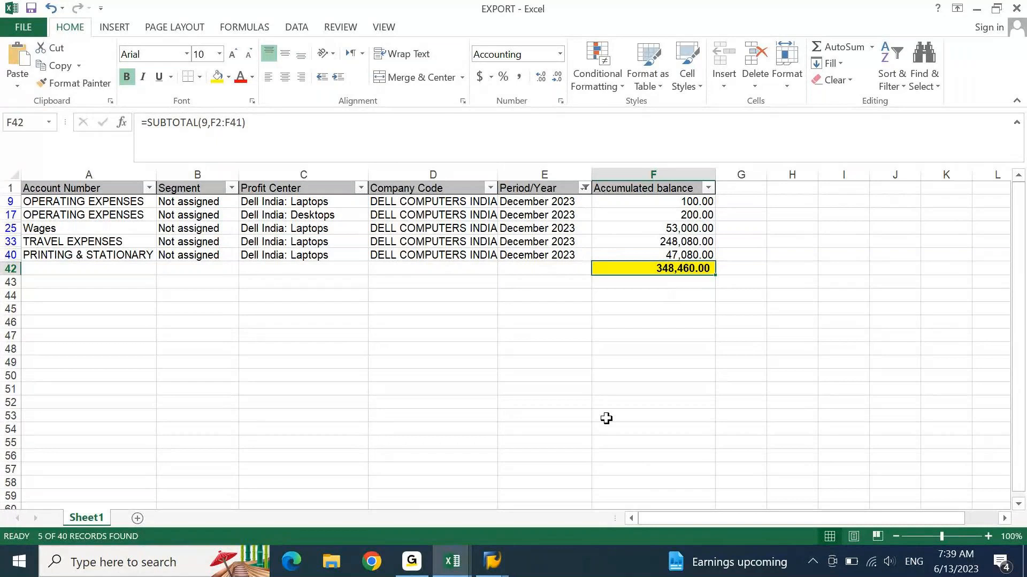
- Compare the Retained Earnings - CY balance in the SAP carryforward result list with the total in the EXPORT workbook
mouse_move(489, 559)
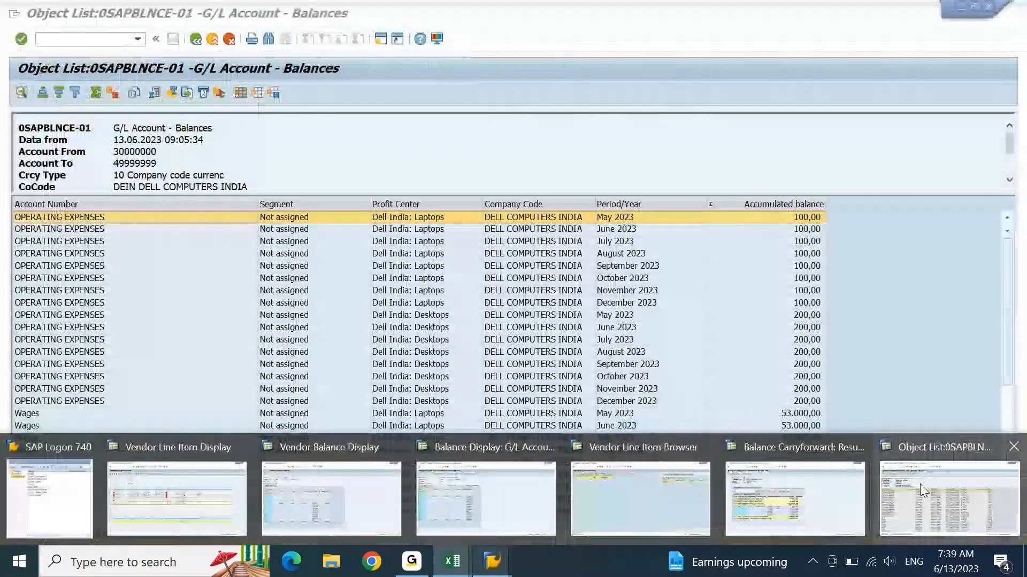
click(795, 494)
click(507, 323)
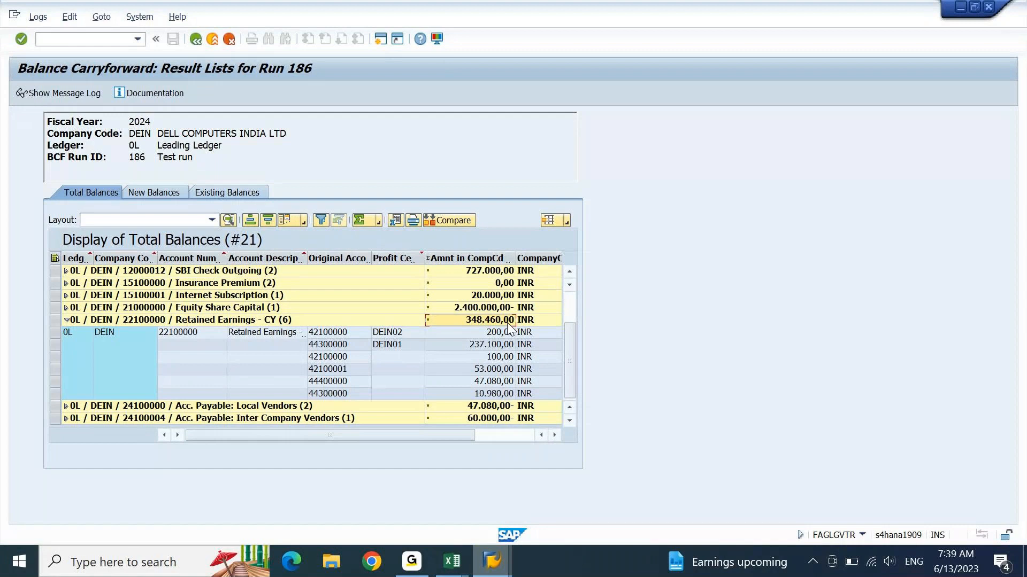
click(452, 562)
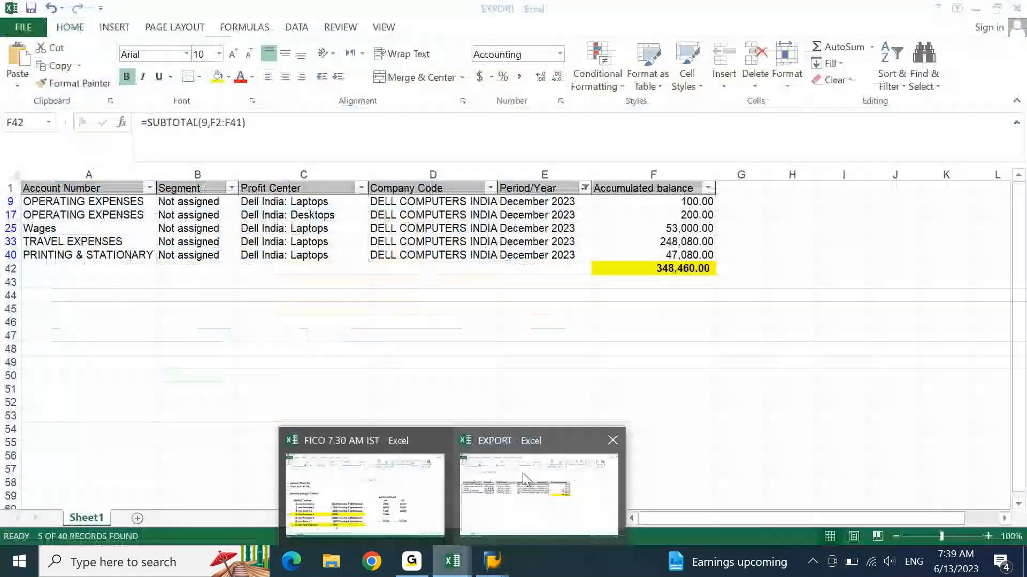
click(522, 472)
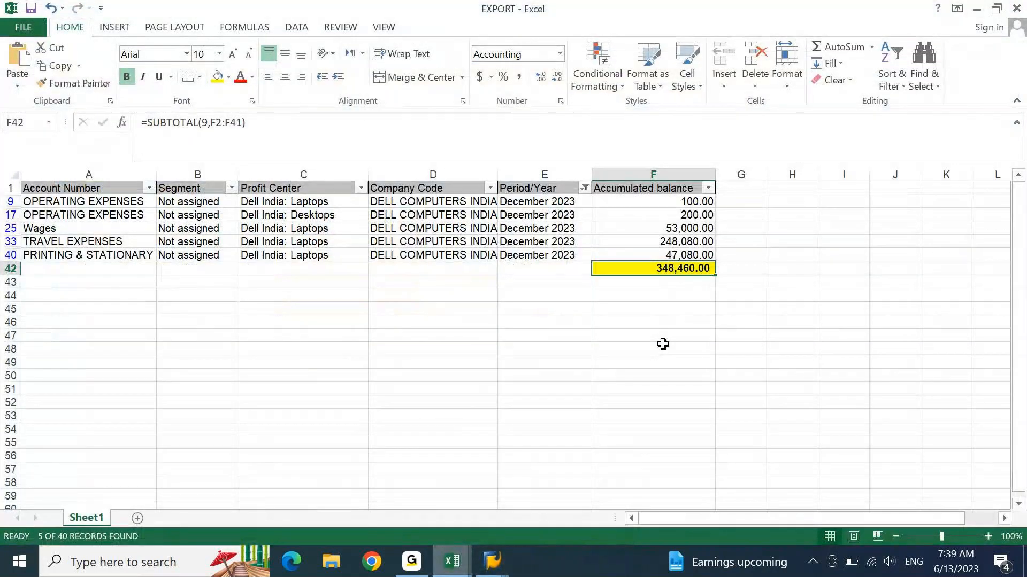
- Clear the December 2023 filter so the exported sheet shows all records
key(alt+d)
key(f)
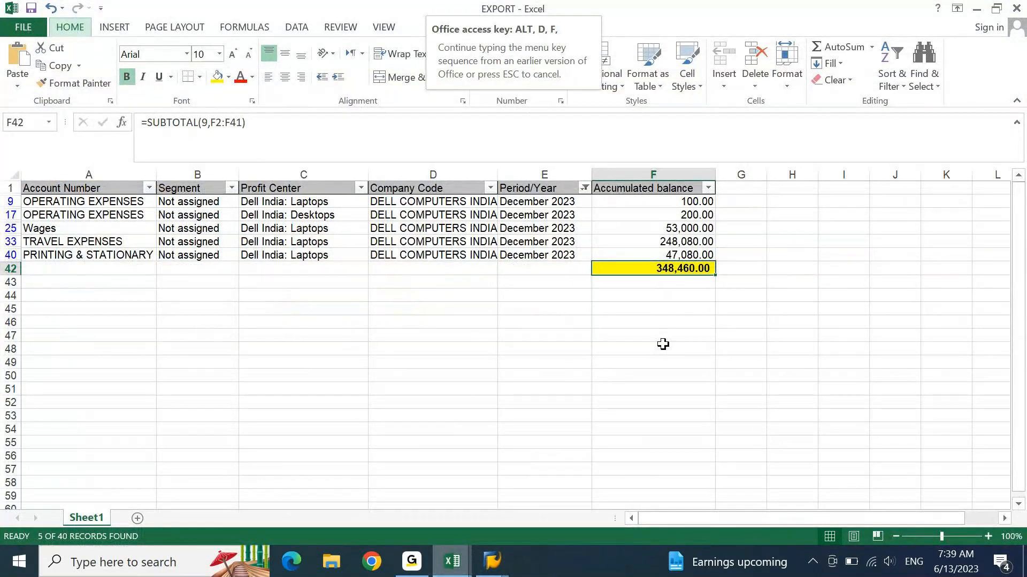
key(s)
- Switch back to SAP's G/L account balances list and return to its selection screen
click(491, 561)
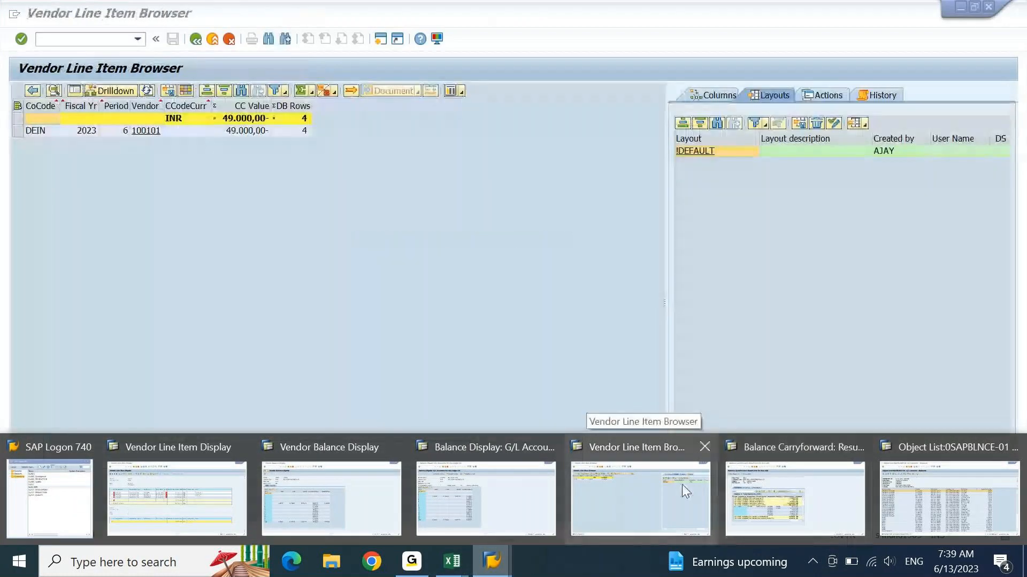
mouse_move(865, 490)
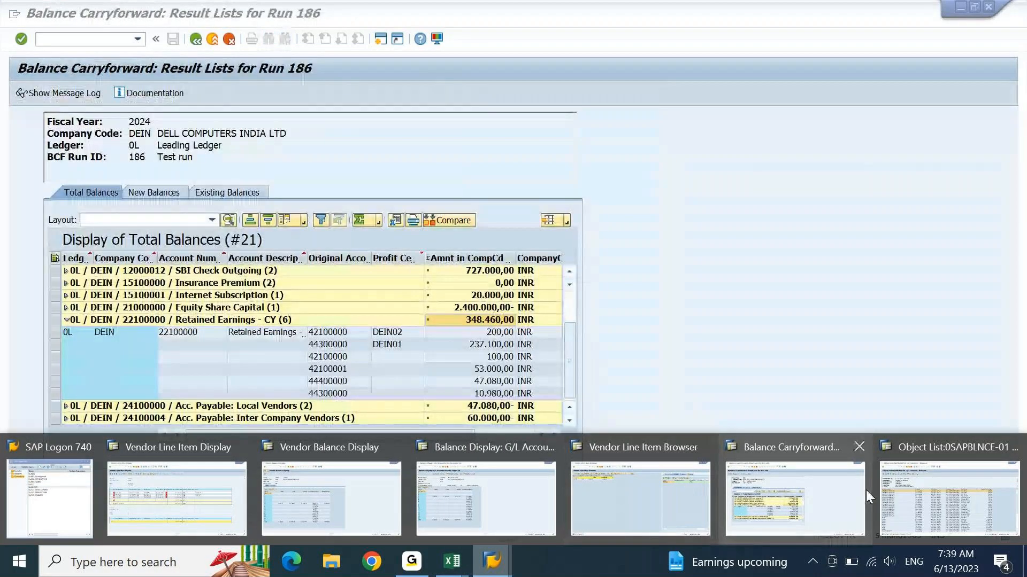
click(957, 518)
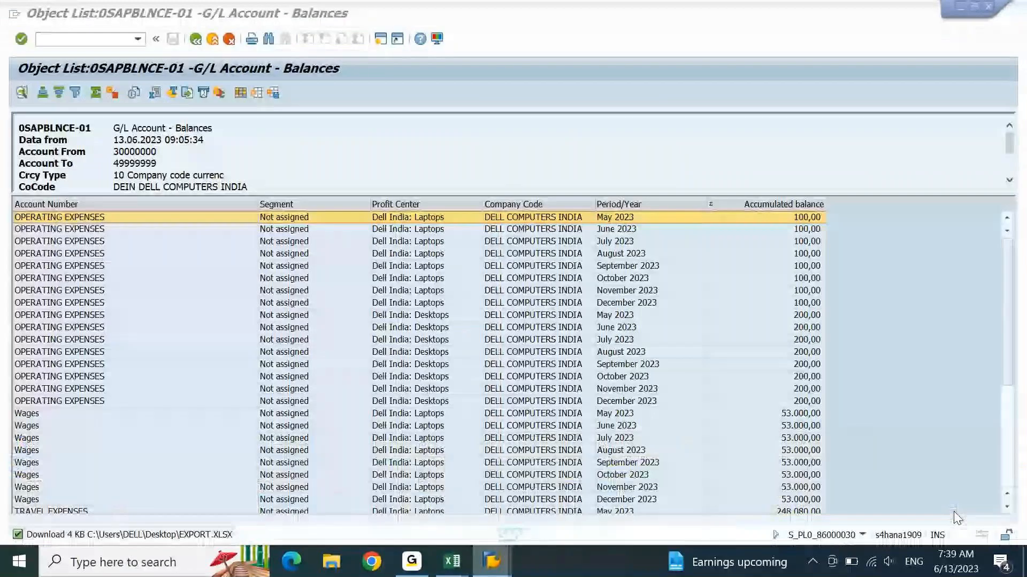
click(511, 366)
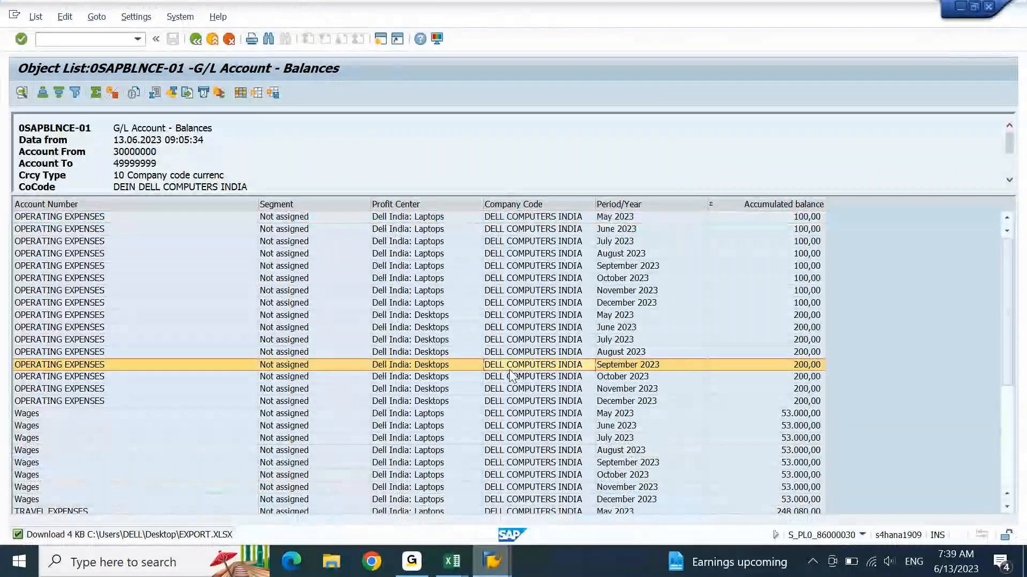
key(F3)
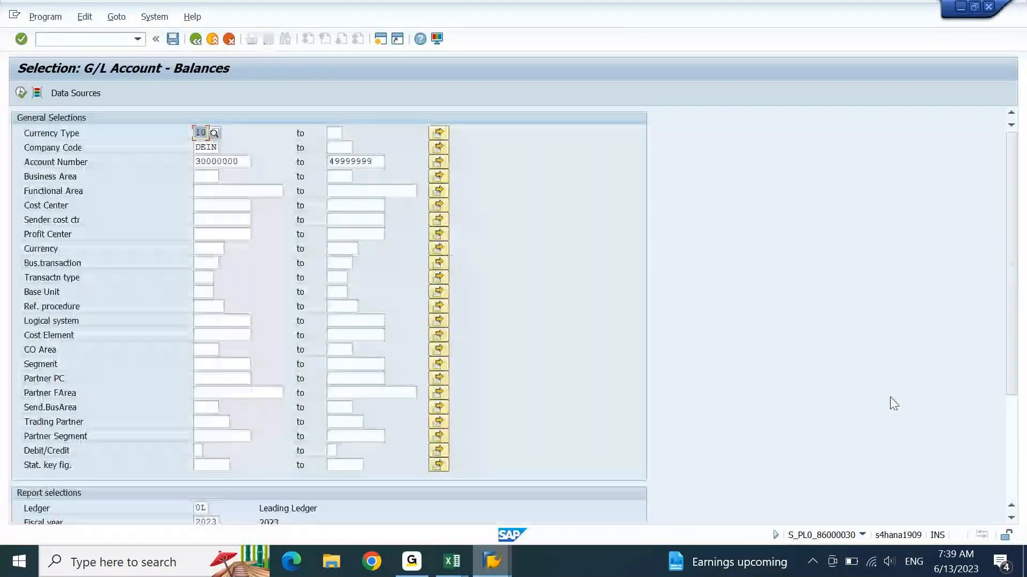
- Run the G/L account balances report for January to December 2023 and review the monthly balances and accumulated balance total
click(1013, 457)
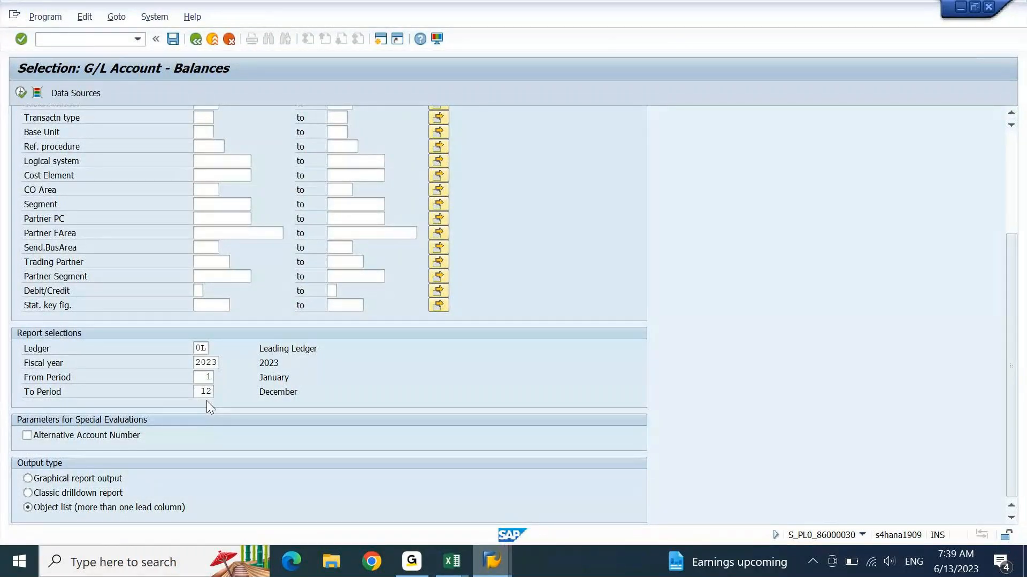
key(F8)
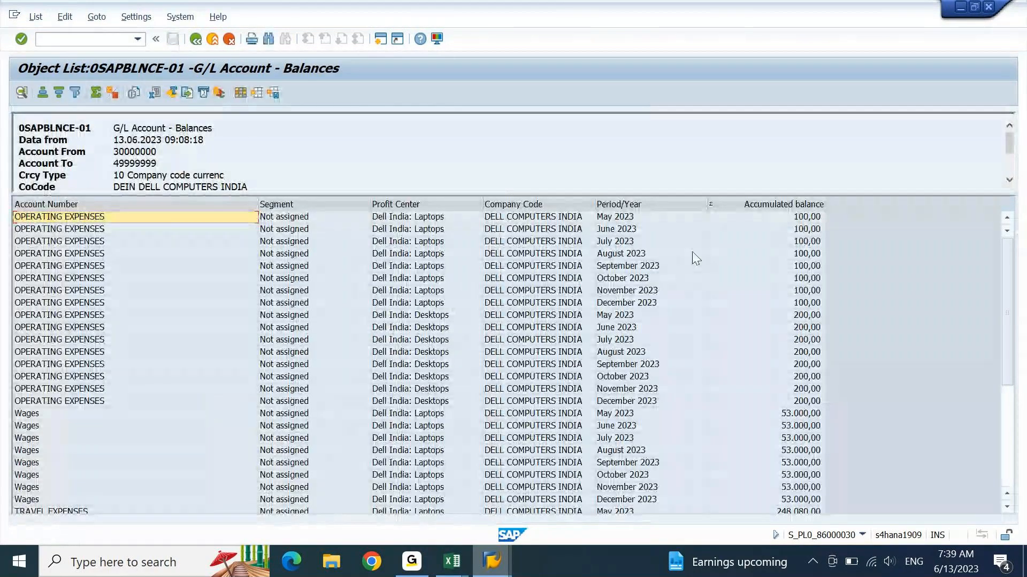
click(666, 232)
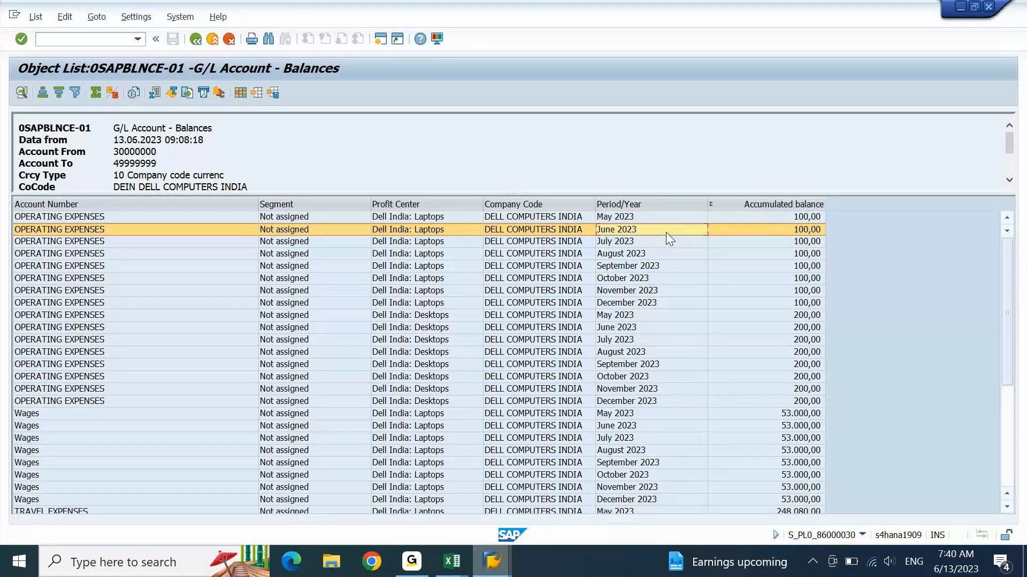
key(Up)
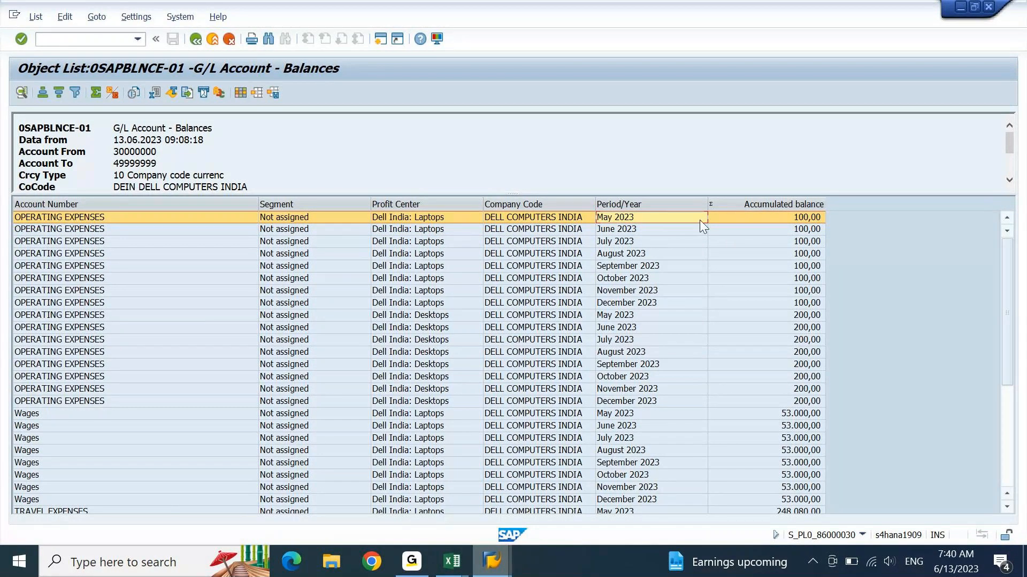
click(645, 244)
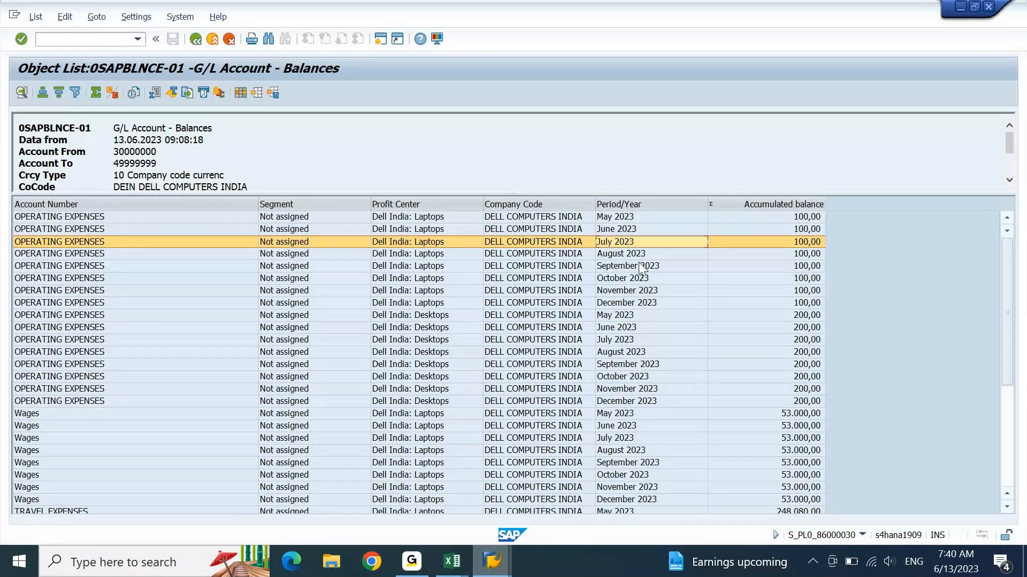
click(646, 303)
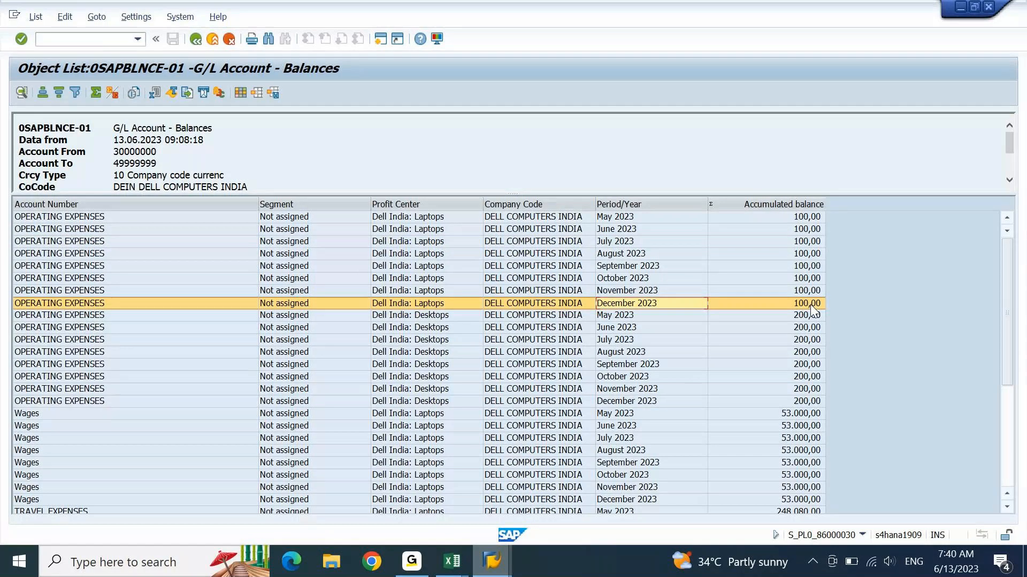
scroll(871, 350, down, 5)
scroll(871, 353, down, 5)
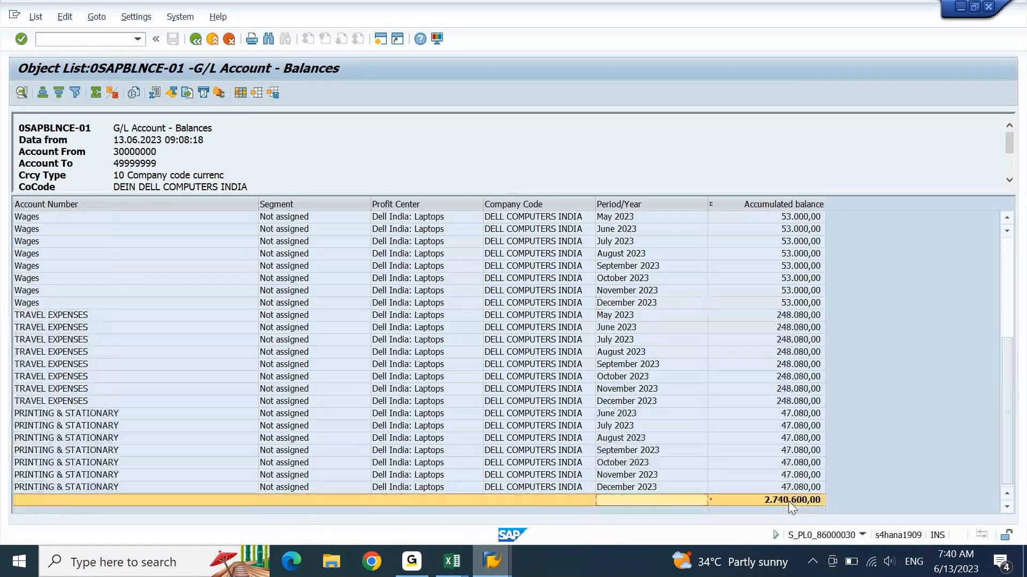
click(791, 502)
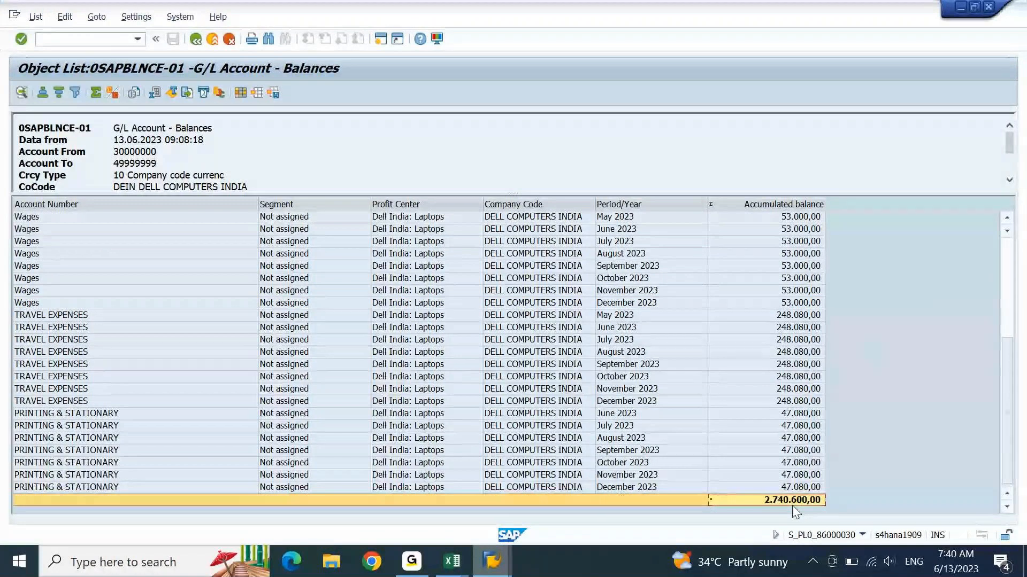
scroll(791, 505, up, 6)
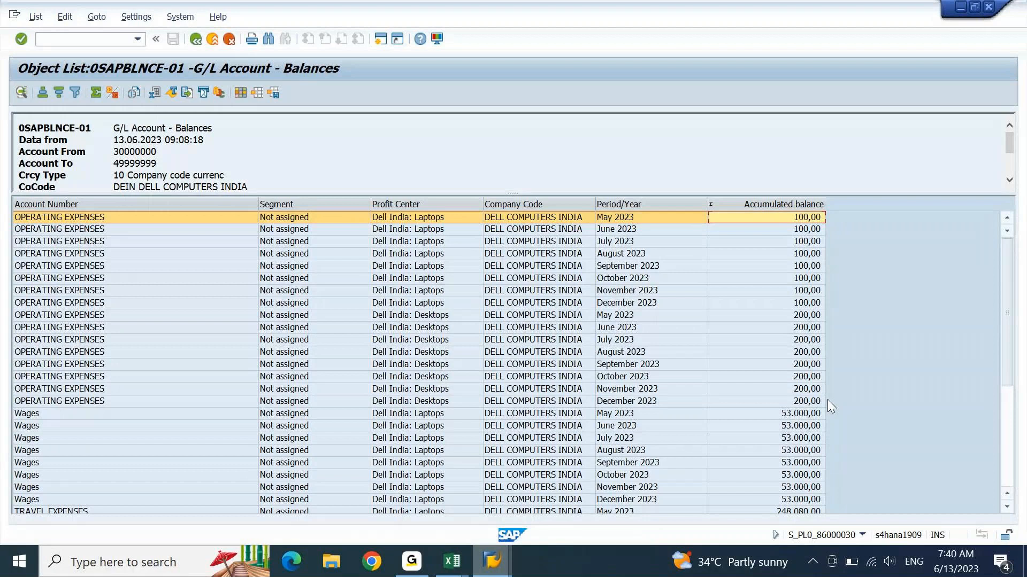
- Switch to the EXPORT workbook in Excel and filter the Period/Year column to December 2023
click(438, 574)
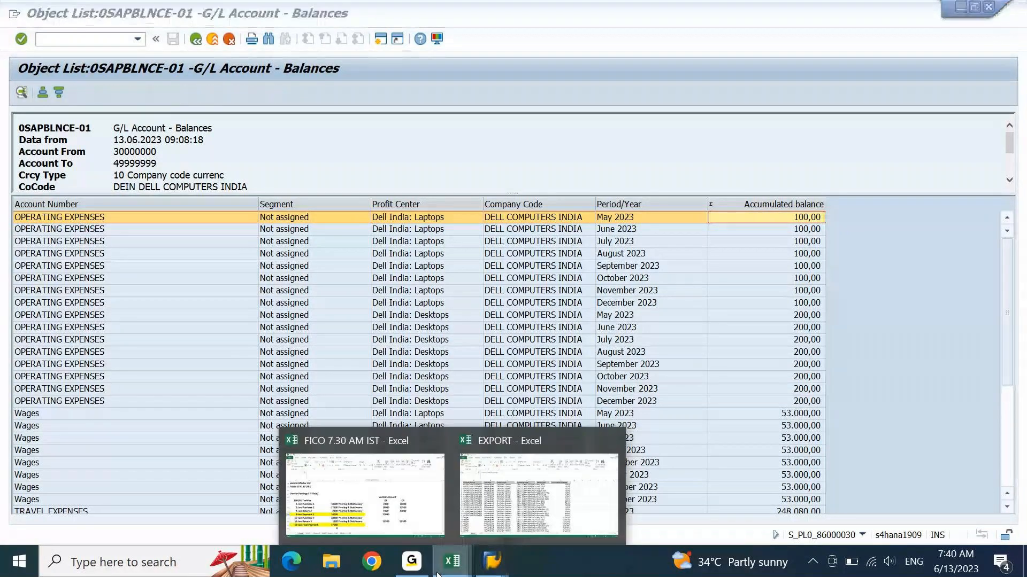
click(538, 495)
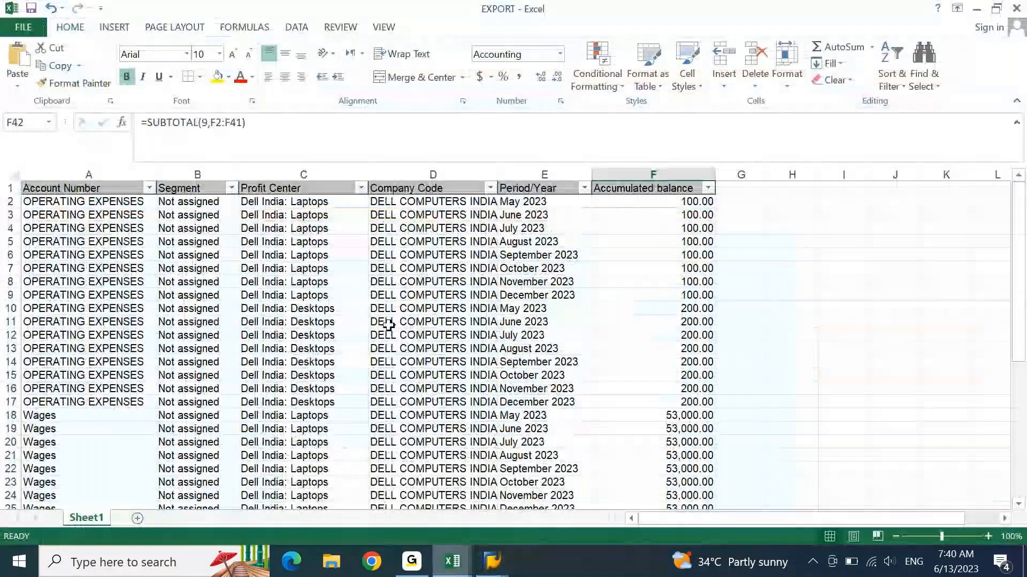
click(585, 188)
drag(583, 358, 579, 369)
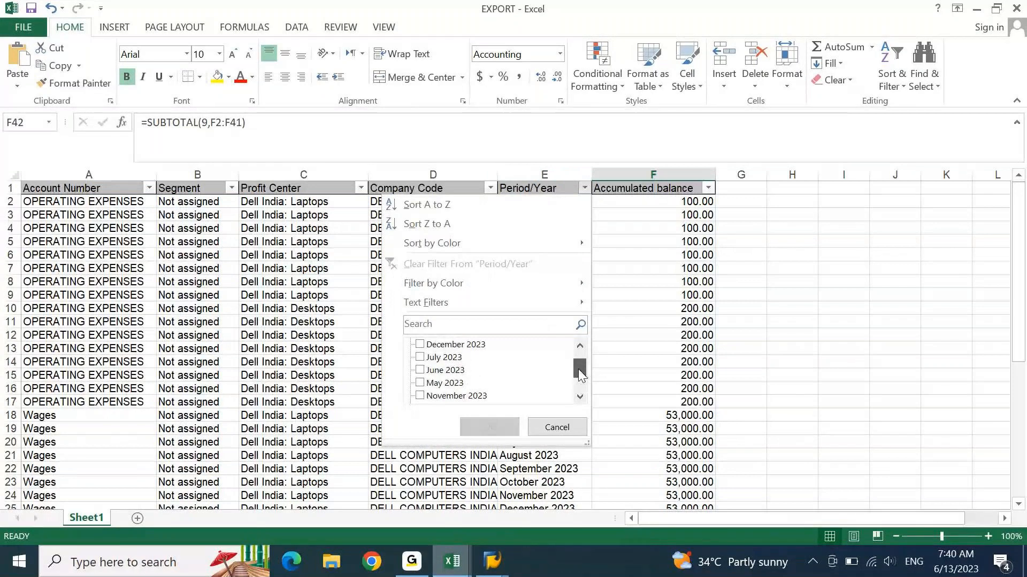
click(481, 344)
click(487, 426)
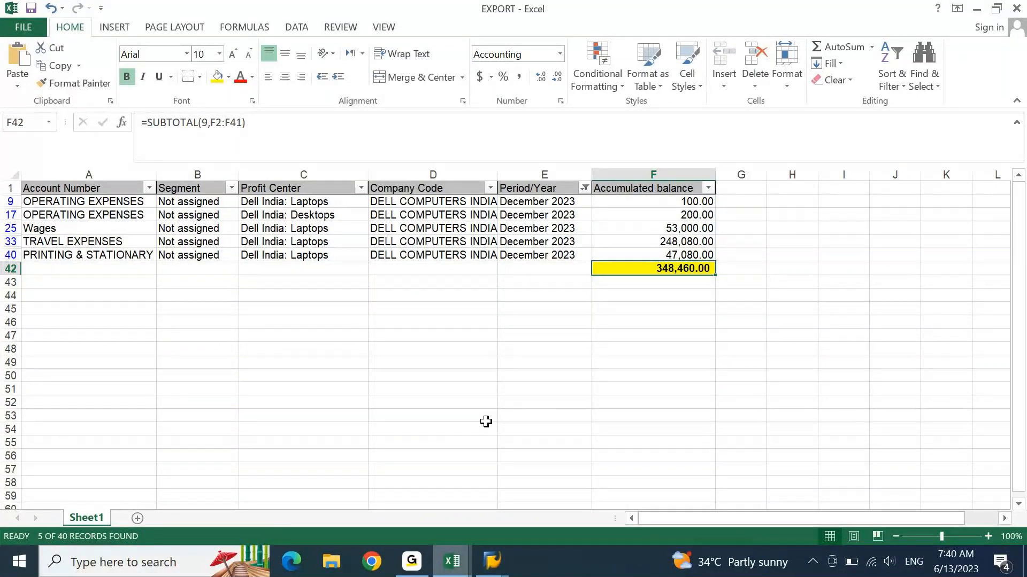
- Switch back to SAP, view the vendor line item display, and return to the G/L account balances object list
mouse_move(485, 541)
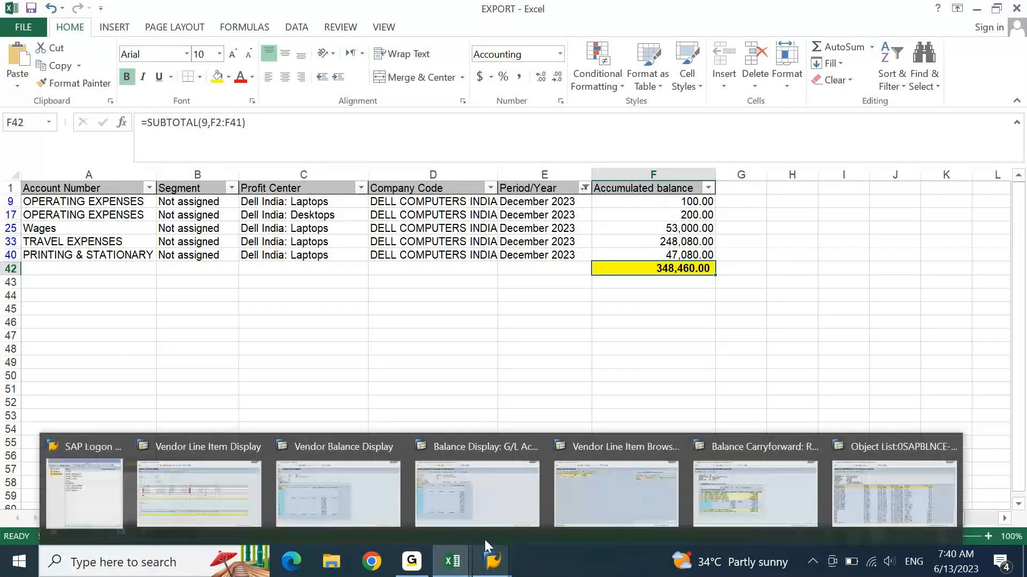
mouse_move(820, 505)
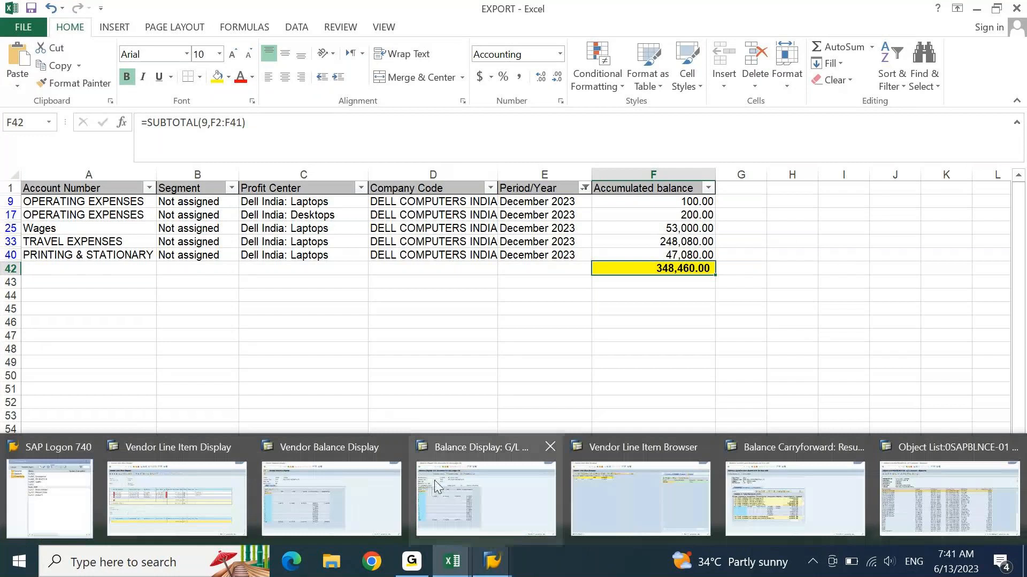
click(227, 502)
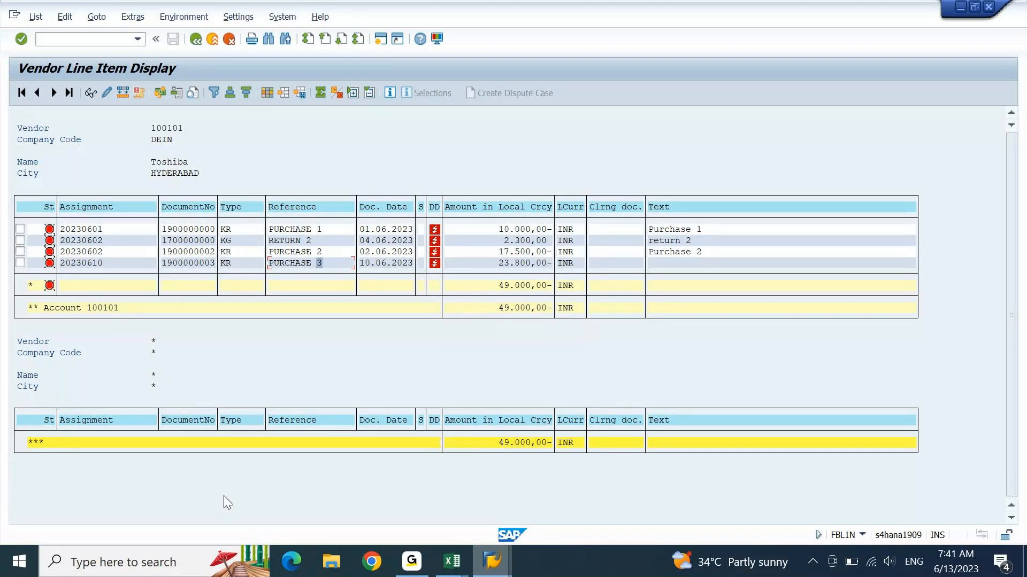
mouse_move(508, 571)
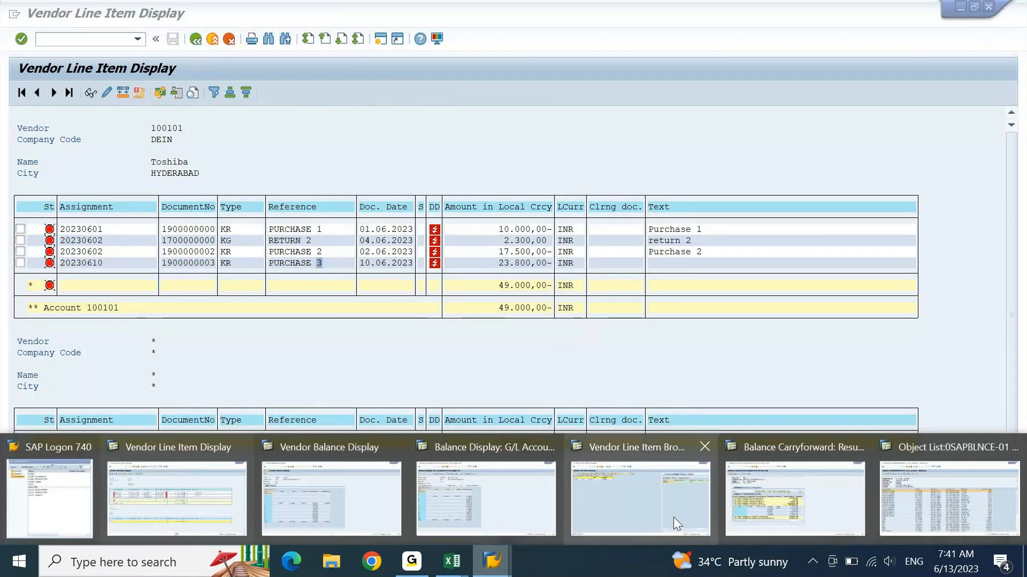
click(896, 483)
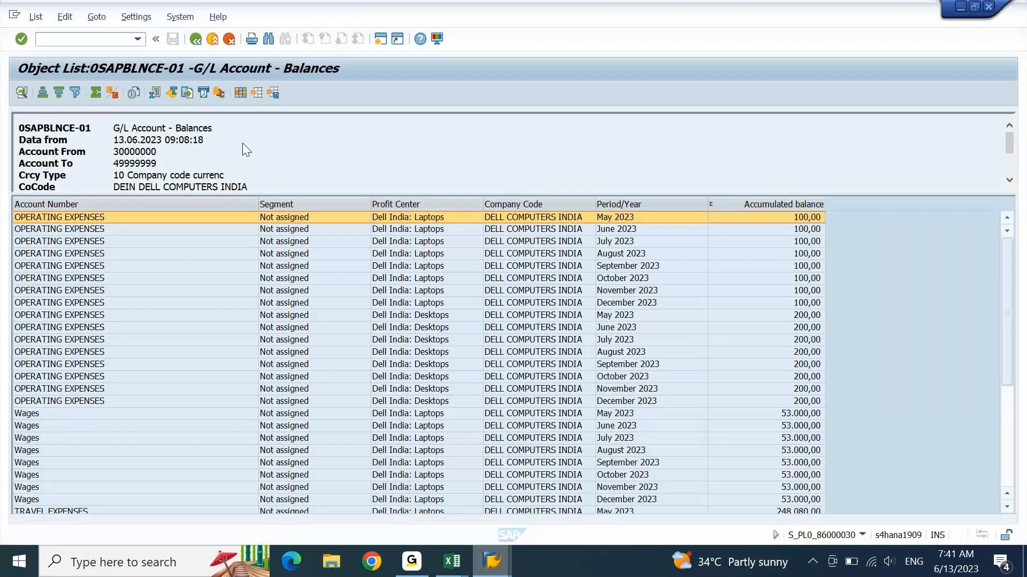
- Leave the balances report and display financial statement version 99FS in transaction FSE3
click(92, 39)
text(/N)
key(Return)
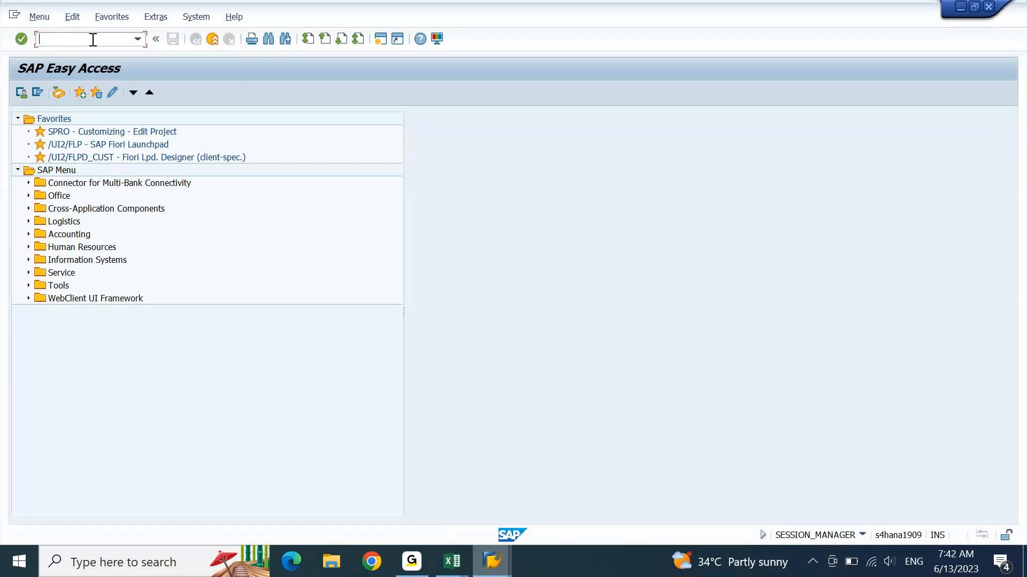
text(FSE3)
key(Return)
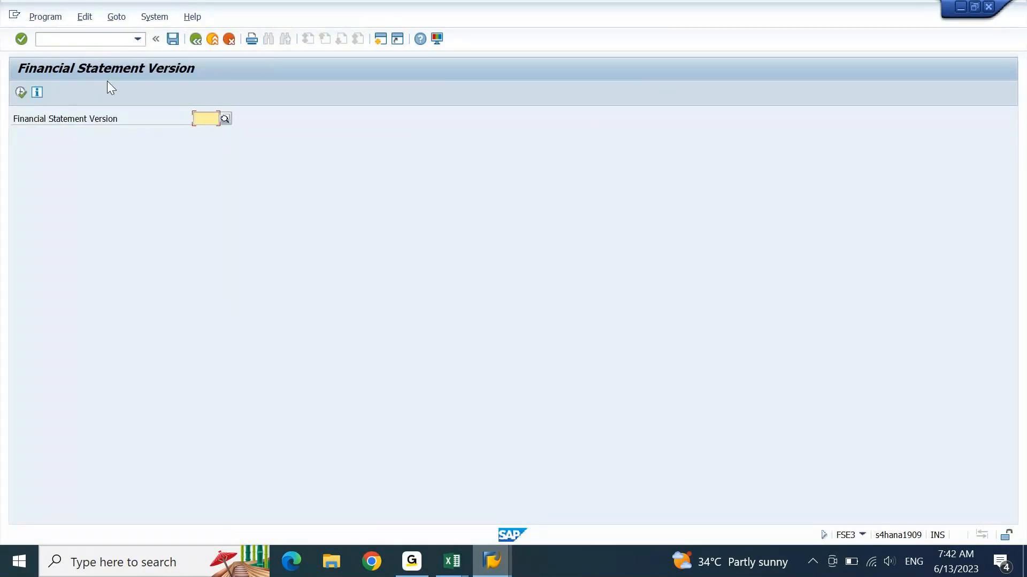
key(F4)
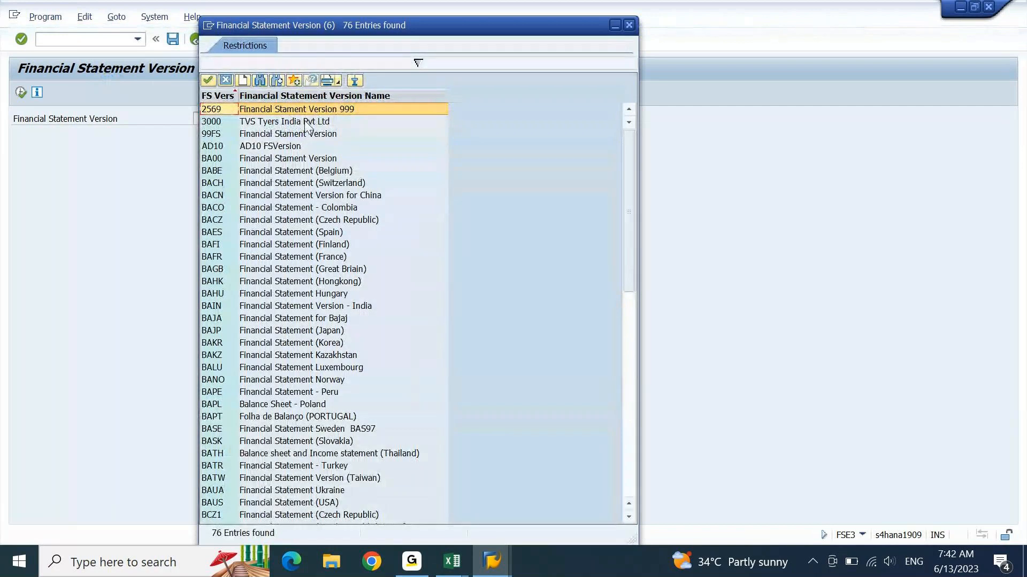
double_click(291, 134)
key(F8)
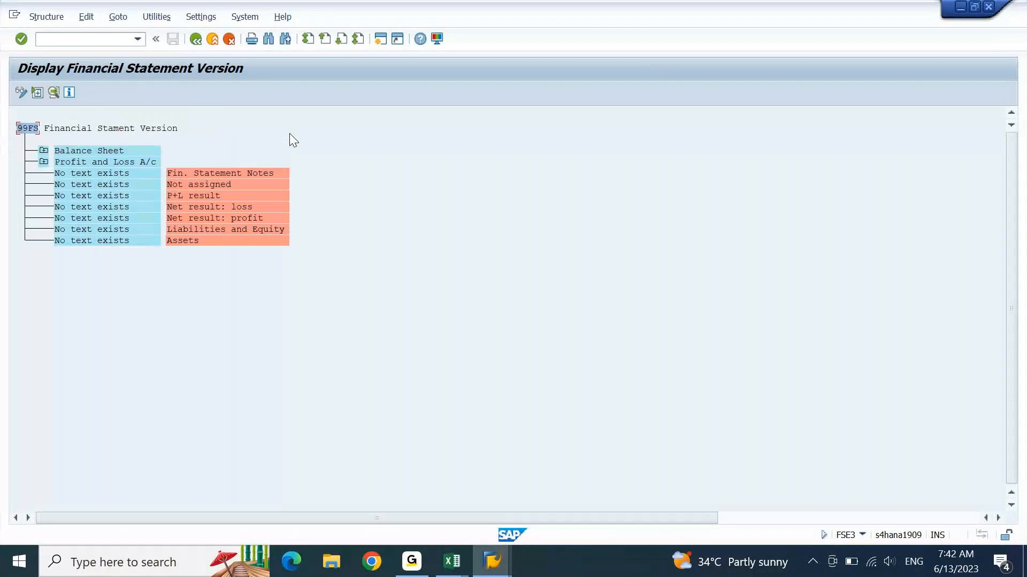
- Expand the Balance Sheet node with its Total Assets and Total Liabilities branches to examine the statement structure
click(45, 151)
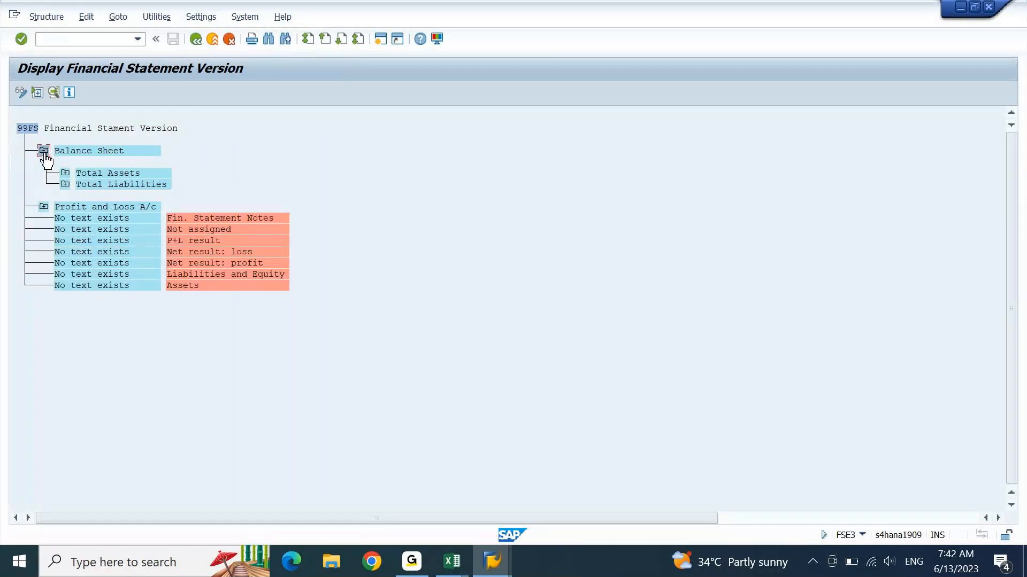
click(107, 172)
click(64, 174)
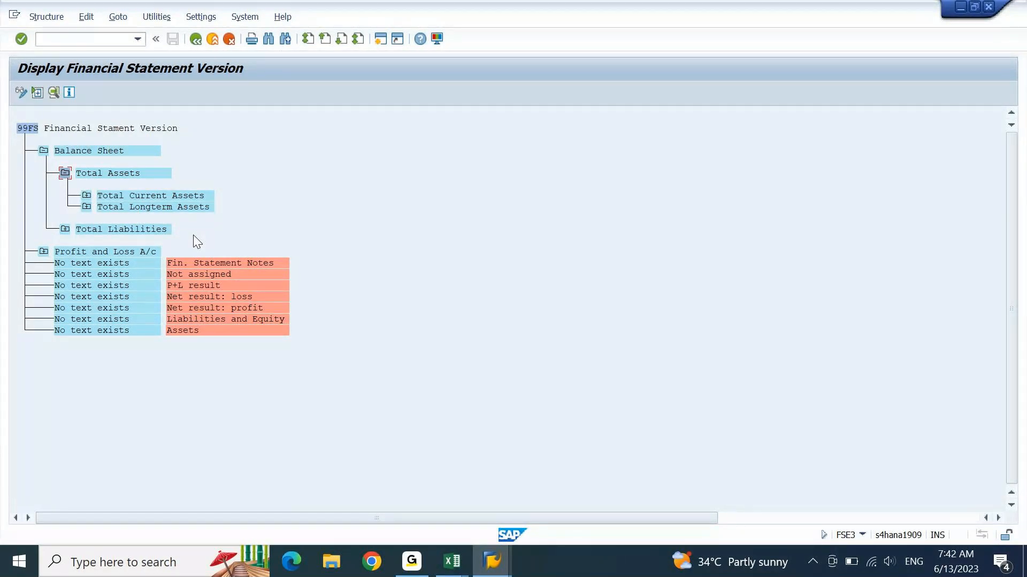
click(66, 229)
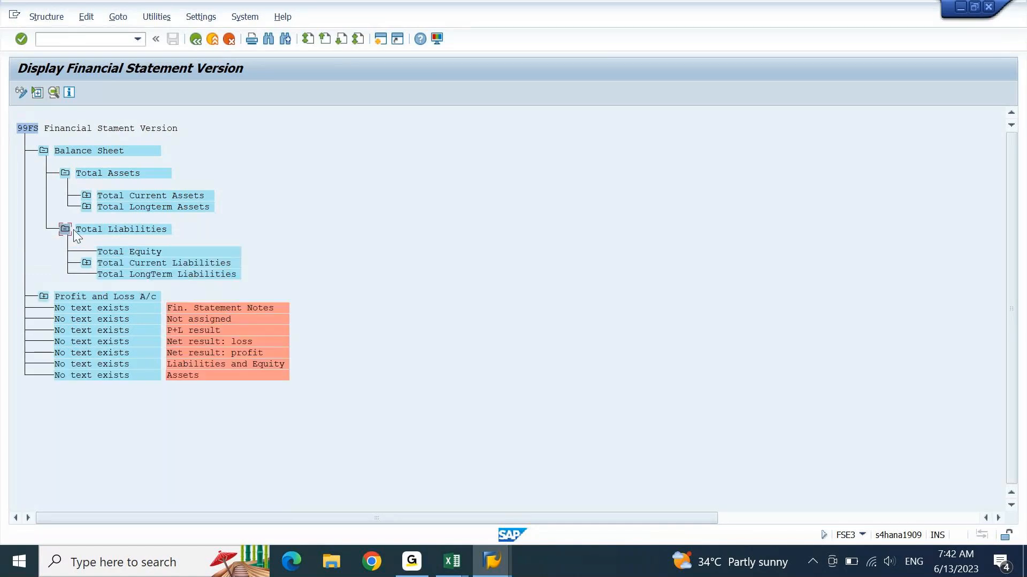
- Try to open a new session, and start transaction F.01 for financial statements in another open SAP session
click(381, 40)
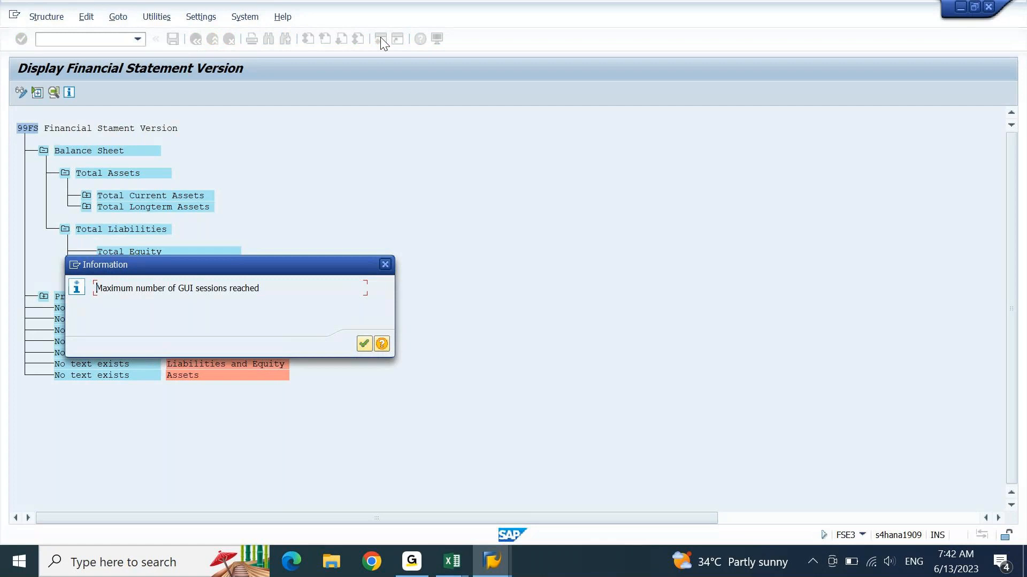
key(Return)
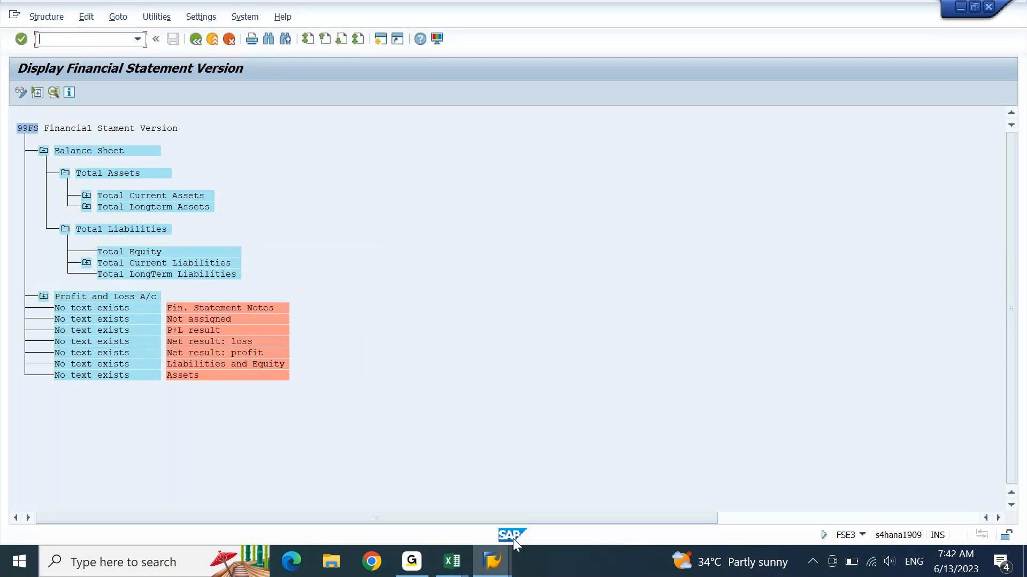
mouse_move(492, 561)
click(500, 514)
click(117, 37)
text(/NF.01)
key(Return)
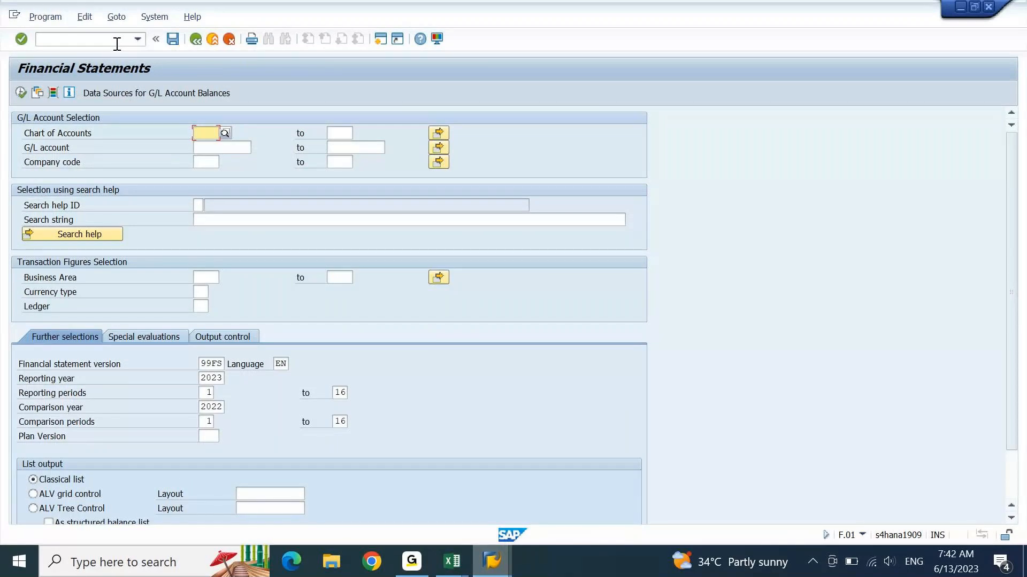
- Enter company code DEIN and ledger 0L in the Financial Statements selection
key(Tab)
key(Tab)
key(Tab)
key(Tab)
key(Tab)
key(shift+Tab)
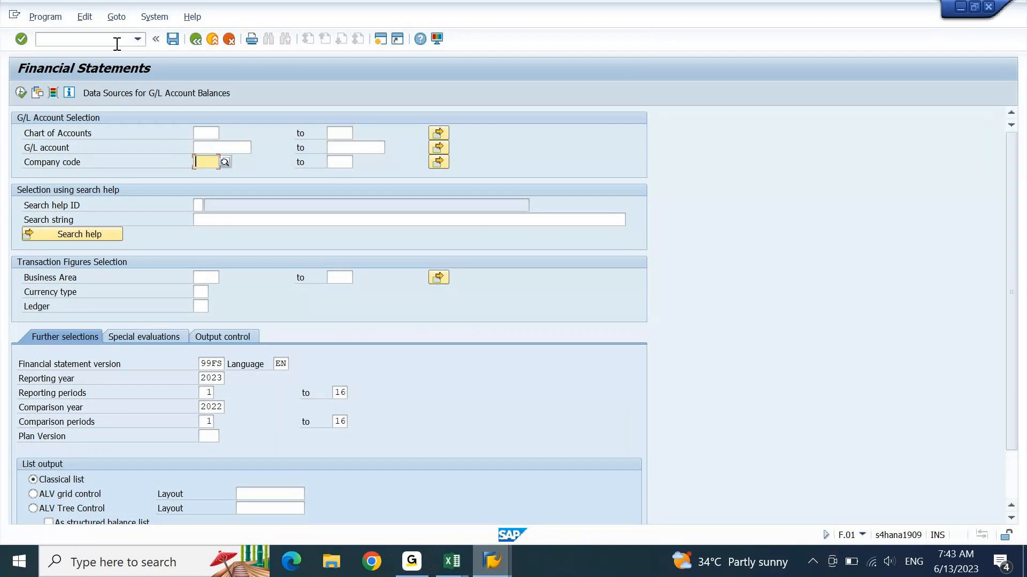
text(DEIN)
click(200, 307)
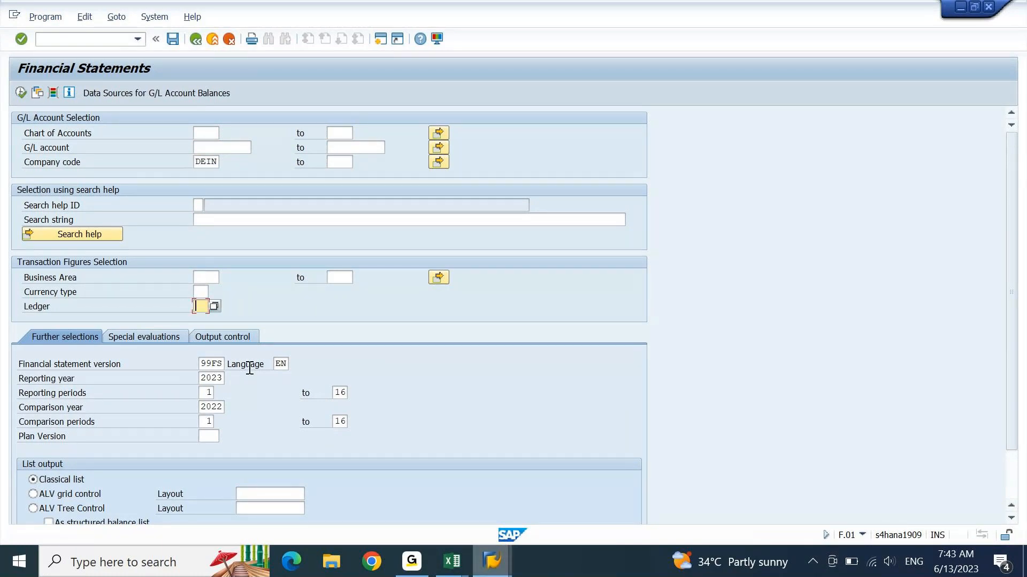
text(0L)
key(Return)
- Set the currency type of the financial statements selection to 10
click(199, 294)
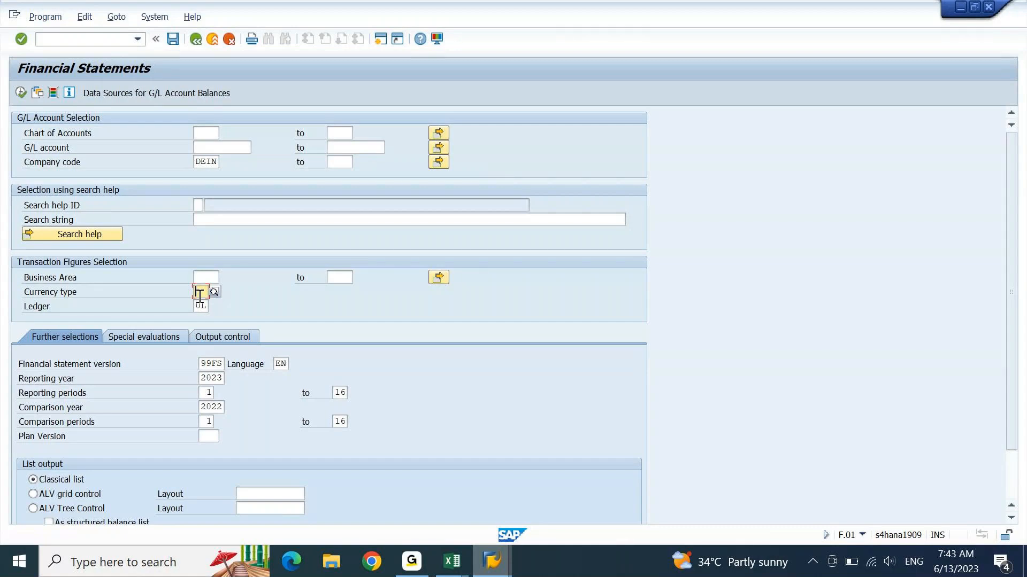
text(10)
key(Tab)
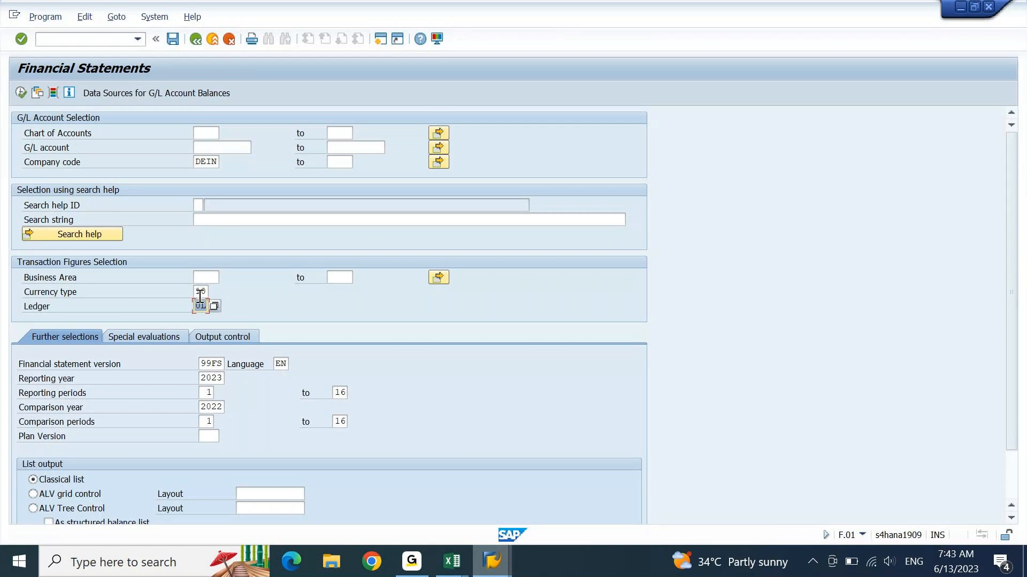
- Set the currency type of the financial statements selection to 30
key(shift+Tab)
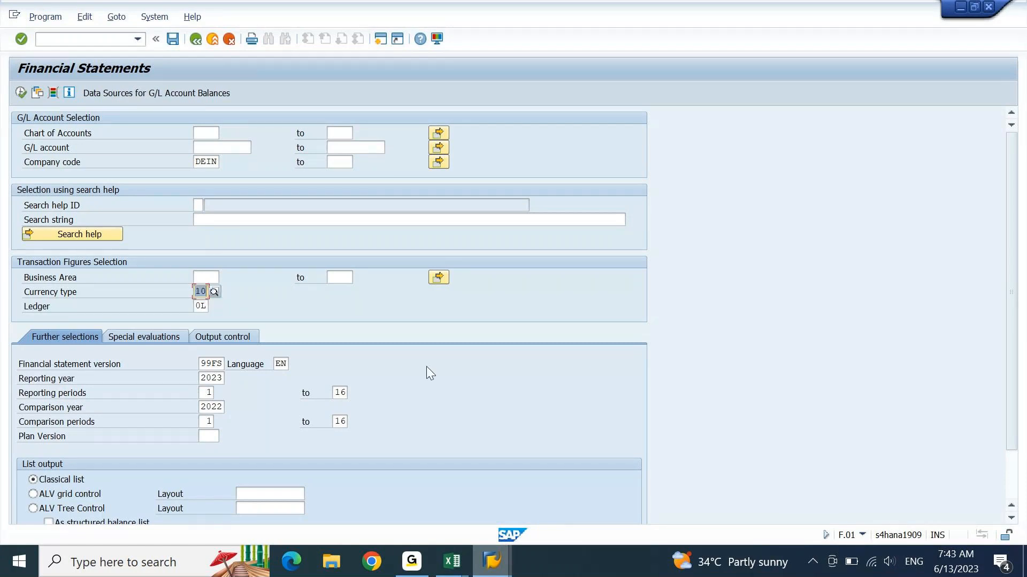
text(30)
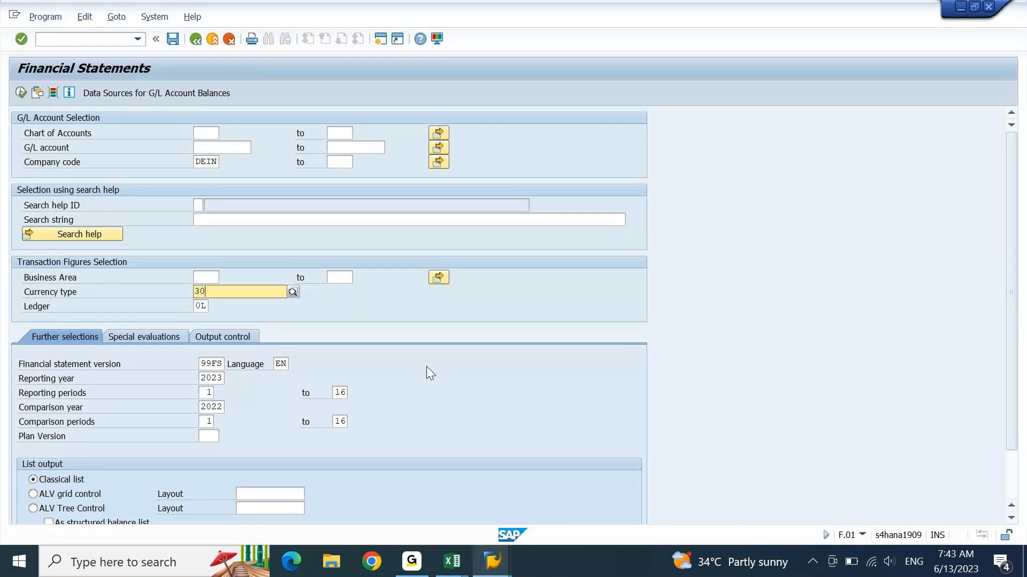
key(Return)
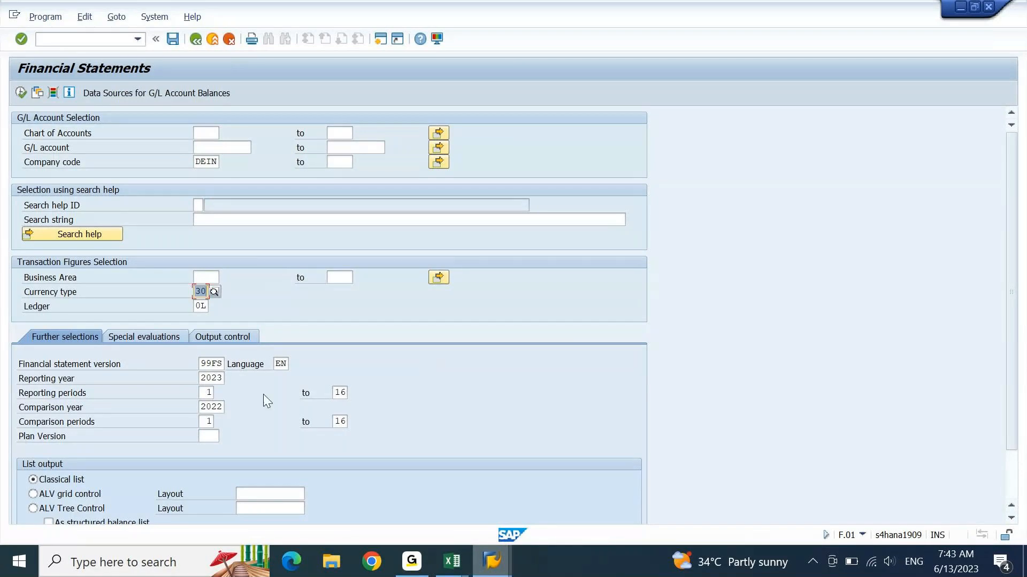
- Set the list output to ALV Tree Control and run the financial statements report for version 99FS
drag(203, 364, 230, 367)
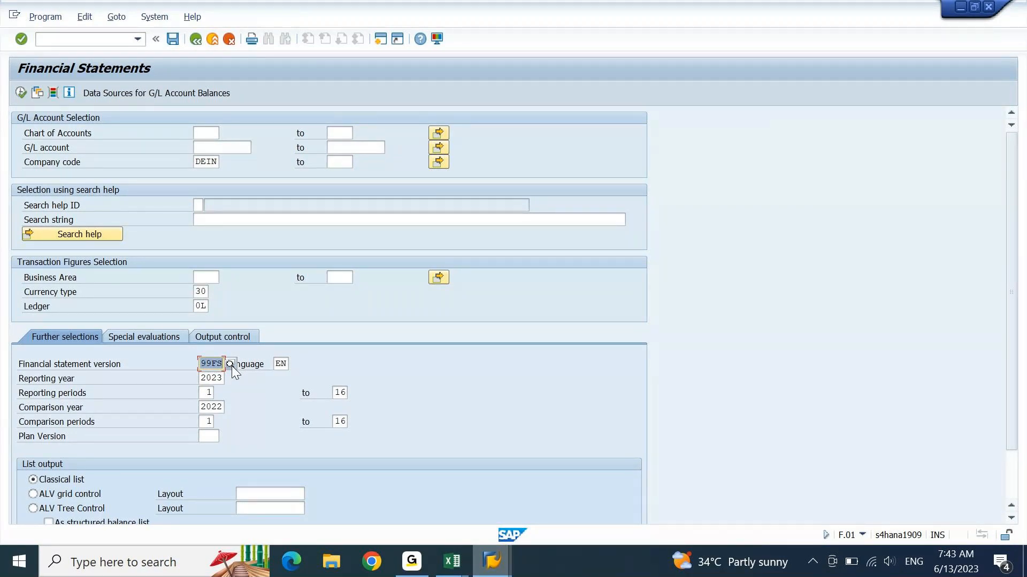
scroll(994, 496, down, 2)
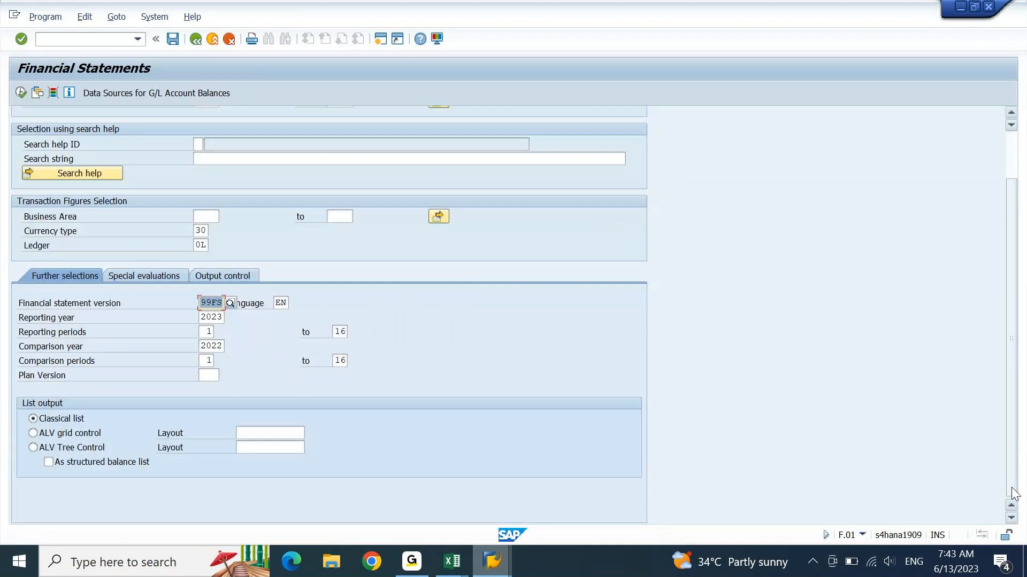
click(32, 448)
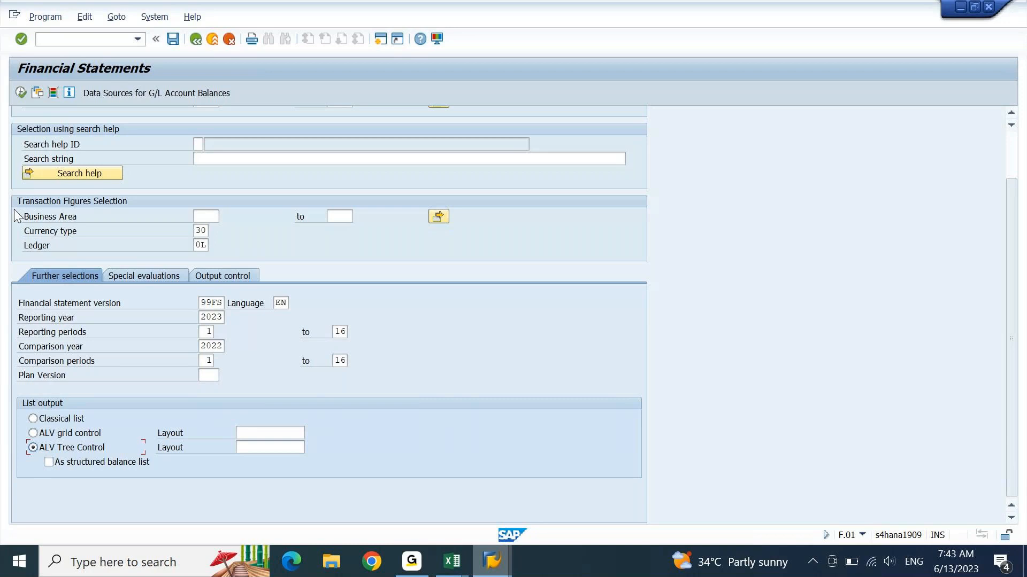
click(21, 94)
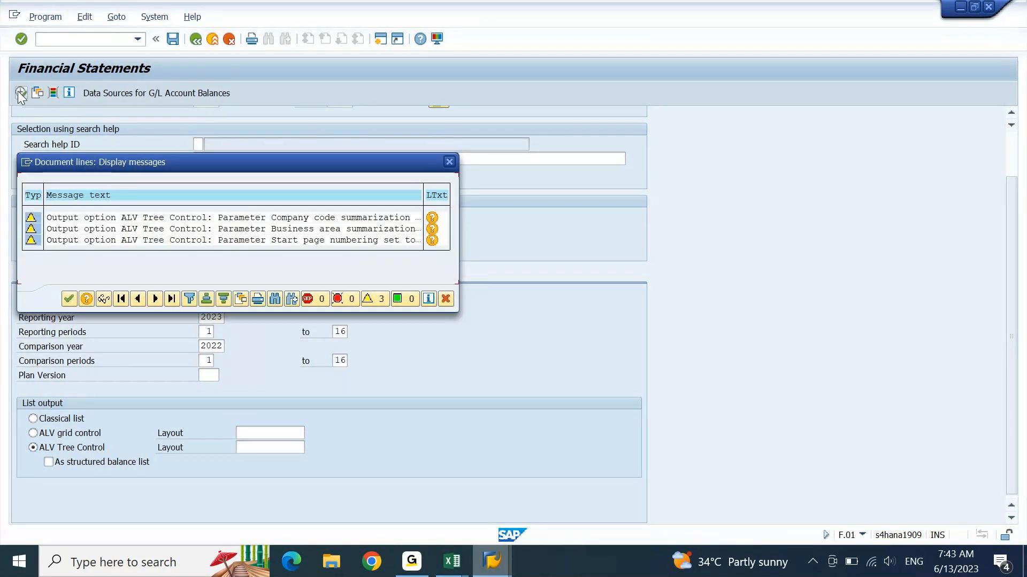
key(Return)
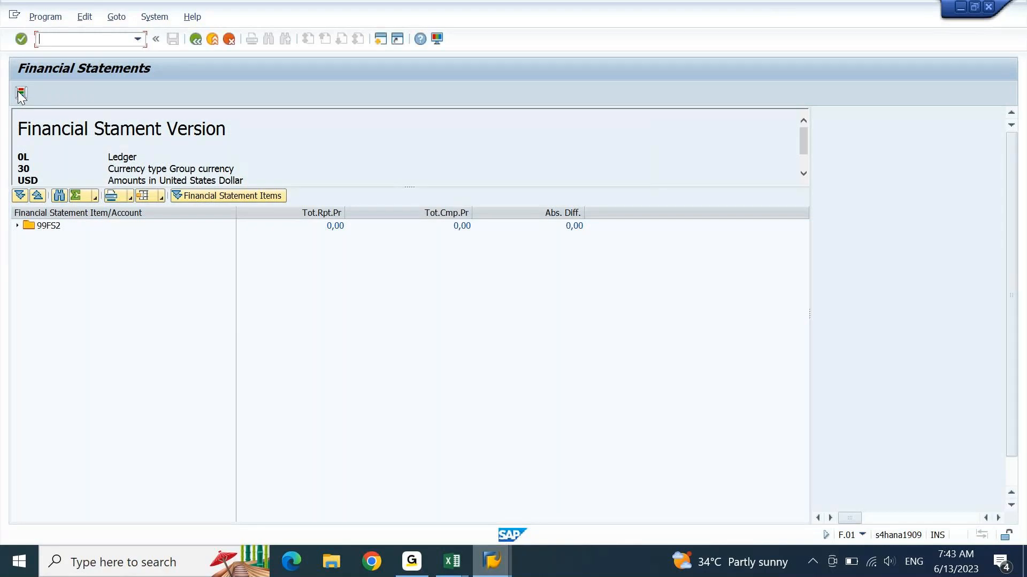
- Expand the 99FS2 node to examine the G/L account balances, and return to the report selection
click(18, 226)
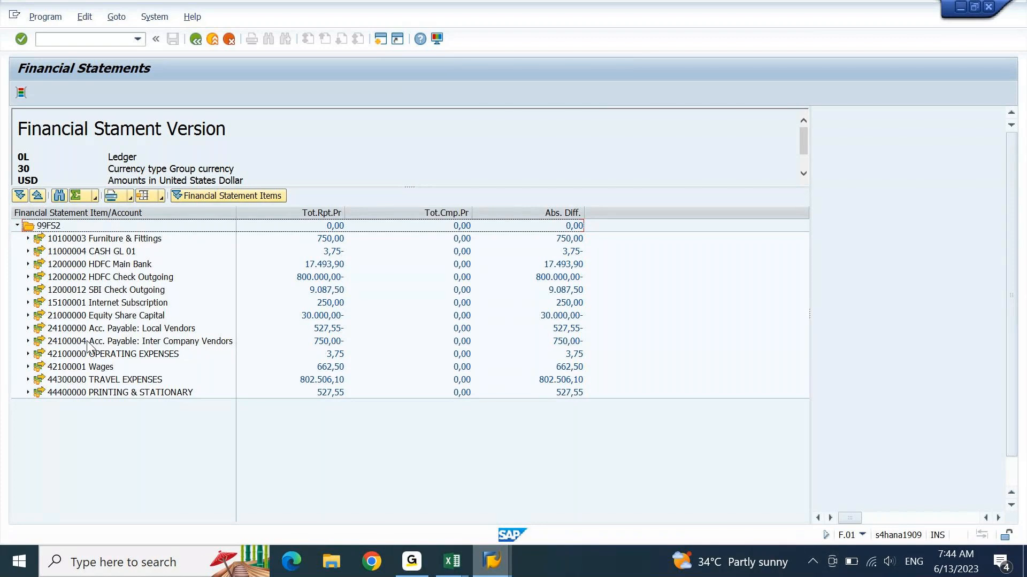
key(F3)
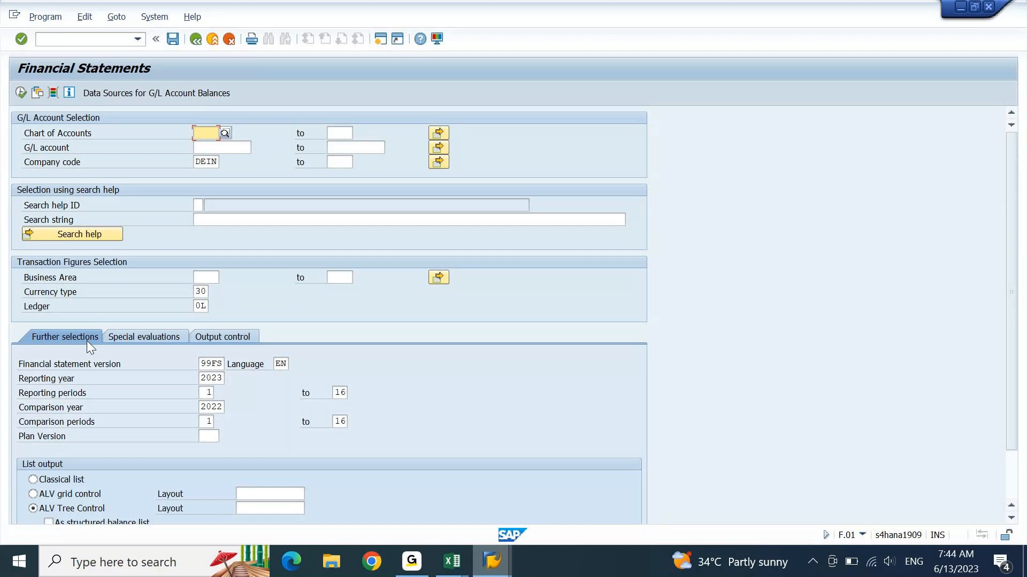
click(204, 364)
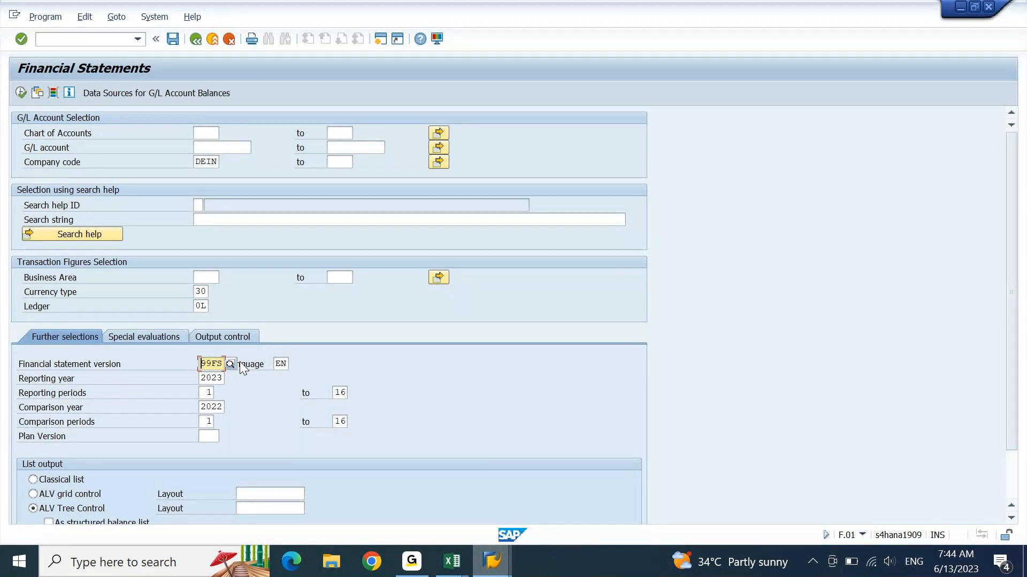
drag(200, 364, 212, 373)
click(412, 561)
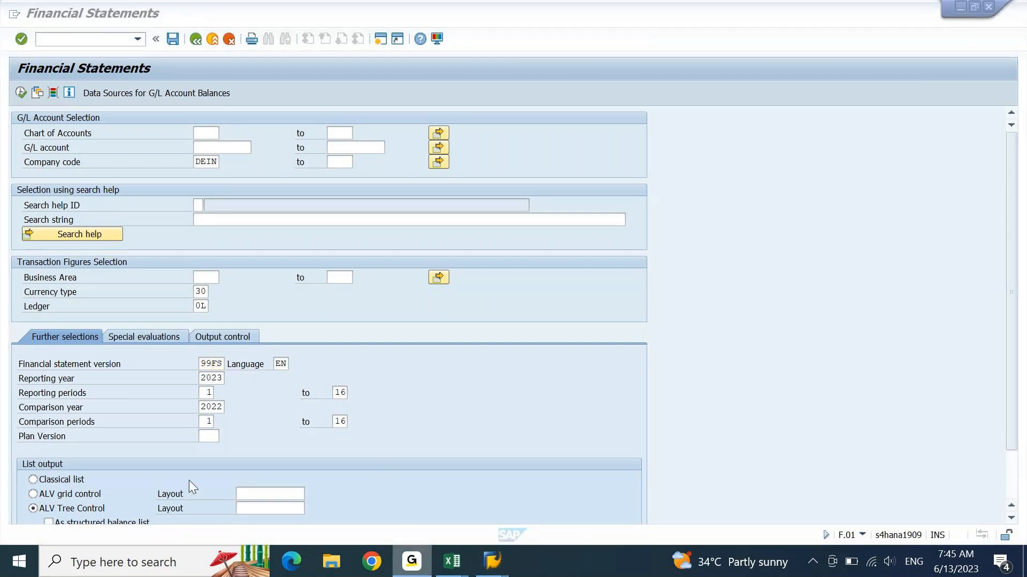